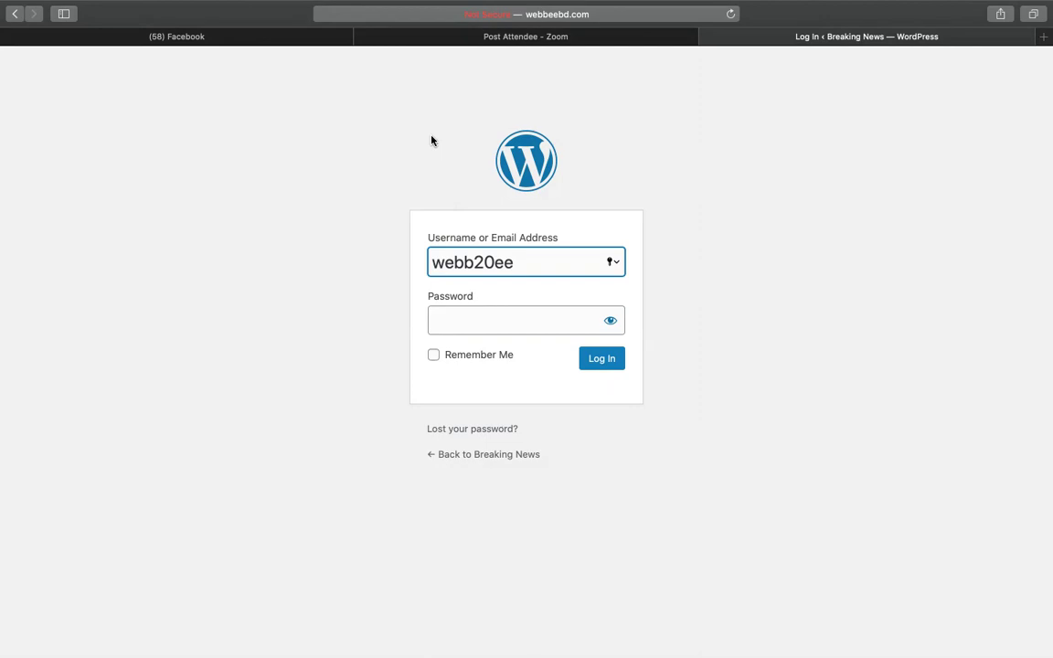
# Log in to the Breaking News WordPress site with the copied password, declining Safari's offer to save it.
pyautogui.click(466, 310)
pyautogui.press('super+v')
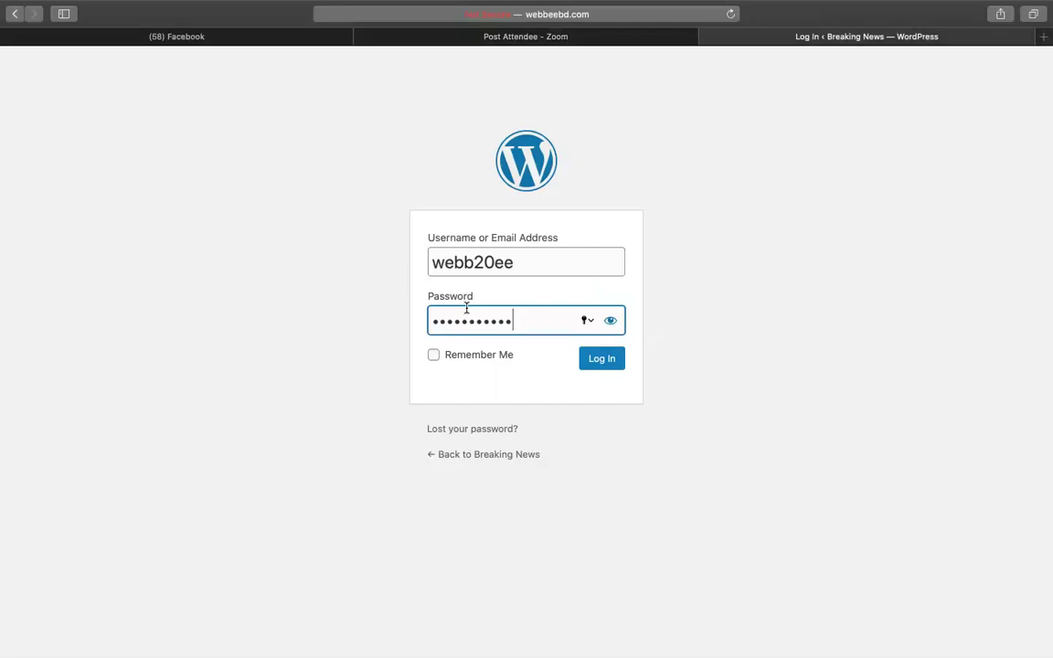
pyautogui.press('Return')
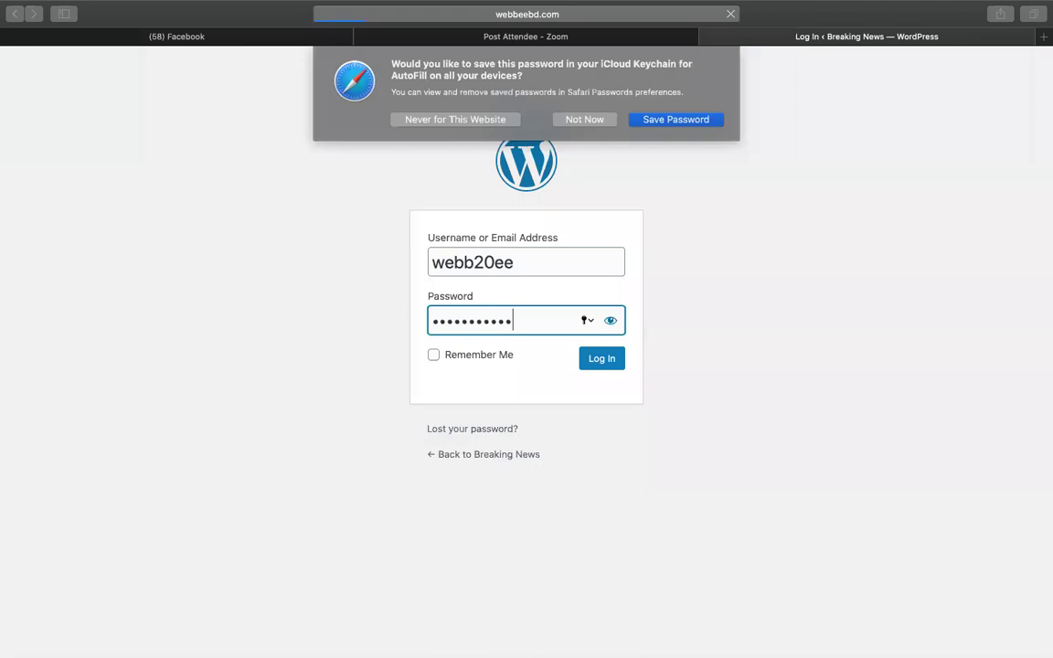
pyautogui.click(569, 125)
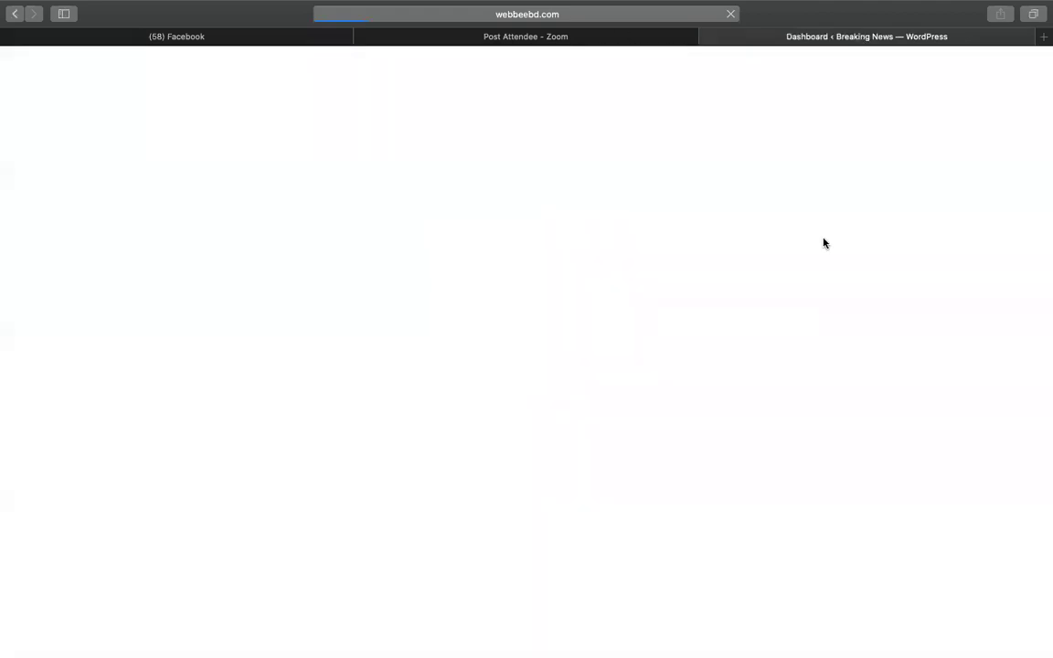
# Load drive.google.com in a browser tab alongside the WordPress dashboard.
pyautogui.click(609, 37)
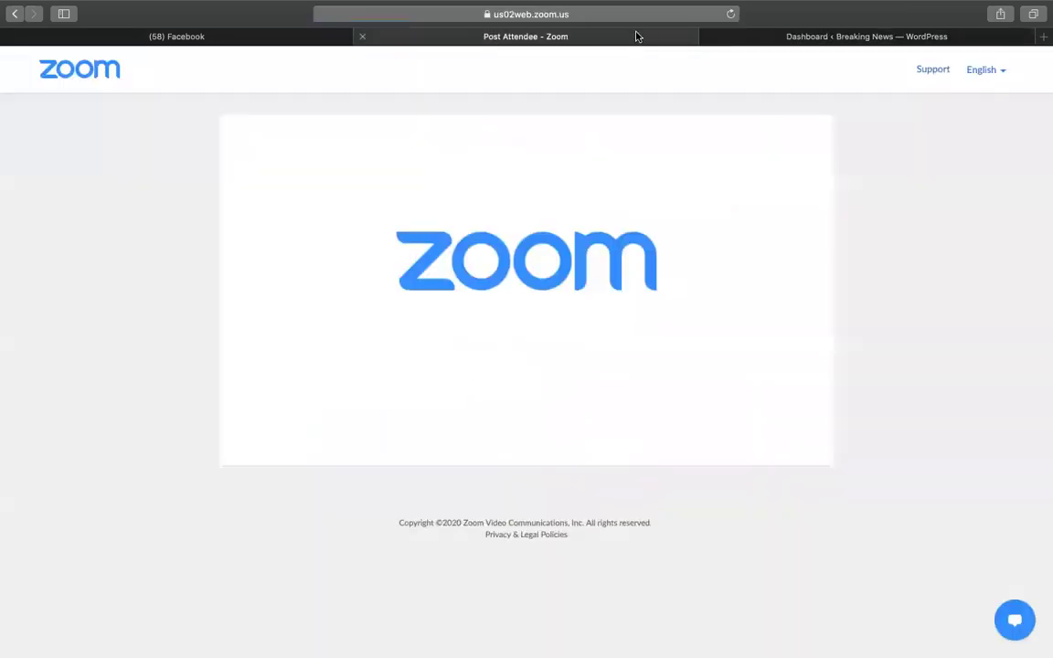
pyautogui.click(616, 16)
pyautogui.write('drive.google.com')
pyautogui.press('Return')
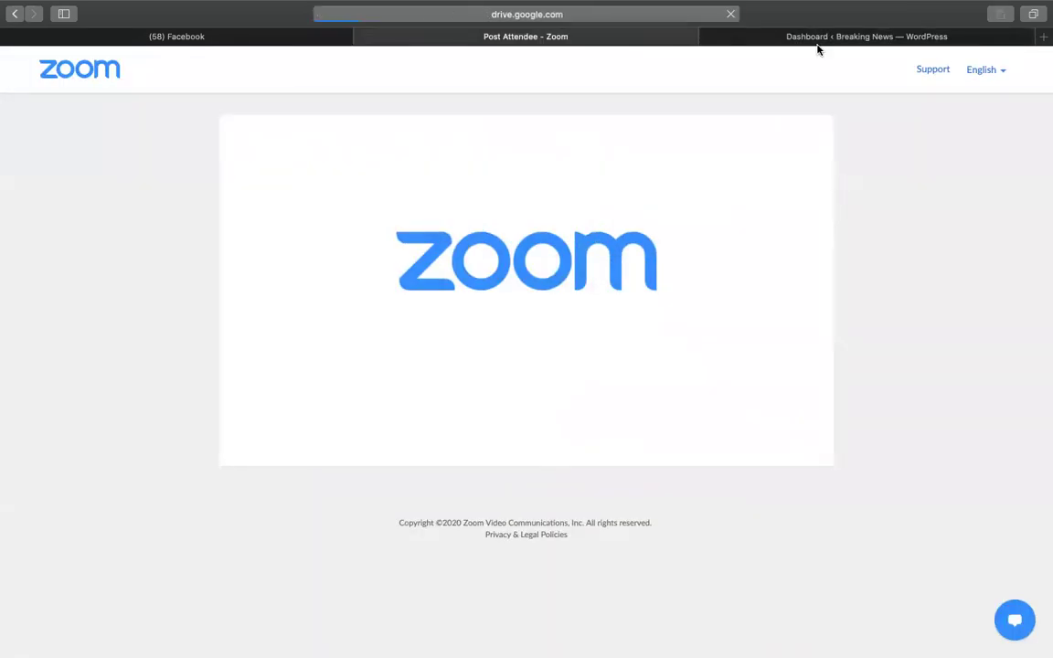
pyautogui.click(816, 41)
pyautogui.scroll(-10, 713, 252)
pyautogui.scroll(10, 712, 252)
pyautogui.scroll(-6, 713, 252)
pyautogui.scroll(6, 712, 252)
# Search Drive for 'speed up' and open the 500% SPEED BOOSTER spreadsheet.
pyautogui.click(507, 36)
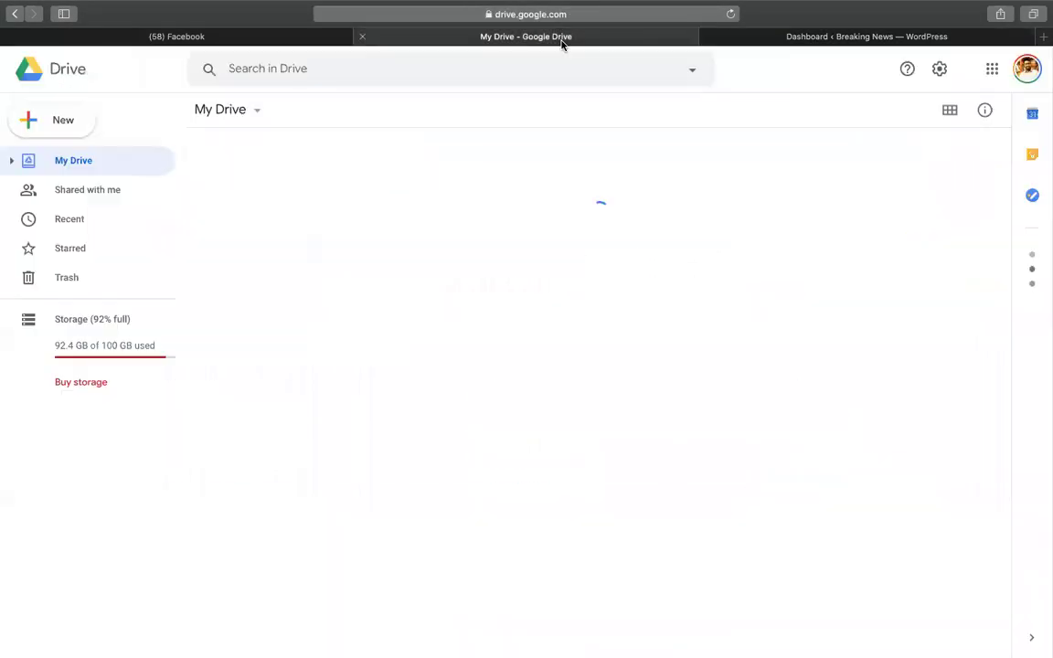
pyautogui.click(472, 74)
pyautogui.write('speed up')
pyautogui.press('Return')
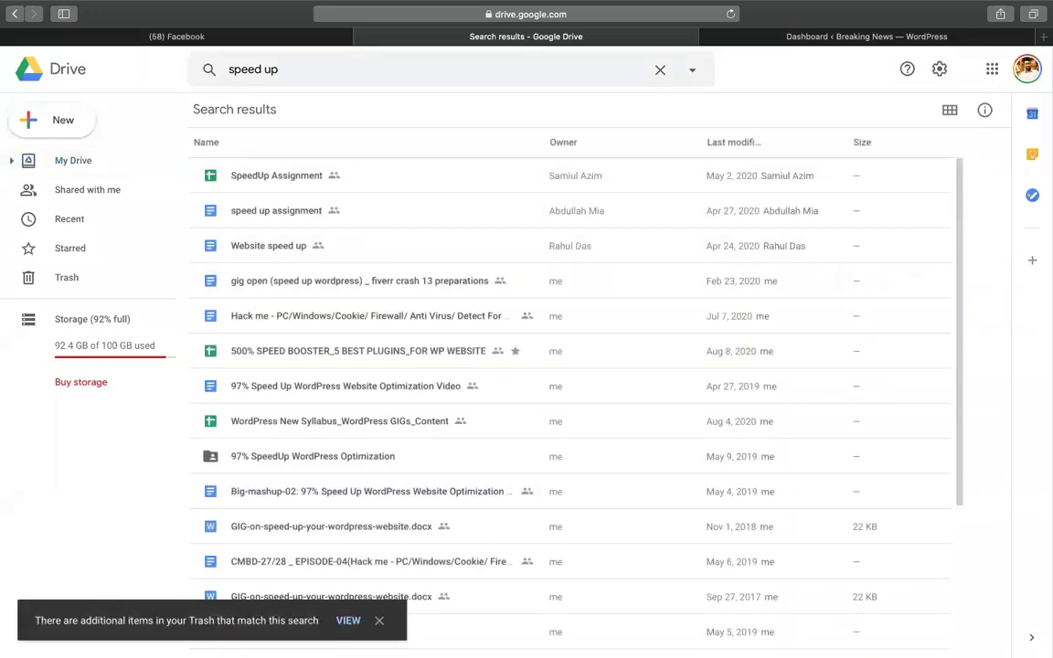
pyautogui.doubleClick(362, 353)
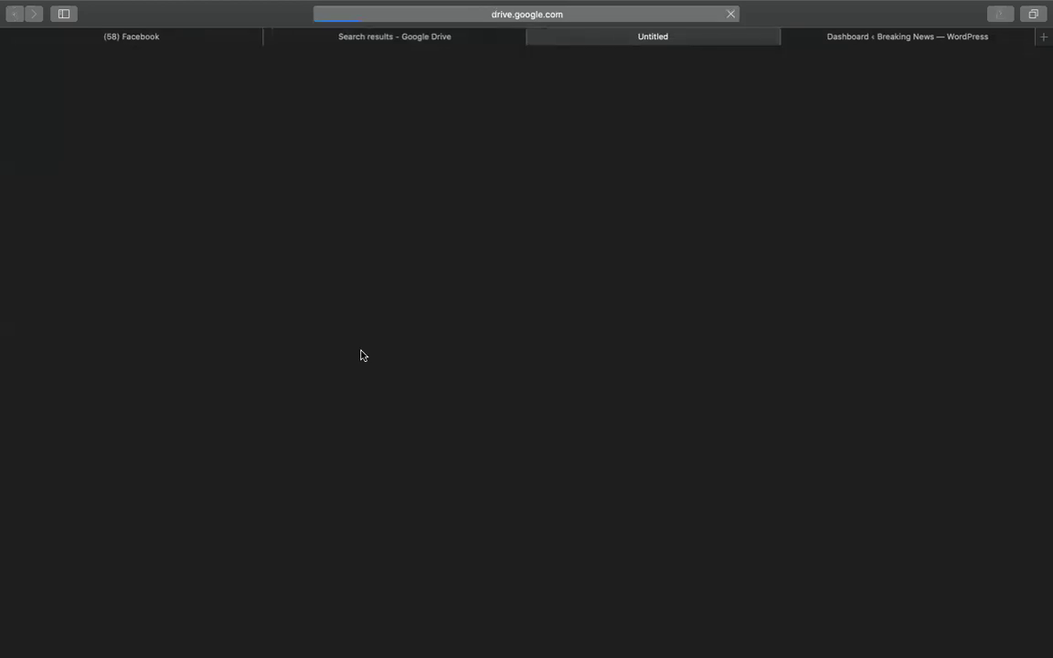
# Look over the loaded speed booster sheet, then return to the Drive results tab and start entering the Classroom address.
pyautogui.click(589, 13)
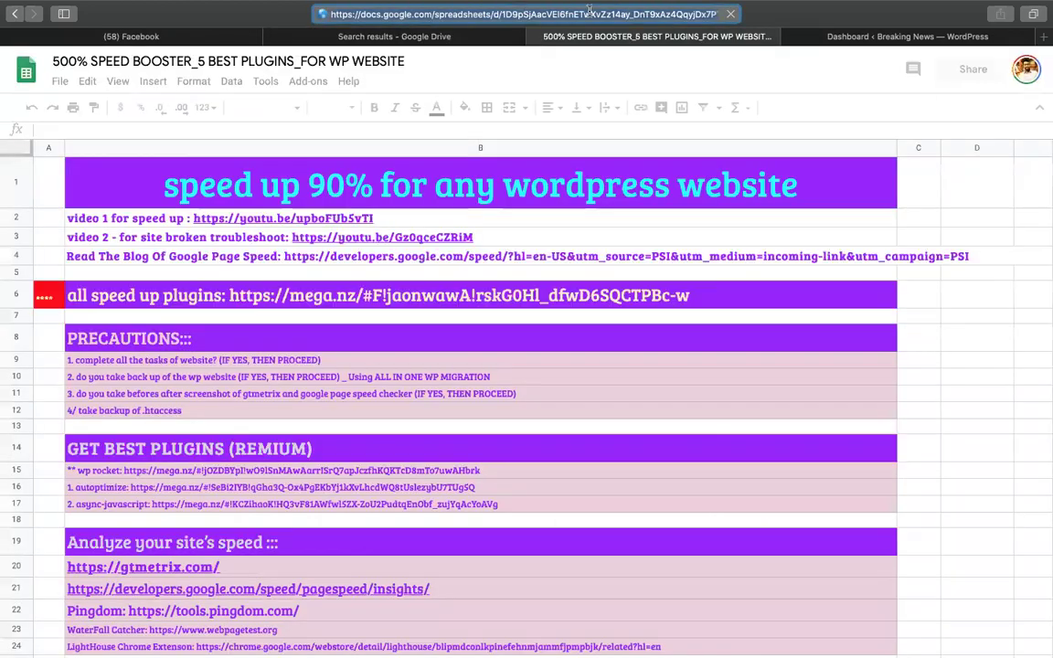
pyautogui.click(929, 494)
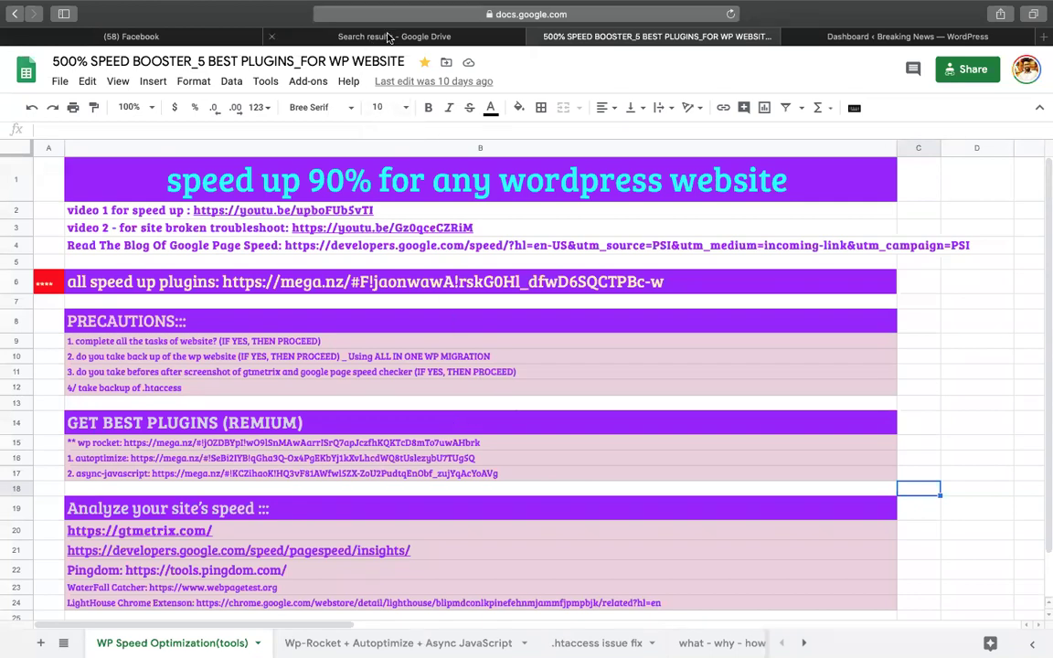
pyautogui.click(336, 39)
pyautogui.click(288, 11)
pyautogui.write('cl')
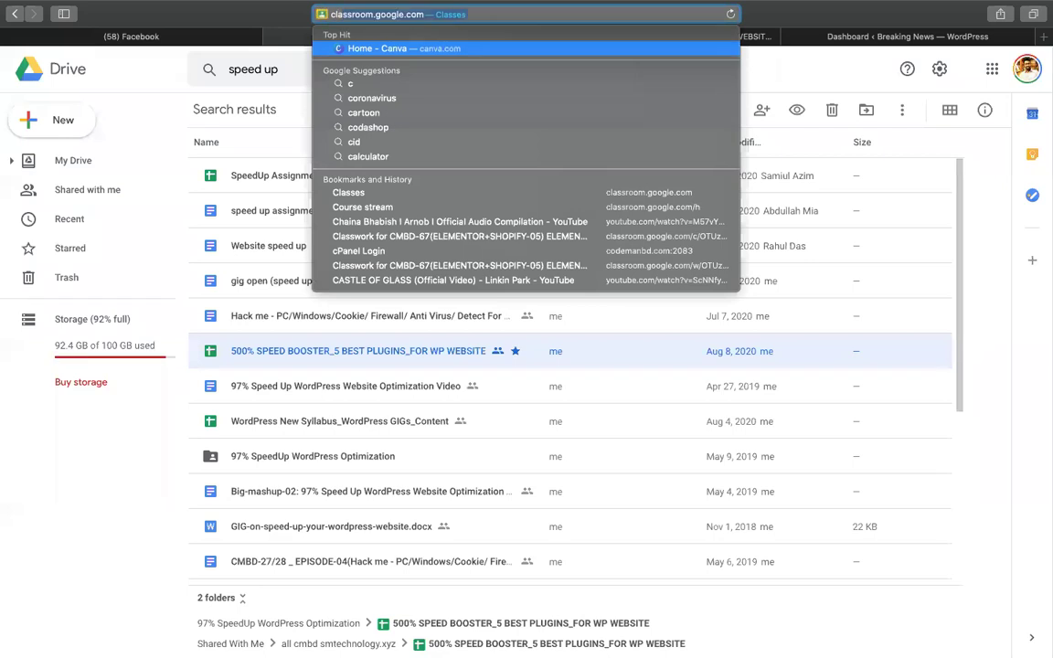
pyautogui.press('Escape')
# Open the CMBD-68 class's Classwork page in Google Classroom.
pyautogui.click(631, 37)
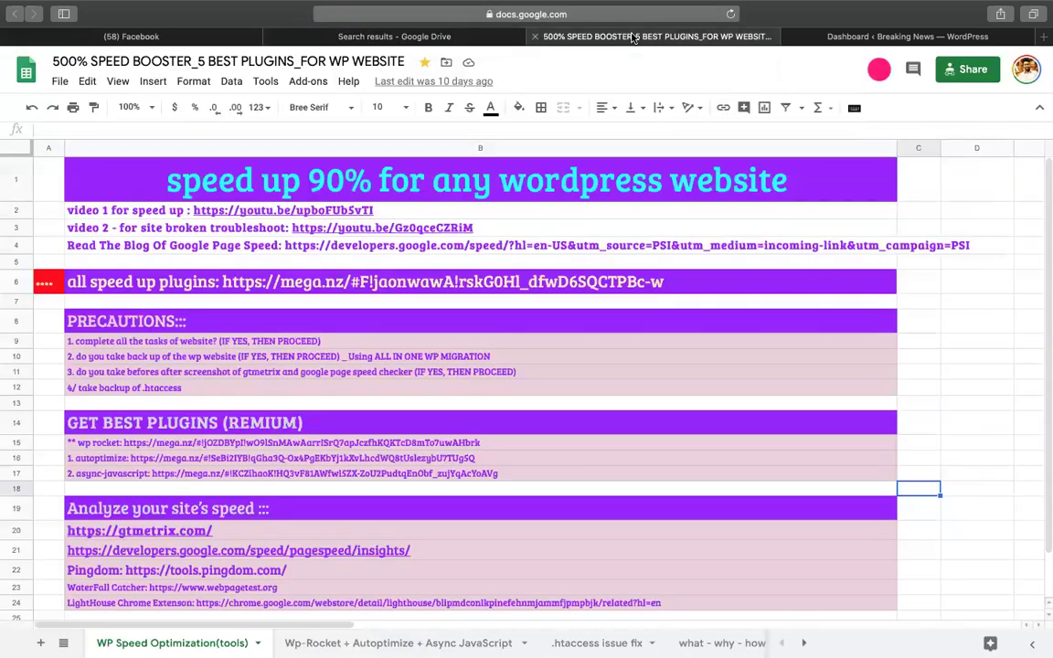
pyautogui.click(974, 341)
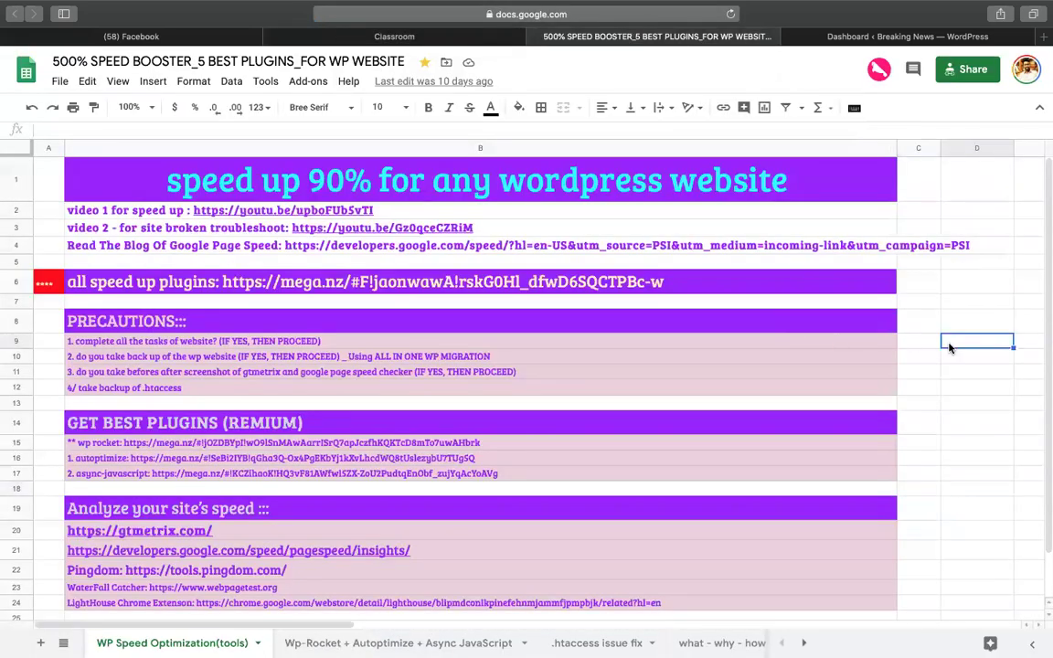
pyautogui.click(384, 39)
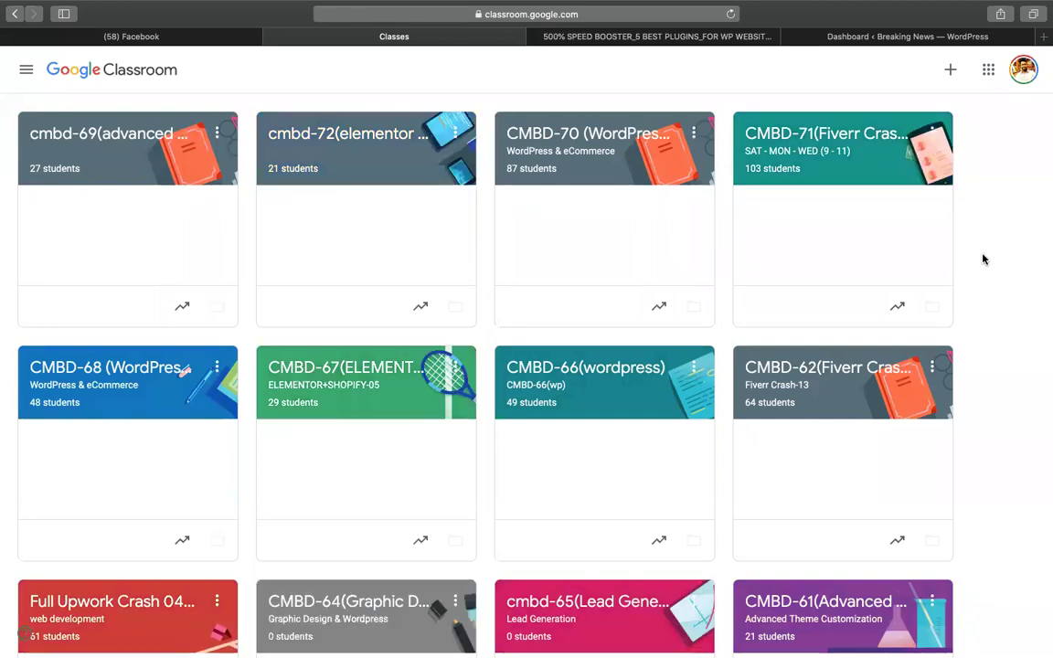
pyautogui.scroll(-1, 567, 325)
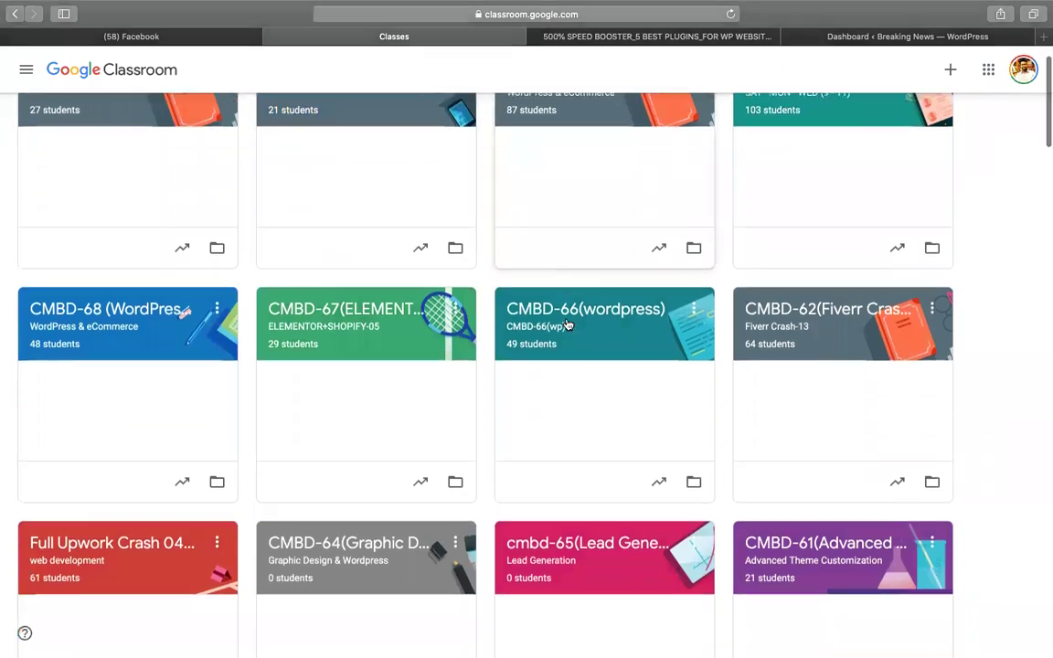
pyautogui.click(70, 282)
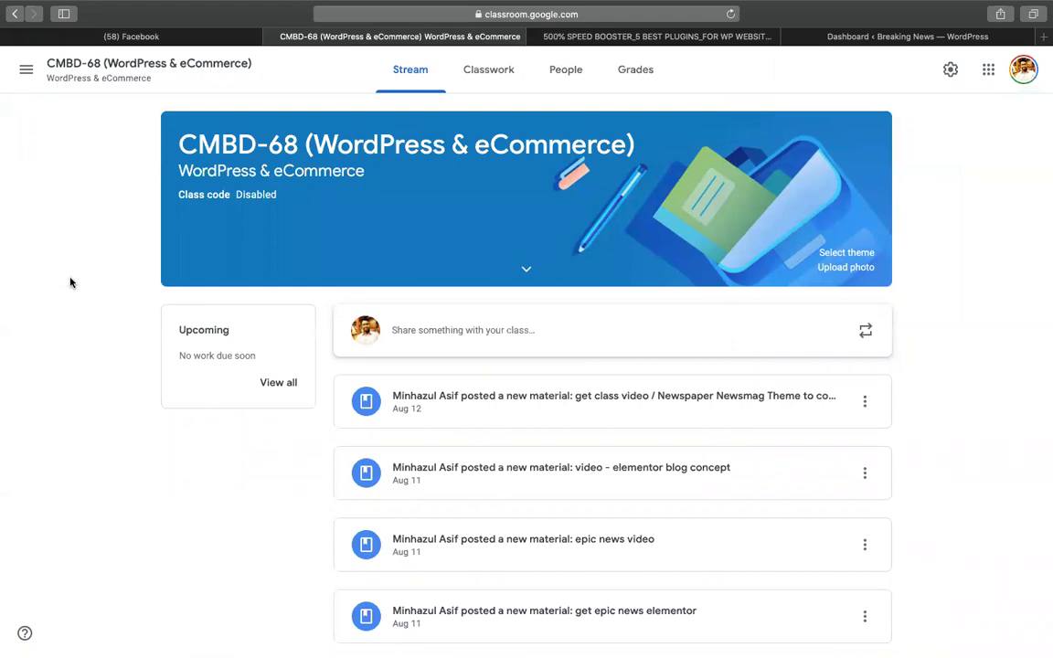
pyautogui.click(466, 70)
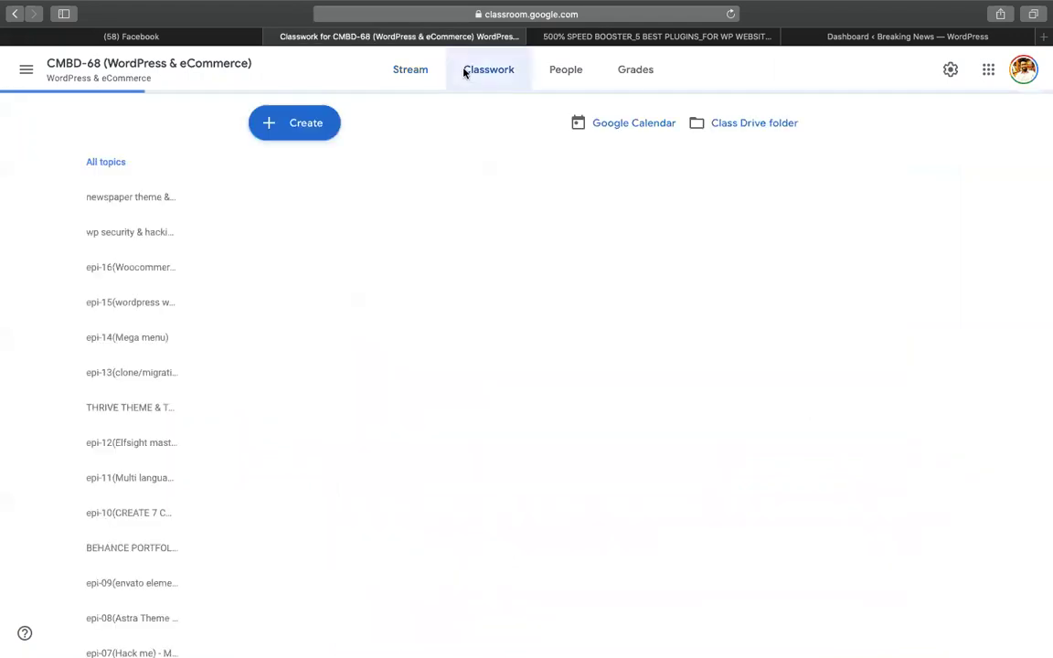
# Create the topic 'epi-19(speedup wordpress website)'.
pyautogui.click(280, 132)
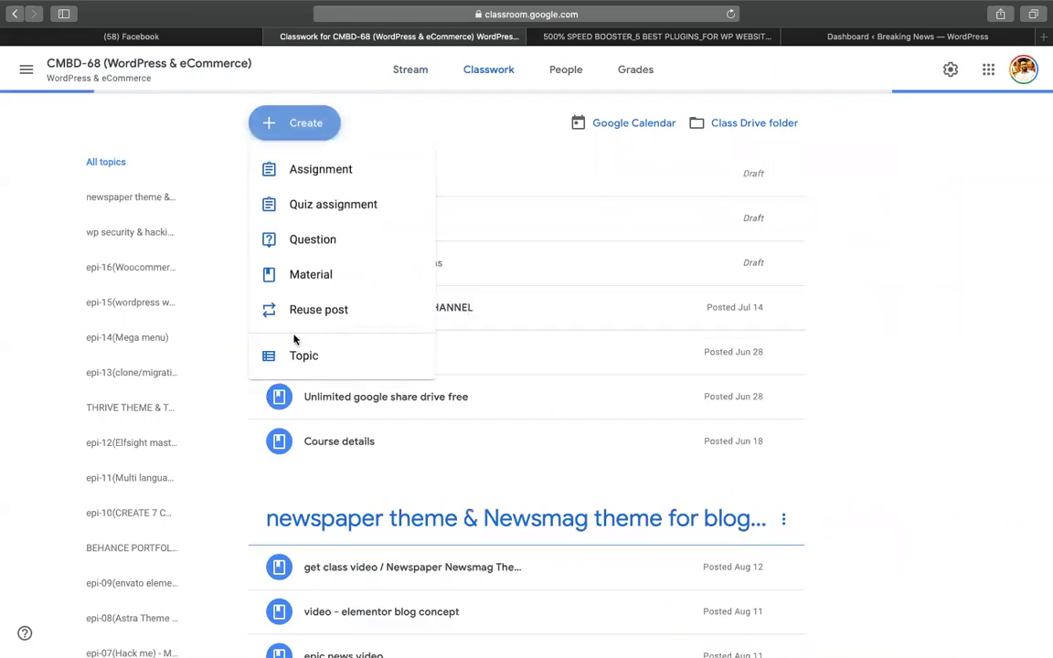
pyautogui.click(293, 353)
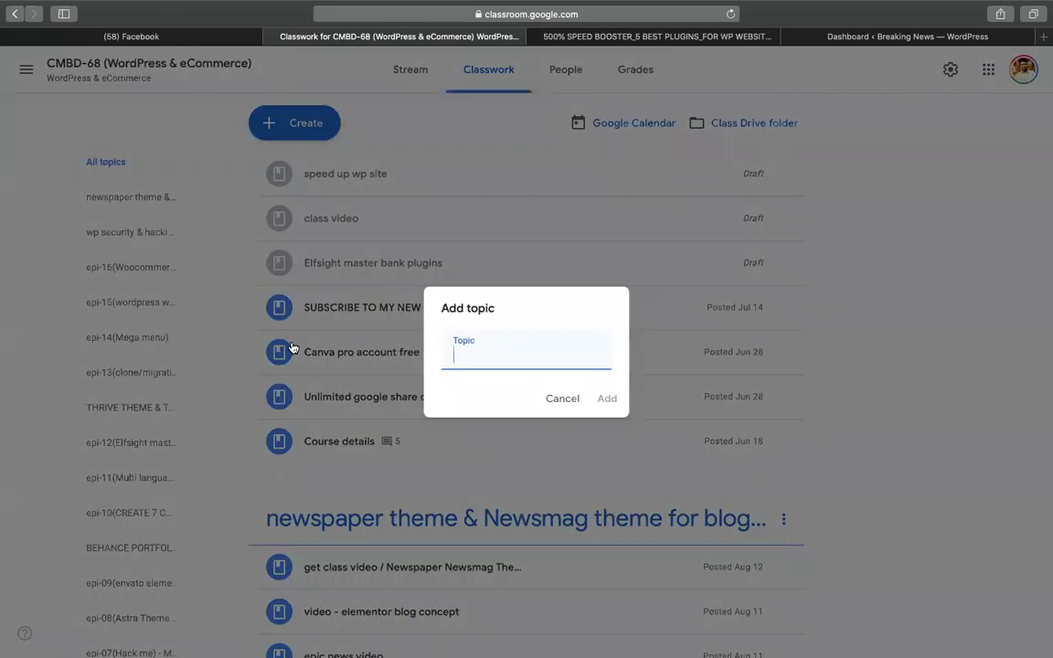
pyautogui.write('epi-19(speed')
pyautogui.press('BackSpace')
pyautogui.write('up wo')
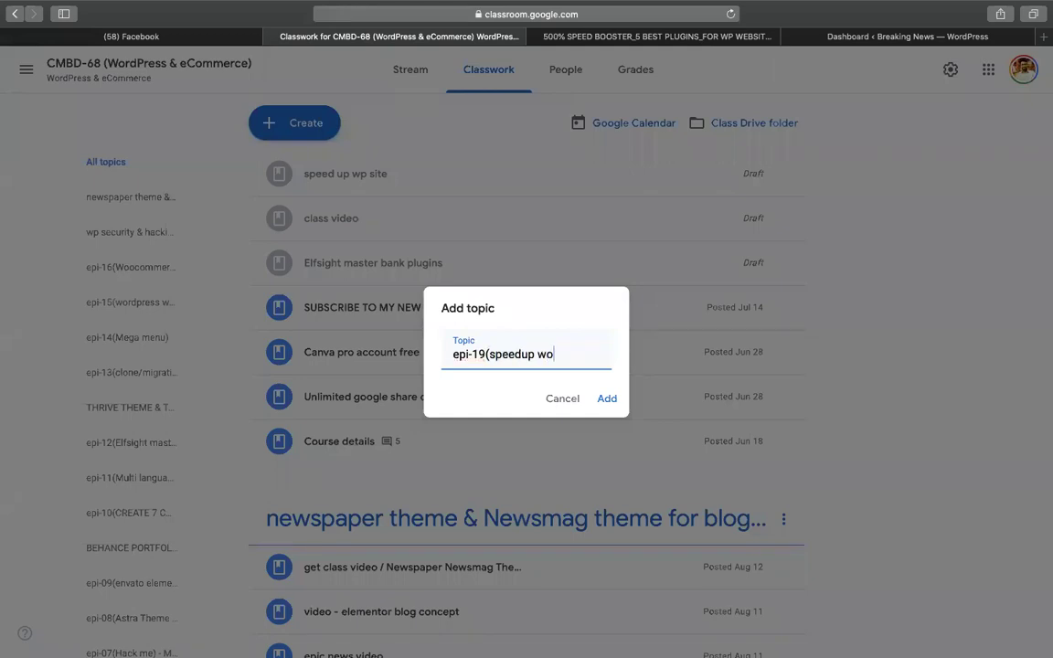
pyautogui.write('rdpress website)')
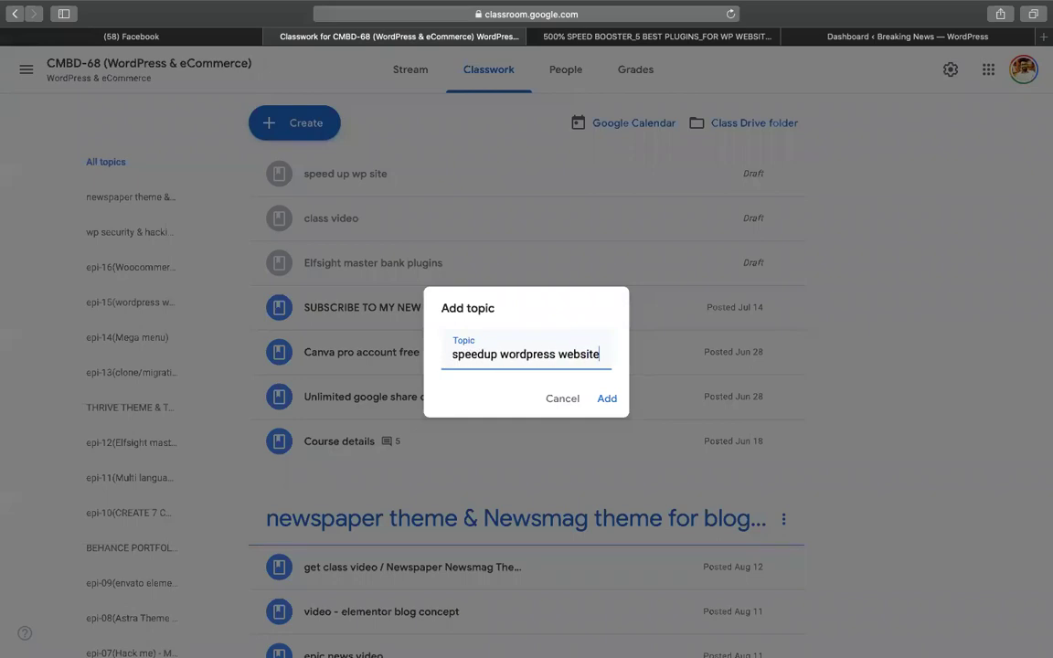
pyautogui.press('Return')
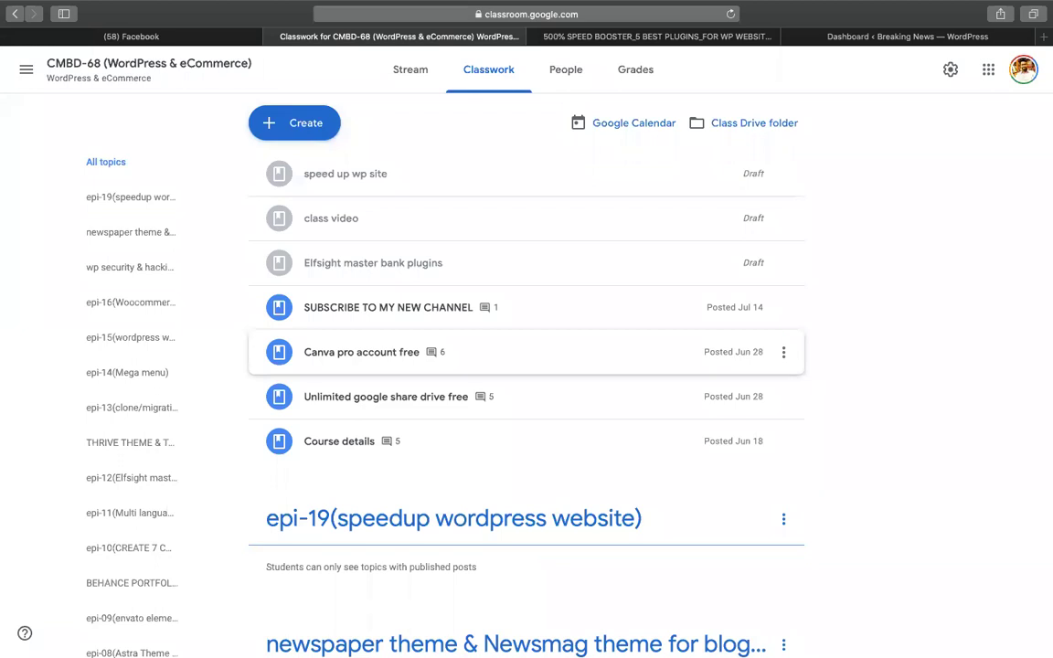
# Start a material titled 'get google sheet of speded up' with the spreadsheet link attached.
pyautogui.click(294, 128)
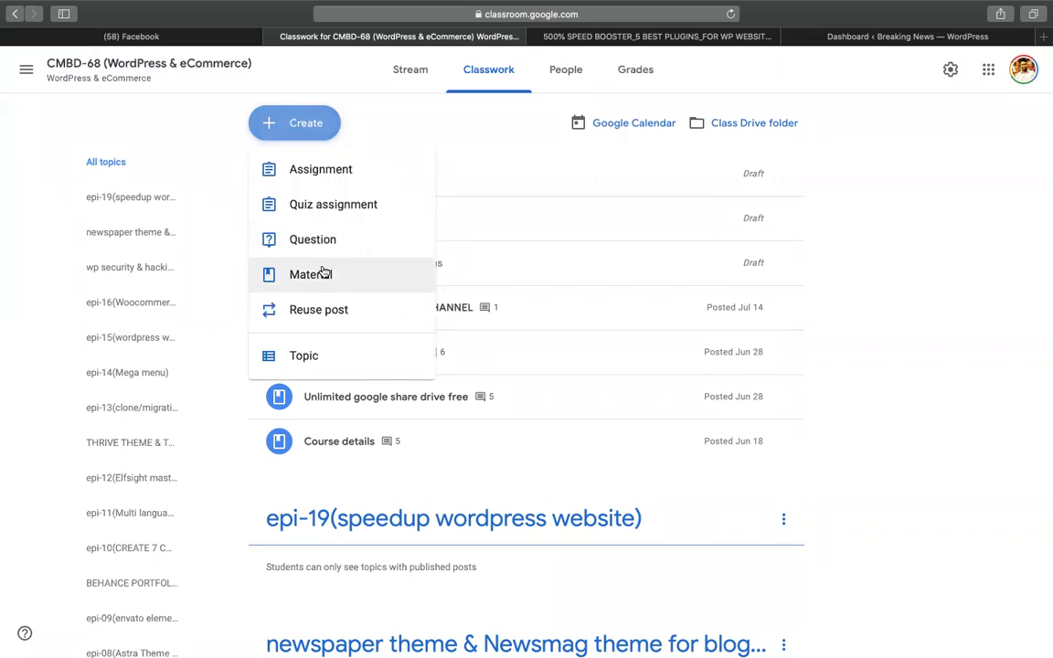
pyautogui.click(322, 272)
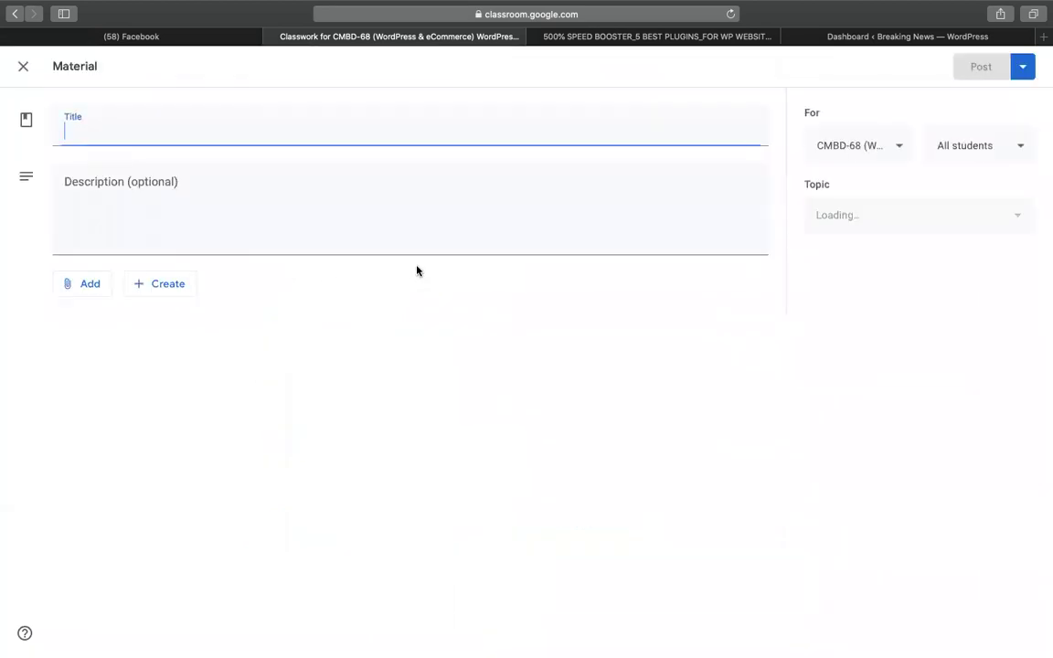
pyautogui.write('get google ')
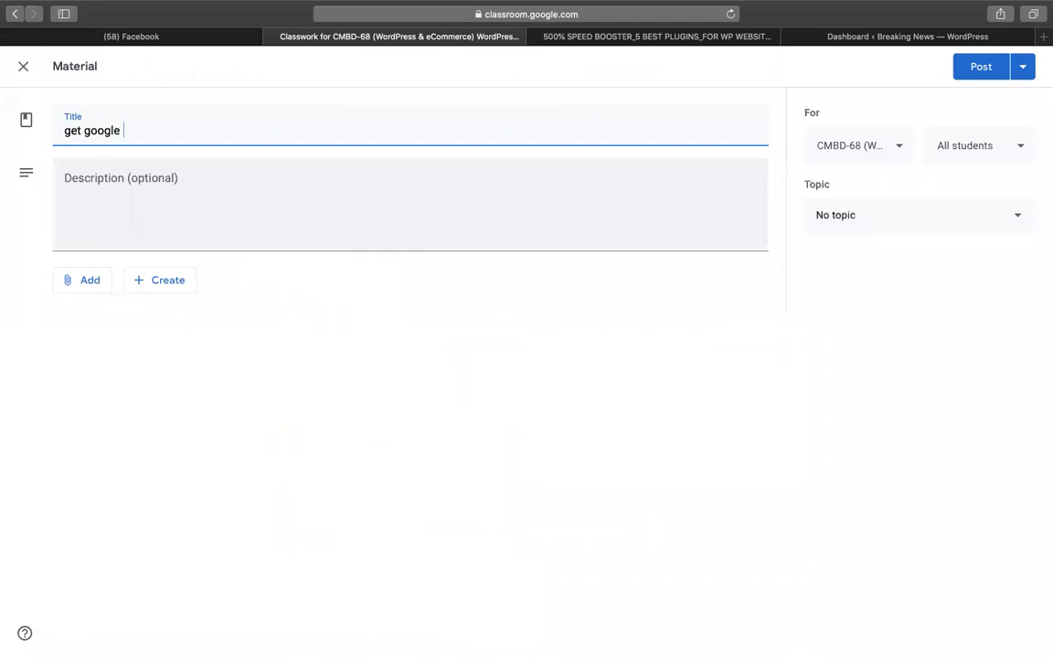
pyautogui.write('sheet of speded up')
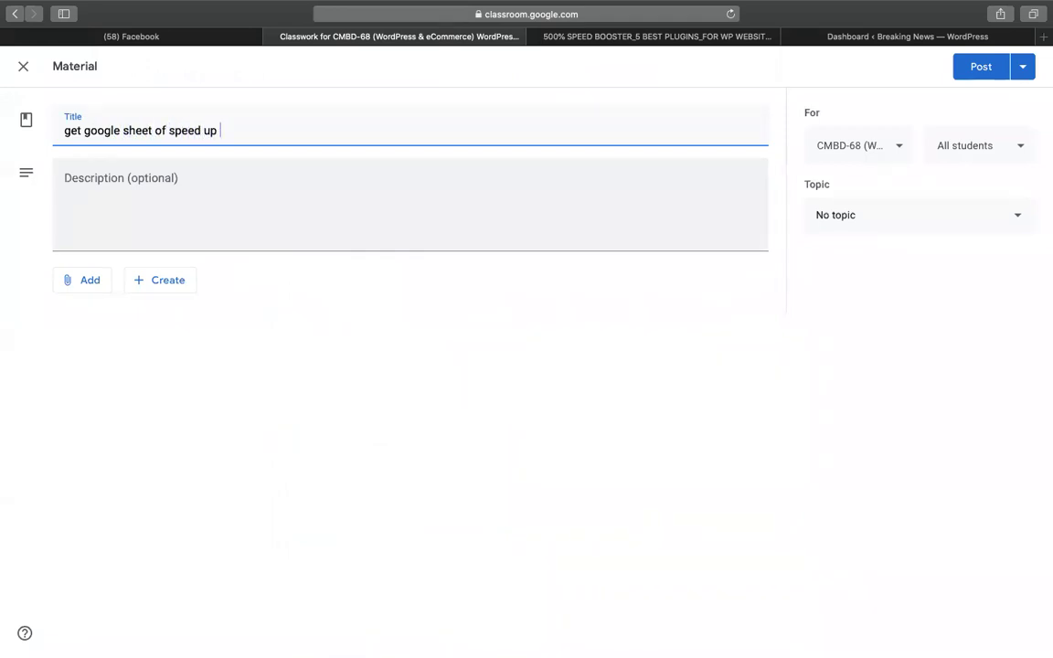
pyautogui.click(95, 291)
pyautogui.click(103, 334)
pyautogui.press('super+v')
pyautogui.press('Return')
# File the material under topic epi-19(speedup wordpress website) and post it.
pyautogui.click(860, 226)
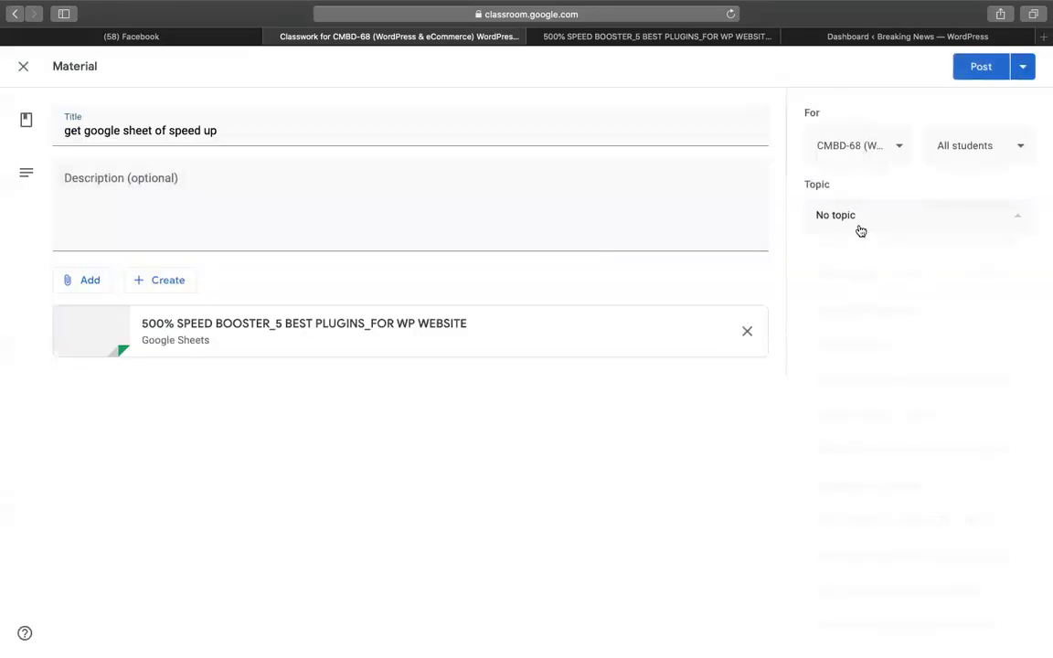
pyautogui.scroll(-5, 864, 513)
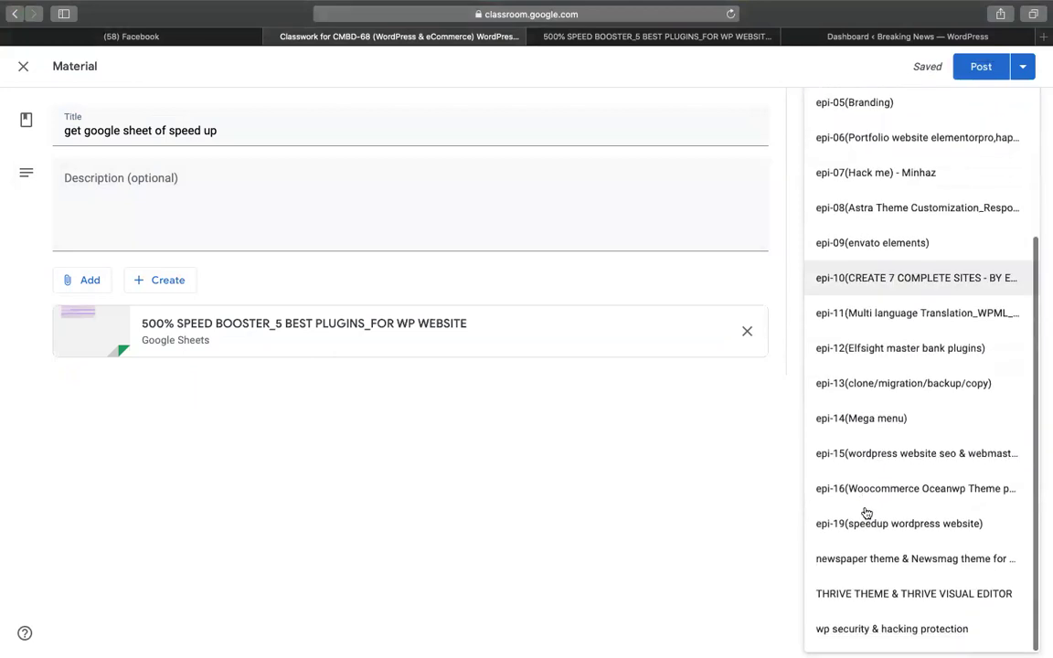
pyautogui.scroll(5, 886, 360)
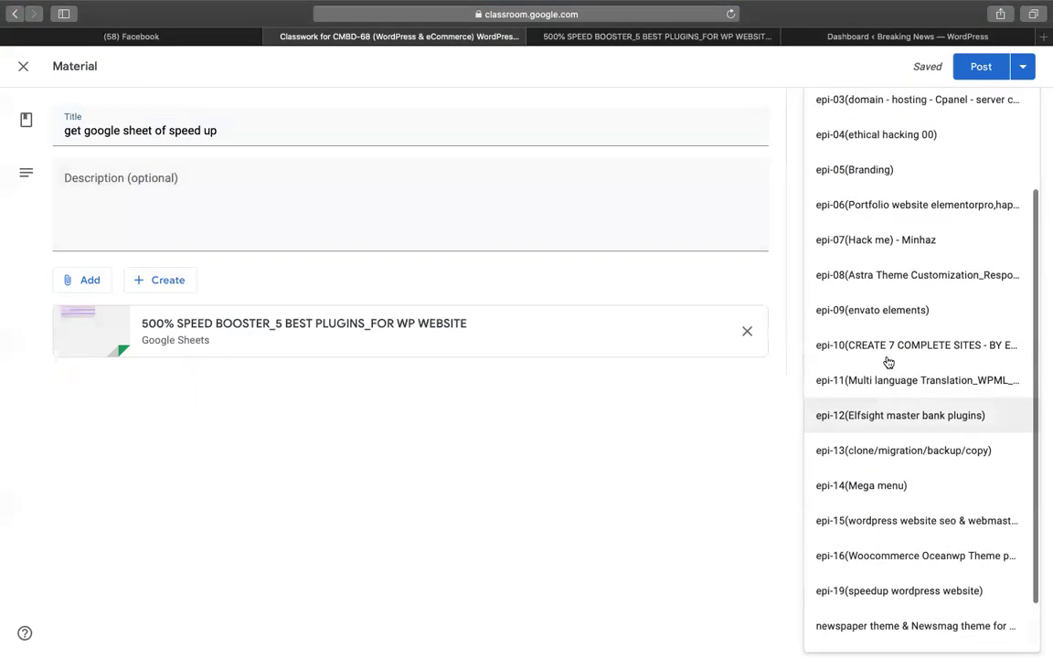
pyautogui.scroll(-5, 859, 457)
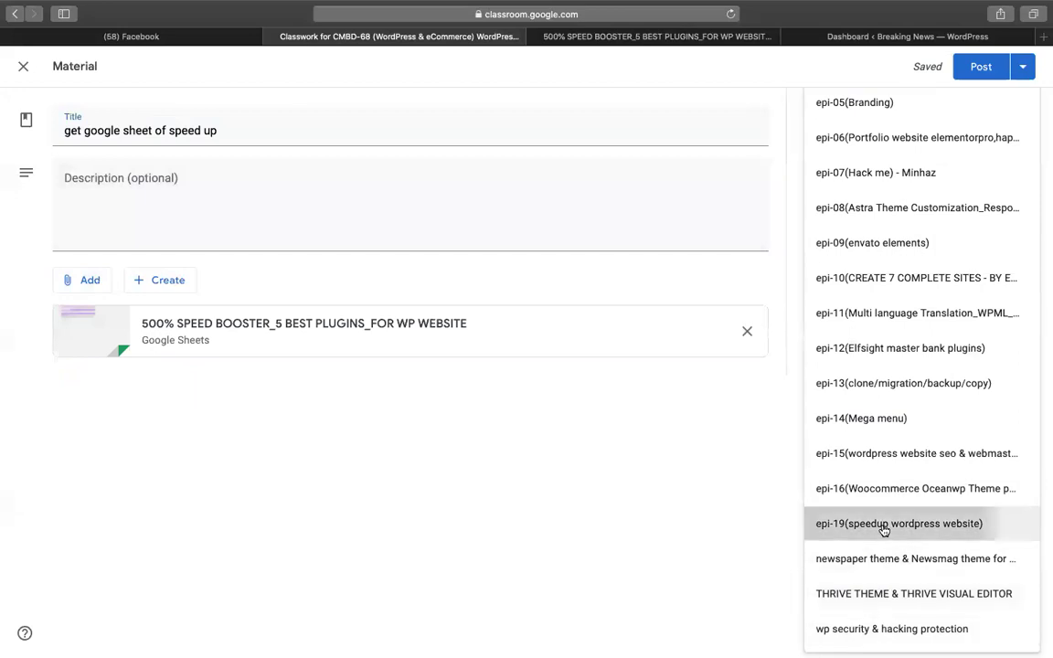
pyautogui.click(883, 526)
pyautogui.click(977, 67)
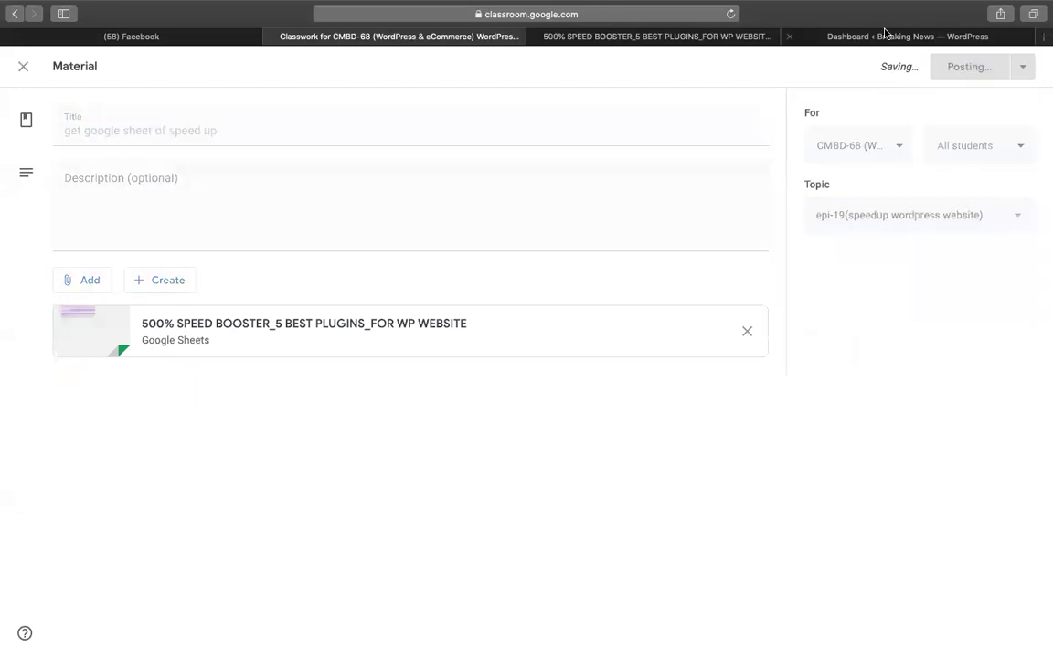
pyautogui.click(673, 39)
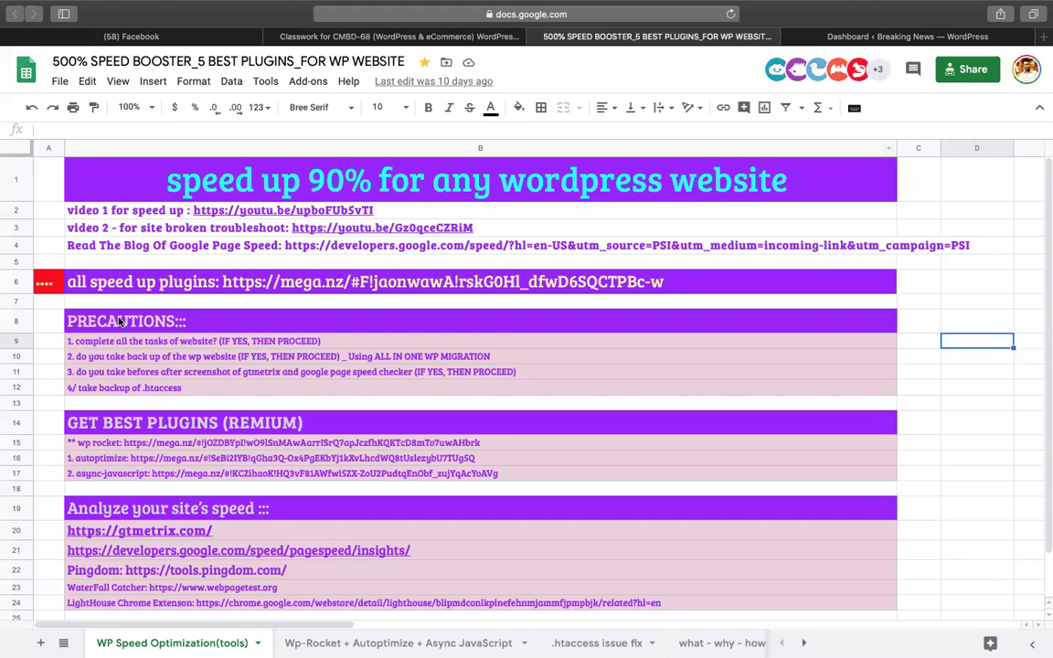
# Read through the PRECAUTIONS rows, expanding B10's ALL IN ONE WP MIGRATION backup note.
pyautogui.click(110, 315)
pyautogui.scroll(3, 198, 310)
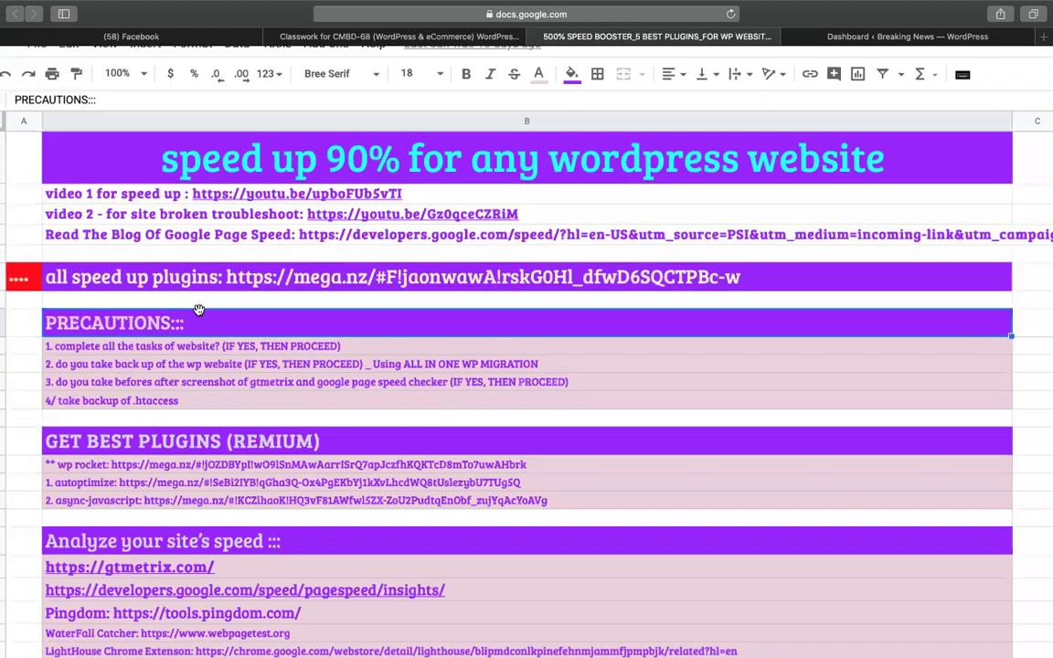
pyautogui.scroll(3, 199, 314)
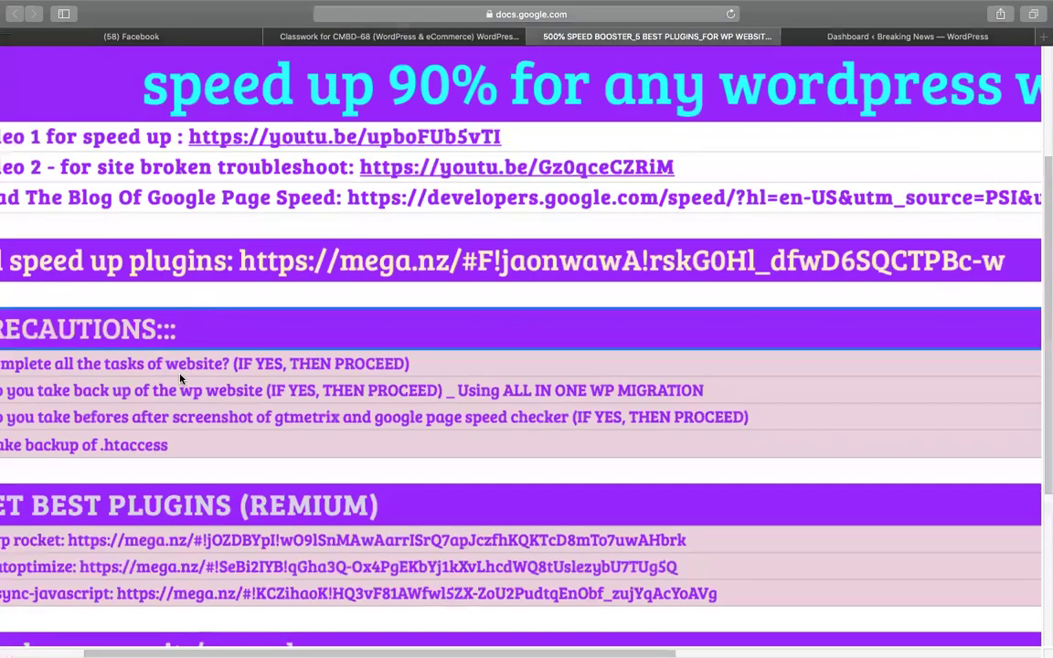
pyautogui.click(129, 298)
pyautogui.scroll(-3, 129, 298)
pyautogui.click(128, 338)
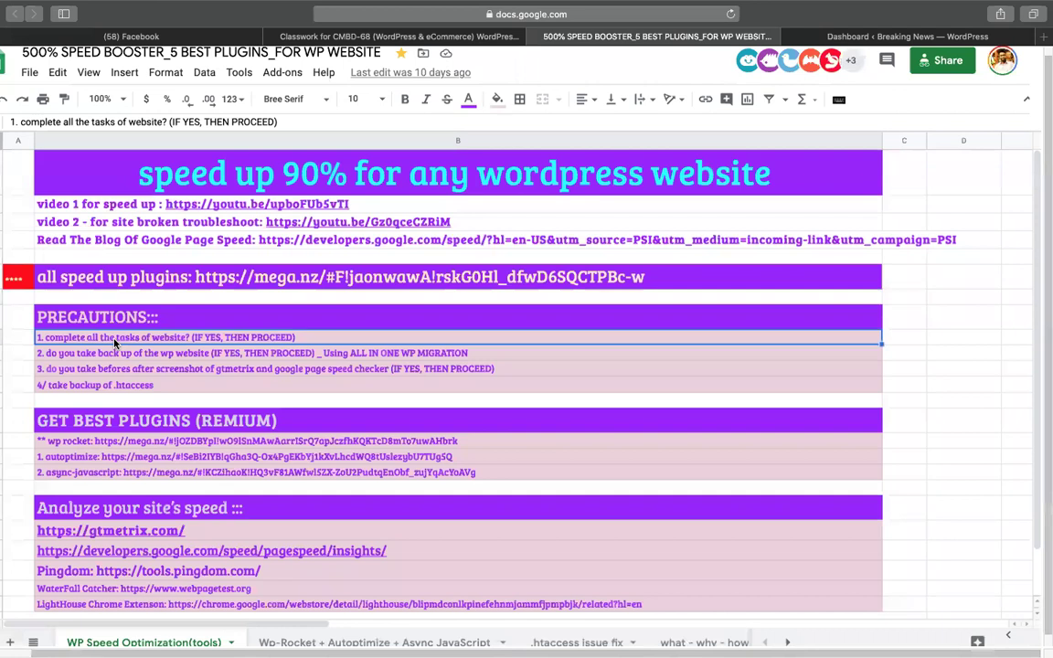
pyautogui.click(135, 354)
pyautogui.click(167, 338)
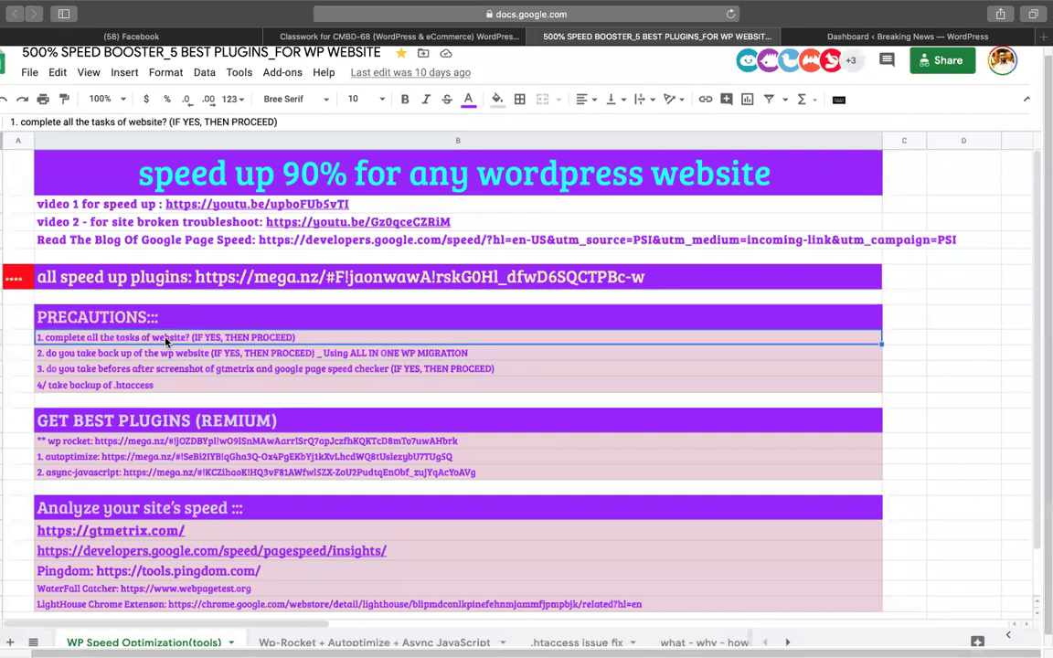
pyautogui.click(183, 353)
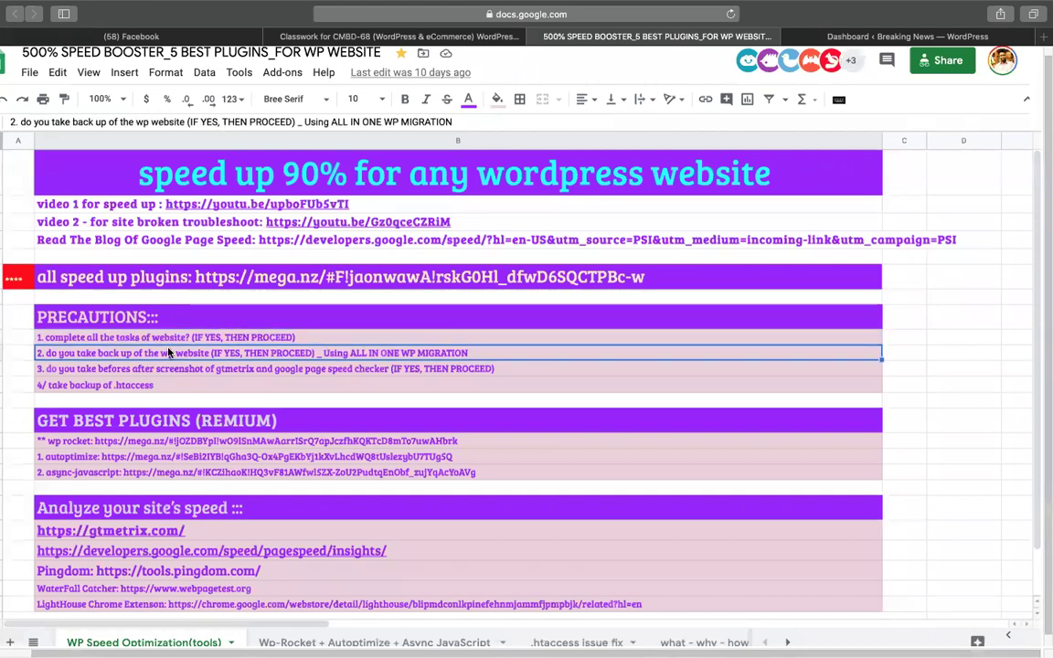
pyautogui.doubleClick(271, 353)
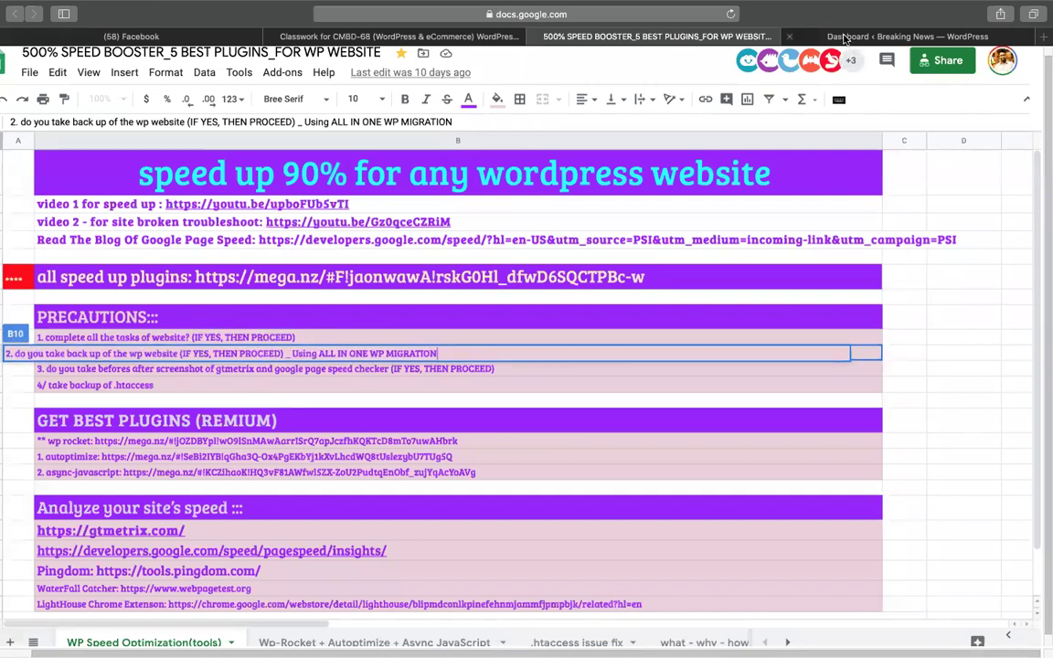
pyautogui.click(788, 38)
# Search Plugins > Add New for 'all in one wp'.
pyautogui.moveTo(37, 436)
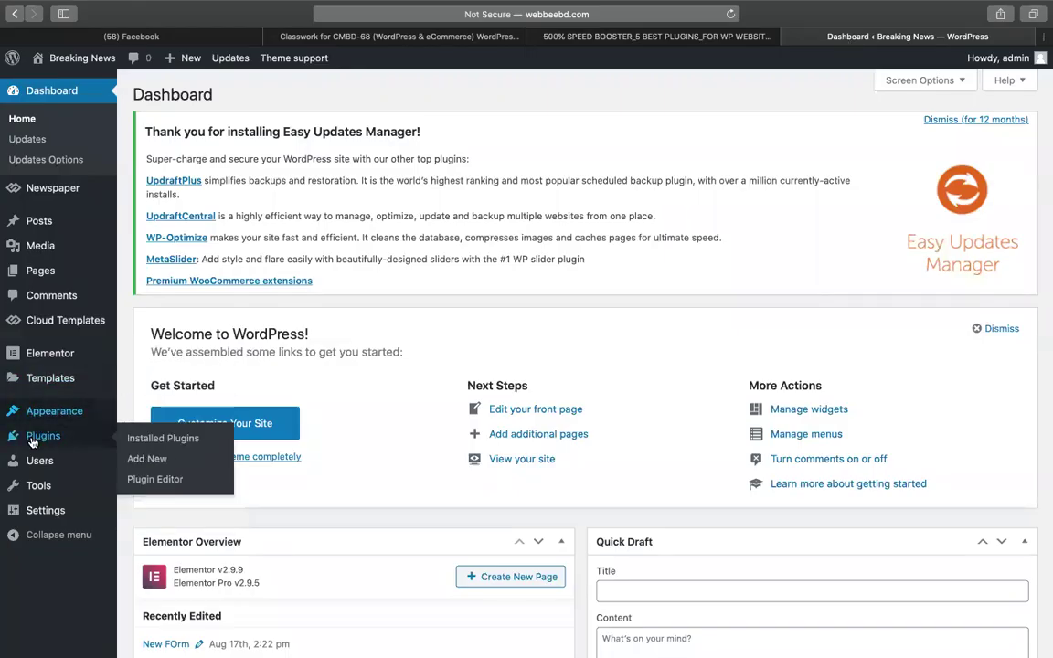
pyautogui.click(151, 460)
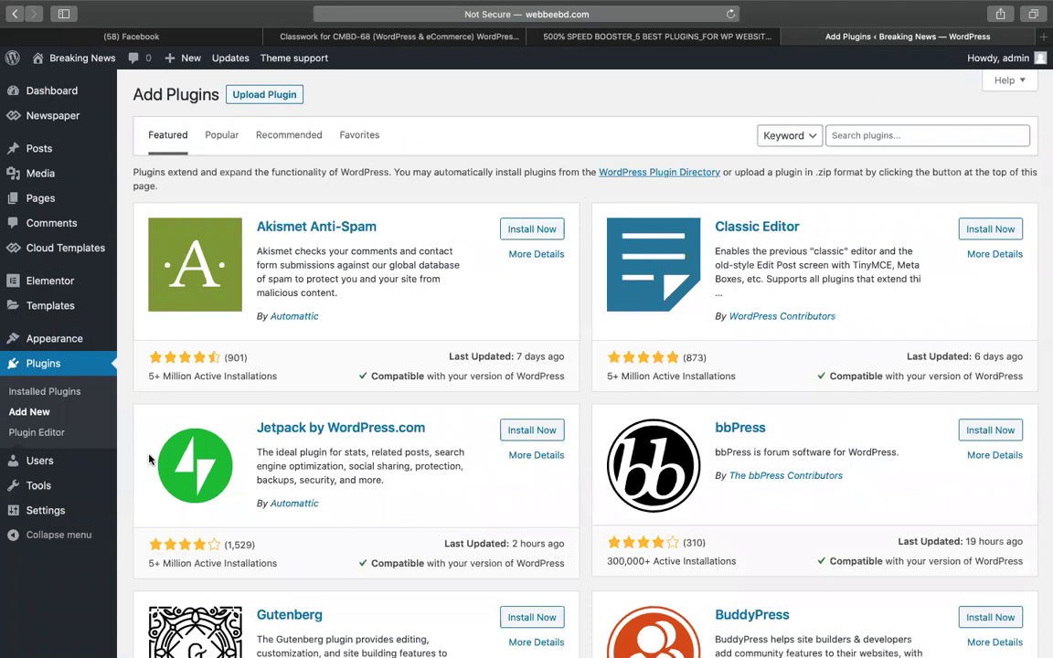
pyautogui.click(860, 136)
pyautogui.write('all in ne wp')
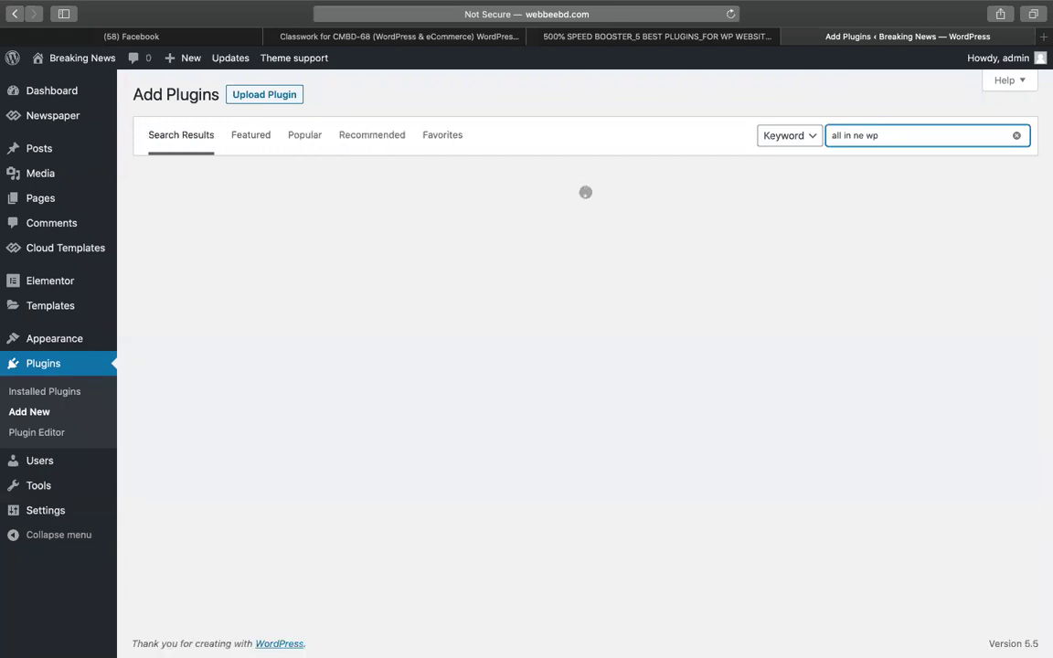
pyautogui.click(854, 135)
pyautogui.write('o')
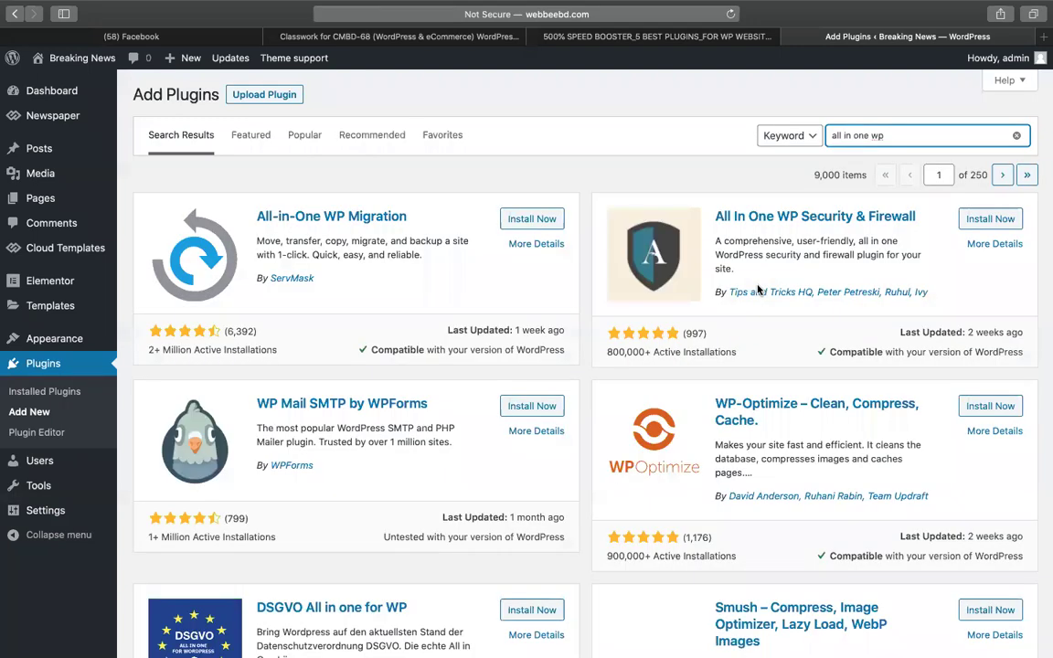
# Install and activate All-in-One WP Migration.
pyautogui.click(555, 226)
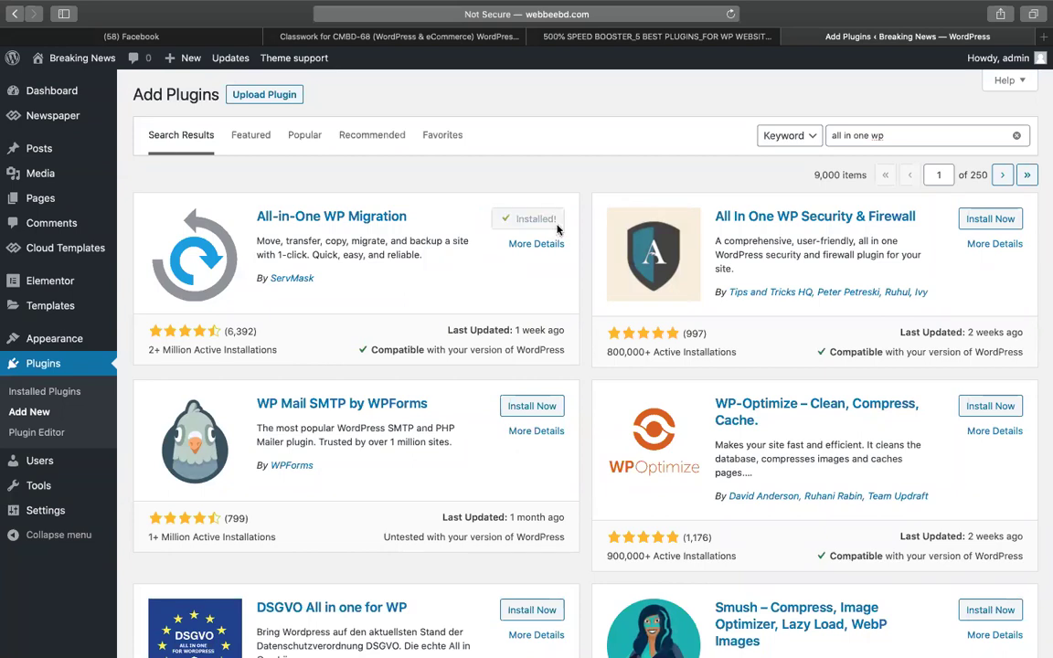
pyautogui.click(554, 224)
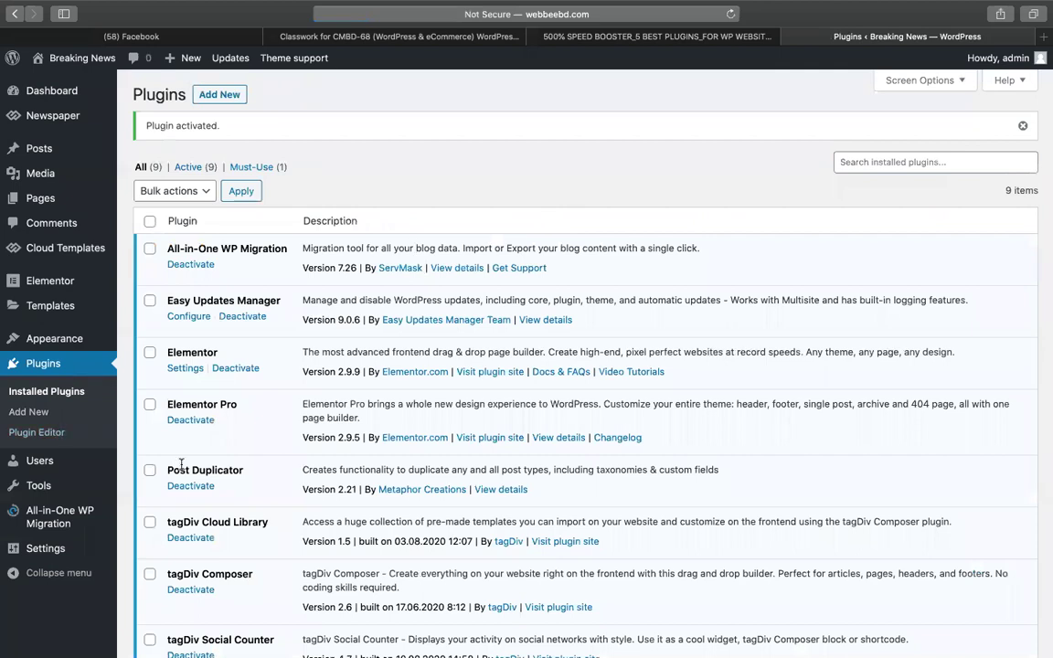
pyautogui.scroll(-5, 55, 485)
pyautogui.moveTo(36, 528)
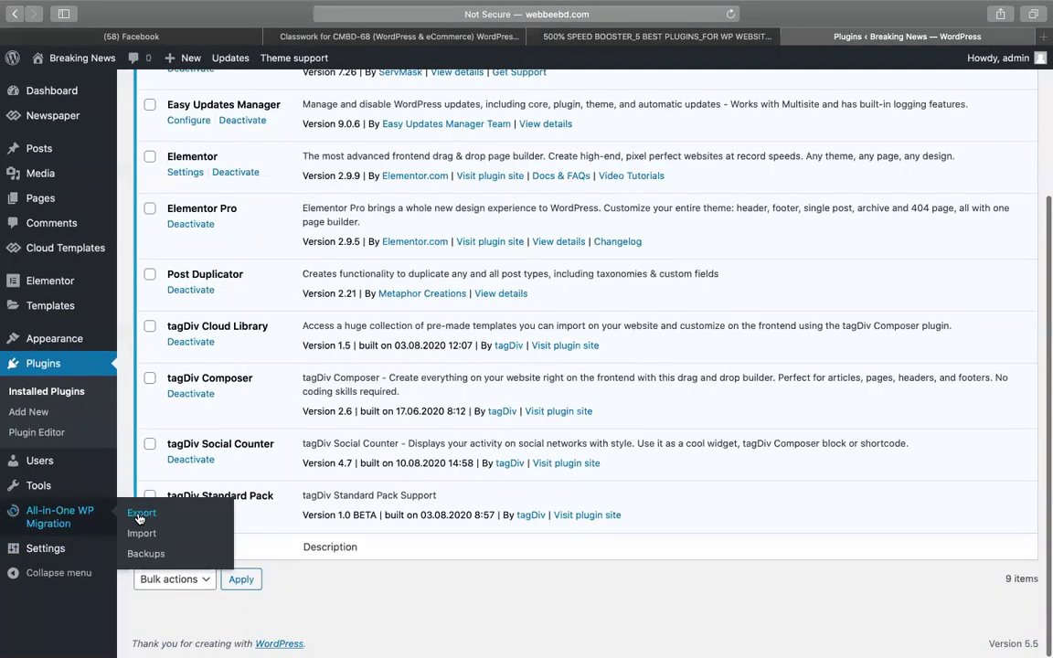
# Export the whole site to a file via All-in-One WP Migration's Export To > FILE.
pyautogui.click(139, 515)
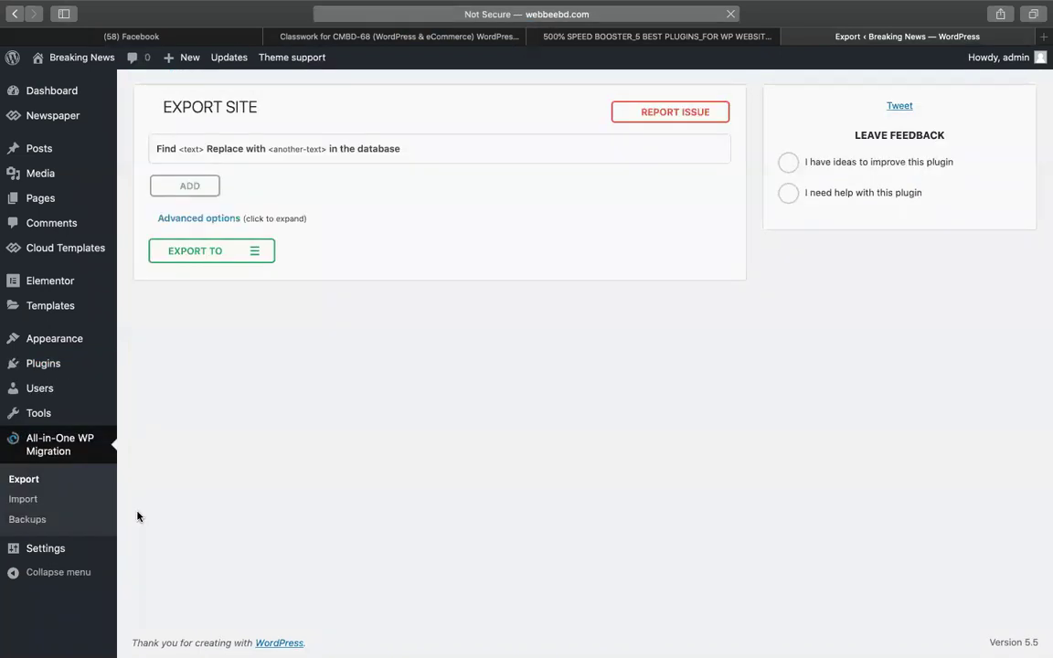
pyautogui.click(255, 251)
pyautogui.click(208, 273)
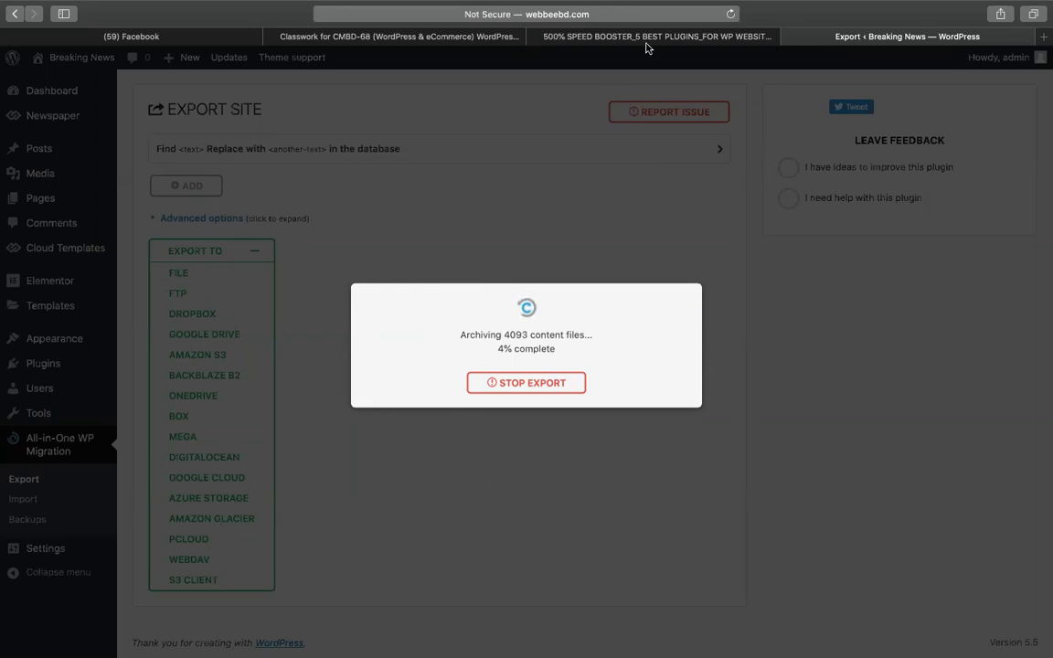
pyautogui.click(727, 39)
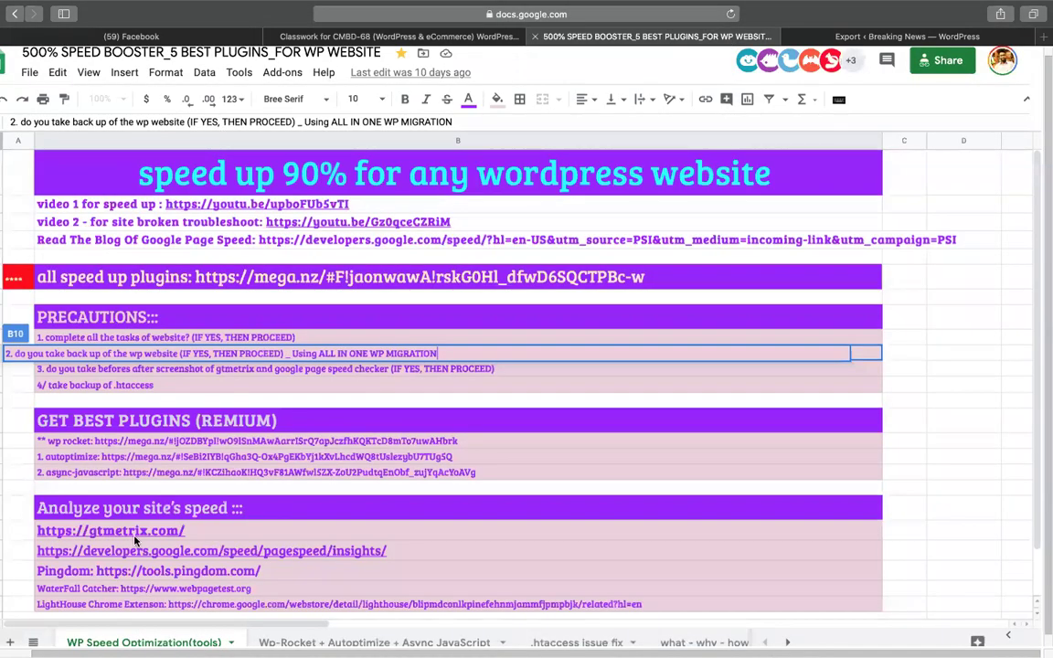
# Review the precaution rows including the before/after screenshot tip, then open a new empty tab.
pyautogui.click(178, 382)
pyautogui.click(548, 350)
pyautogui.click(441, 381)
pyautogui.click(855, 37)
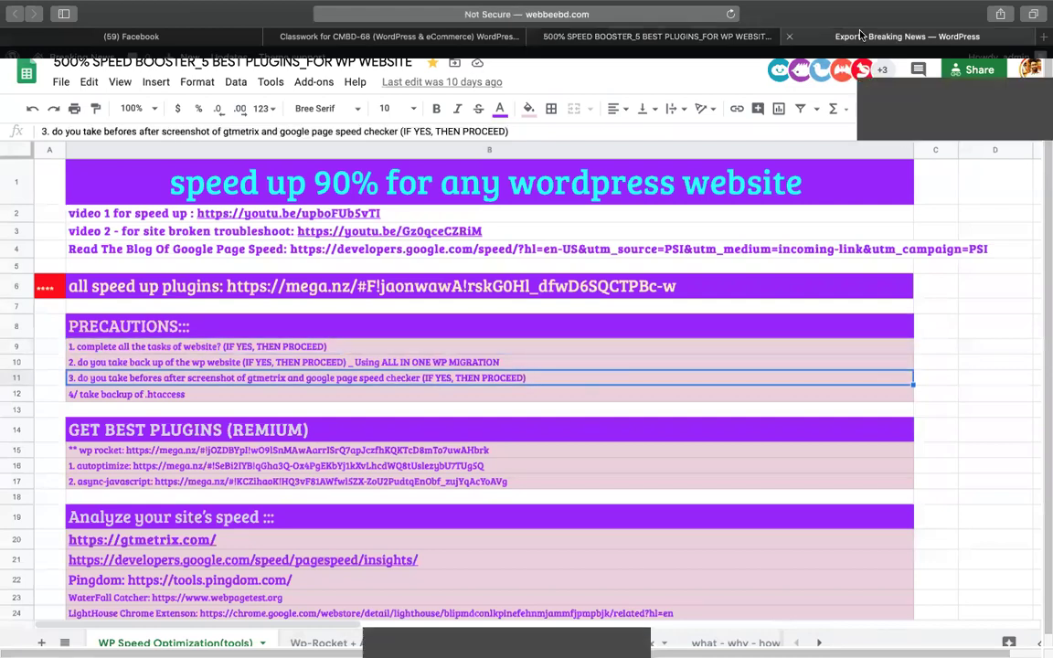
pyautogui.click(464, 14)
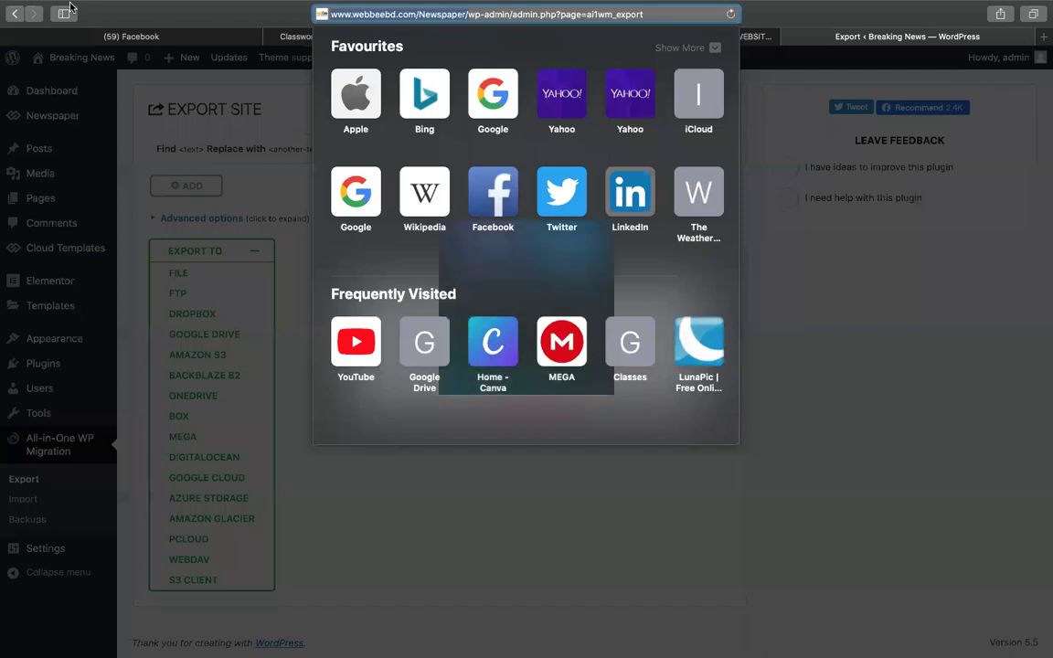
pyautogui.press('super+t')
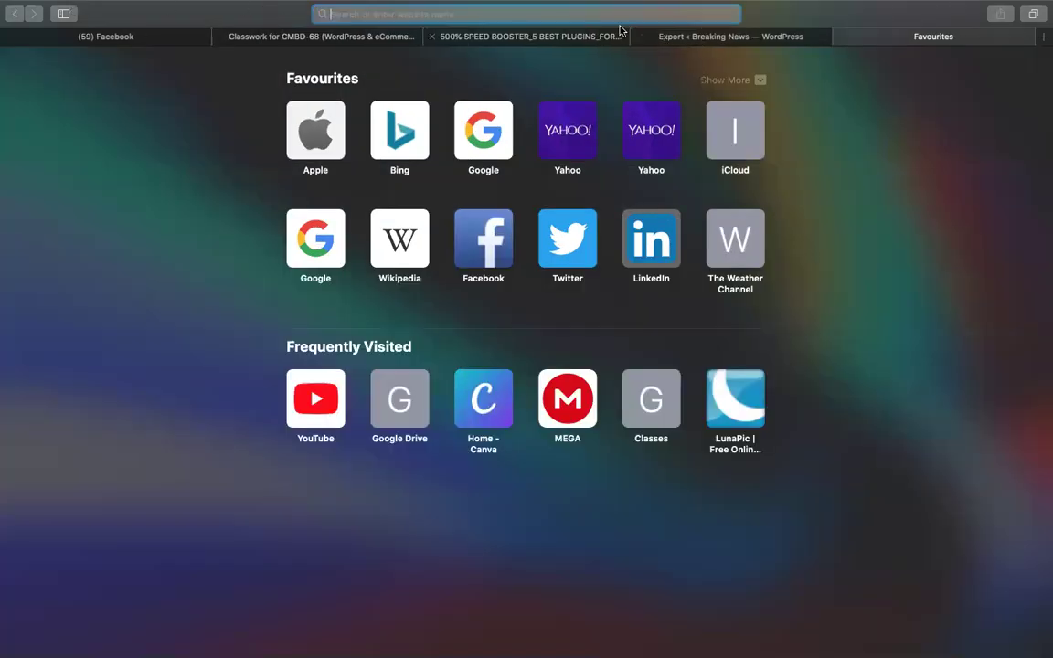
# Open the sheet's GTmetrix and PageSpeed Insights links in new tabs.
pyautogui.click(618, 35)
pyautogui.scroll(-2, 169, 450)
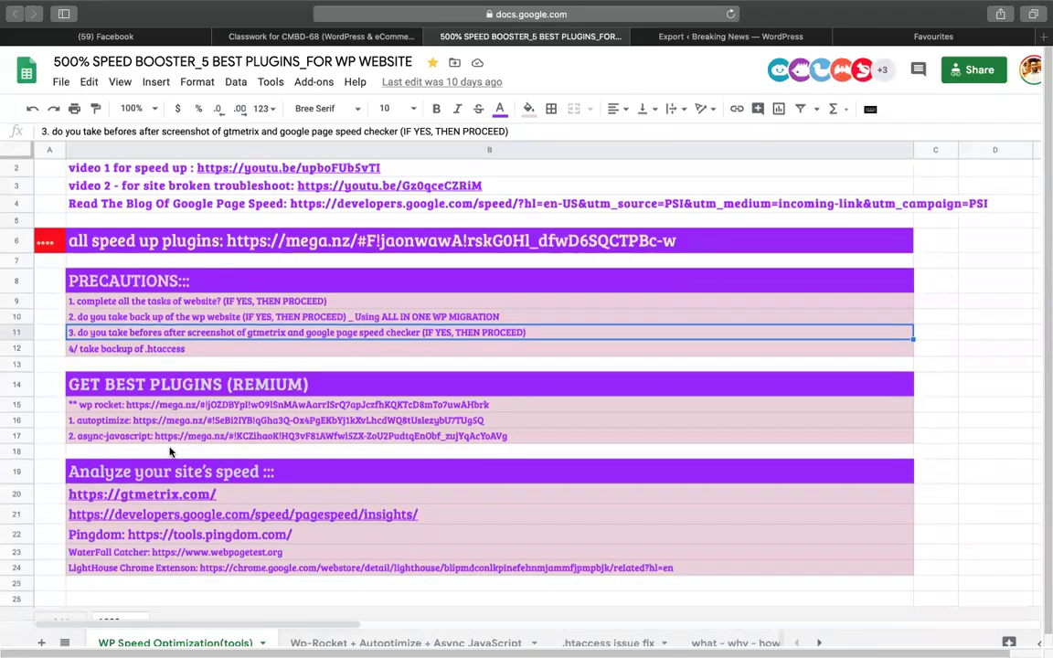
pyautogui.click(133, 482)
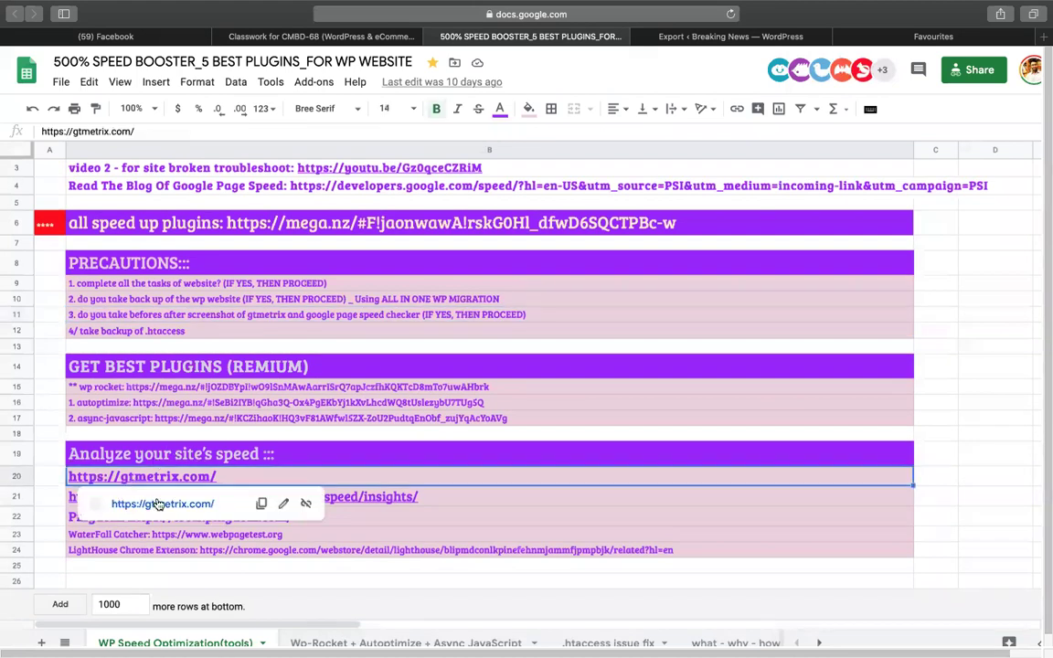
pyautogui.click(147, 503)
pyautogui.click(449, 41)
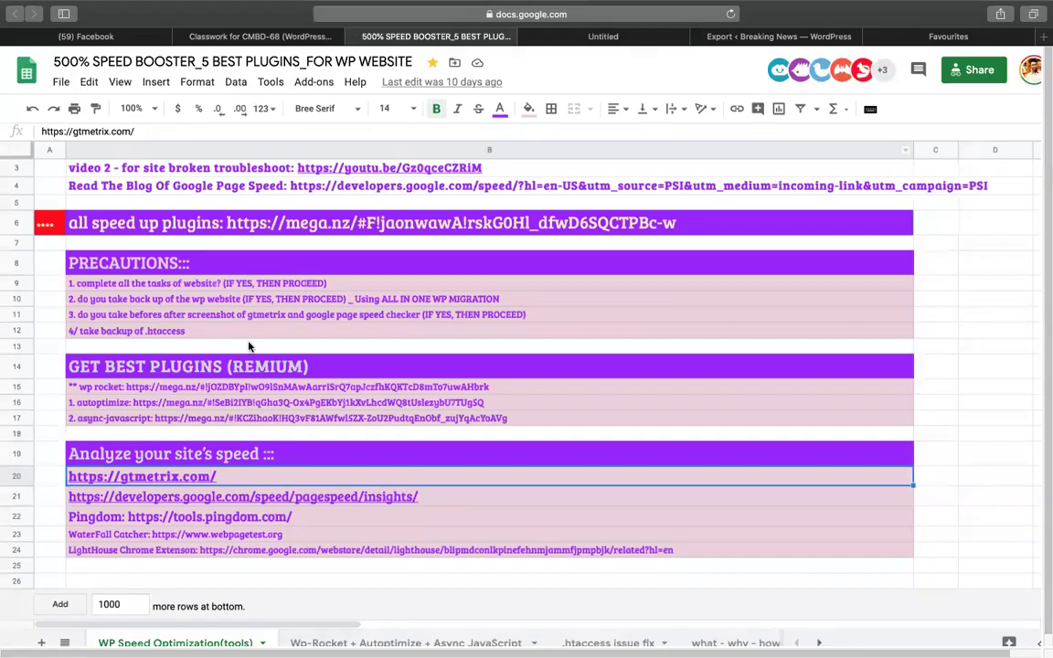
pyautogui.click(146, 497)
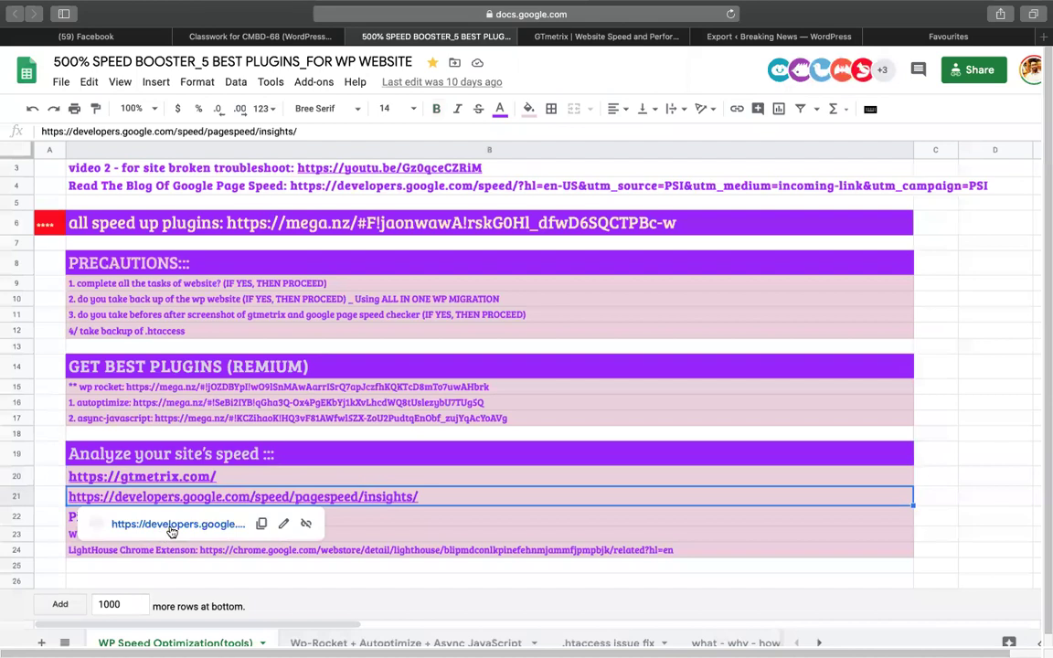
pyautogui.click(172, 528)
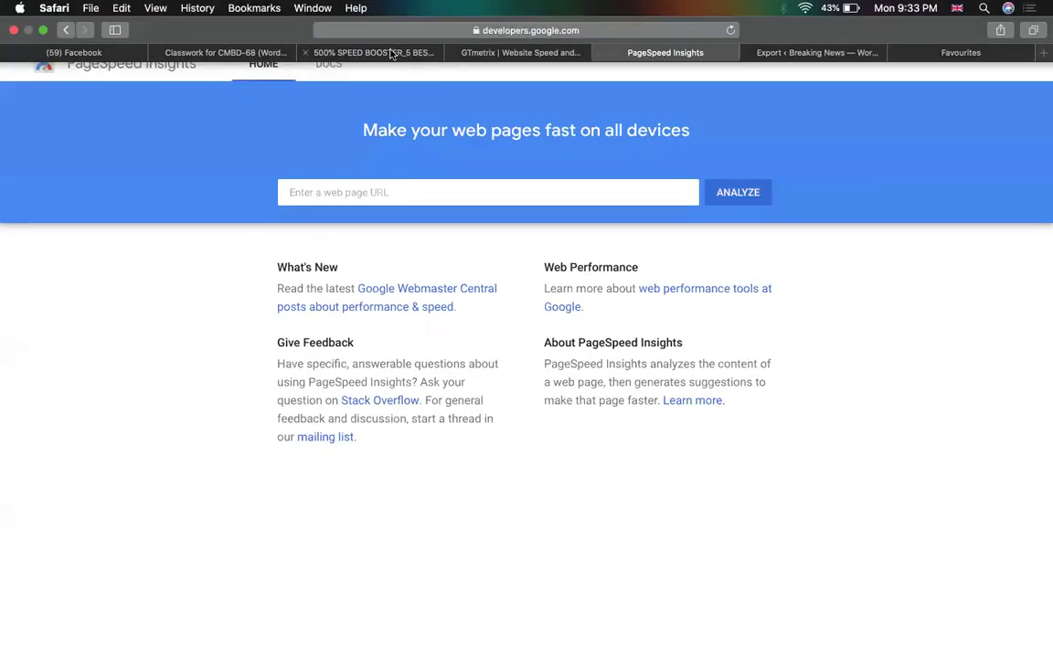
pyautogui.click(392, 53)
# Strip the 'Pingdom:' label from the Pingdom cell and open Pingdom Tools in a new tab.
pyautogui.doubleClick(128, 519)
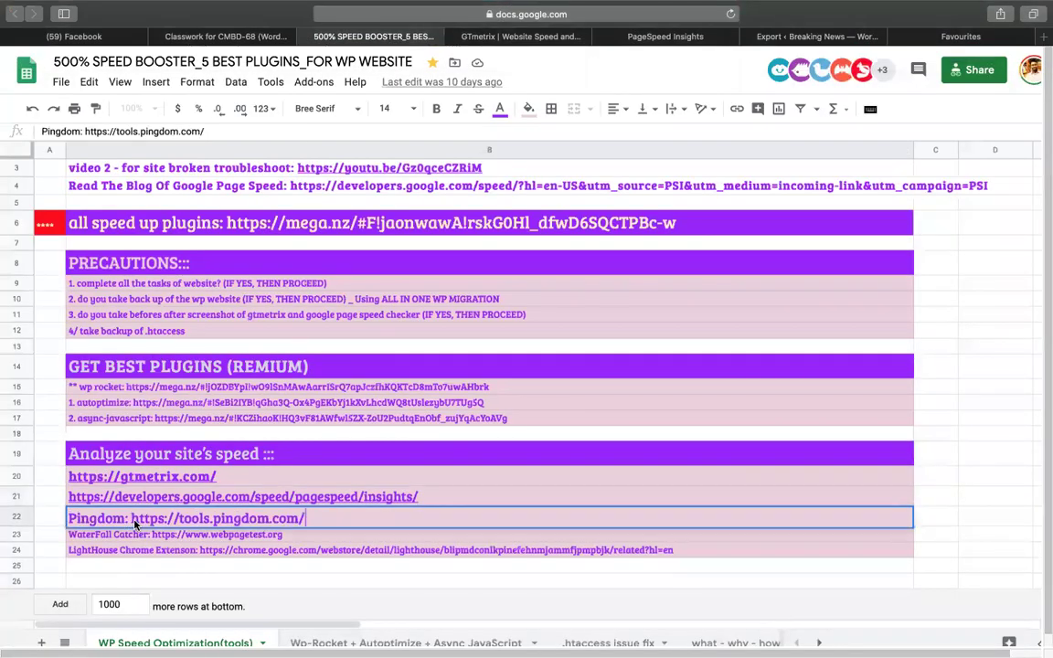
pyautogui.hotkey('shift', 'Home')
pyautogui.press('BackSpace')
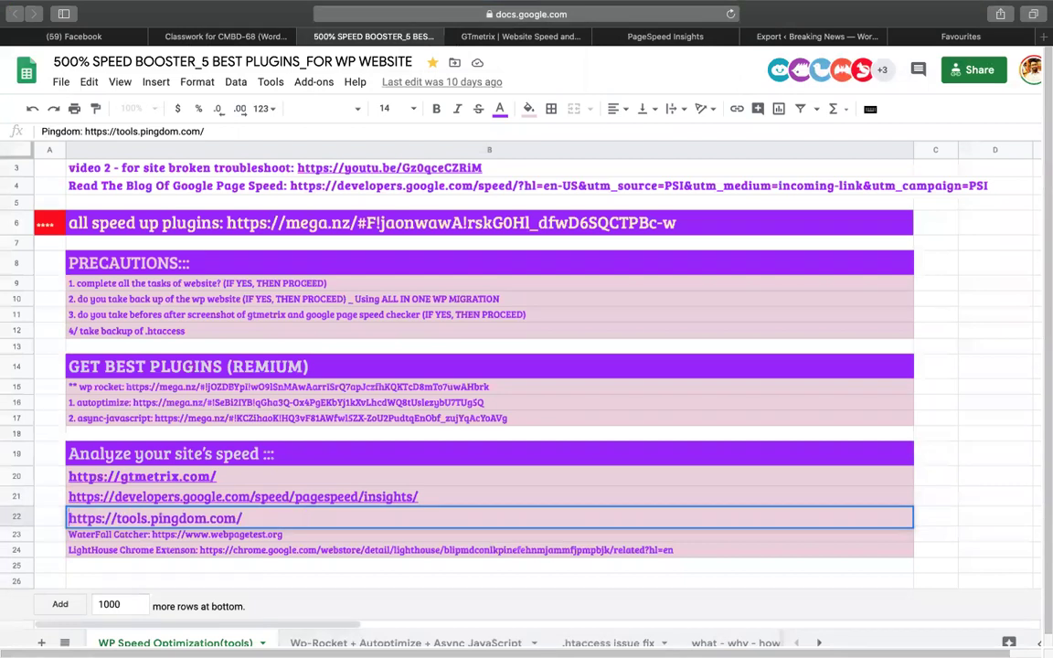
pyautogui.press('Return')
pyautogui.click(194, 517)
pyautogui.click(157, 546)
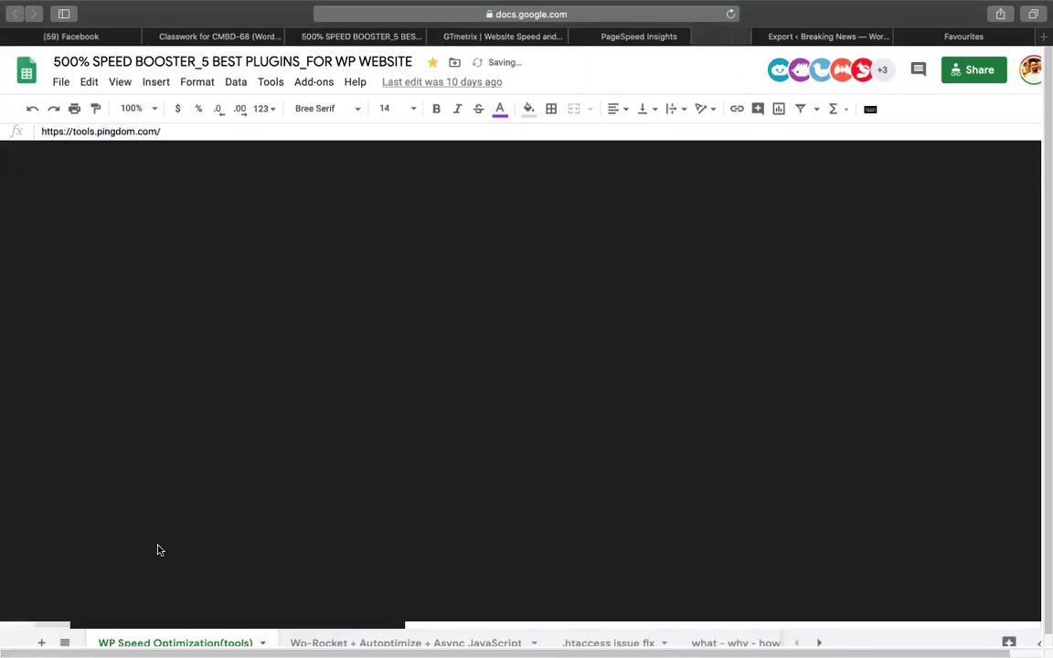
# Check the PageSpeed, Pingdom and export tabs, ending on the GTmetrix test page.
pyautogui.click(580, 40)
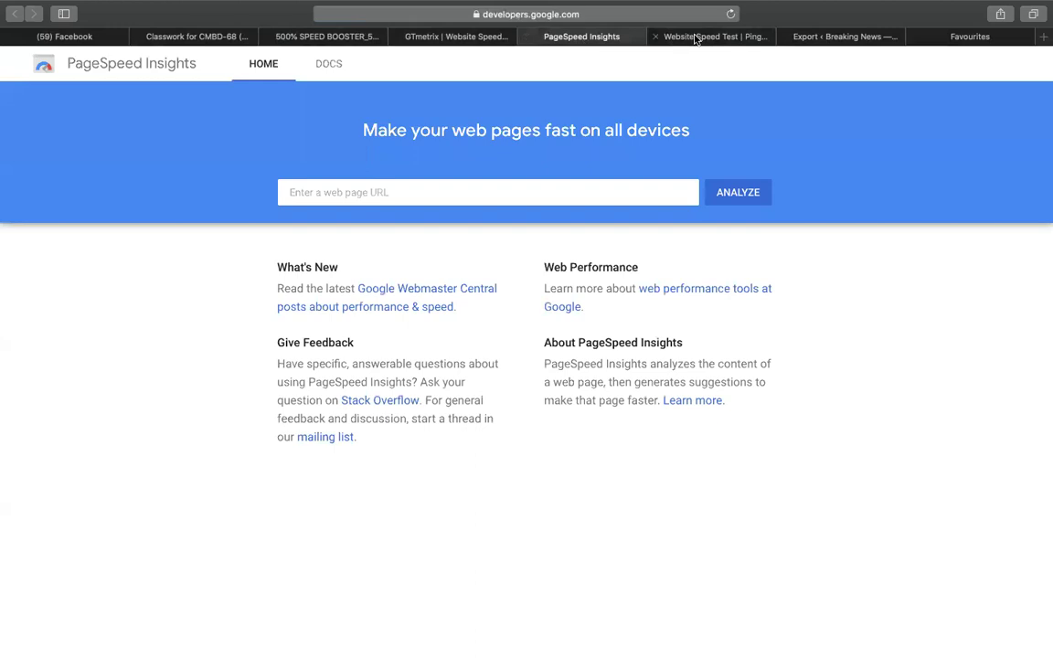
pyautogui.click(694, 38)
pyautogui.click(793, 37)
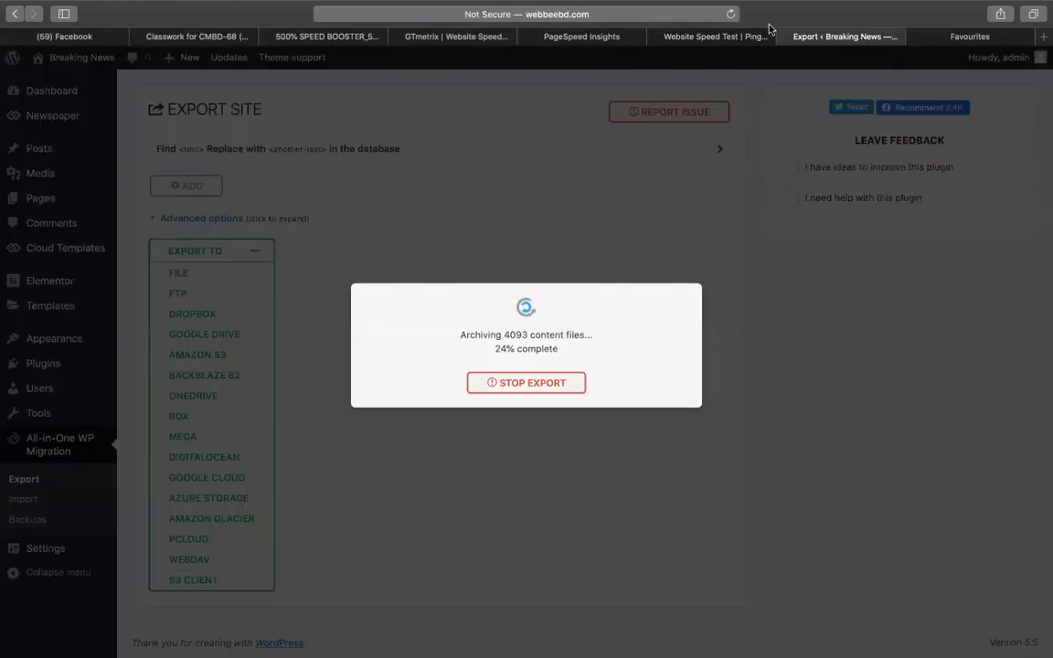
pyautogui.click(694, 36)
pyautogui.click(448, 37)
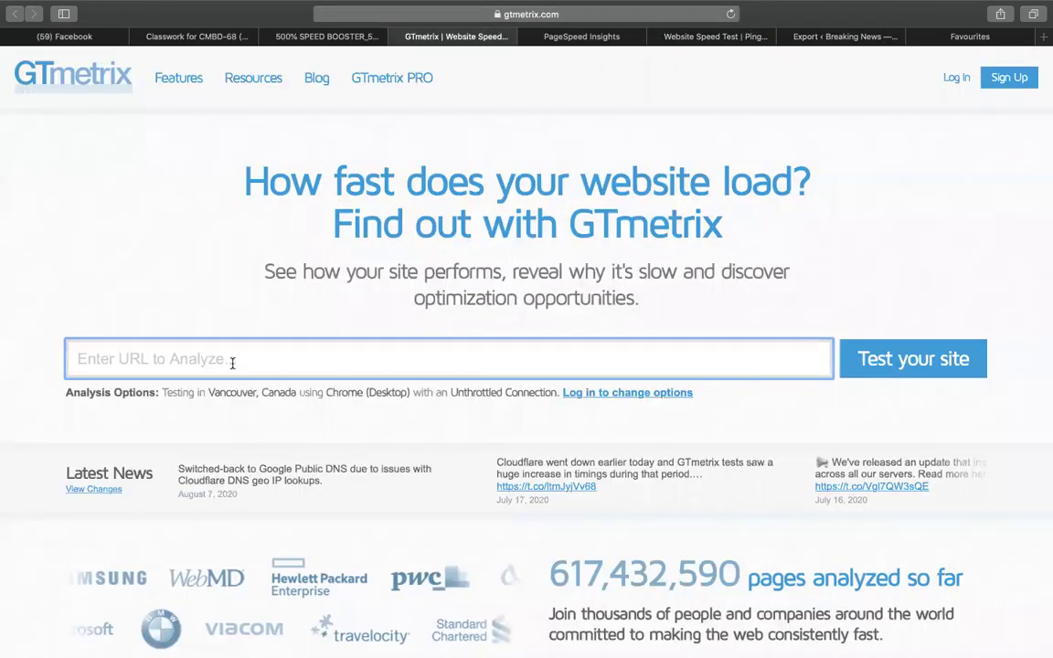
pyautogui.write('http://www.webbeebd.com/Newspaper/')
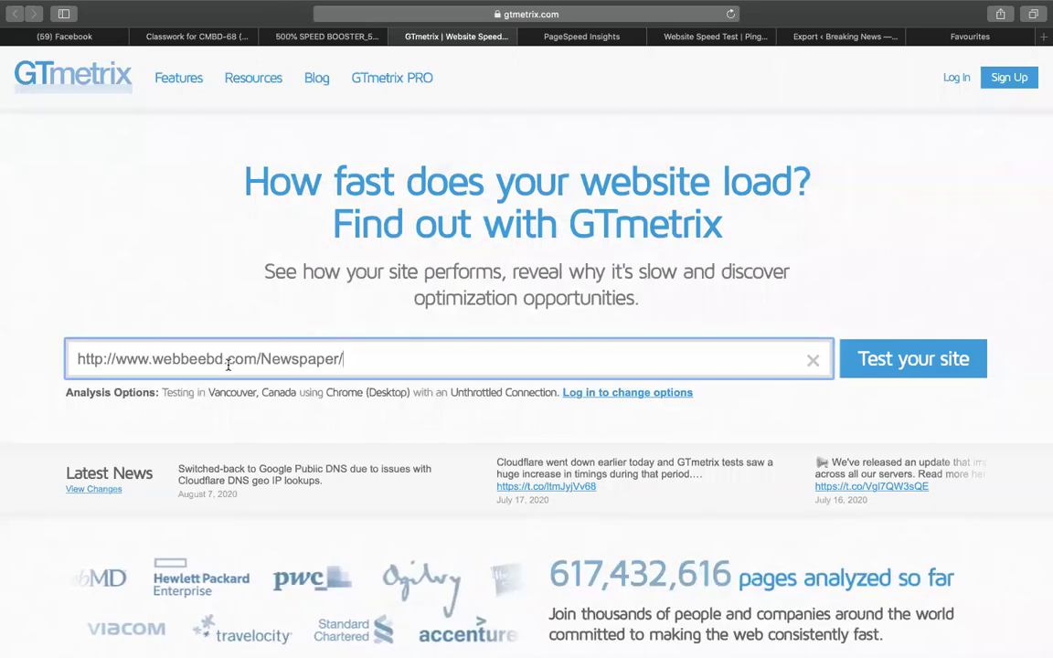
pyautogui.click(911, 362)
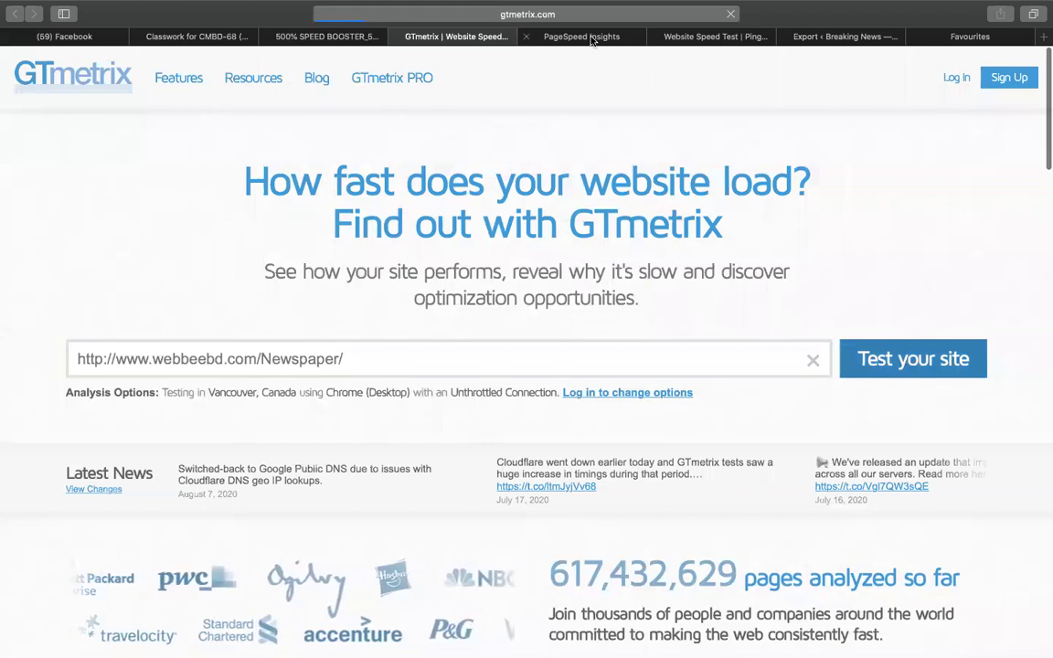
pyautogui.click(592, 36)
pyautogui.click(348, 189)
pyautogui.write('http://www.webbeebd.com/Newspaper/')
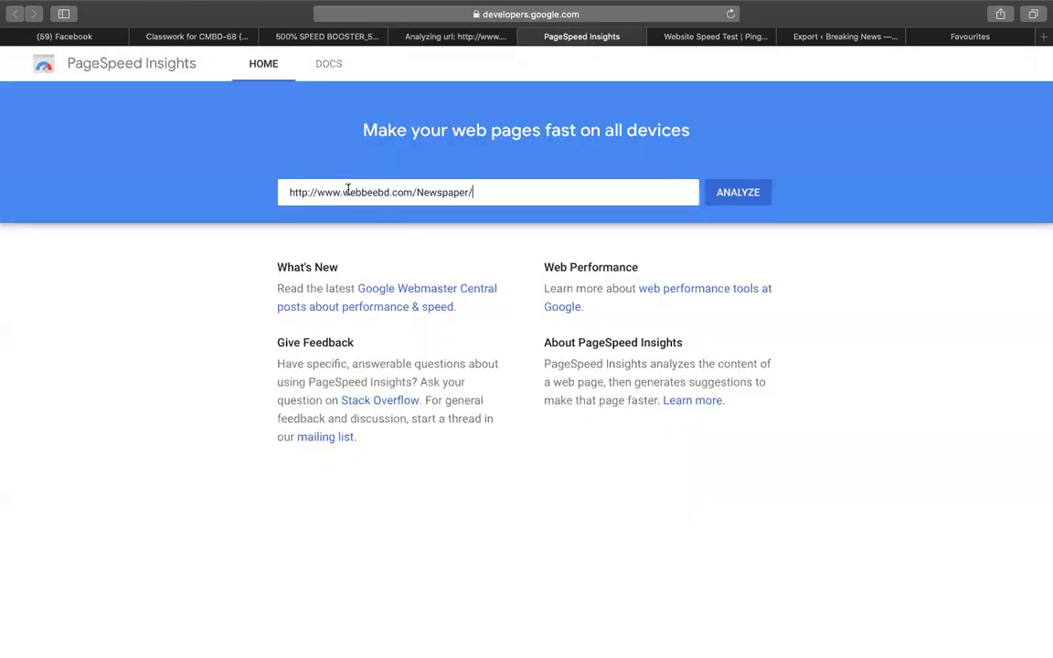
pyautogui.click(762, 193)
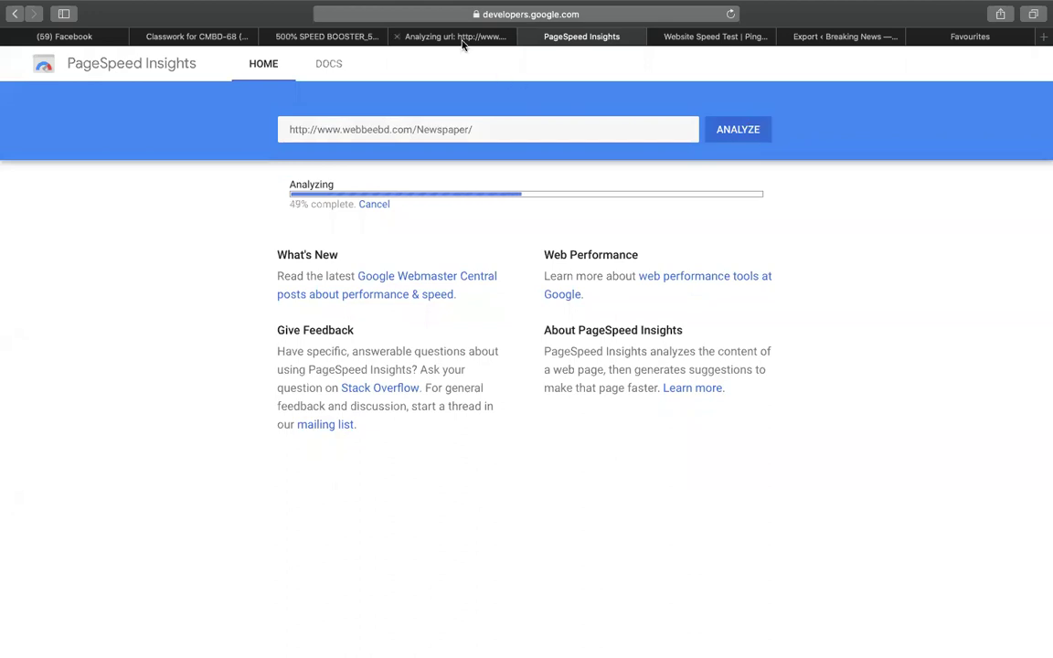
# Start a Pingdom speed test of the same Newspaper site URL.
pyautogui.click(463, 40)
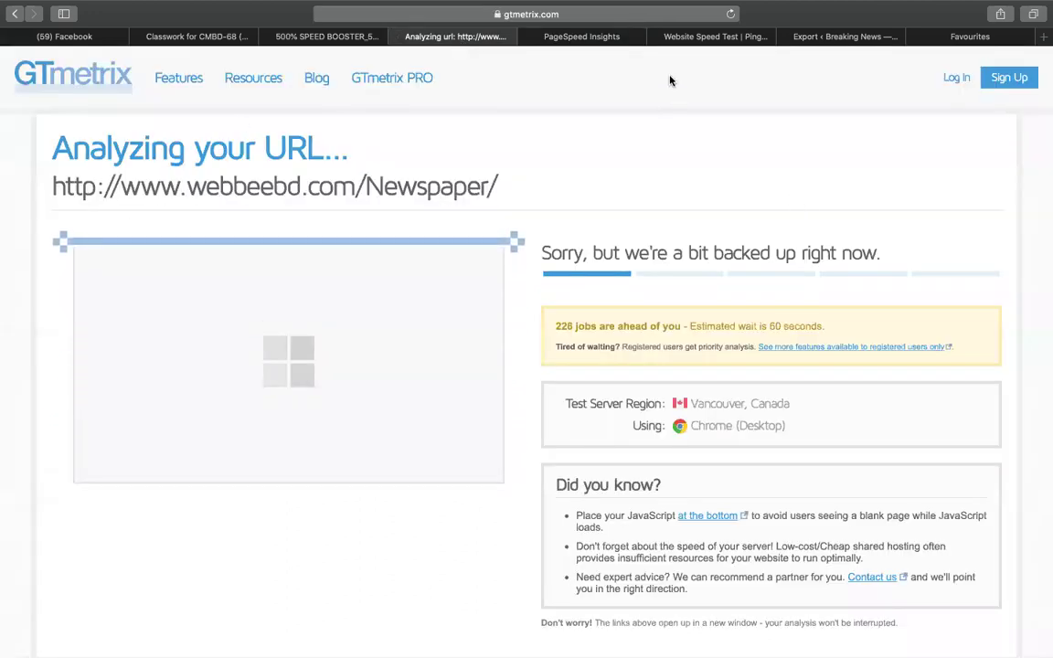
pyautogui.click(715, 38)
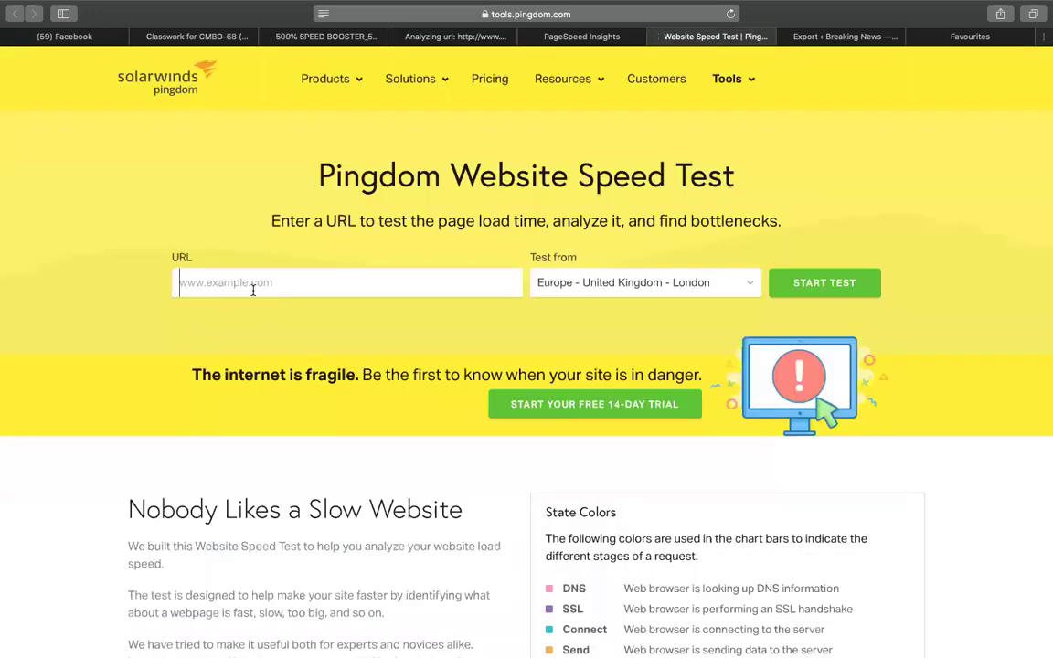
pyautogui.click(437, 285)
pyautogui.write('http://www.webbeebd.com/Newspaper/')
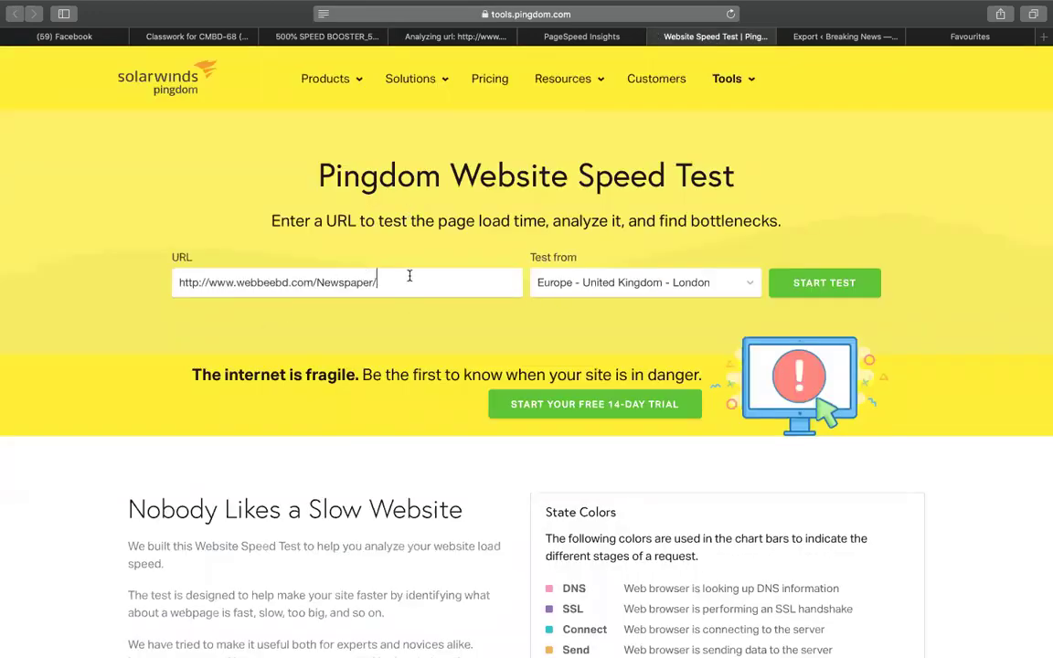
pyautogui.click(820, 286)
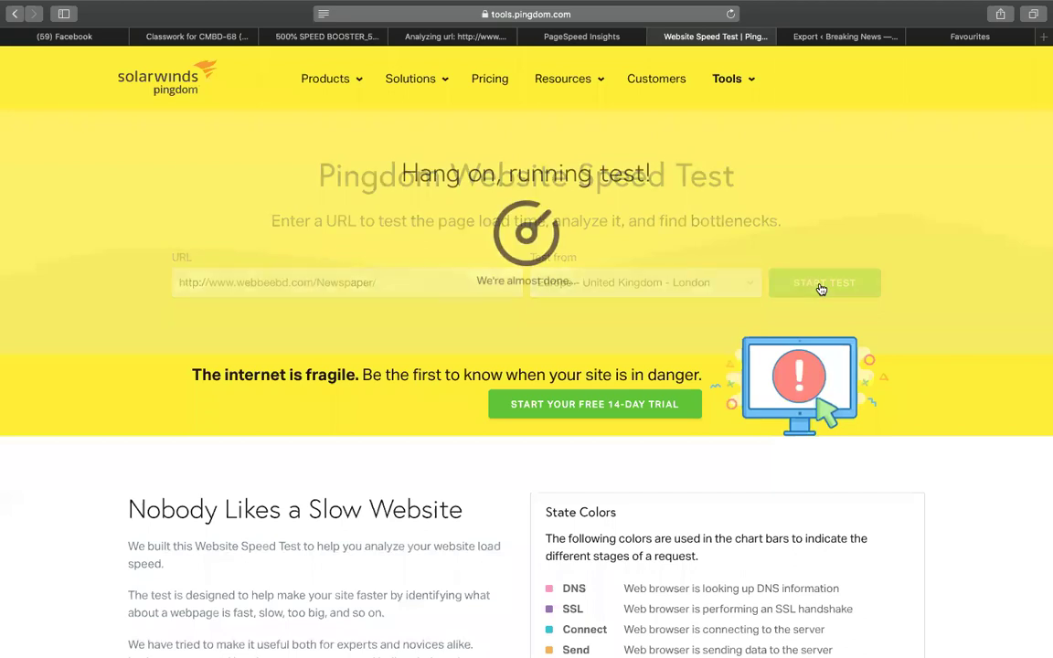
# Rerun the PageSpeed Insights analysis of the Newspaper page after its Lighthouse timeout error.
pyautogui.click(598, 37)
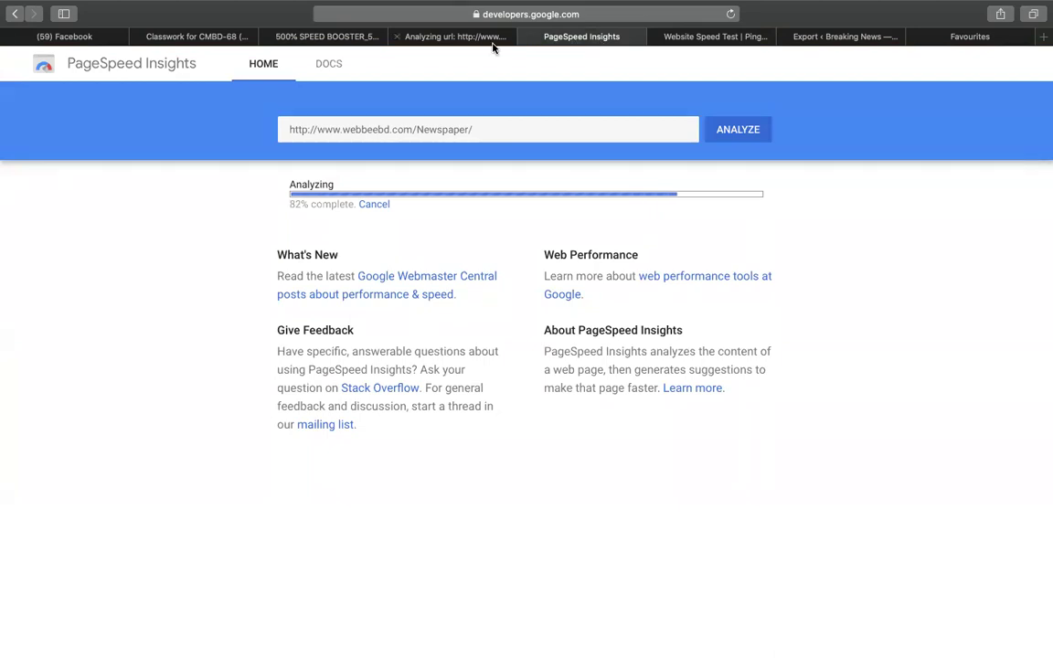
pyautogui.click(448, 39)
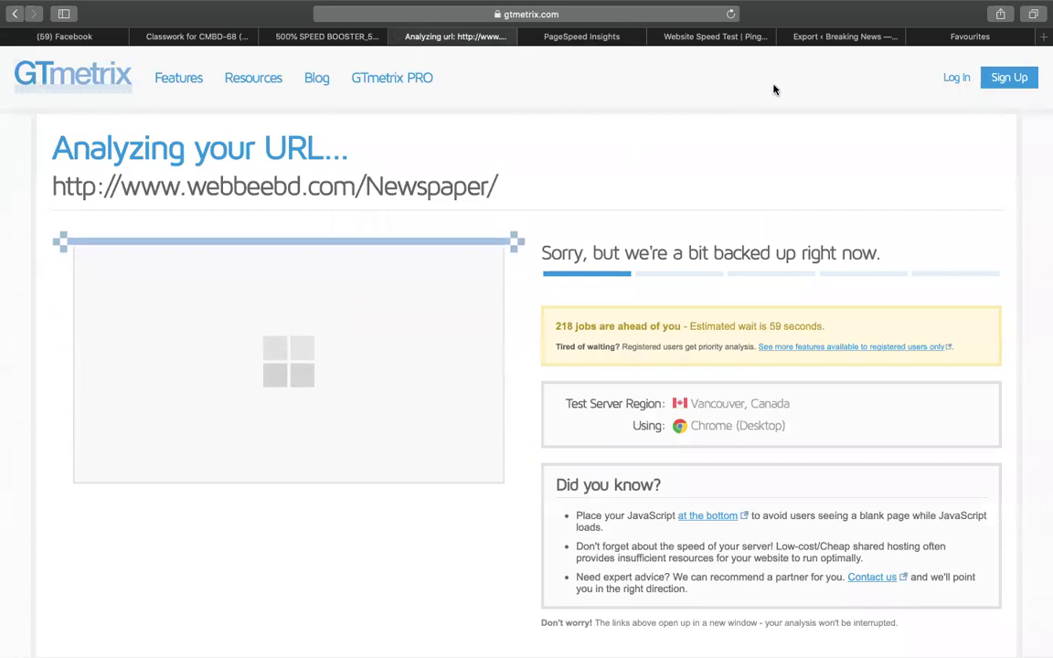
pyautogui.click(710, 38)
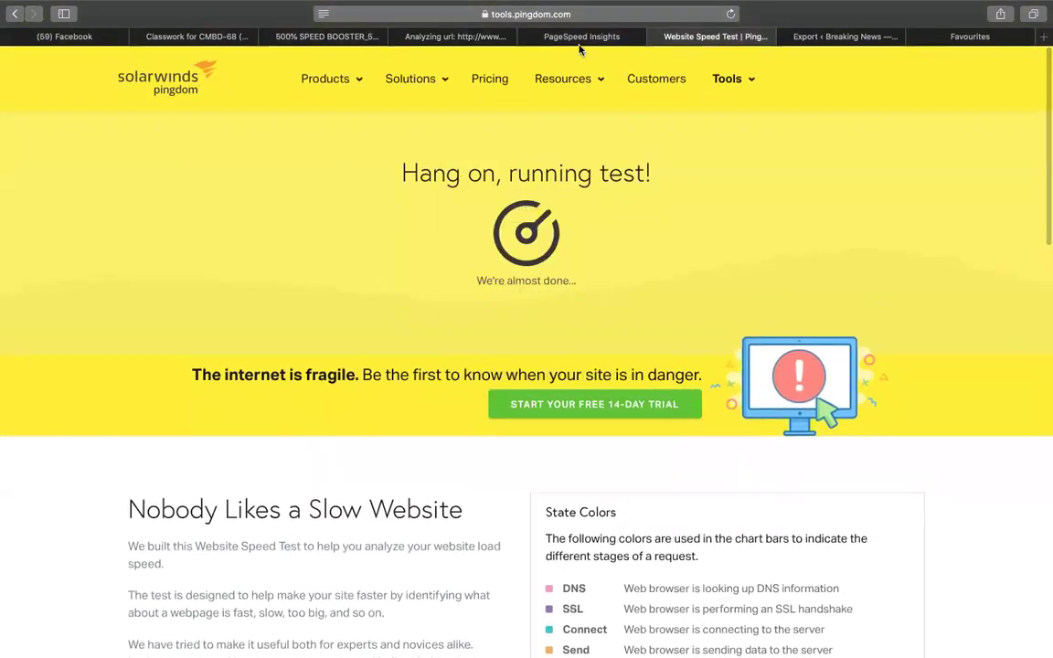
pyautogui.click(579, 40)
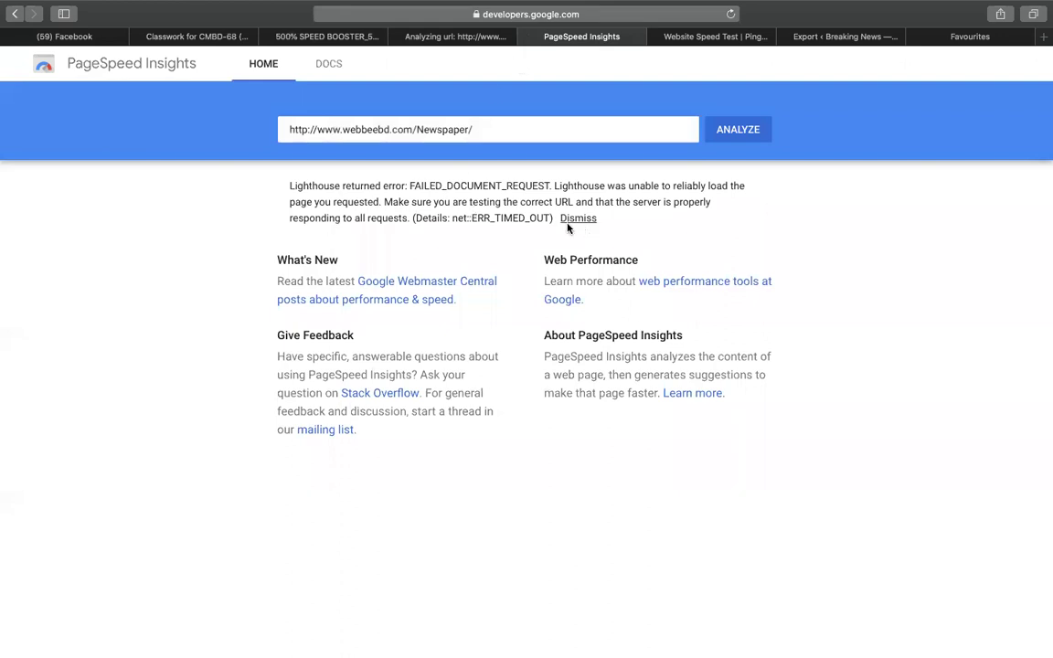
pyautogui.moveTo(554, 220); pyautogui.dragTo(334, 176)
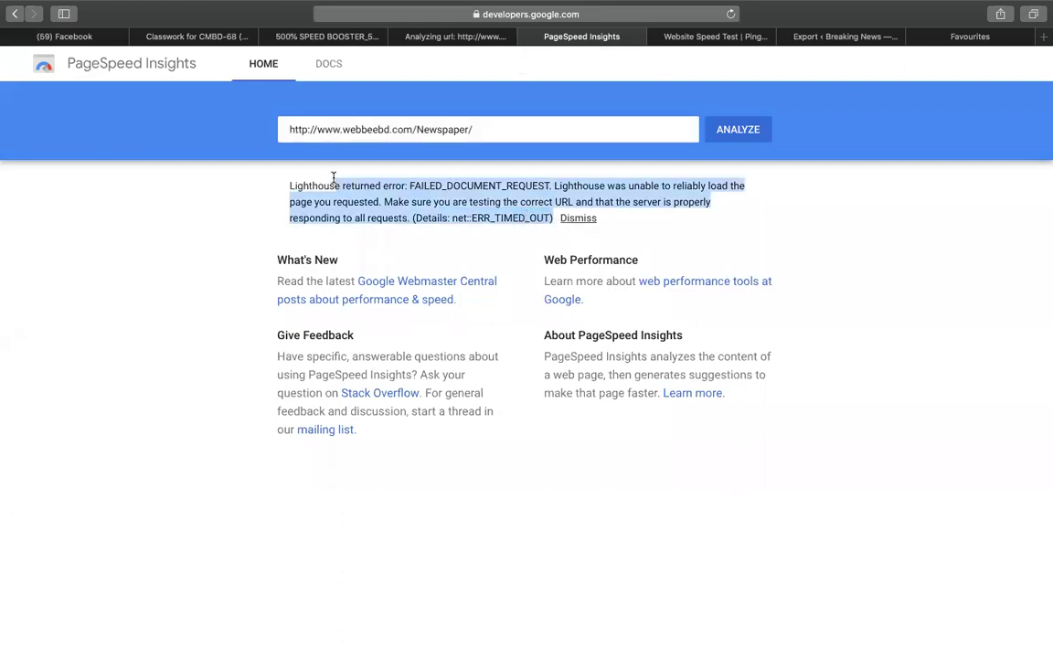
pyautogui.click(736, 129)
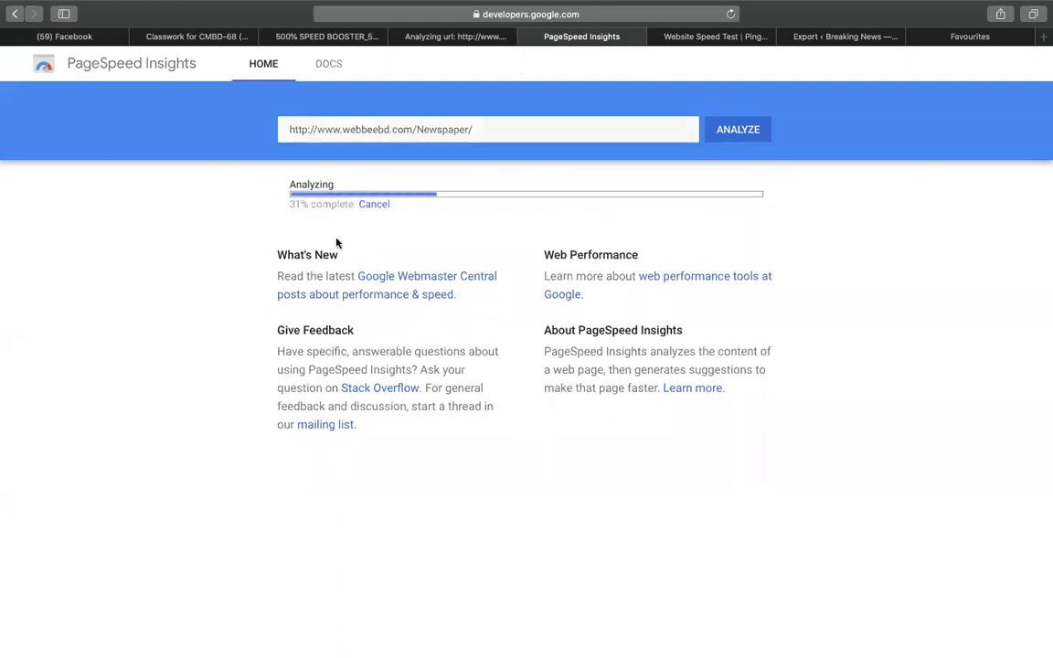
# Check GTmetrix and Pingdom progress, then stop the running WordPress site export.
pyautogui.click(466, 38)
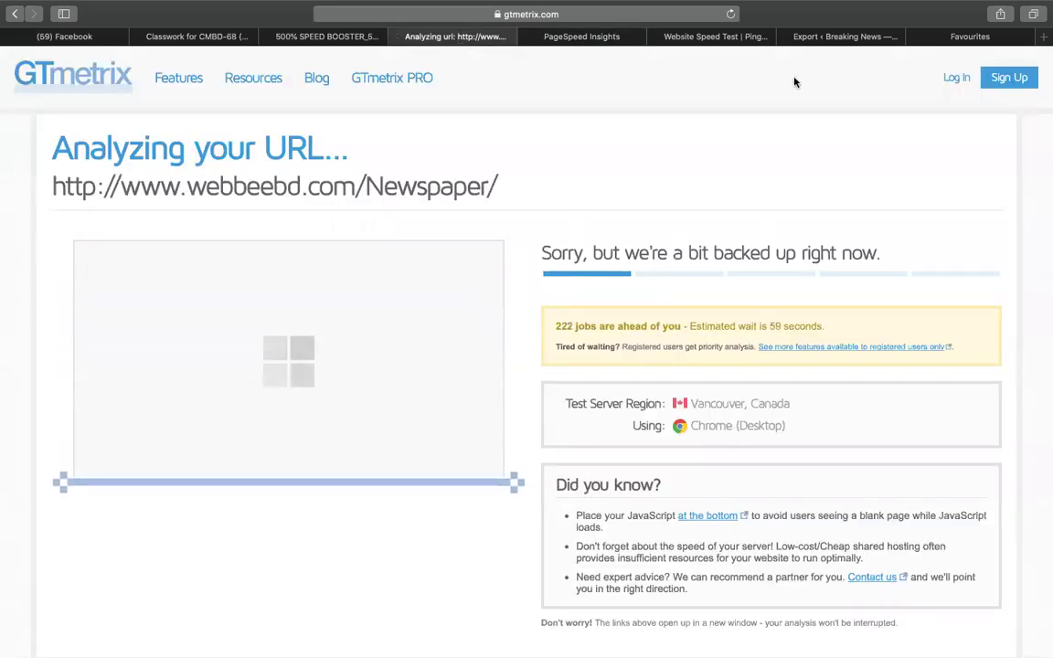
pyautogui.click(842, 41)
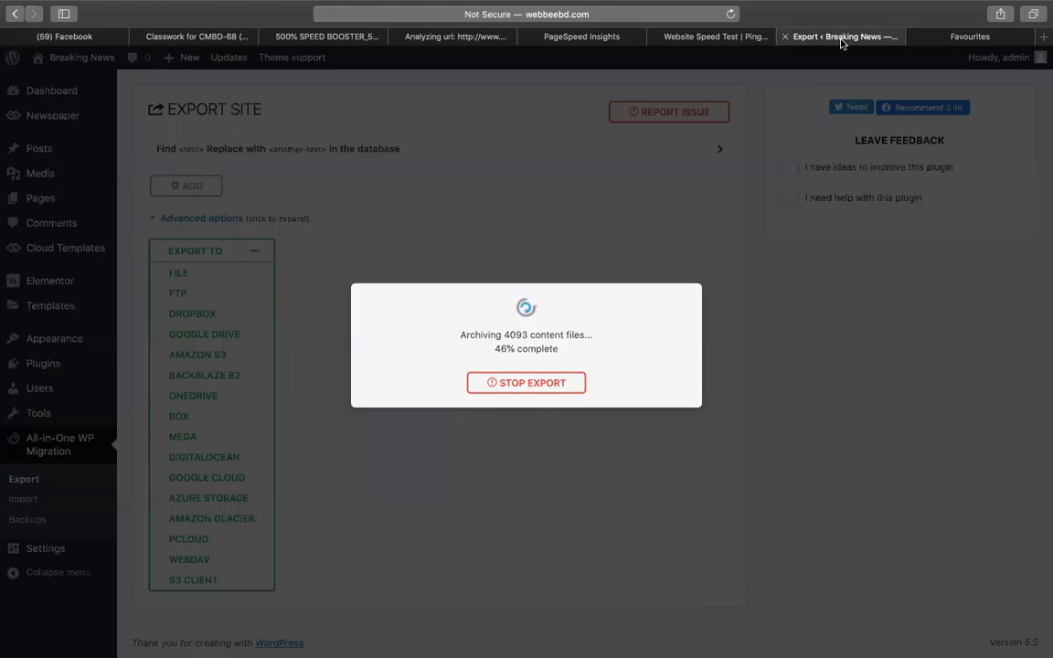
pyautogui.click(737, 40)
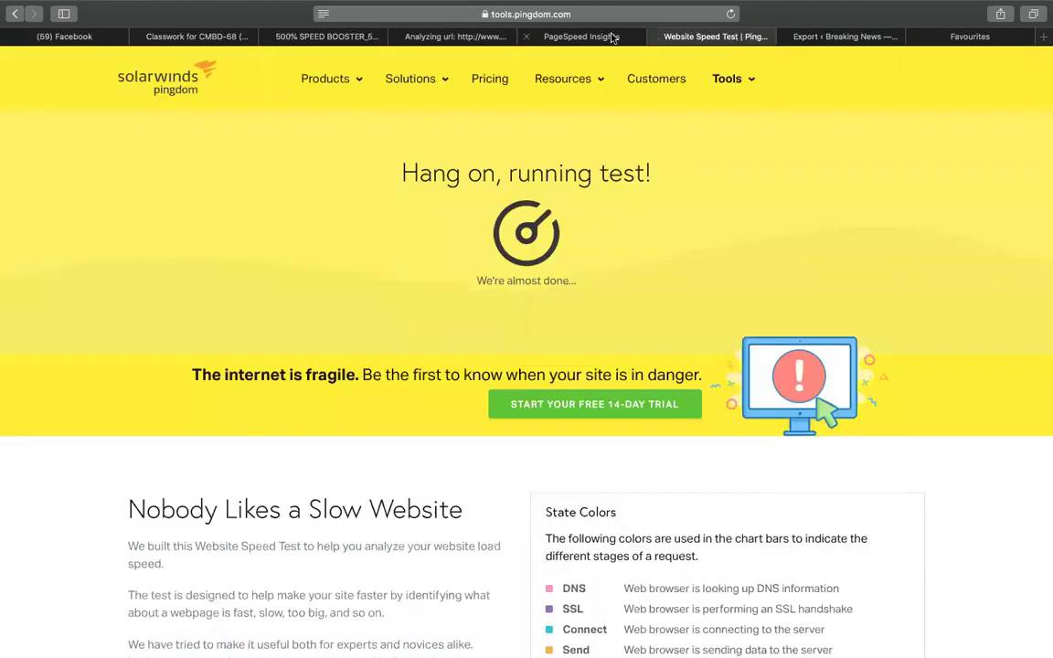
pyautogui.click(592, 39)
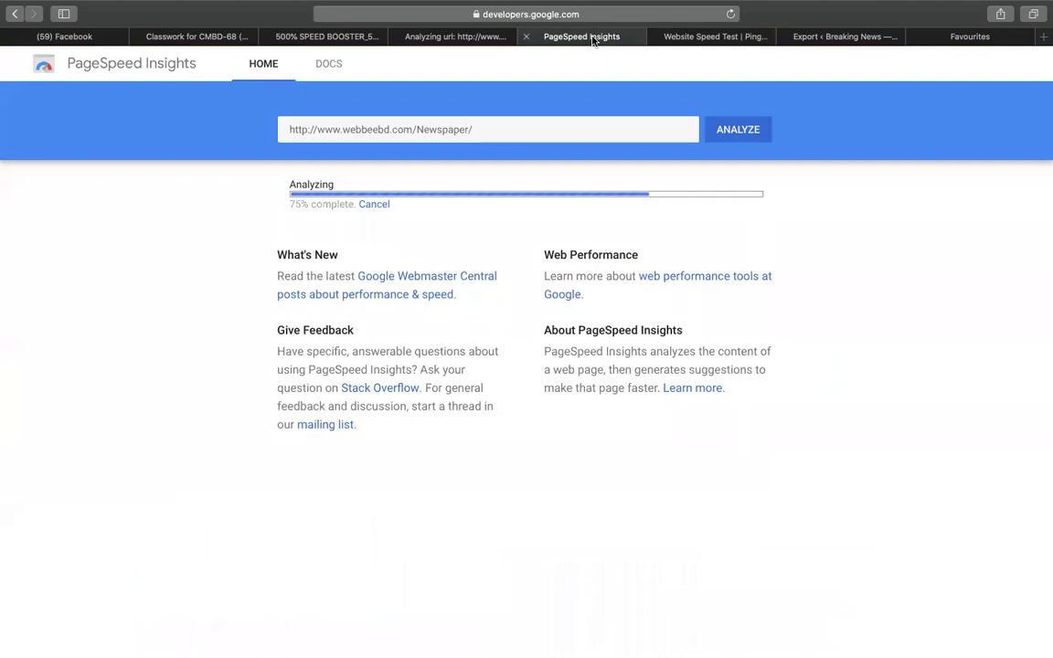
pyautogui.click(843, 38)
pyautogui.click(564, 391)
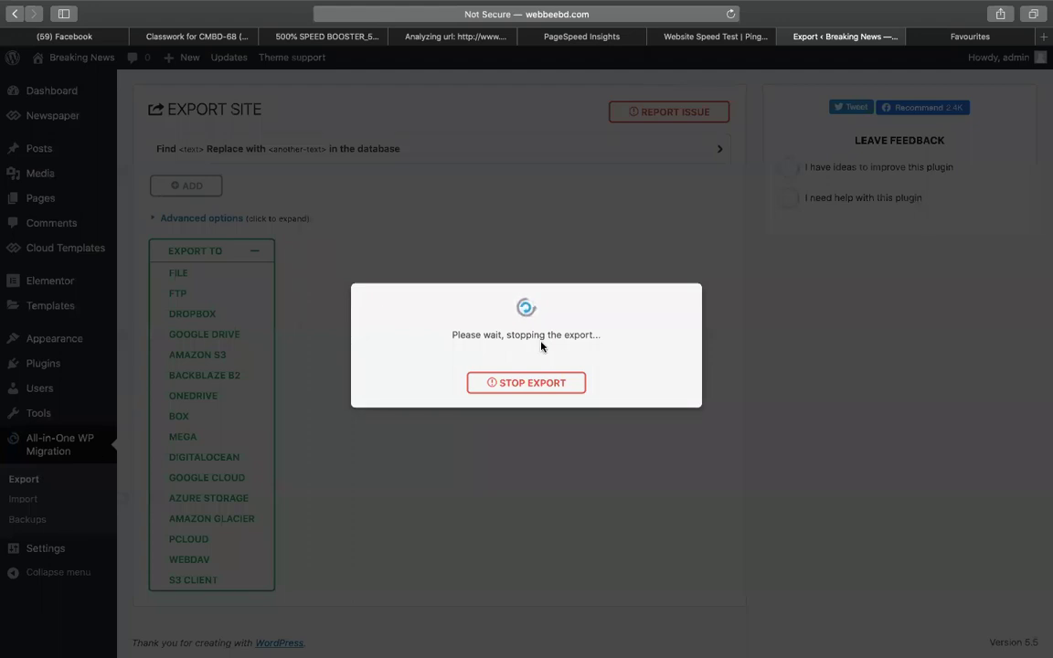
# Scroll through Pingdom's finished results: grade B 83, 69.6 KB page size.
pyautogui.click(703, 37)
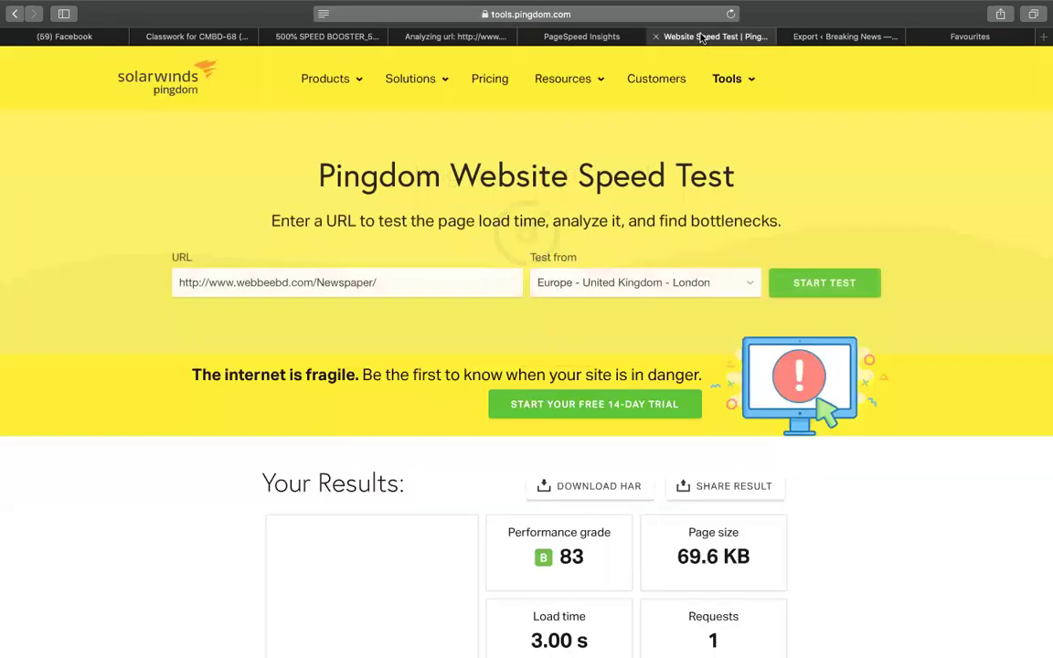
pyautogui.scroll(-4, 540, 503)
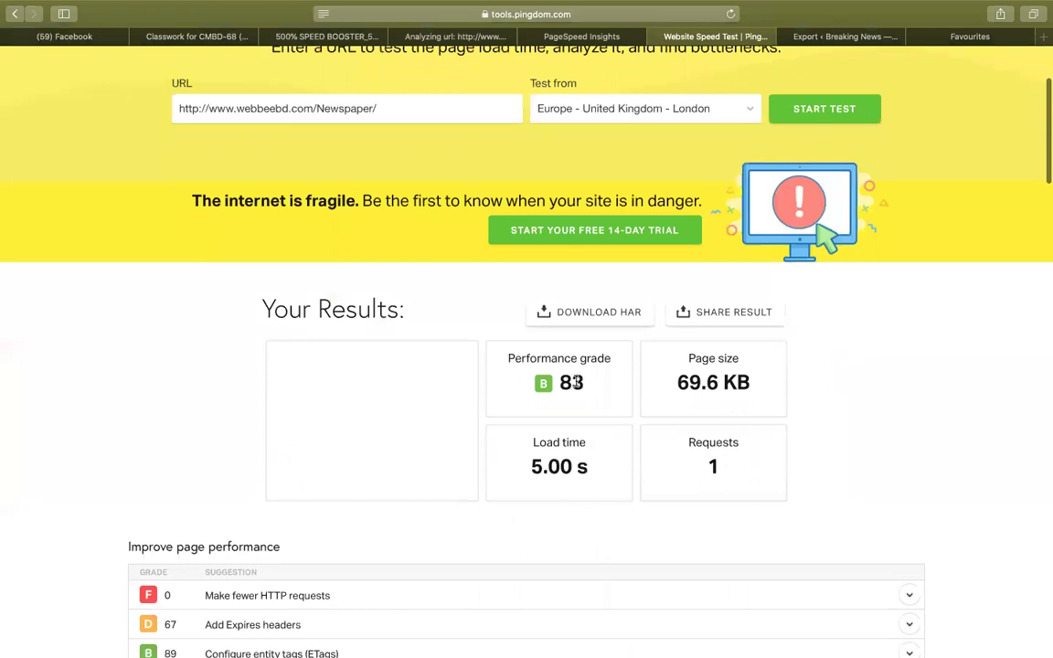
pyautogui.scroll(-1, 847, 362)
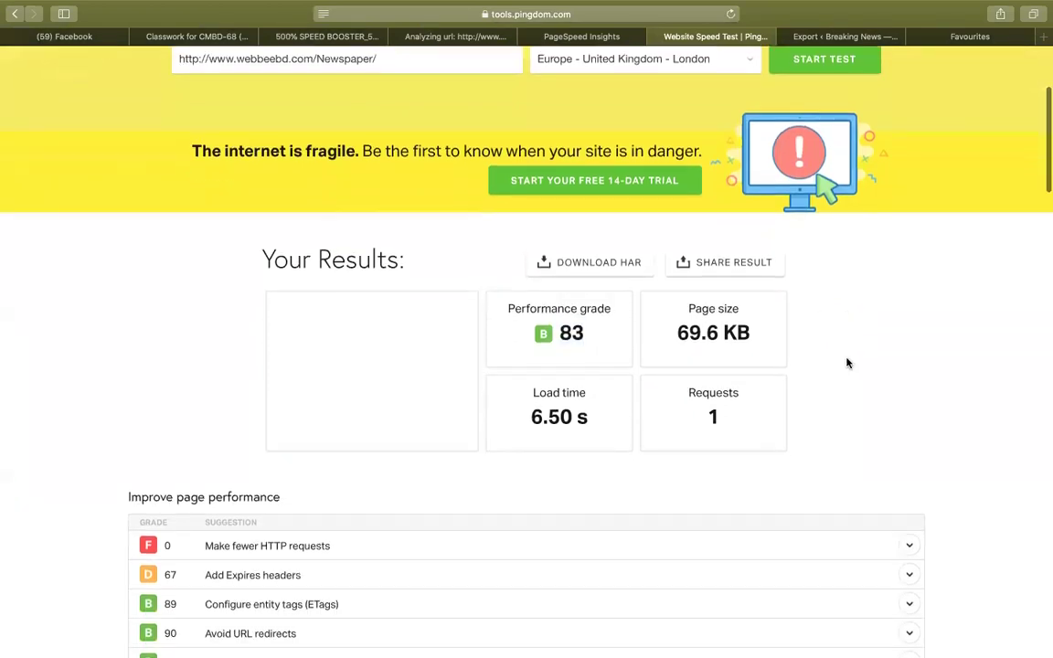
pyautogui.scroll(1, 562, 161)
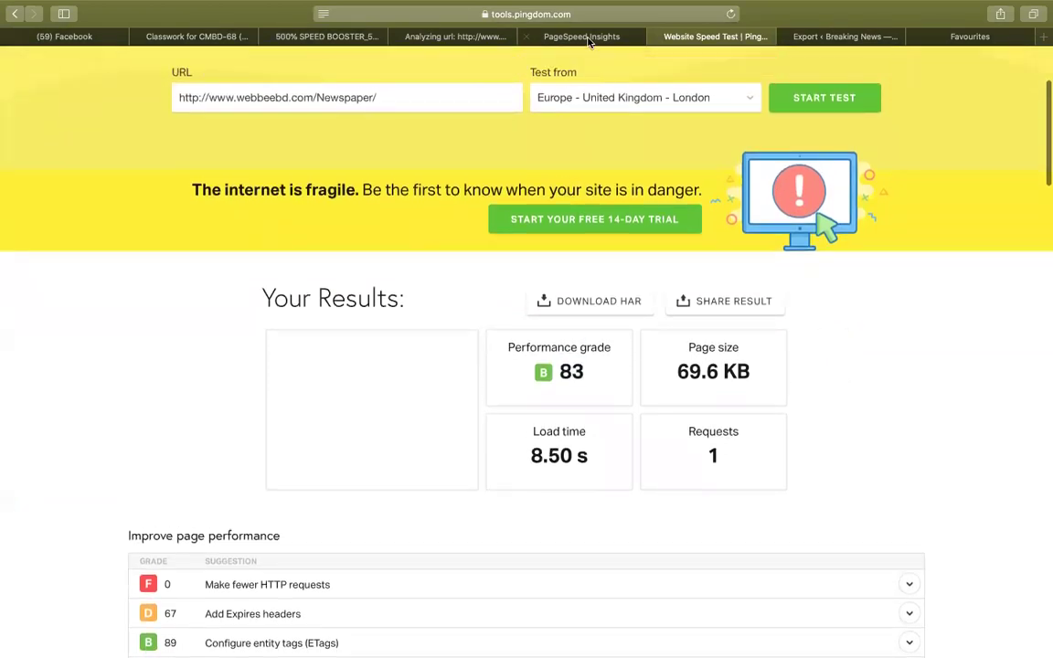
# Close the PageSpeed Insights tab so GTmetrix's queued analysis is showing.
pyautogui.click(581, 37)
pyautogui.click(433, 38)
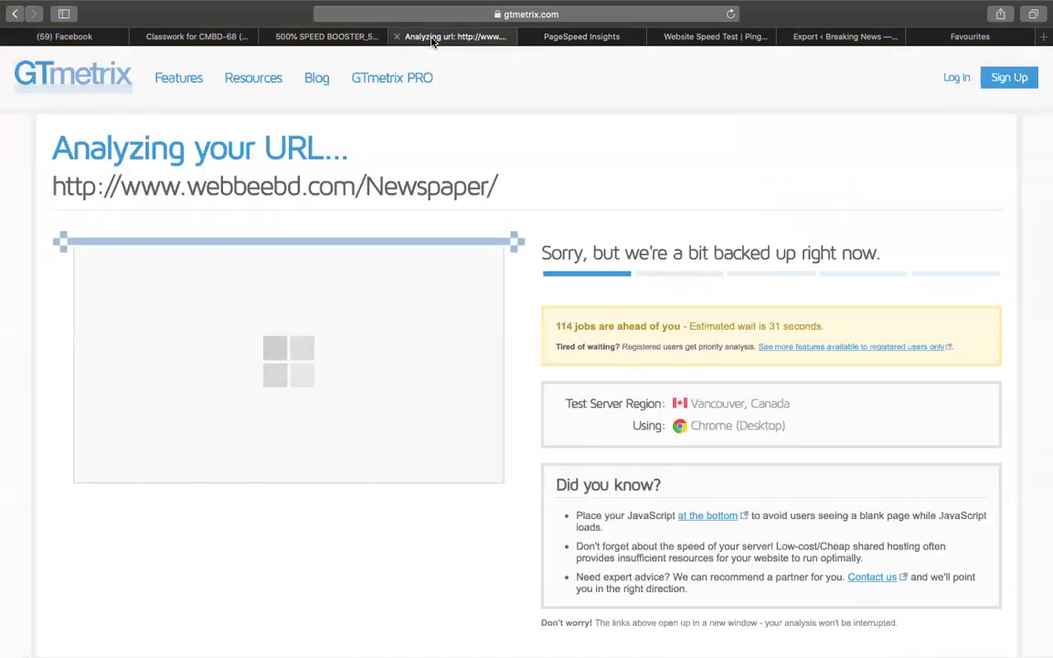
pyautogui.click(571, 38)
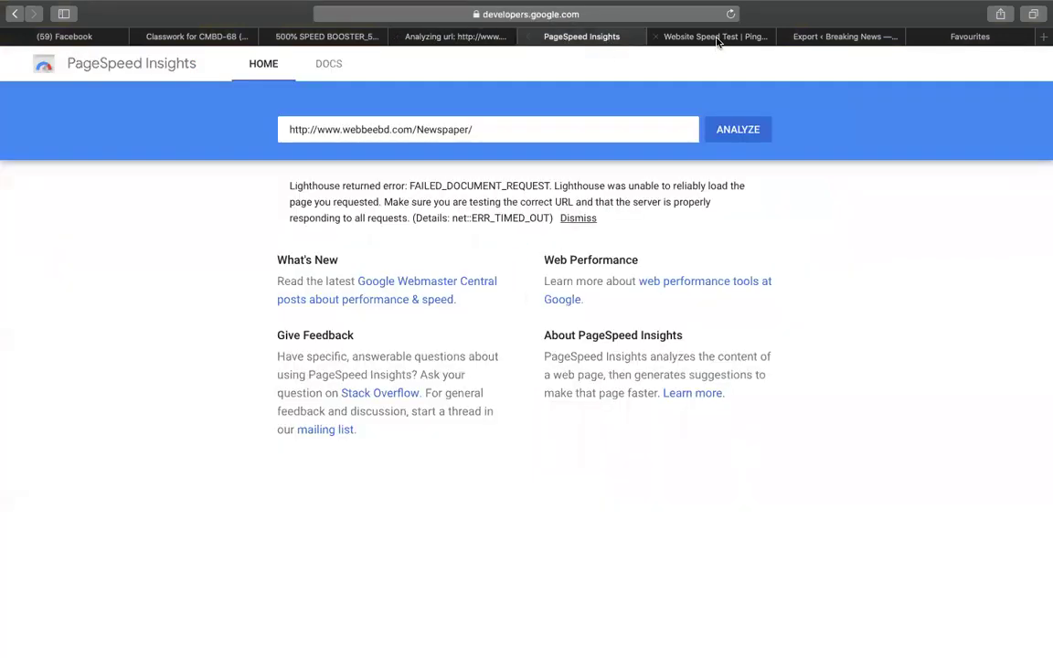
pyautogui.click(717, 39)
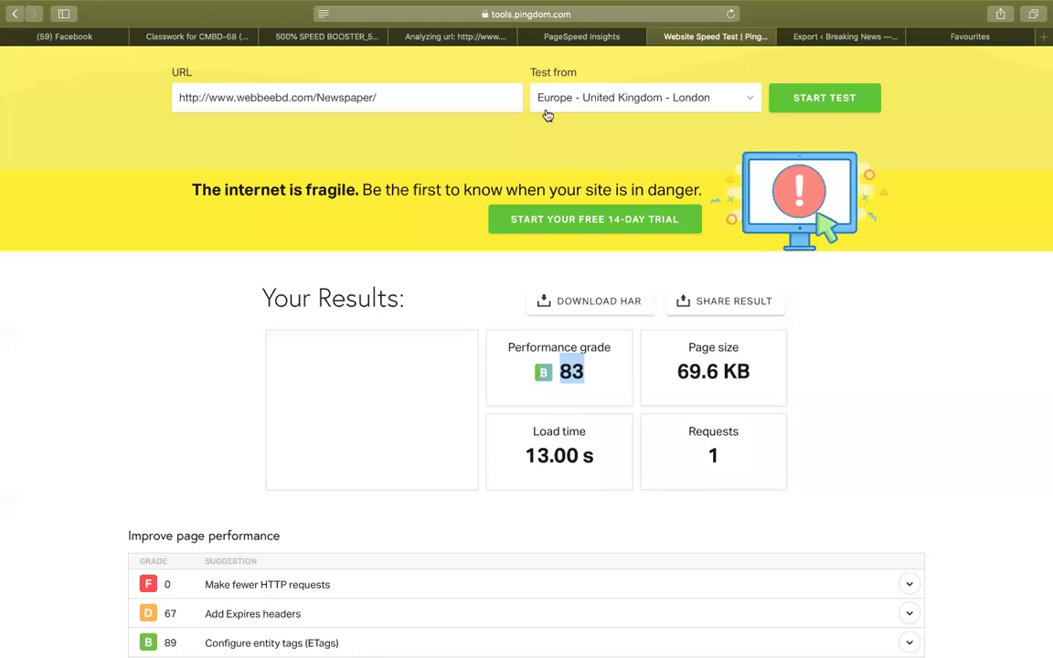
pyautogui.click(527, 36)
pyautogui.click(525, 36)
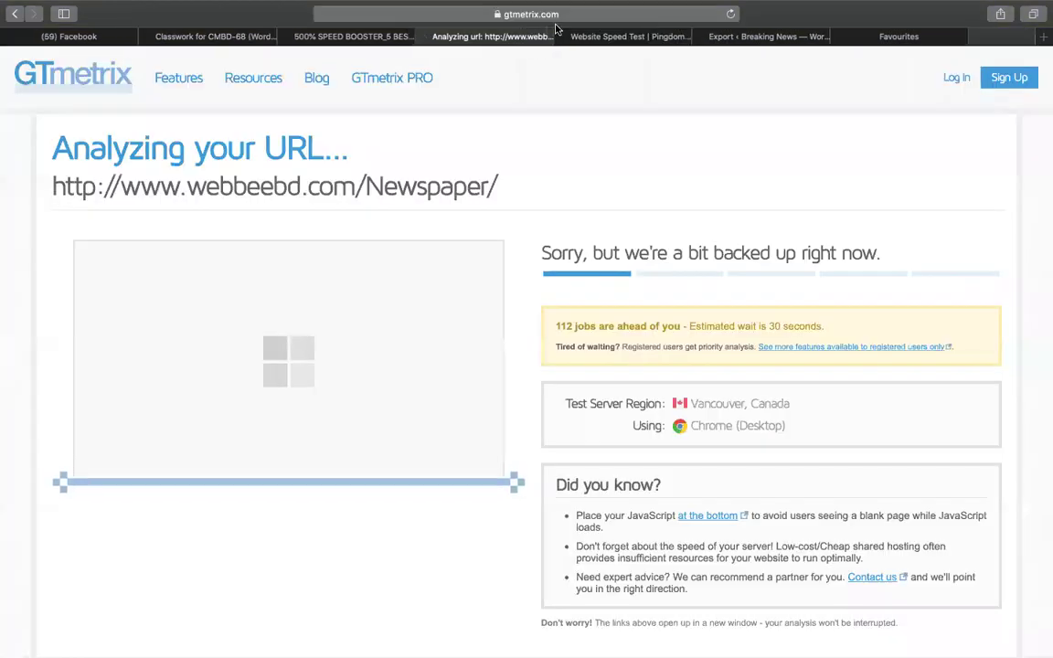
pyautogui.click(622, 12)
# Go to codemanbd.com:2083 and sign in to cPanel with the saved login.
pyautogui.click(792, 92)
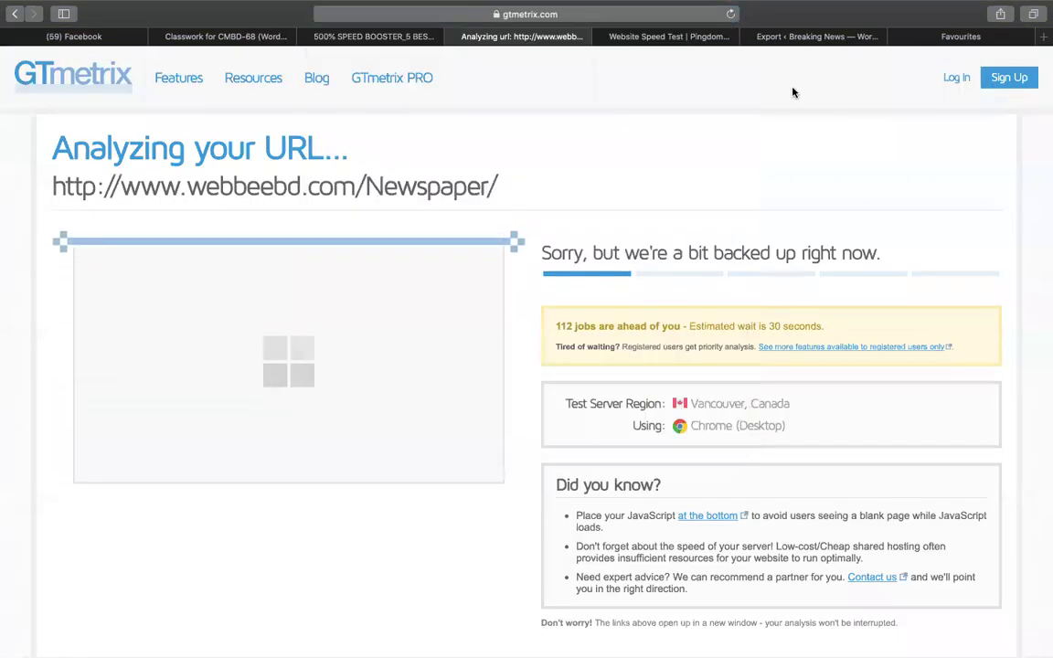
pyautogui.click(786, 38)
pyautogui.click(588, 18)
pyautogui.write('codemanbd.com:2083/')
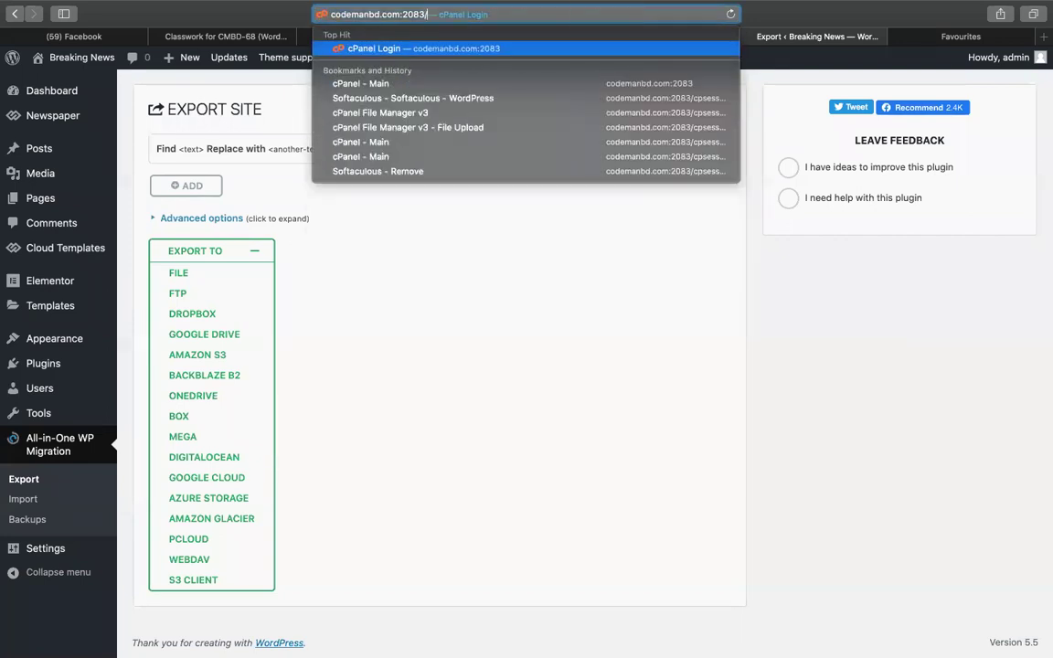
pyautogui.press('Return')
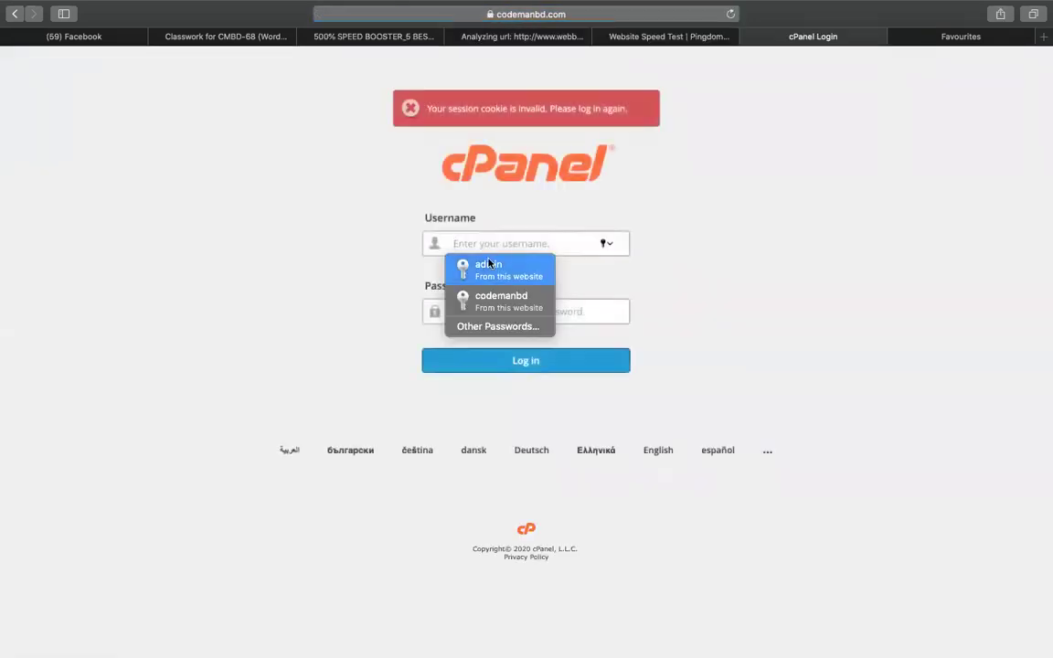
pyautogui.click(516, 299)
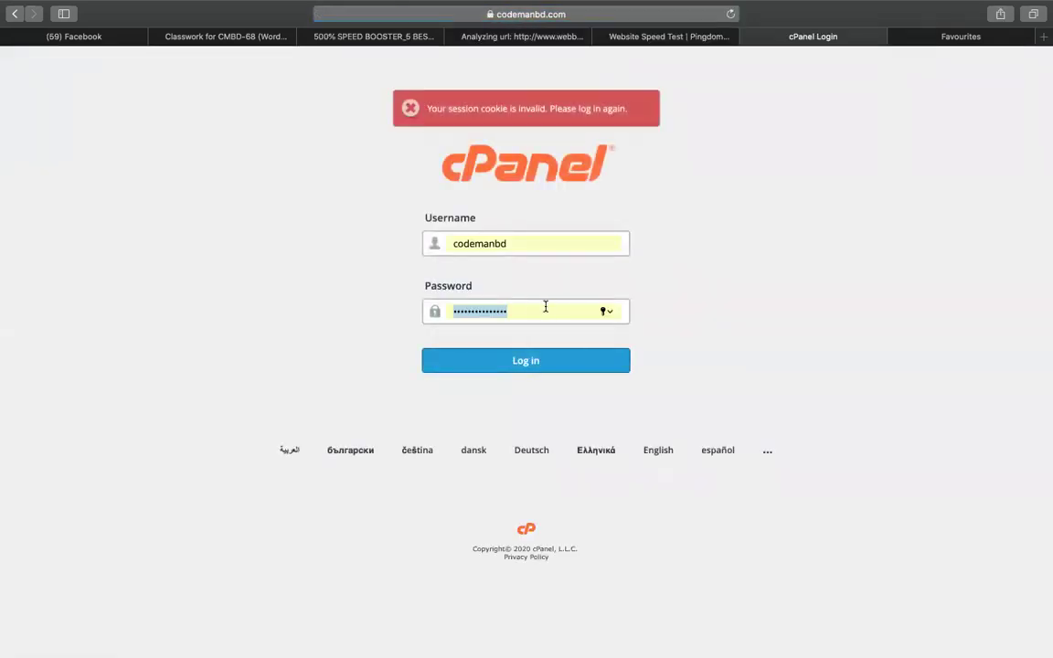
pyautogui.click(501, 368)
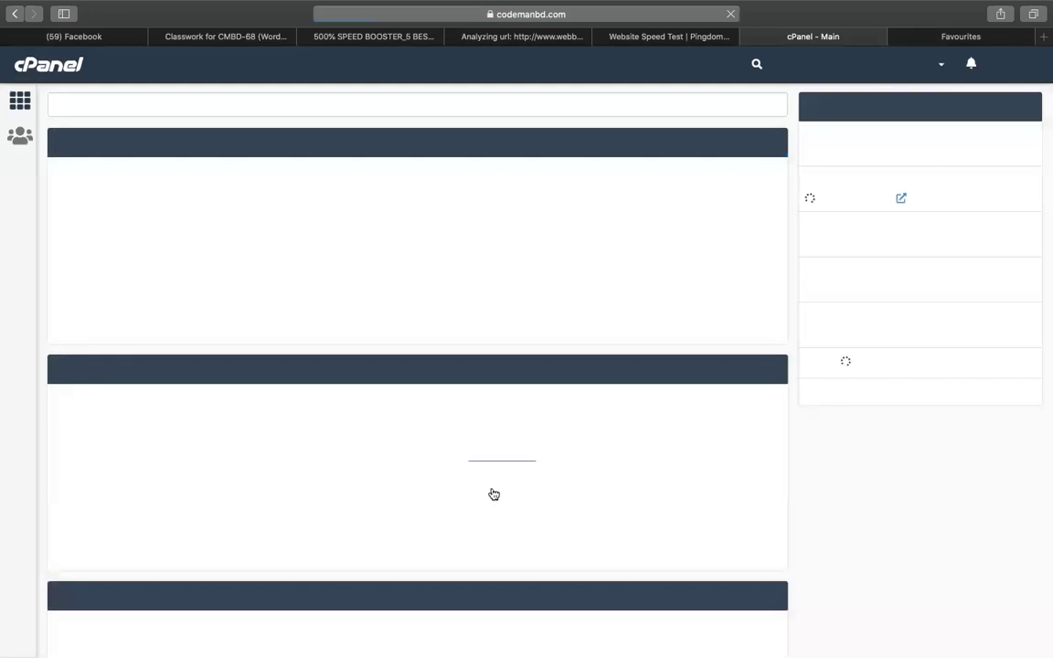
# Scroll down to Softaculous Apps Installer and open its WordPress installer.
pyautogui.scroll(-10, 134, 310)
pyautogui.scroll(-5, 134, 310)
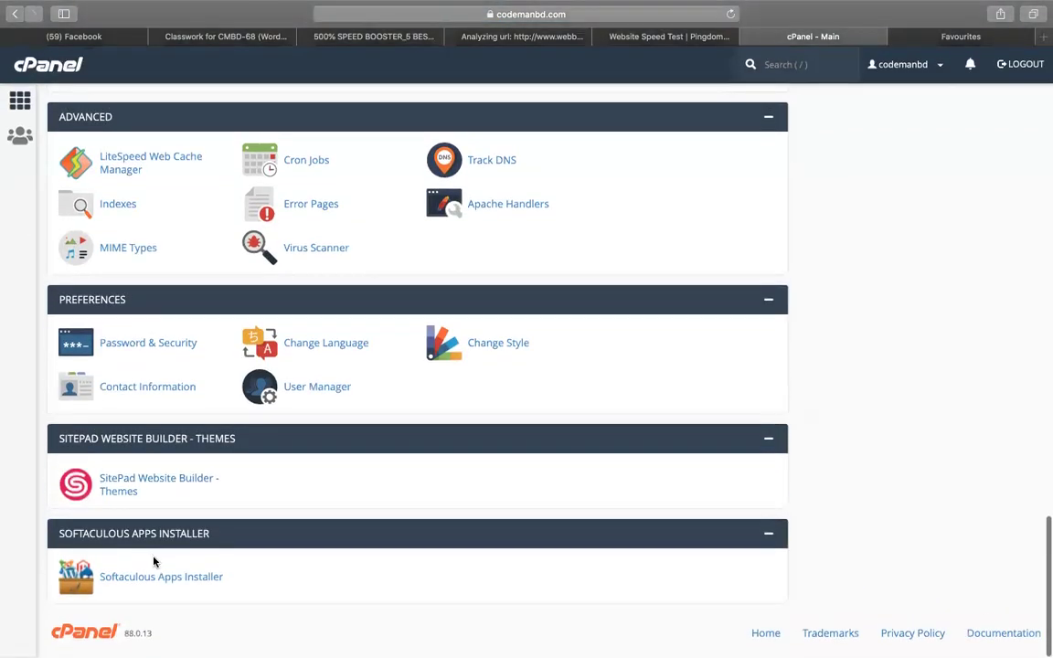
pyautogui.scroll(-5, 154, 586)
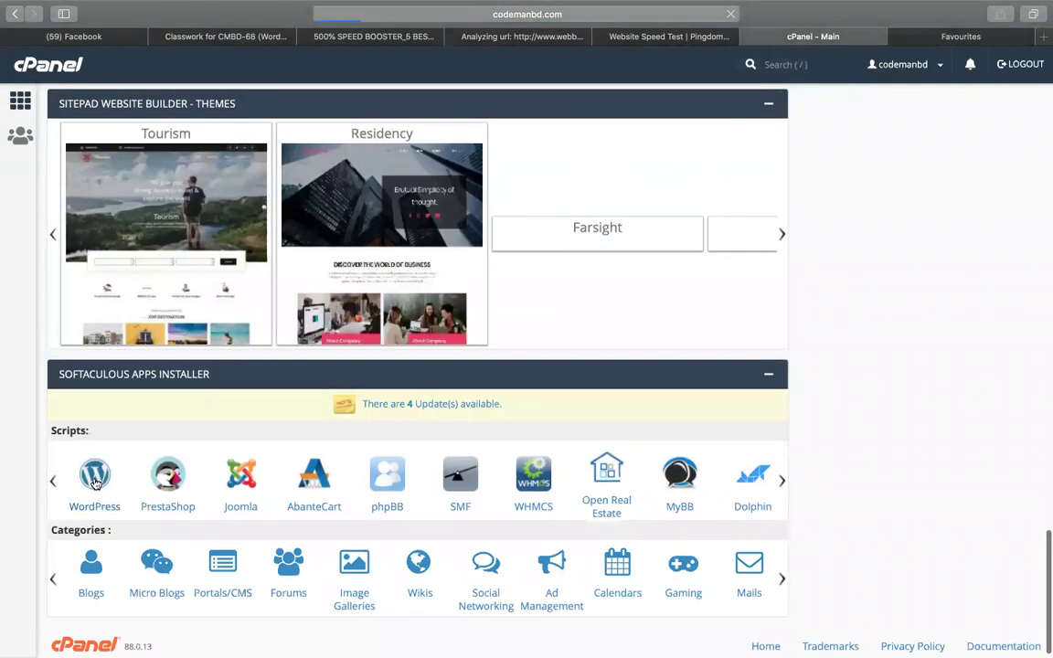
pyautogui.click(95, 482)
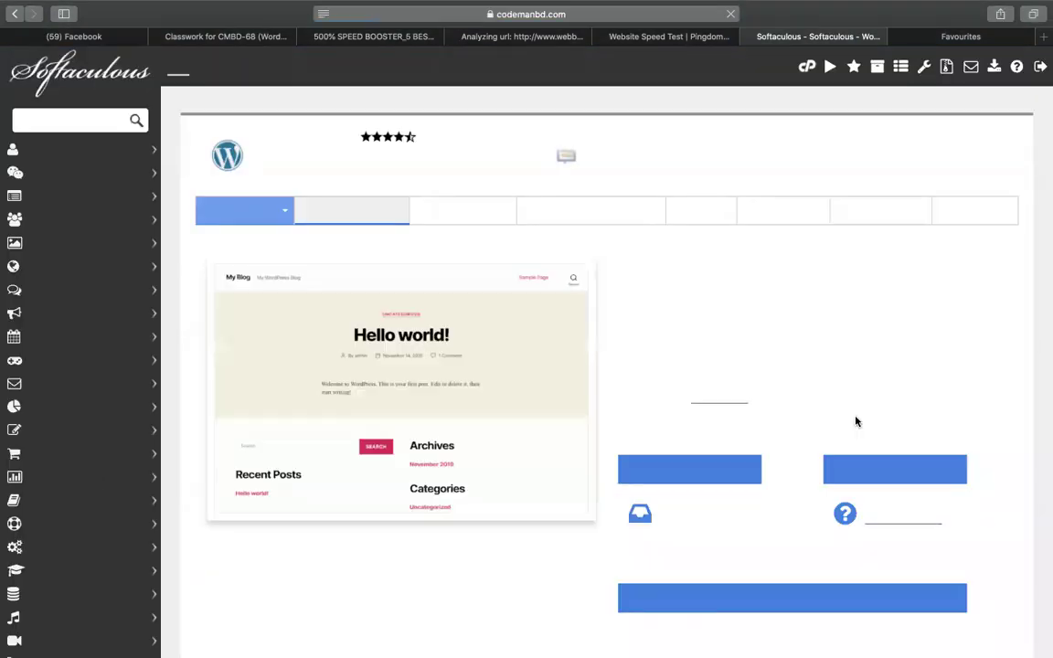
# Install WordPress 5.5 in the 'speedup' directory on codemanbd.com and open its Administrative URL.
pyautogui.click(649, 474)
pyautogui.scroll(-5, 649, 474)
pyautogui.scroll(5, 764, 348)
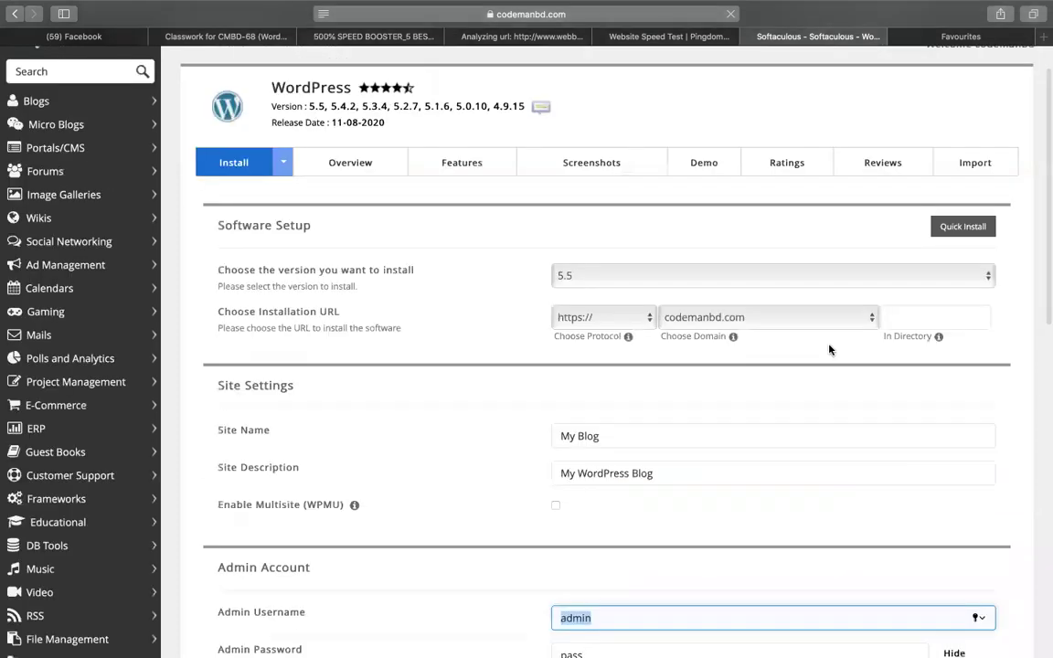
pyautogui.click(915, 366)
pyautogui.write('speedup')
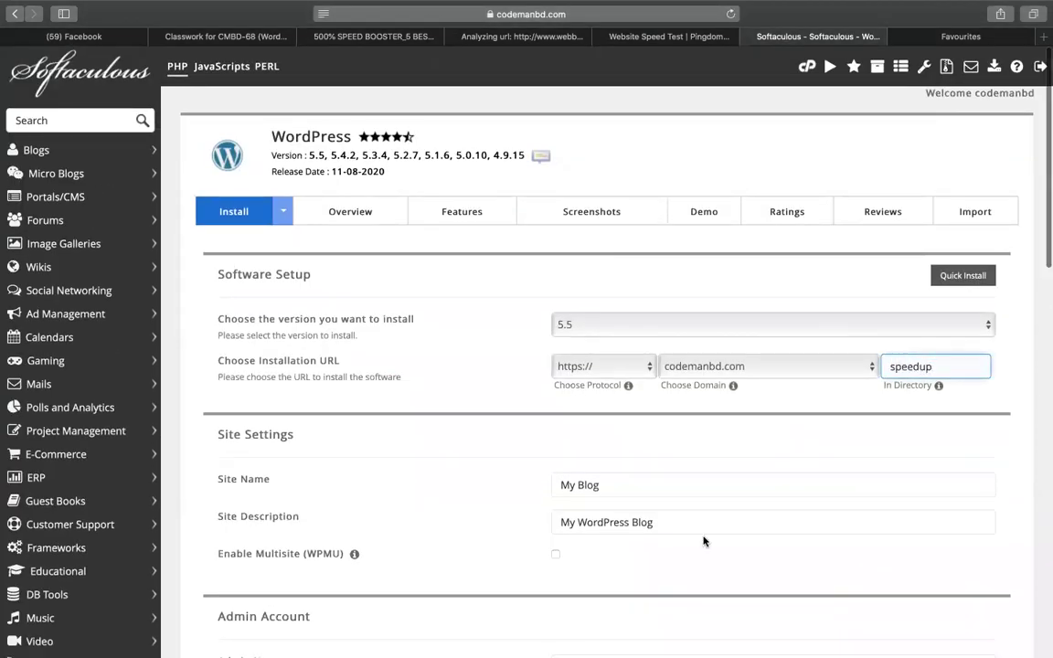
pyautogui.scroll(-20, 705, 540)
pyautogui.scroll(1, 704, 541)
pyautogui.click(607, 475)
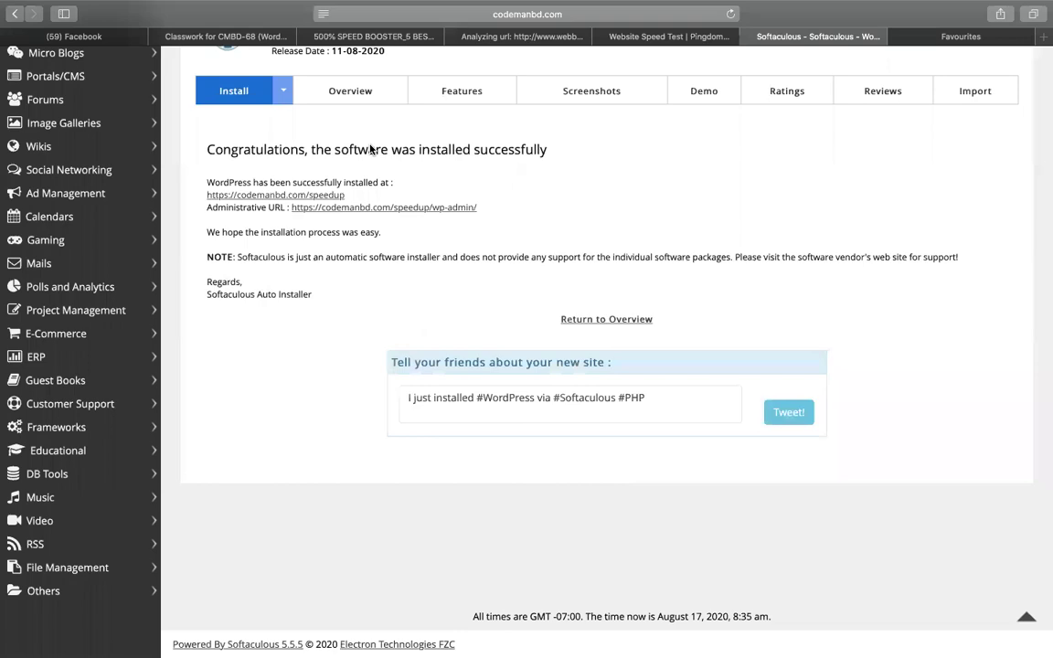
pyautogui.click(416, 207)
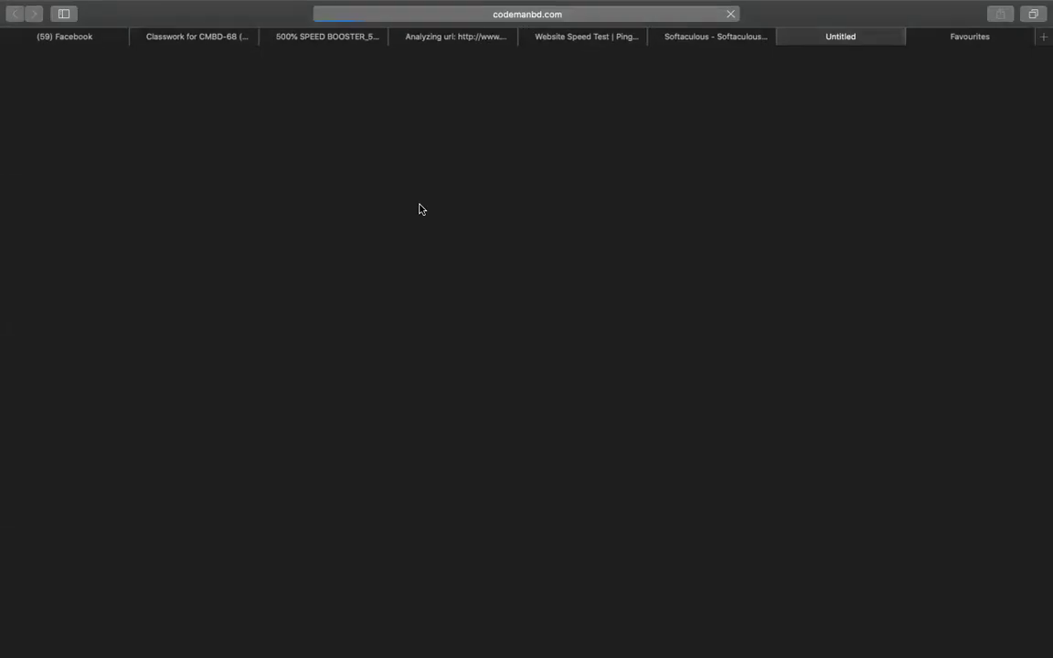
# In cPanel File Manager, navigate to public_html/speedup/wp-content/themes.
pyautogui.click(731, 42)
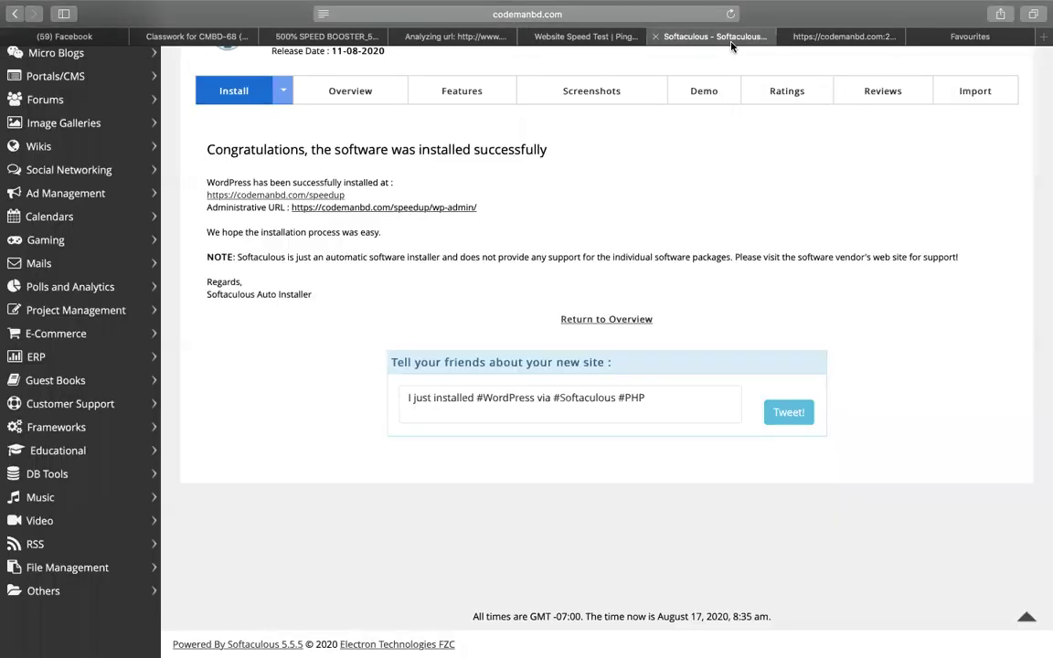
pyautogui.scroll(3, 788, 135)
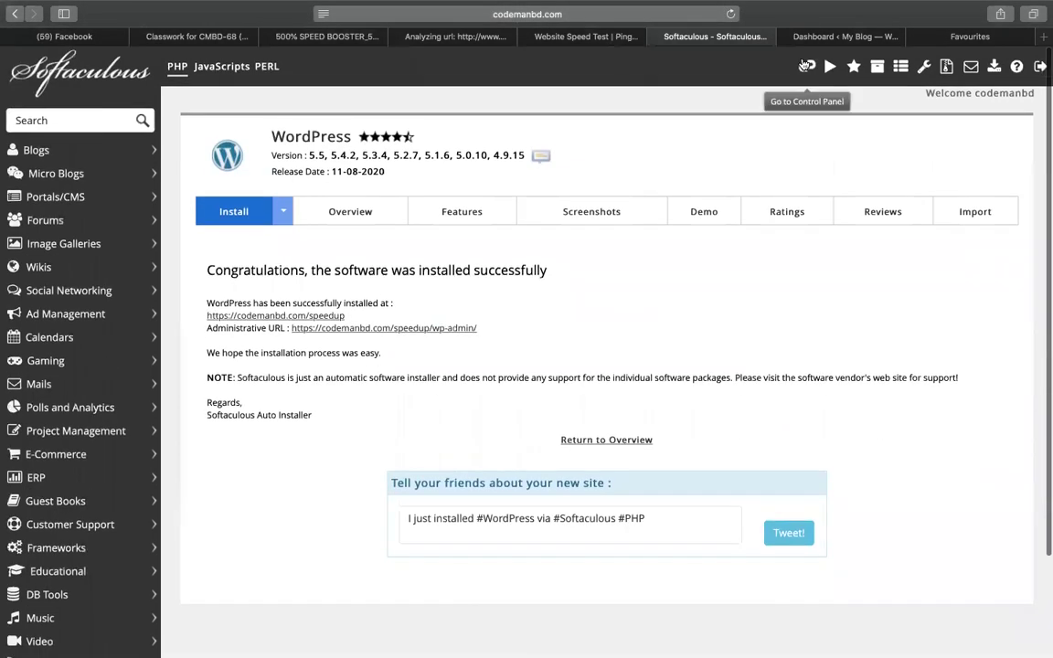
pyautogui.click(805, 68)
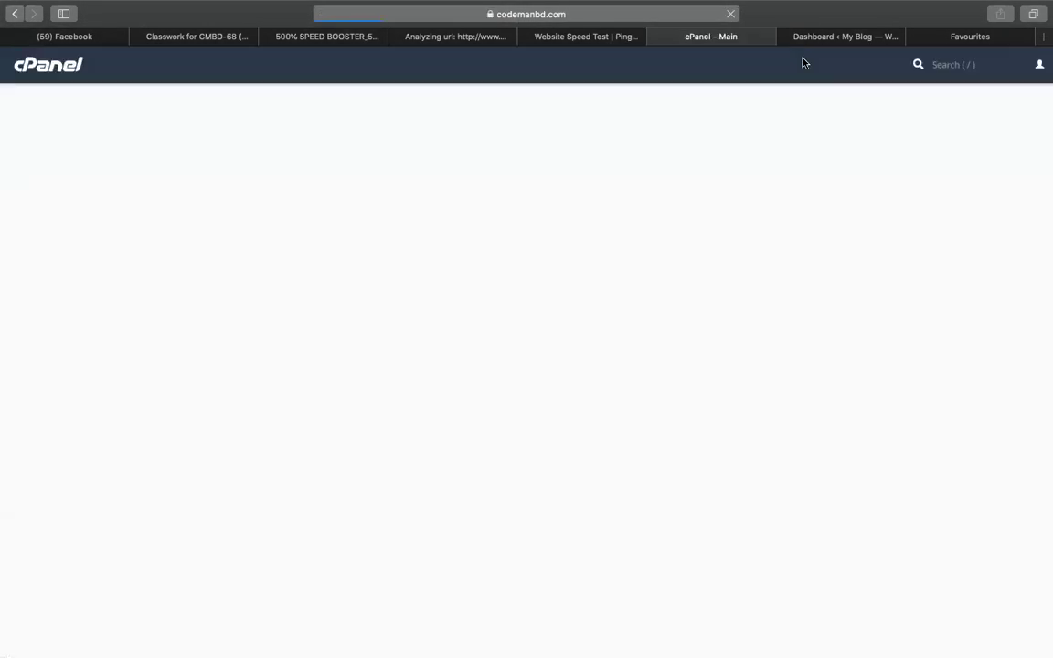
pyautogui.click(117, 194)
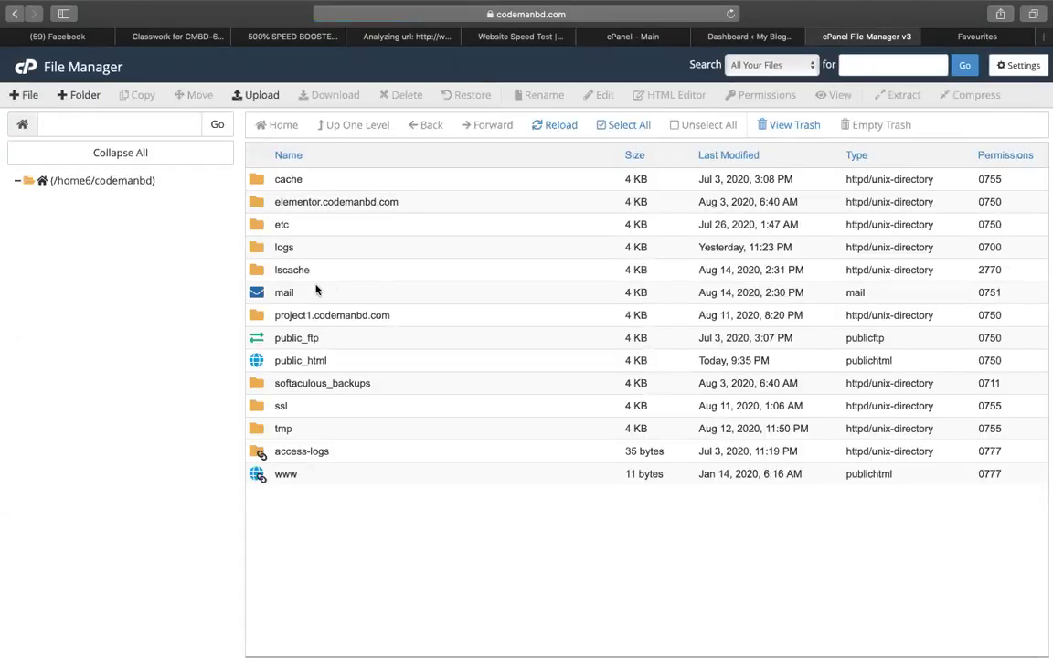
pyautogui.doubleClick(254, 360)
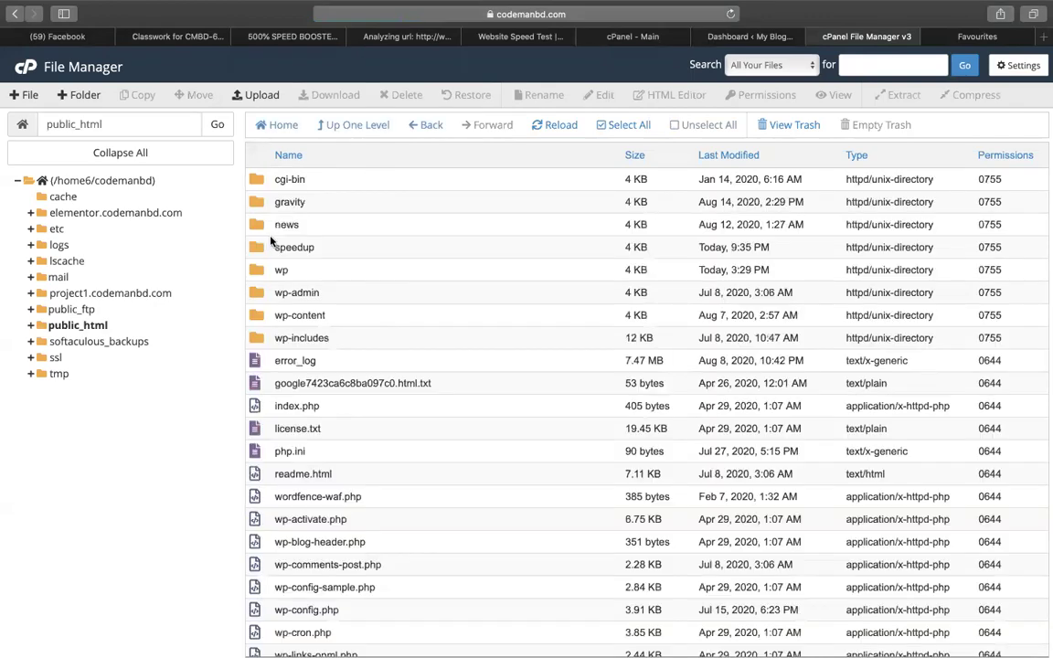
pyautogui.doubleClick(264, 249)
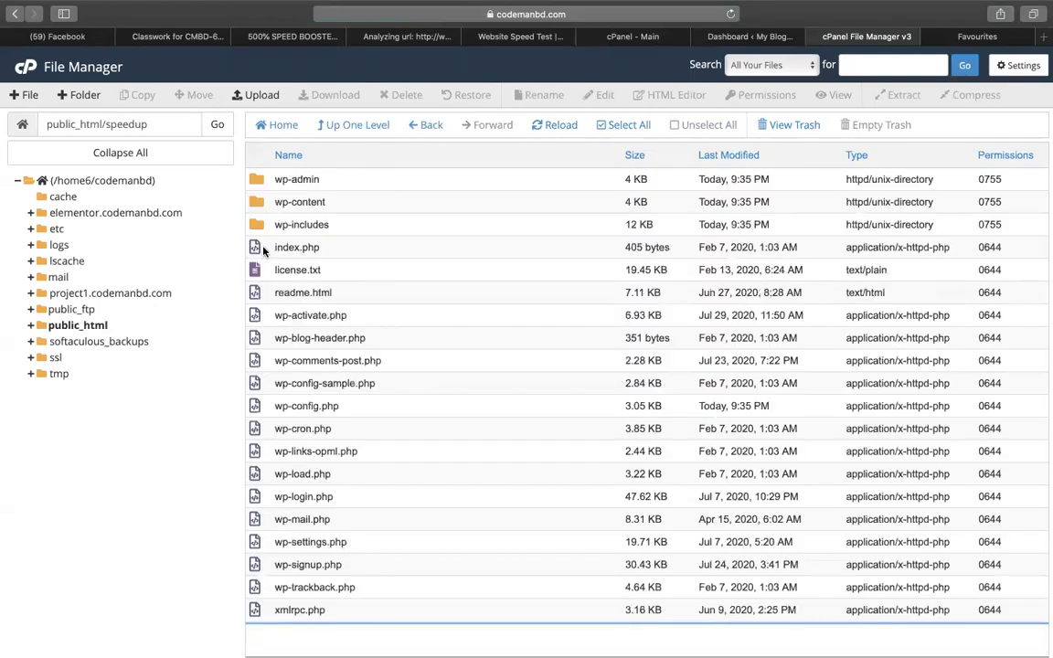
pyautogui.doubleClick(260, 202)
pyautogui.doubleClick(261, 202)
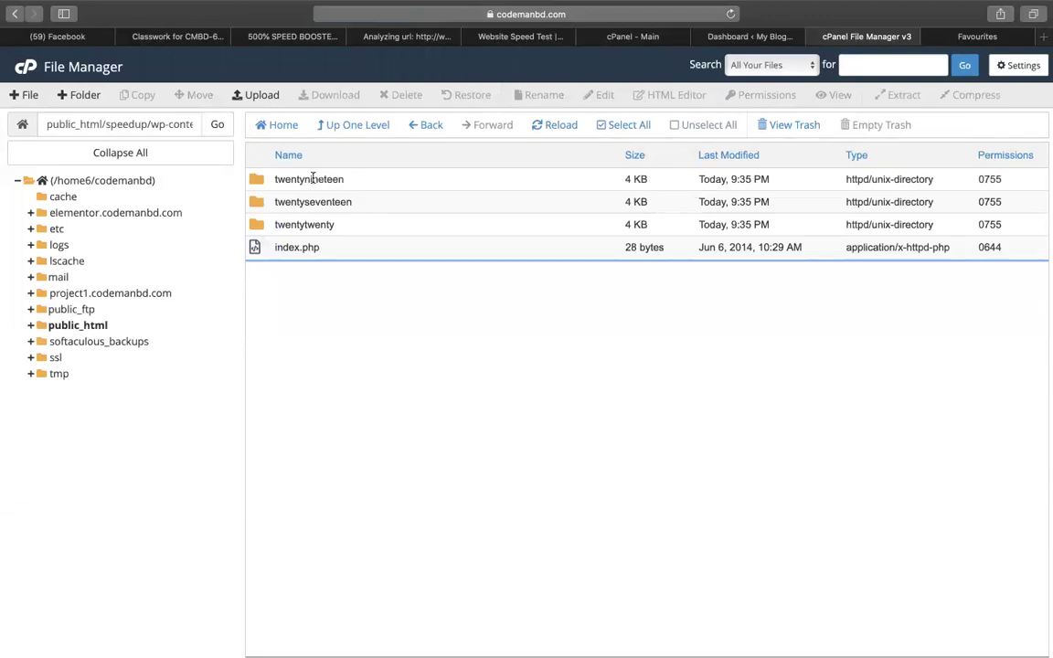
# Delete the twentynineteen and twentyseventeen theme folders, leaving only twentytwenty.
pyautogui.doubleClick(313, 178)
pyautogui.press('Escape')
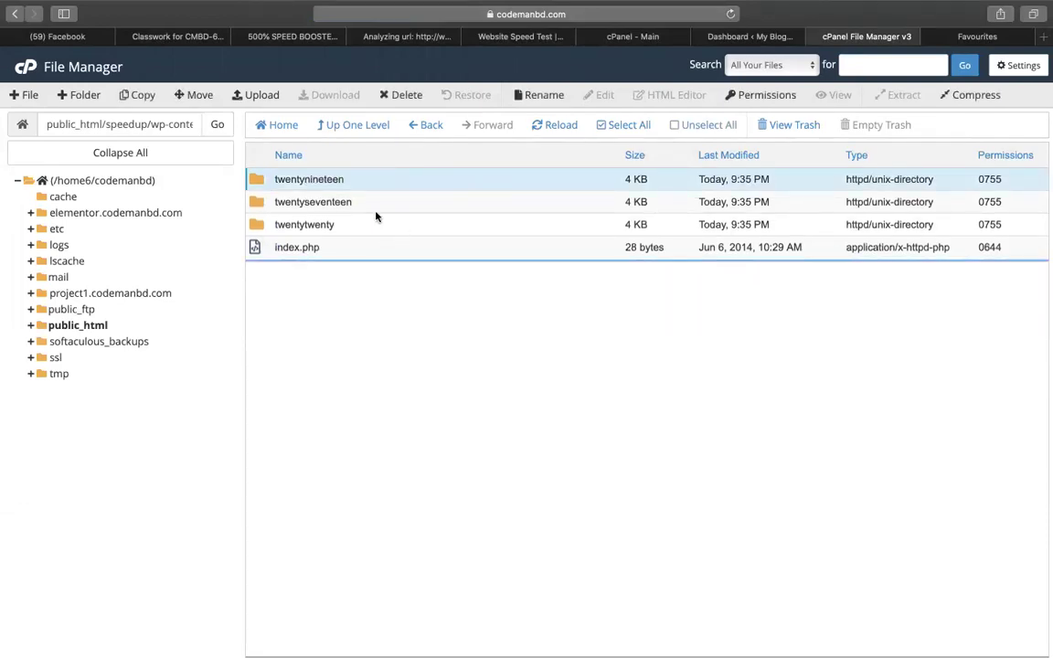
pyautogui.doubleClick(339, 179)
pyautogui.click(457, 177)
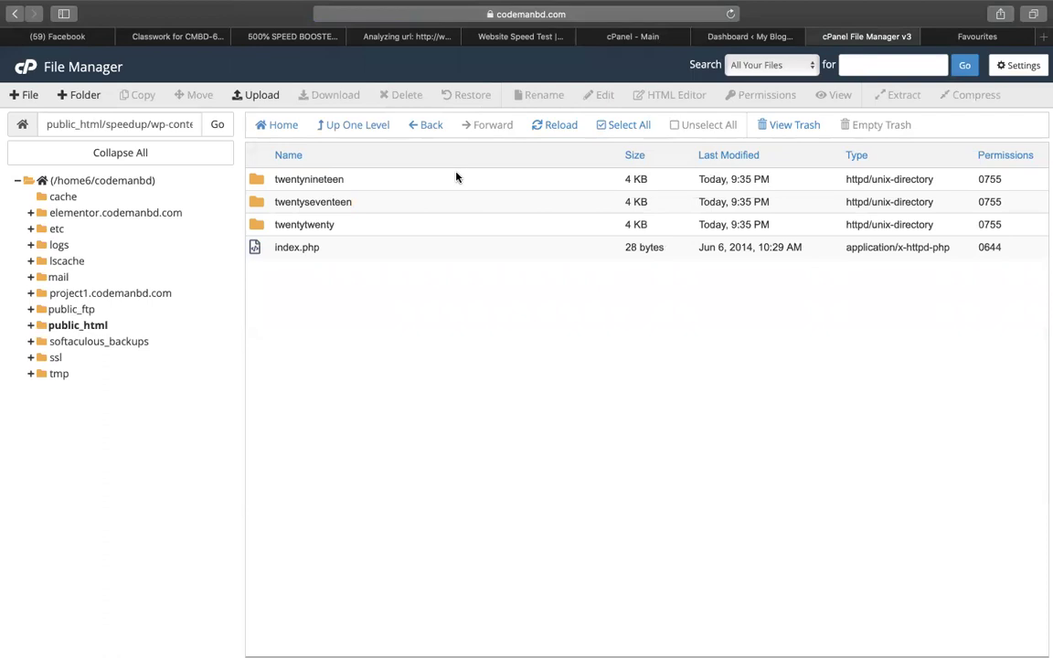
pyautogui.click(457, 178)
pyautogui.keyDown('shift'); pyautogui.click(471, 199); pyautogui.keyUp('shift')
pyautogui.rightClick(473, 197)
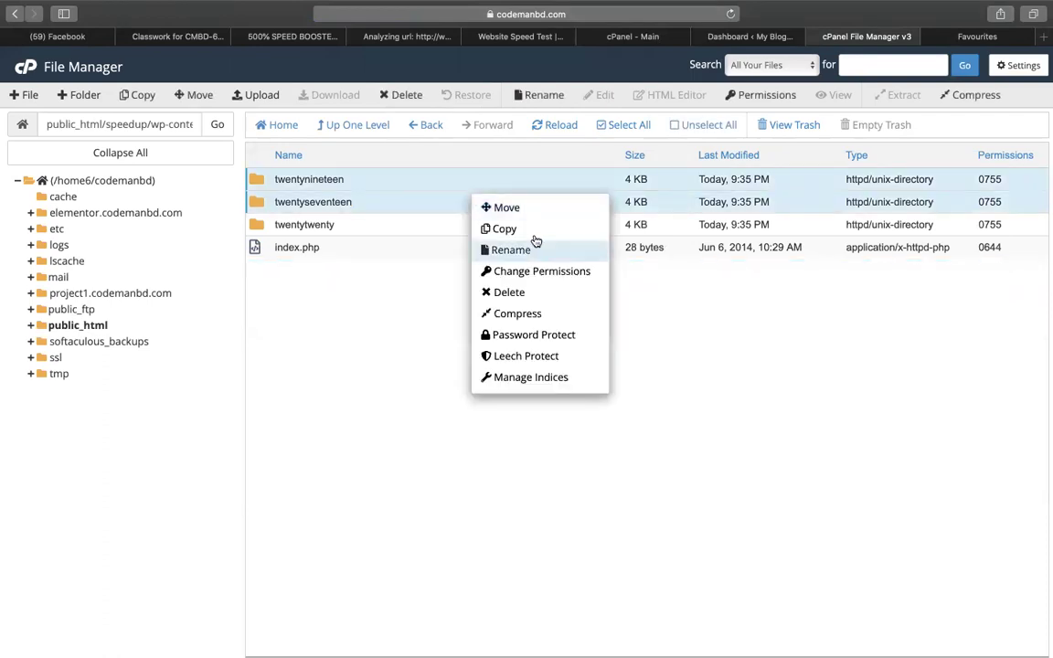
pyautogui.click(536, 294)
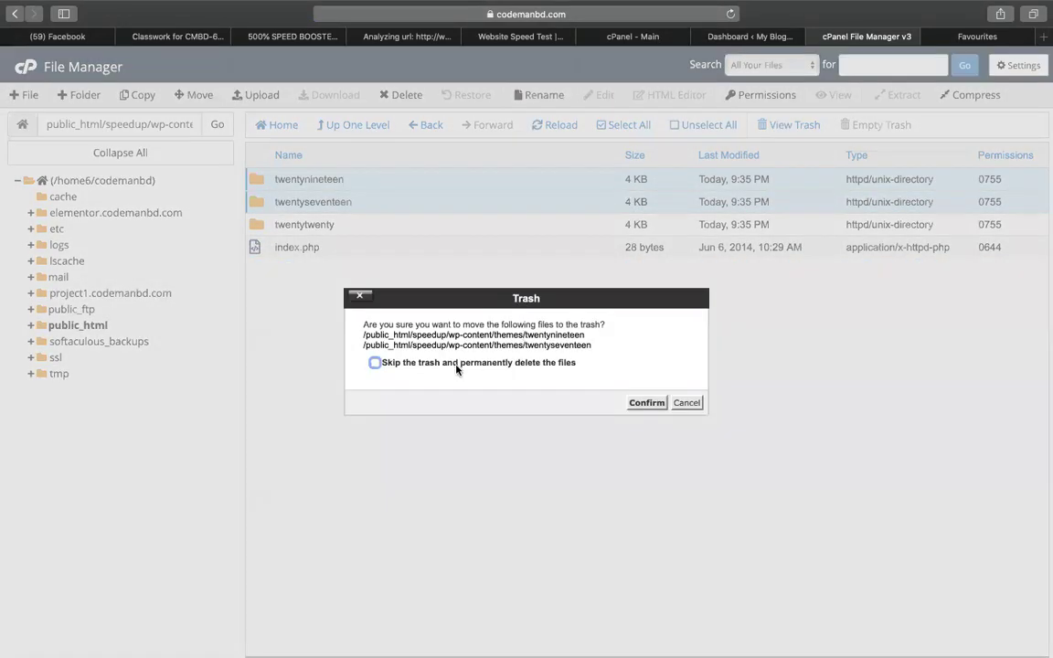
pyautogui.click(647, 403)
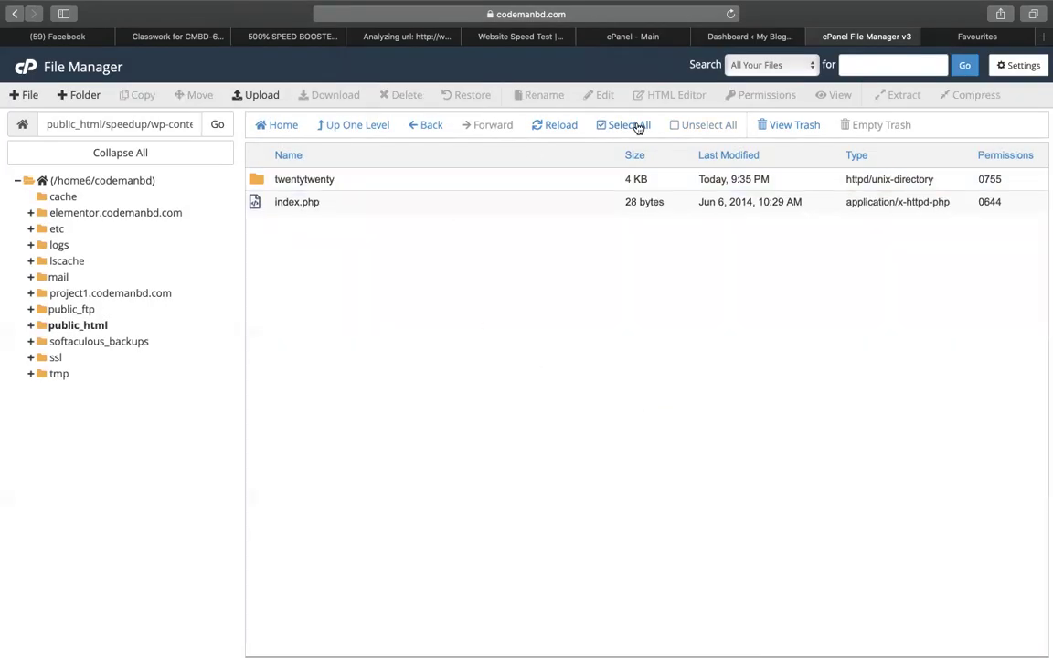
pyautogui.click(751, 36)
# Search for, install and activate the Astra theme, then go to Plugins > Add New.
pyautogui.moveTo(45, 289)
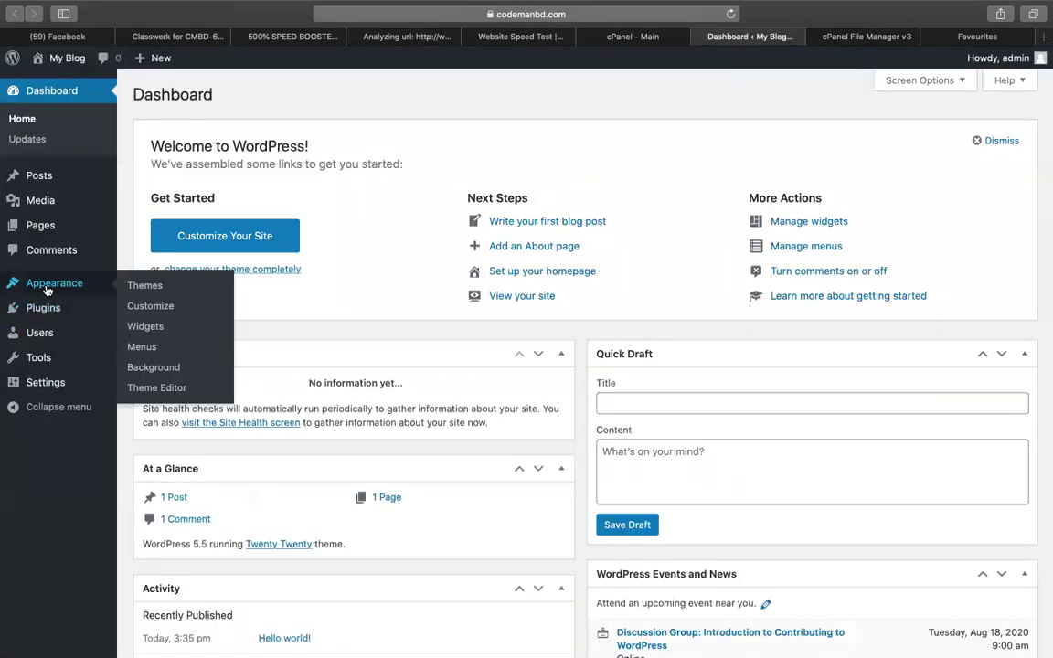
pyautogui.click(147, 290)
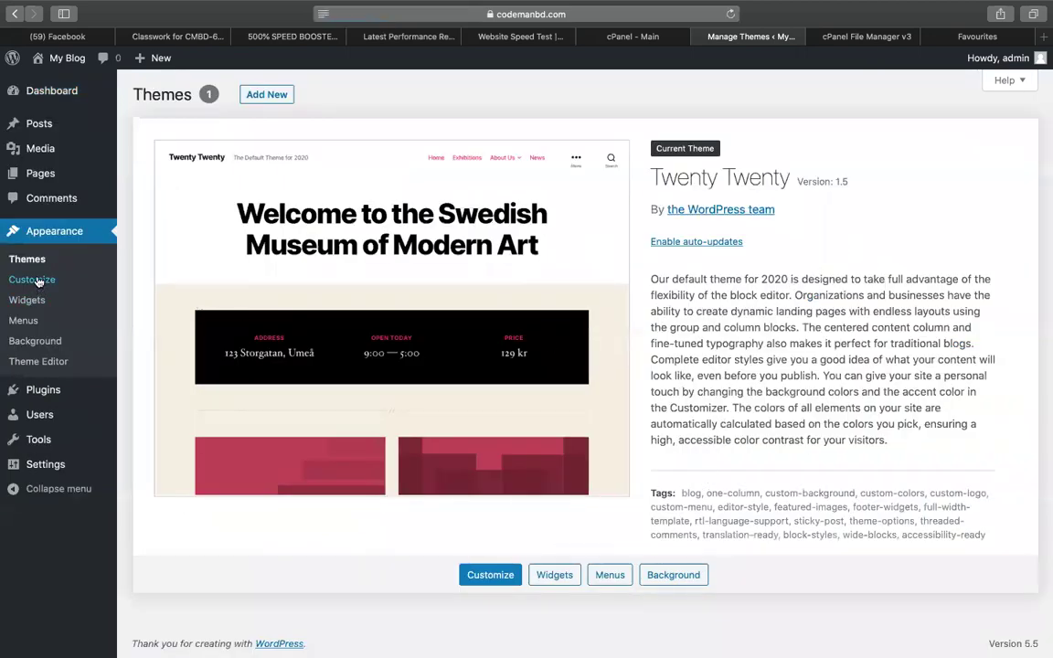
pyautogui.click(261, 95)
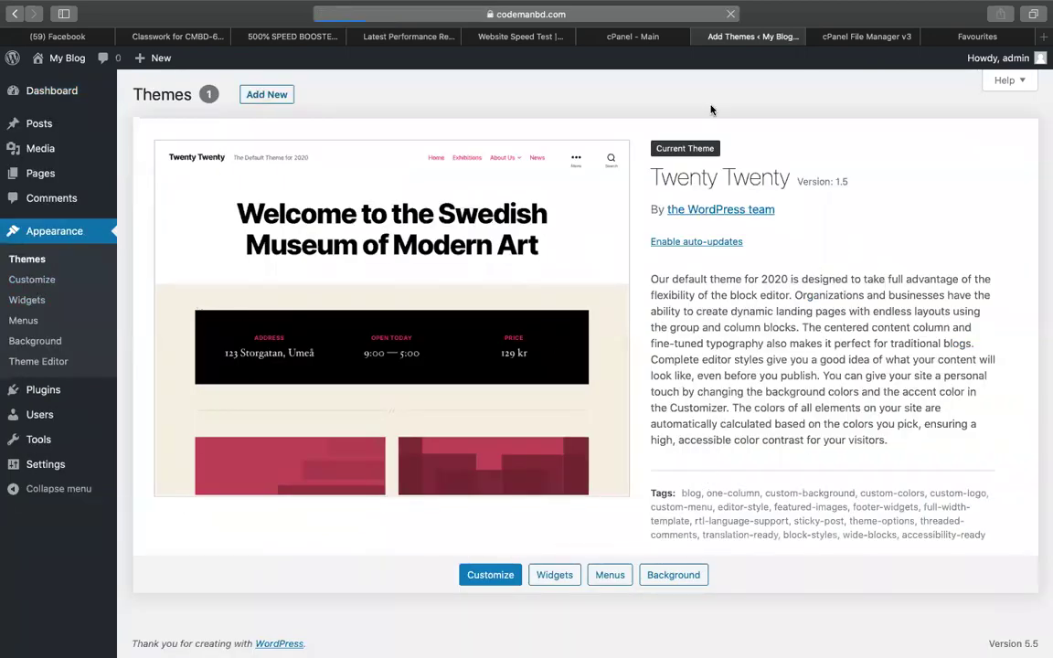
pyautogui.click(879, 132)
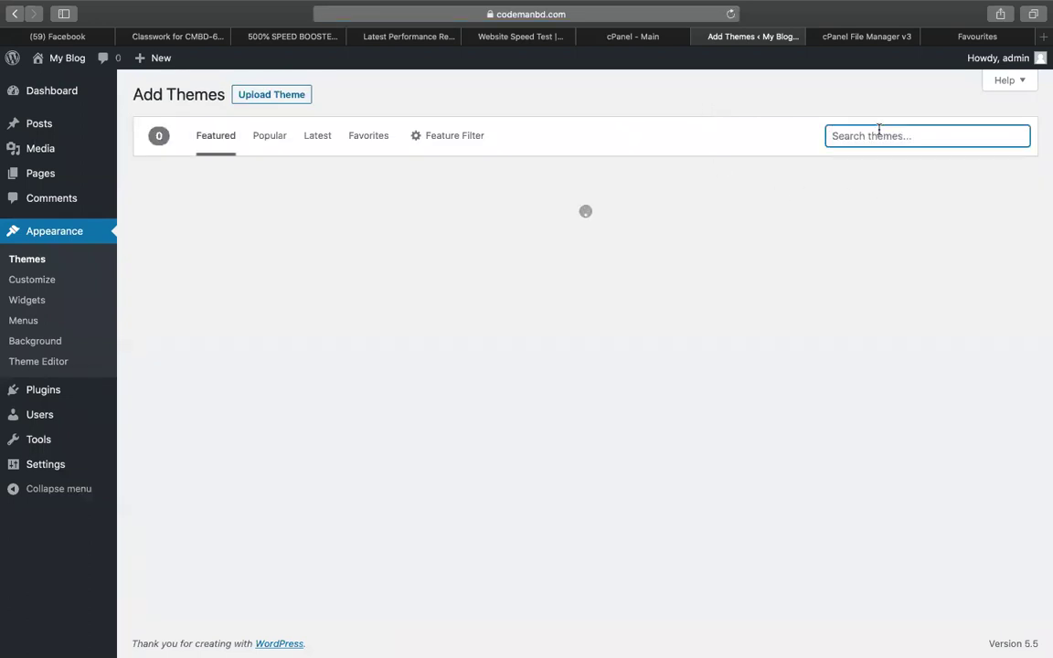
pyautogui.write('astra')
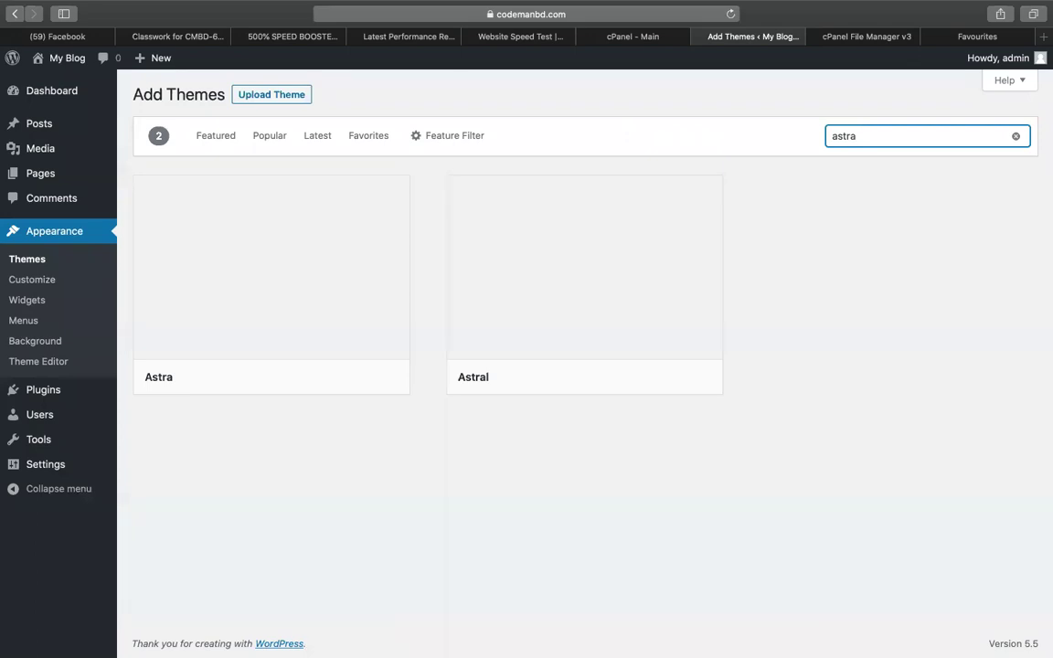
pyautogui.click(311, 376)
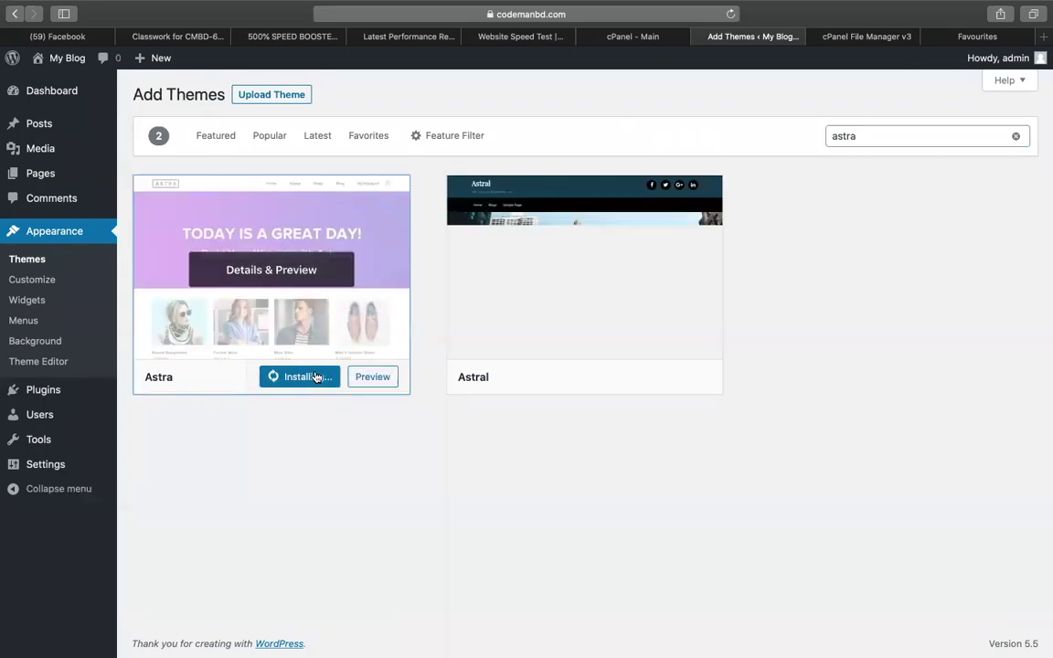
pyautogui.click(298, 378)
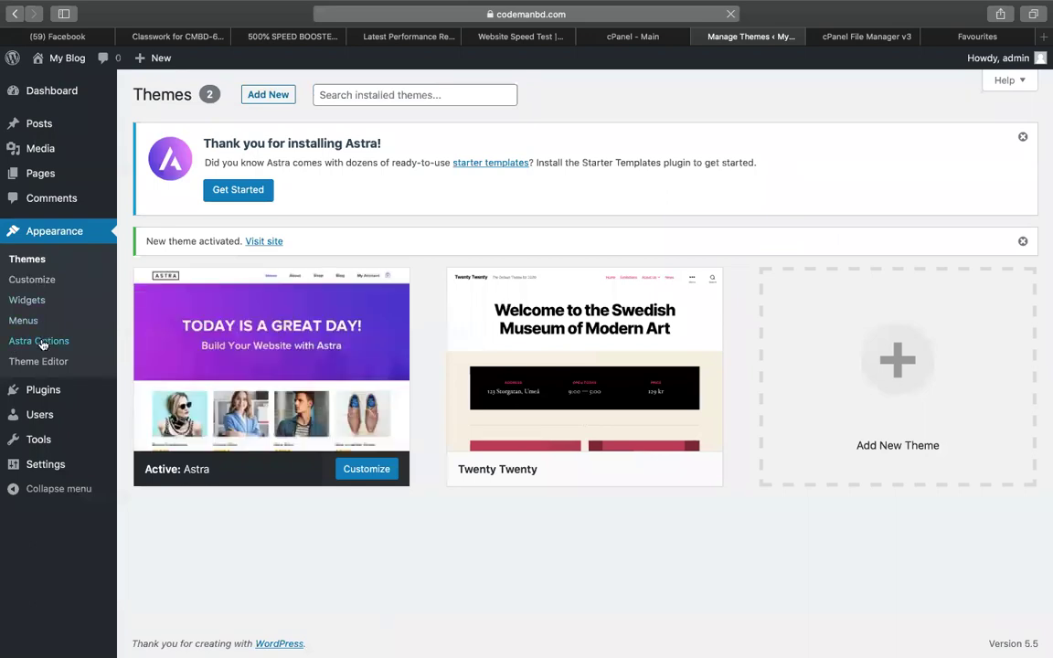
pyautogui.moveTo(51, 395)
pyautogui.click(144, 414)
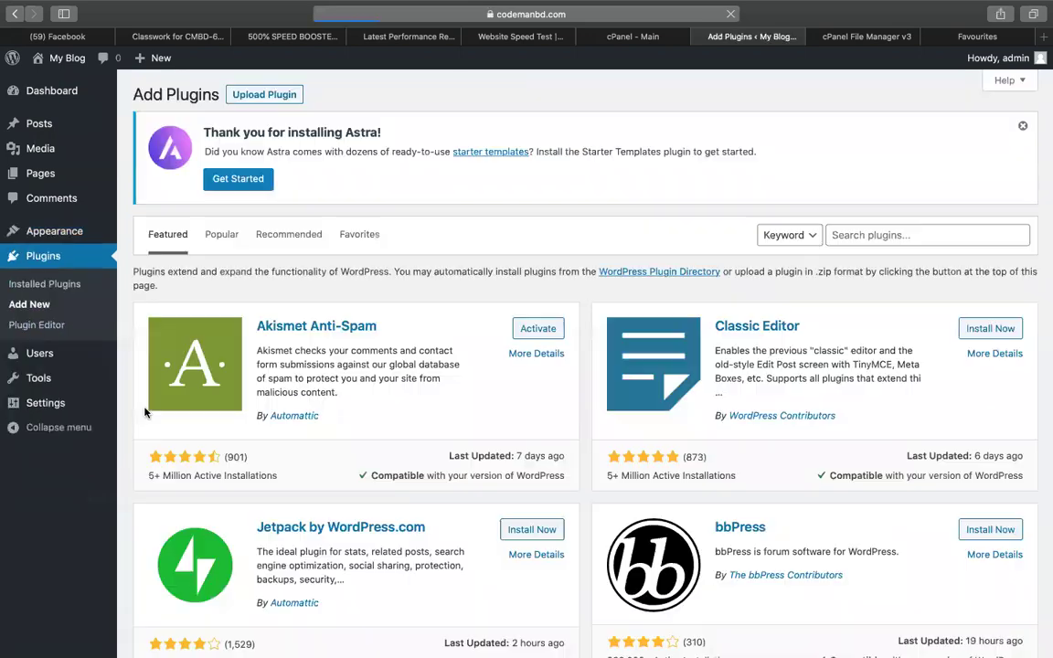
# Open the Upload Plugin form and browse Downloads to select the wp-rocket zip.
pyautogui.click(259, 95)
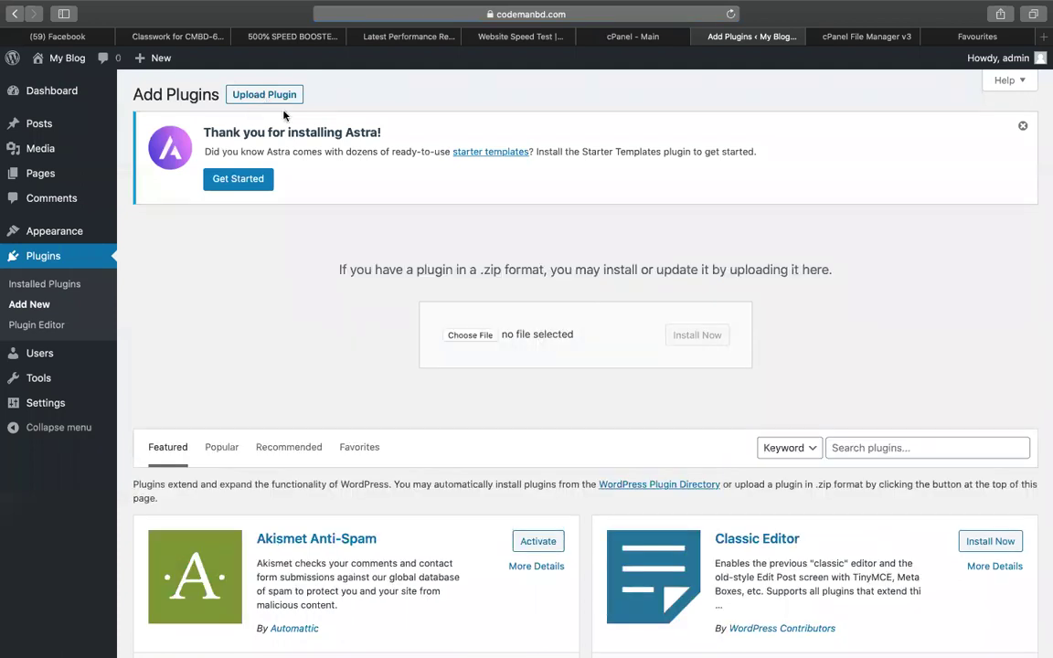
pyautogui.click(470, 335)
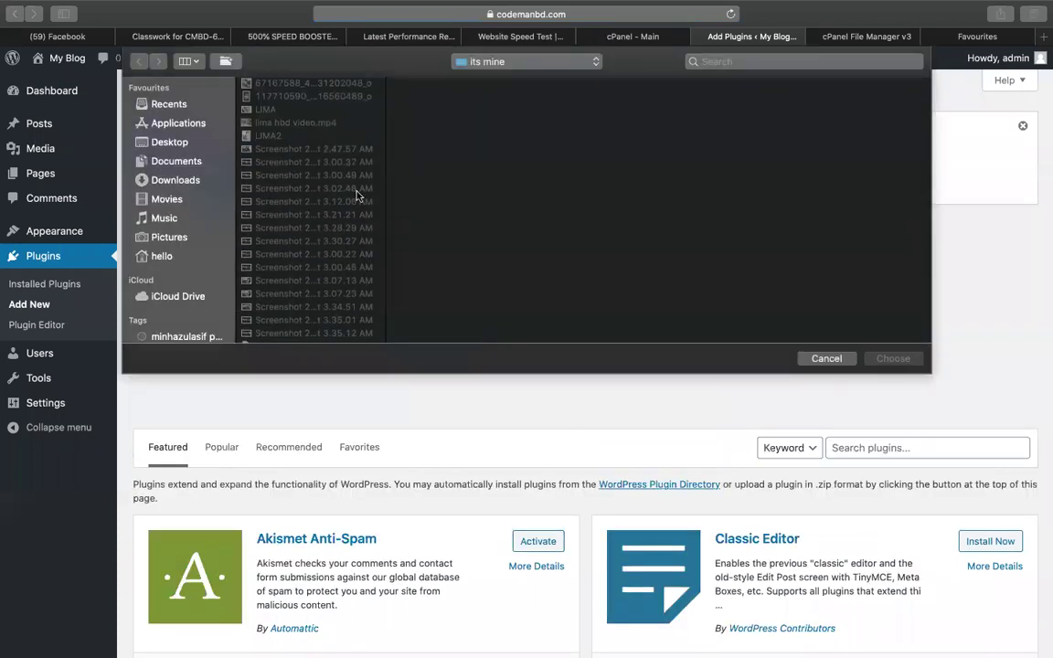
pyautogui.click(175, 181)
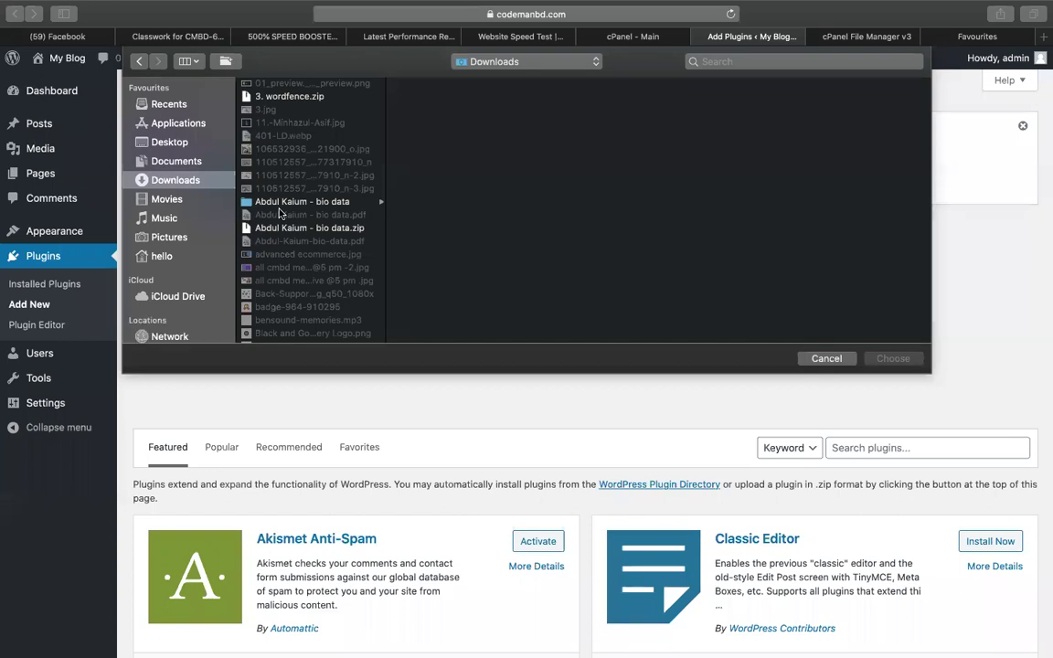
pyautogui.write('gravity')
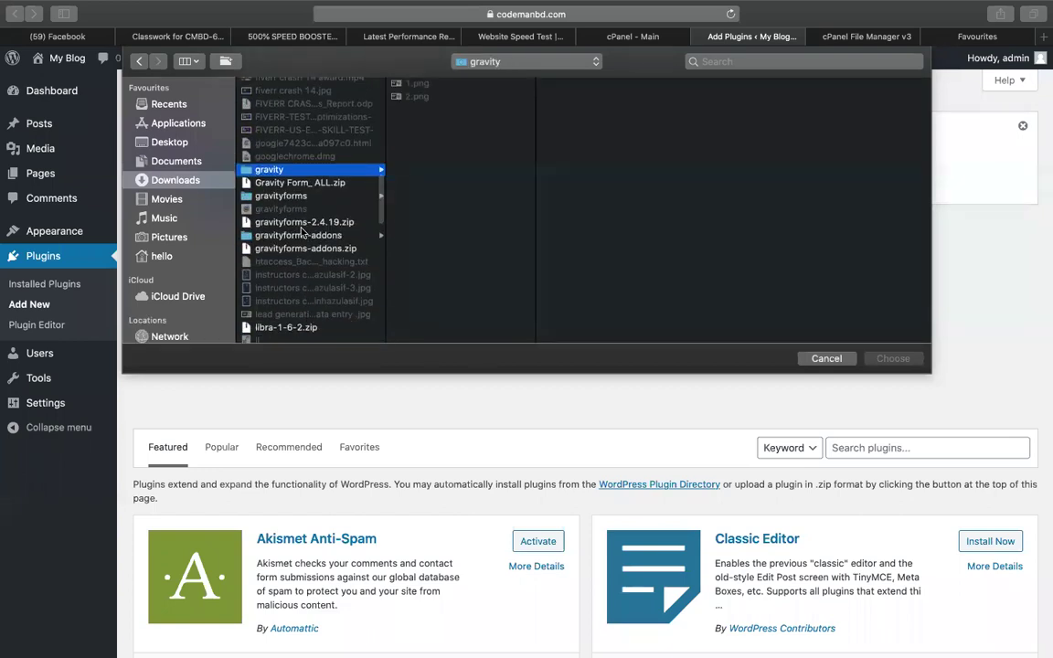
pyautogui.scroll(-10, 308, 239)
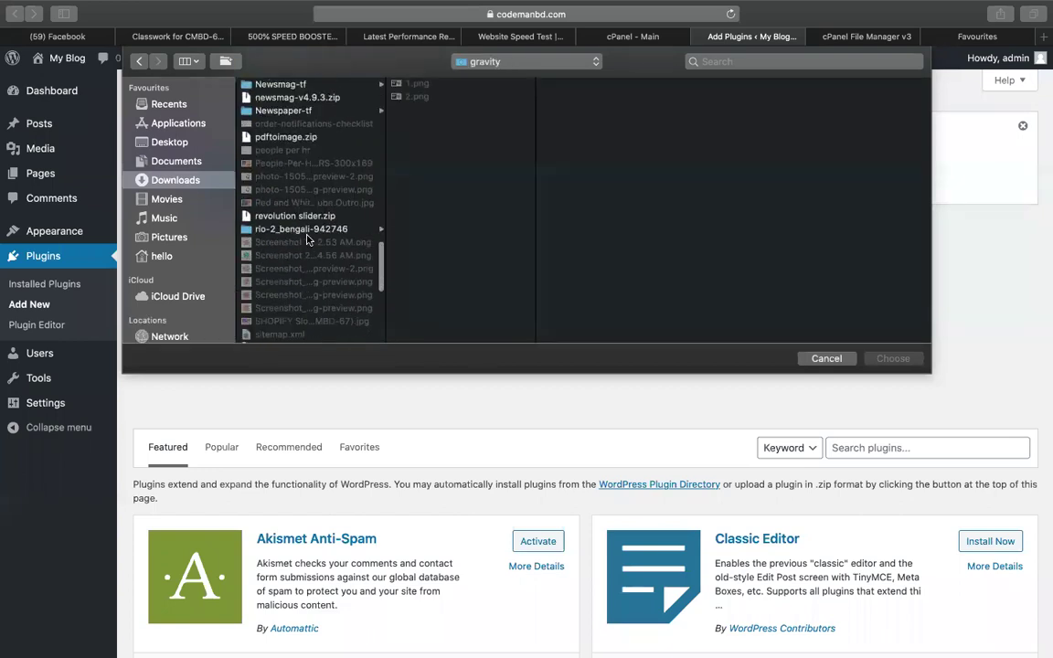
pyautogui.click(289, 139)
pyautogui.click(286, 111)
pyautogui.scroll(-10, 320, 183)
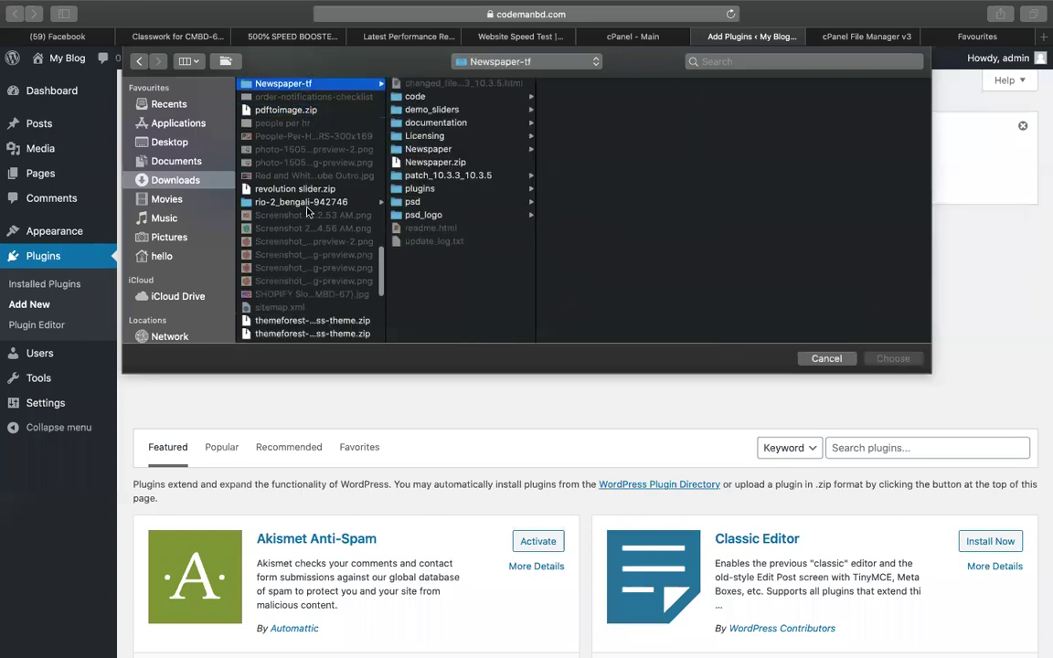
pyautogui.click(286, 285)
# Cancel the file chooser without uploading the WP Rocket zip.
pyautogui.scroll(8, 311, 210)
pyautogui.scroll(10, 334, 158)
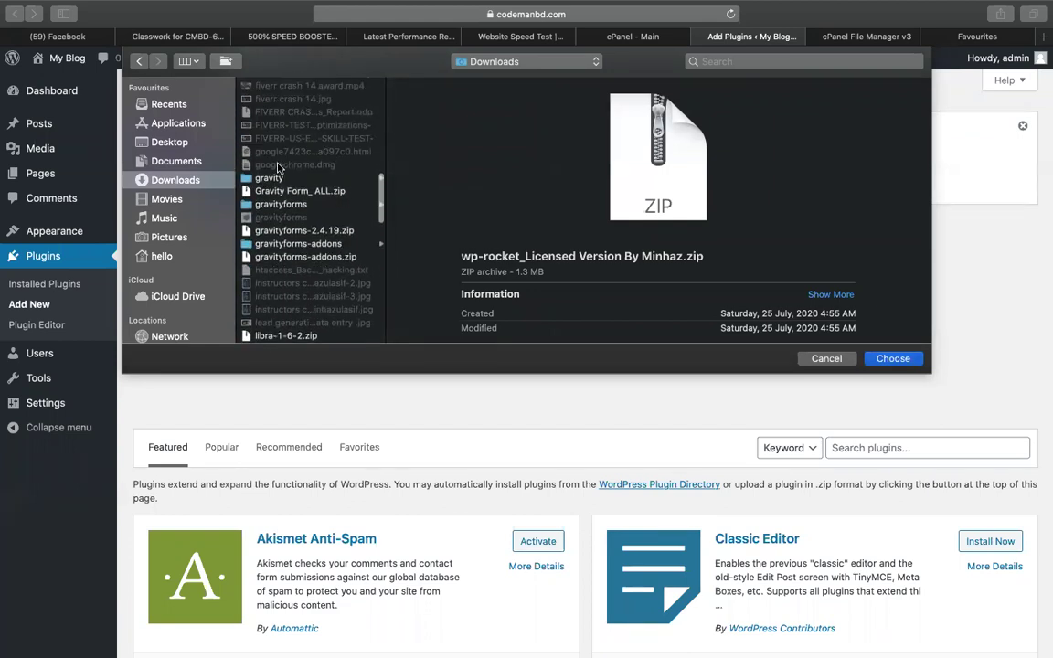
pyautogui.scroll(10, 294, 267)
pyautogui.scroll(5, 295, 266)
pyautogui.scroll(-5, 294, 267)
pyautogui.click(826, 358)
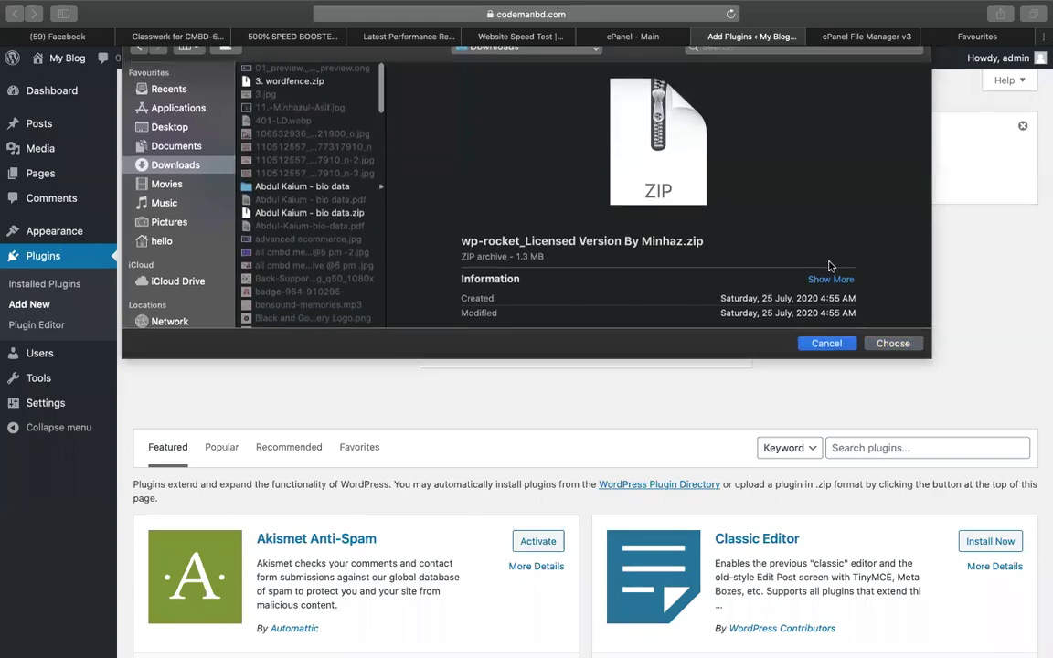
pyautogui.click(1043, 37)
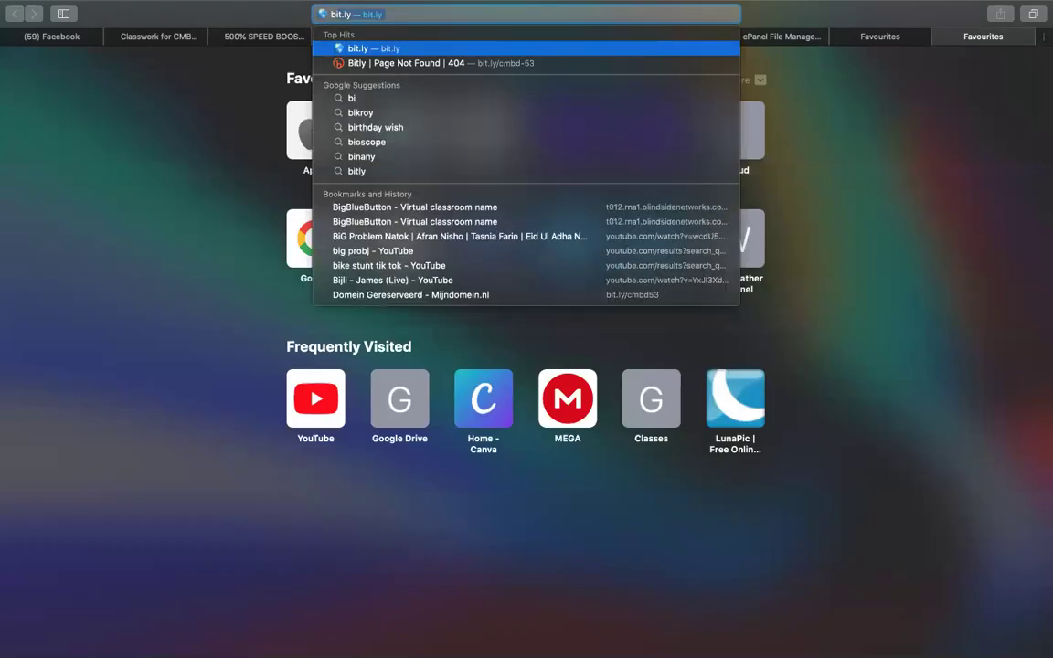
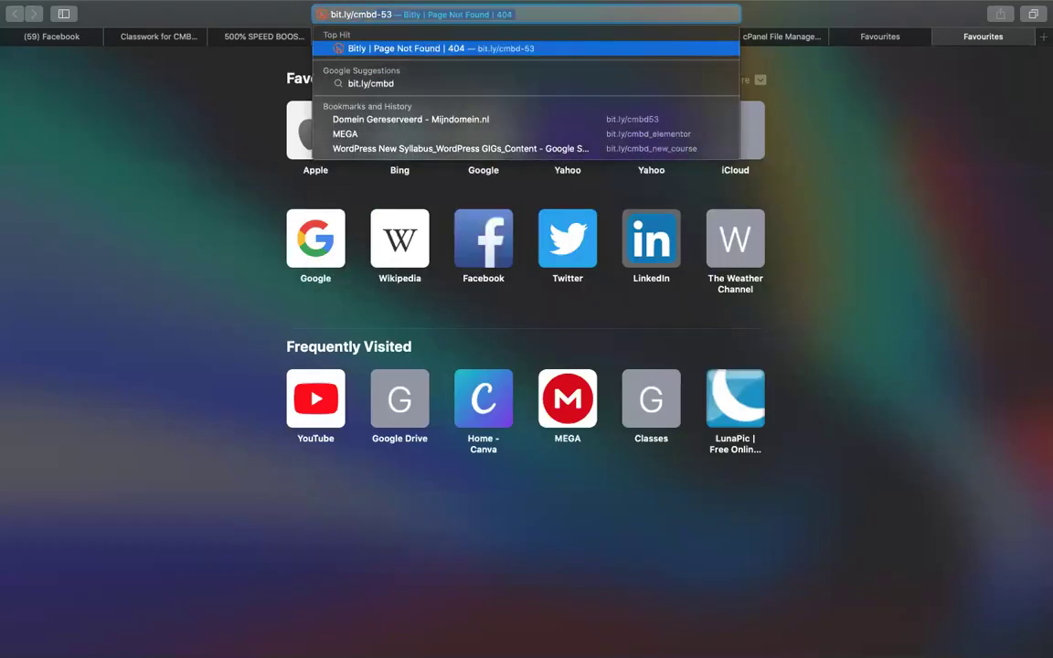
pyautogui.press('Return')
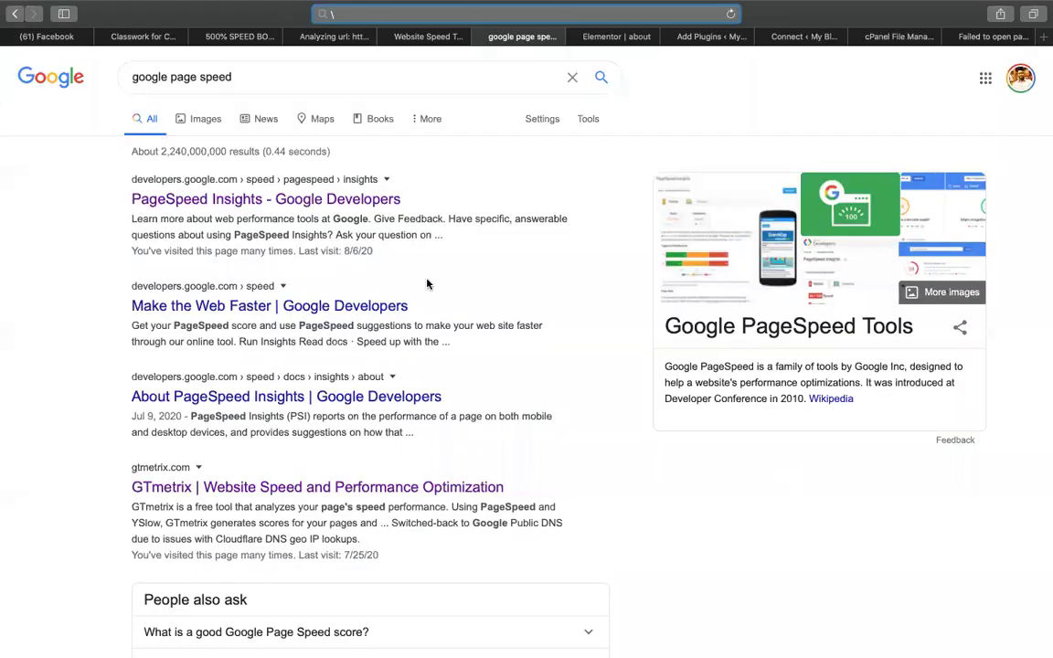
# Run PageSpeed Insights on the pasted codemanbd.com/speedup URL.
pyautogui.click(174, 200)
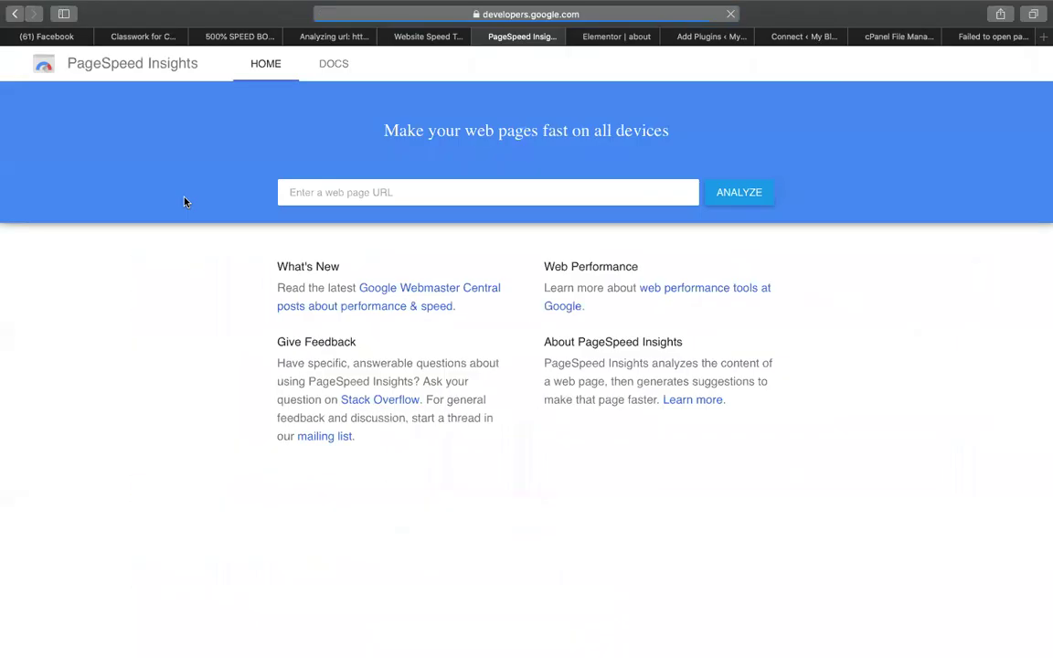
pyautogui.click(357, 191)
pyautogui.write('https://codemanbd.com/speedup')
pyautogui.press('Return')
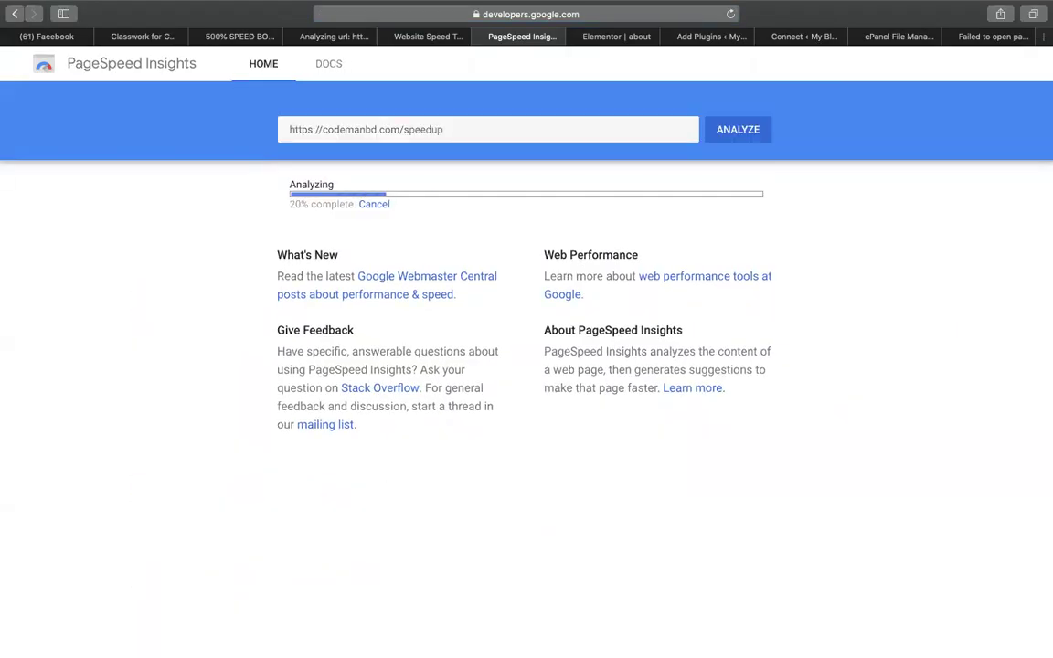
# Rerun the Pingdom speed test after checking on GTmetrix.
pyautogui.click(447, 41)
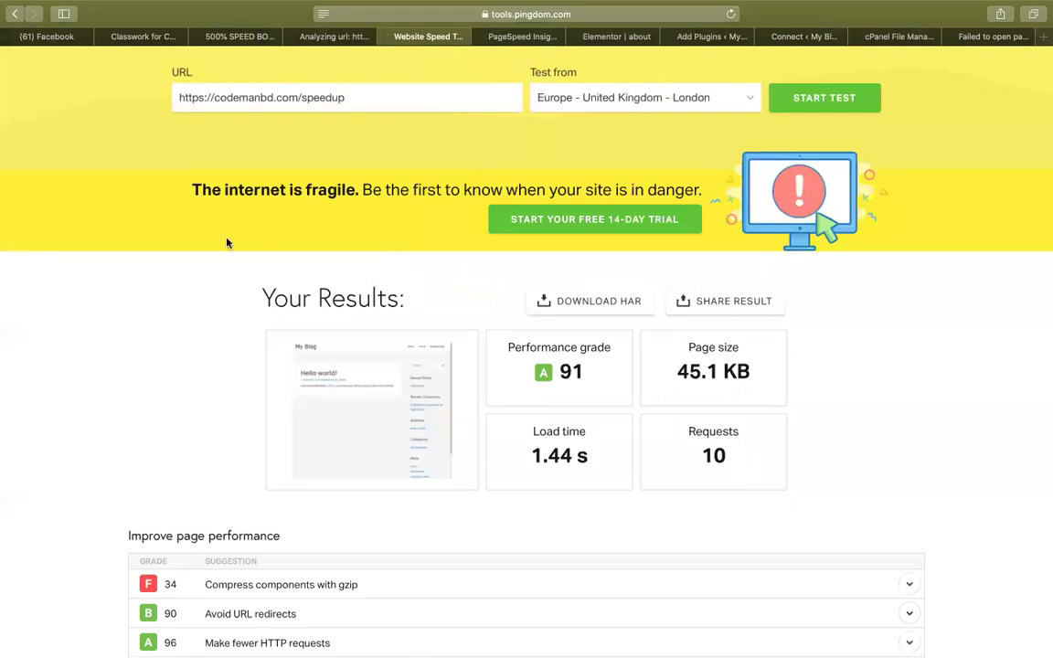
pyautogui.click(314, 37)
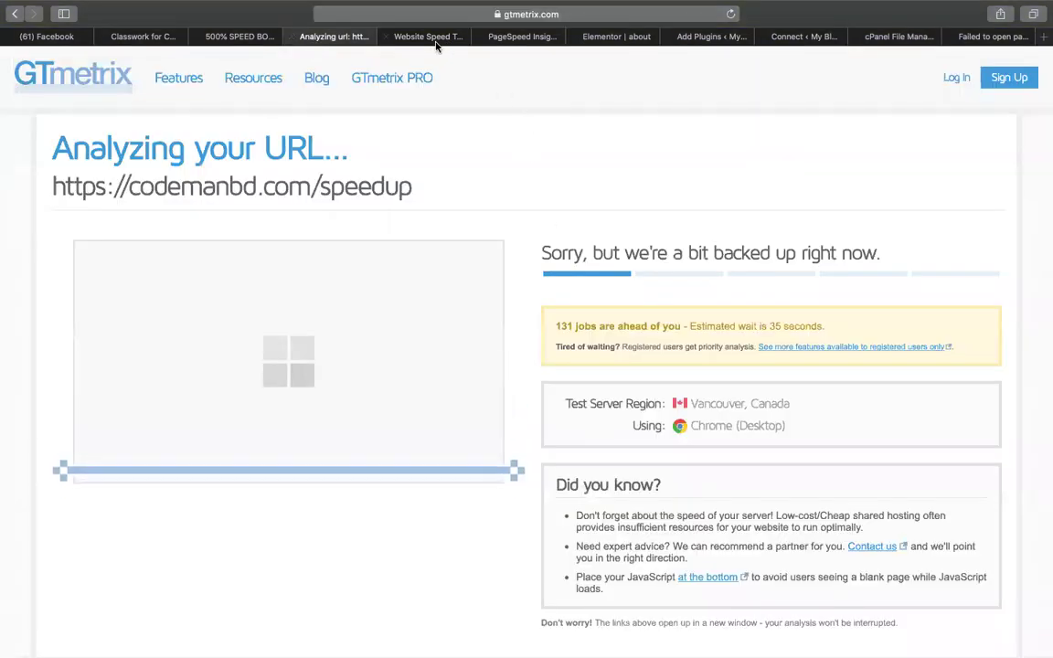
pyautogui.click(434, 41)
pyautogui.scroll(3, 378, 248)
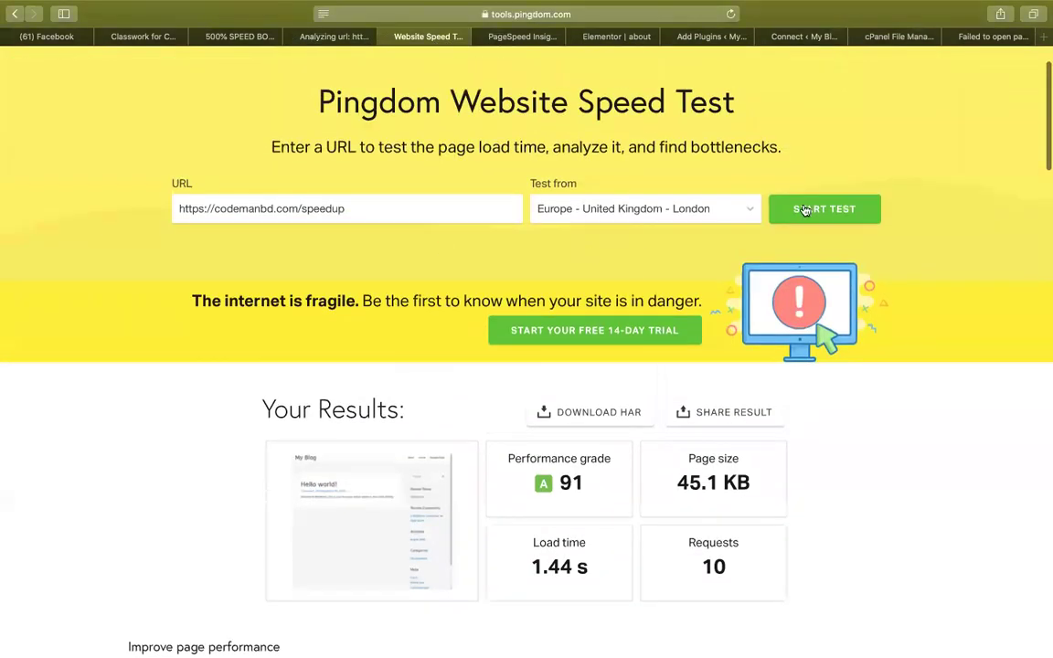
pyautogui.click(807, 206)
# Review the PageSpeed scores: 97 on desktop and 95 on mobile.
pyautogui.click(502, 37)
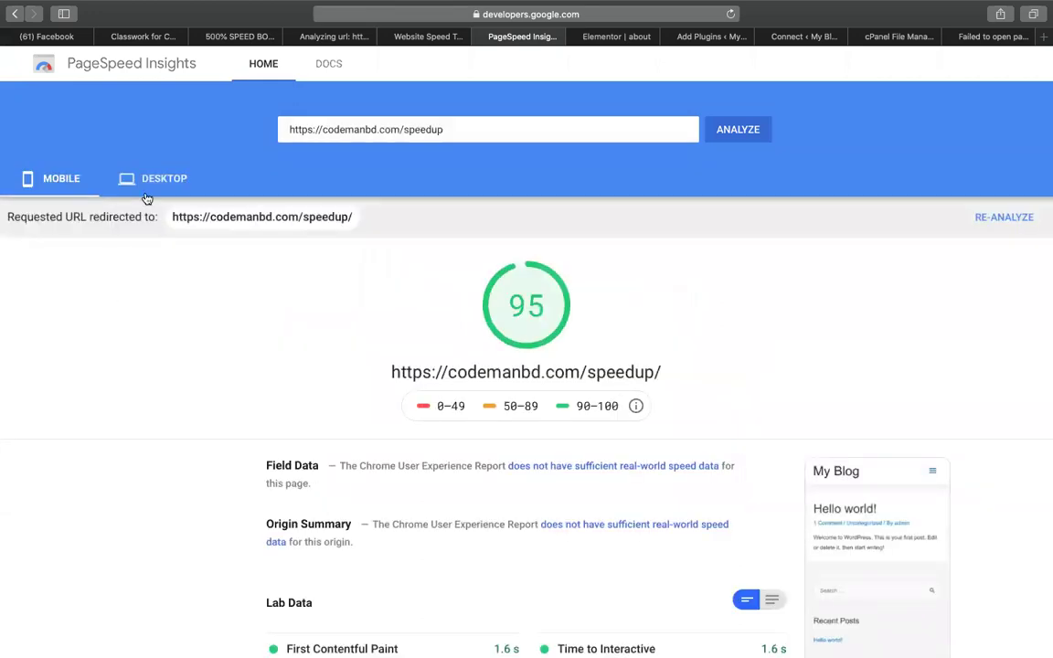
pyautogui.click(142, 190)
pyautogui.click(71, 178)
# Close the failed bit.ly tab and open WordPress's All Pages list.
pyautogui.click(816, 36)
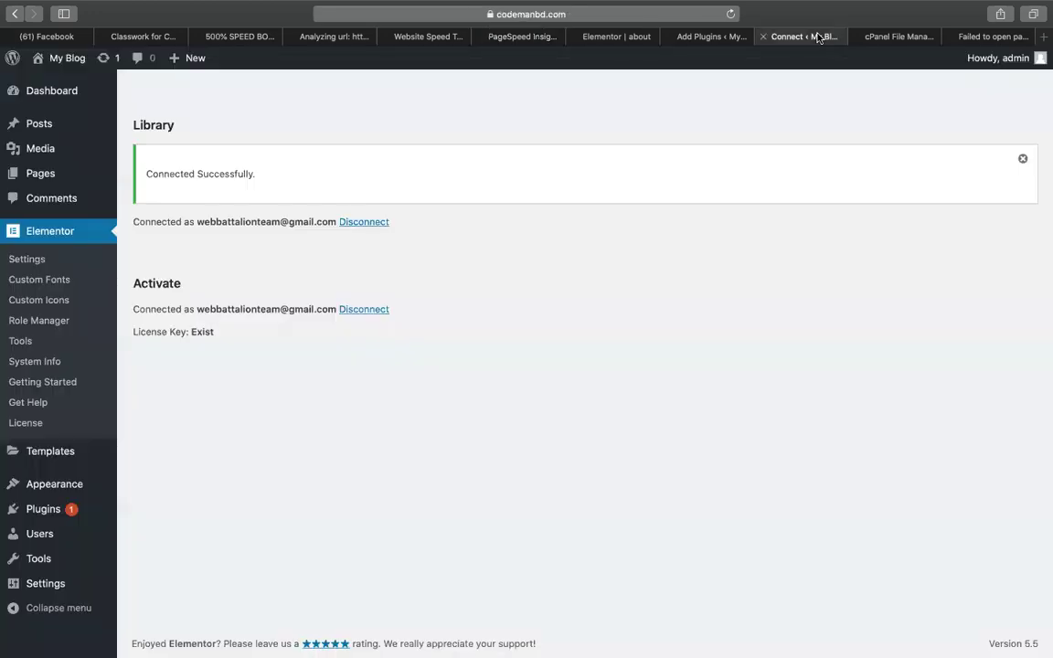
pyautogui.hotkey('ctrl', 'Tab')
pyautogui.click(699, 38)
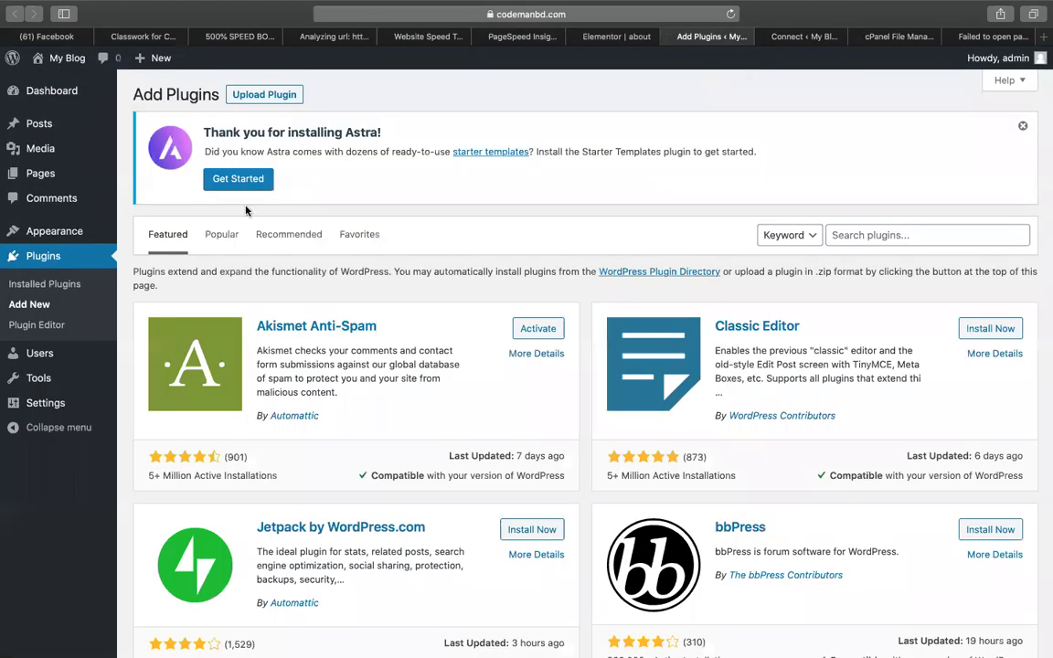
pyautogui.click(820, 38)
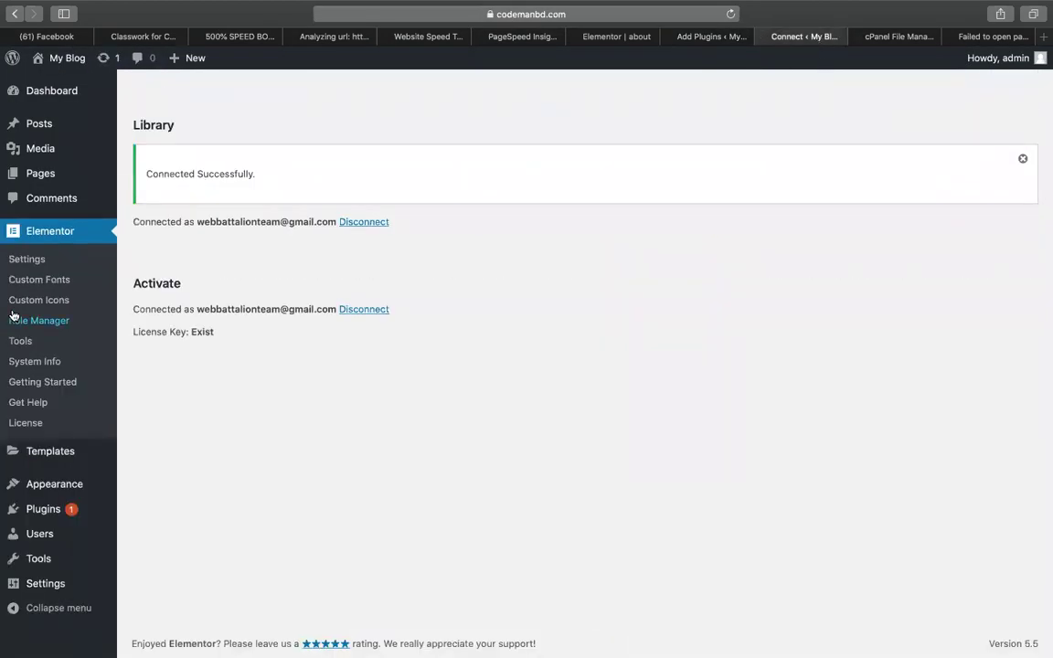
pyautogui.click(983, 37)
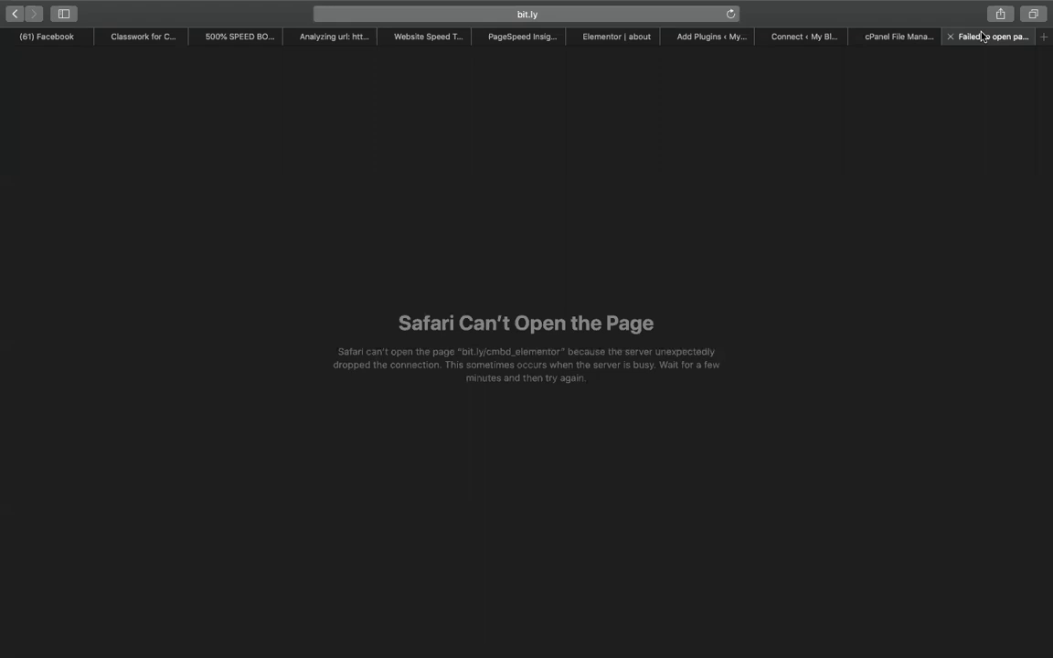
pyautogui.click(950, 37)
pyautogui.click(878, 36)
pyautogui.moveTo(42, 172)
pyautogui.click(138, 173)
# Add and publish a page titled 'contact', then launch Edit with Elementor.
pyautogui.click(217, 95)
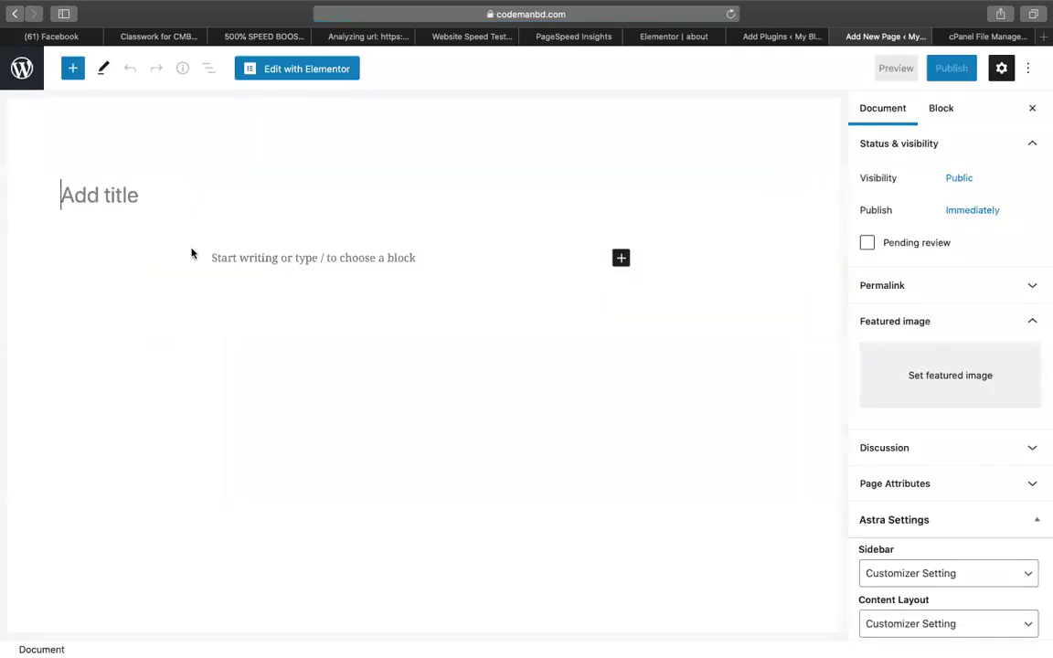
pyautogui.write('contact')
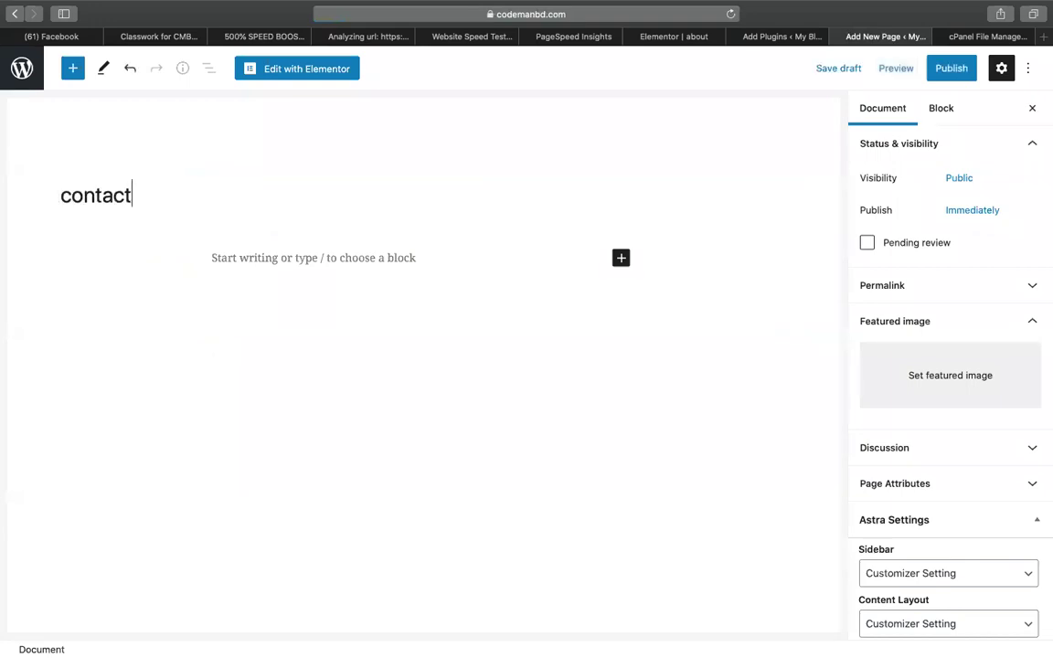
pyautogui.click(946, 69)
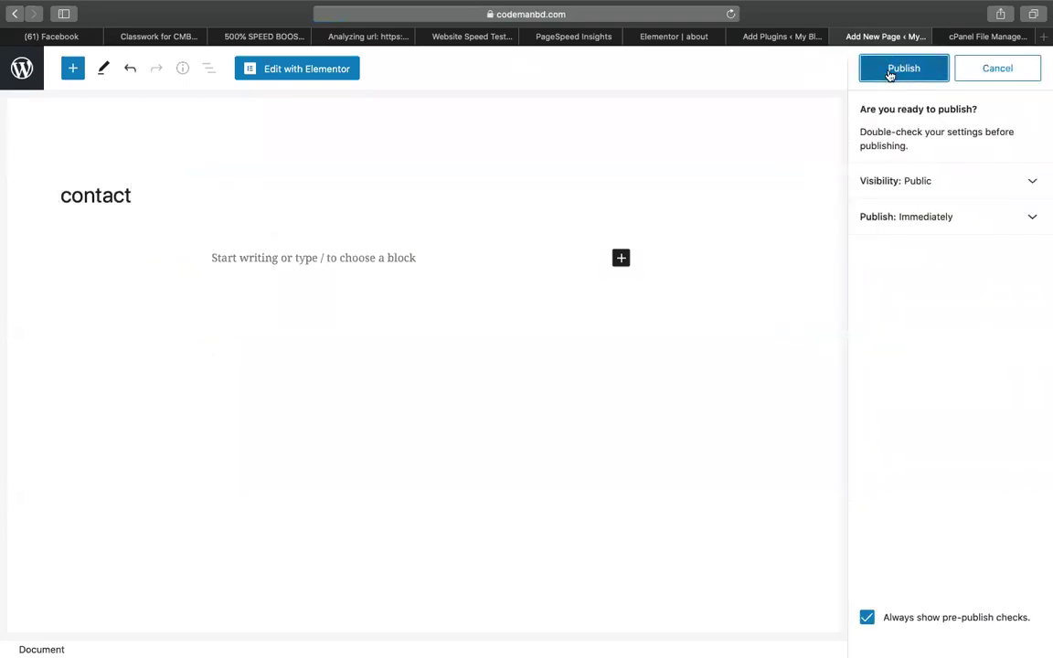
pyautogui.click(892, 71)
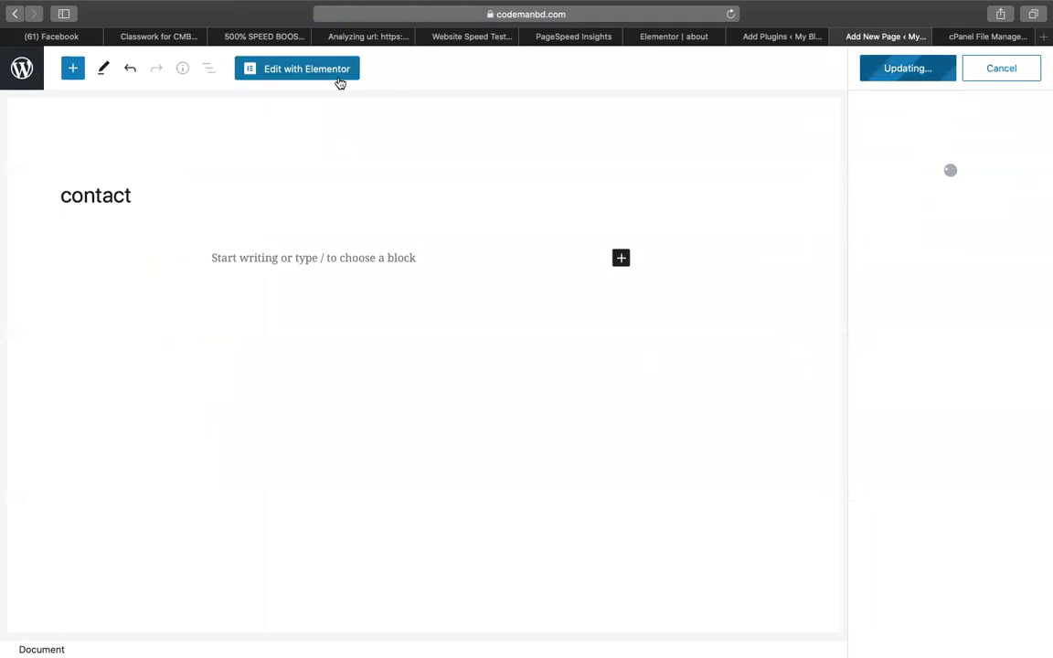
pyautogui.click(338, 69)
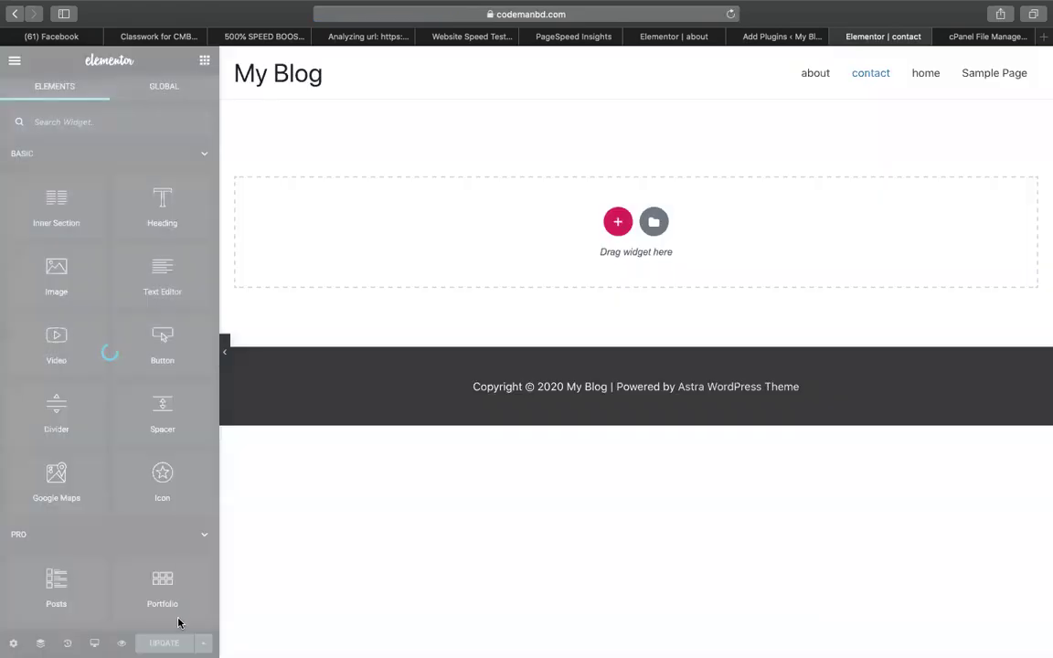
# Insert the Homepage – Study template into the contact page and pause its demo video.
pyautogui.click(654, 221)
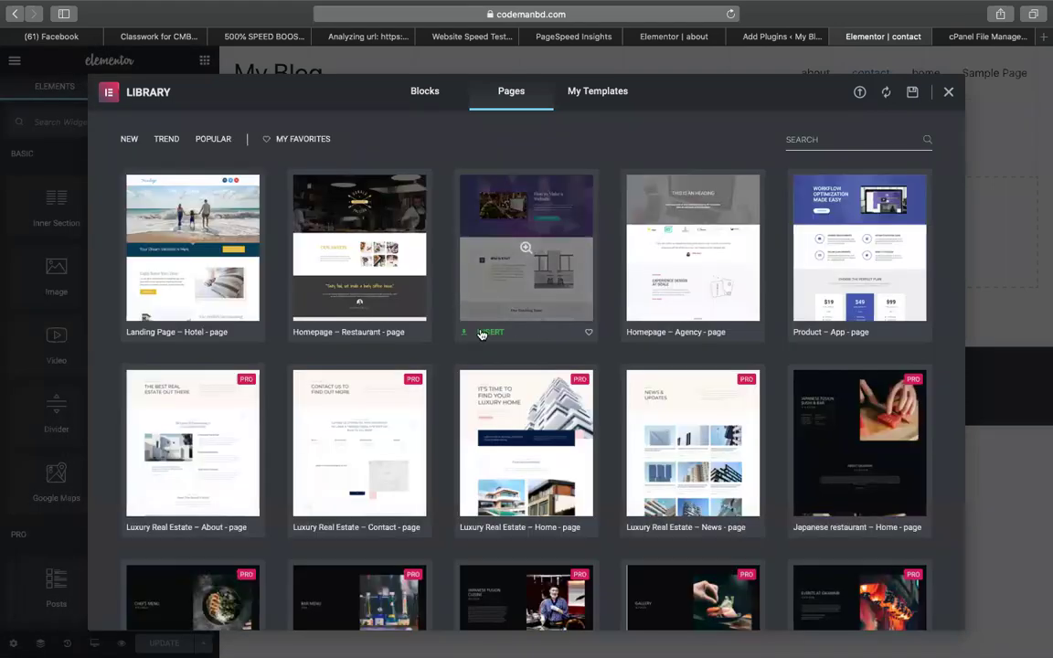
pyautogui.click(482, 331)
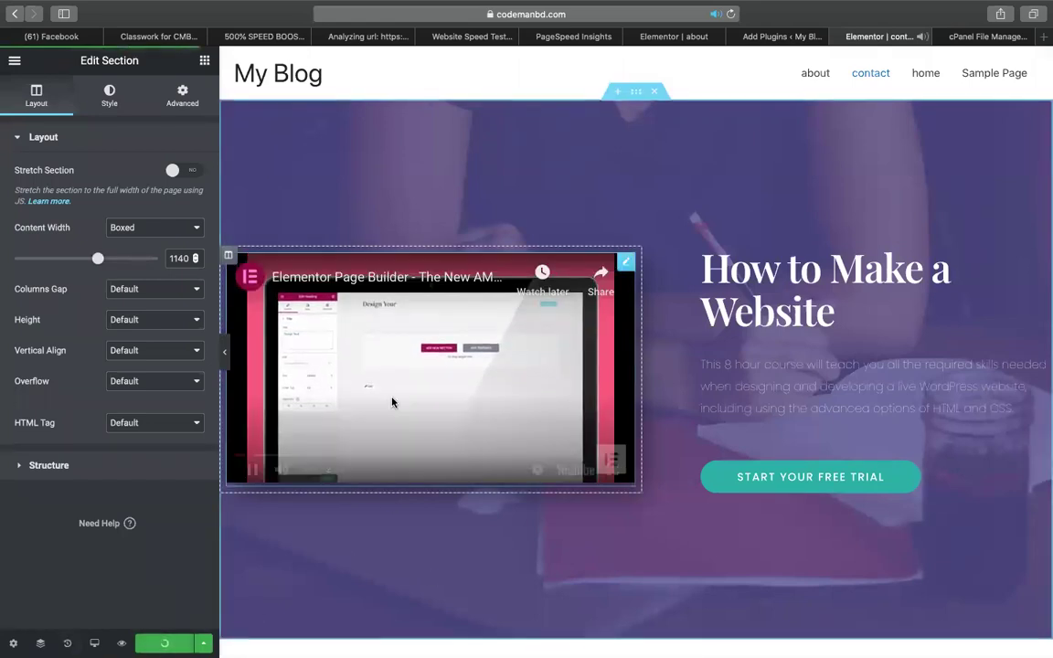
pyautogui.click(251, 469)
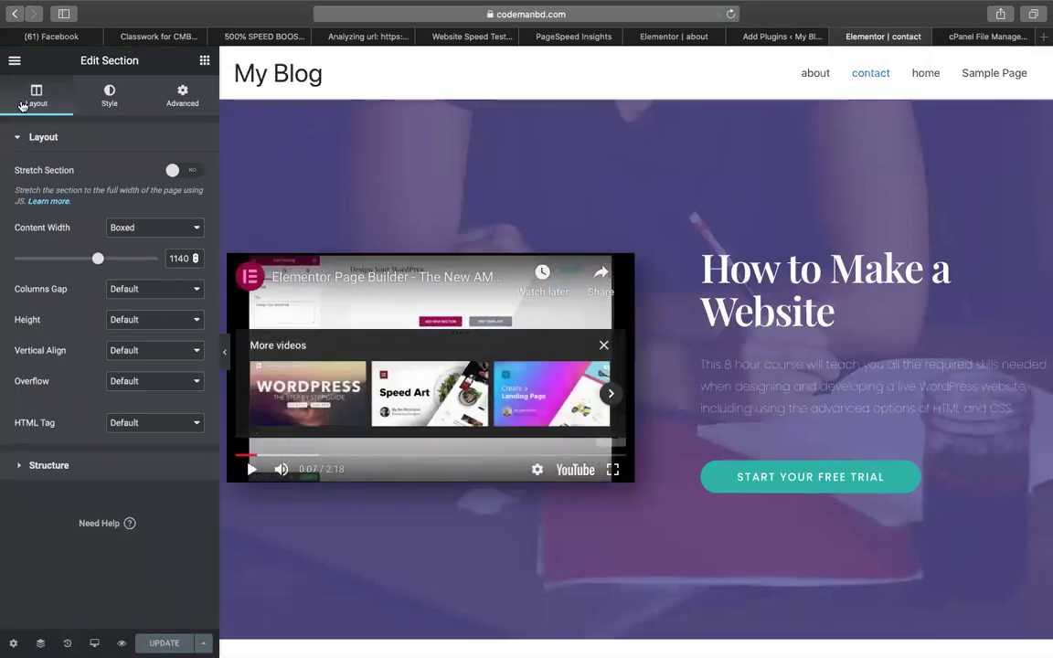
# Exit the Elementor editor to the dashboard and return to the Add Plugins page.
pyautogui.click(14, 60)
pyautogui.click(66, 470)
pyautogui.click(742, 36)
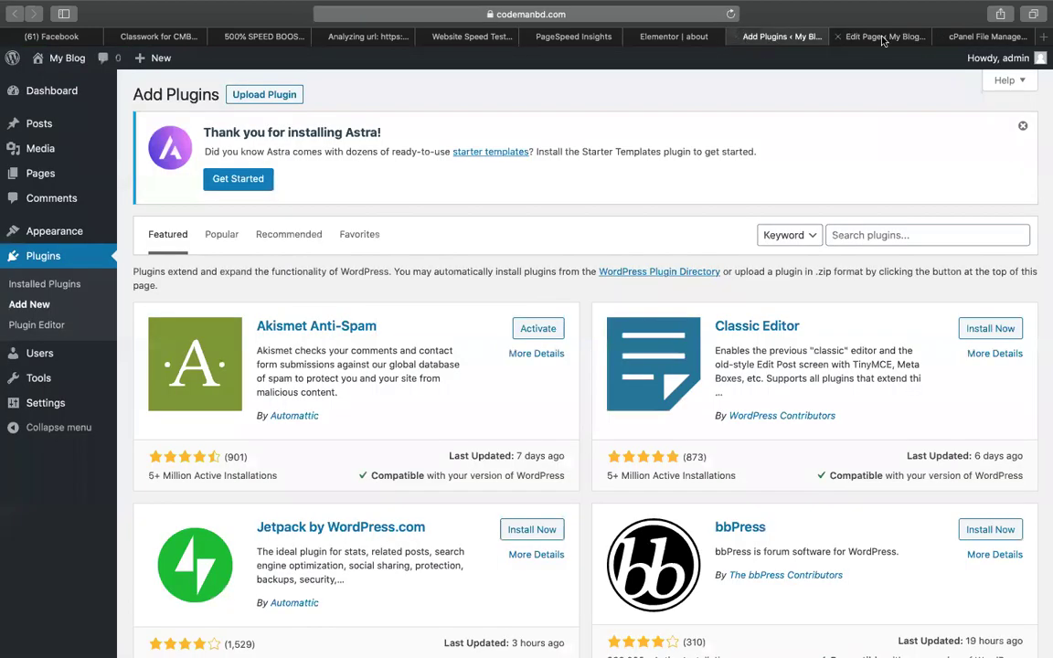
# Add a new WordPress page titled 'services' and confirm publishing it.
pyautogui.click(883, 37)
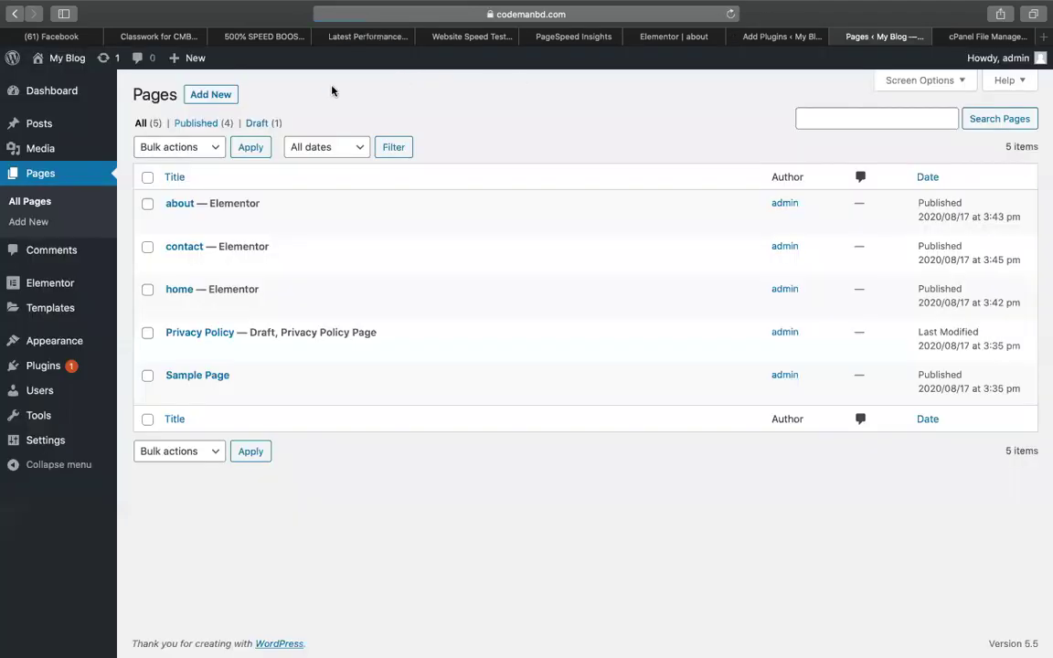
pyautogui.click(207, 96)
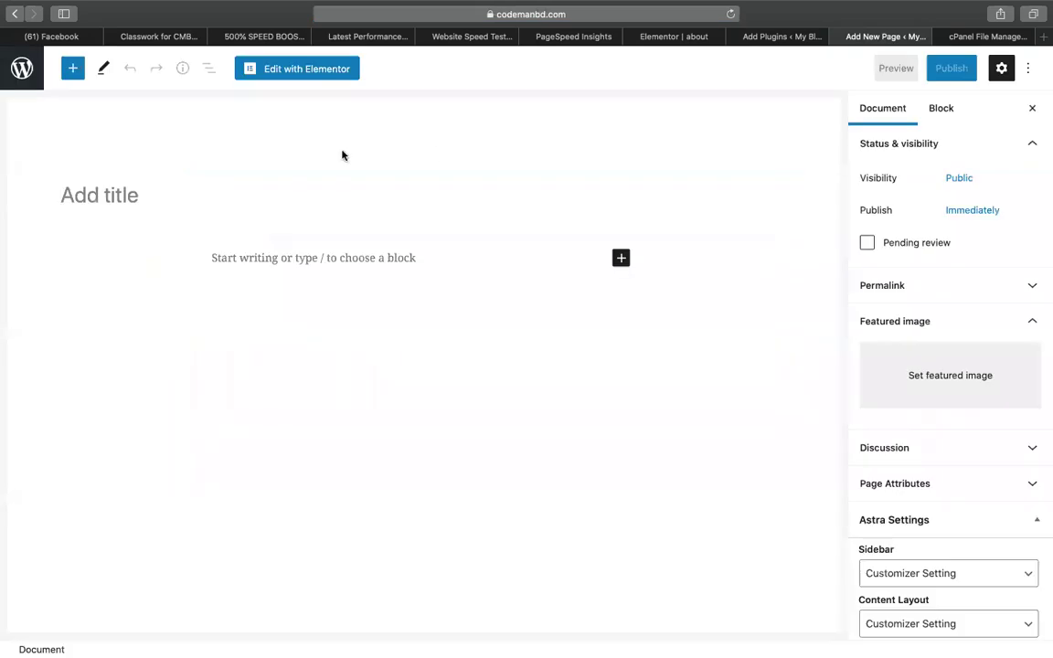
pyautogui.write('services')
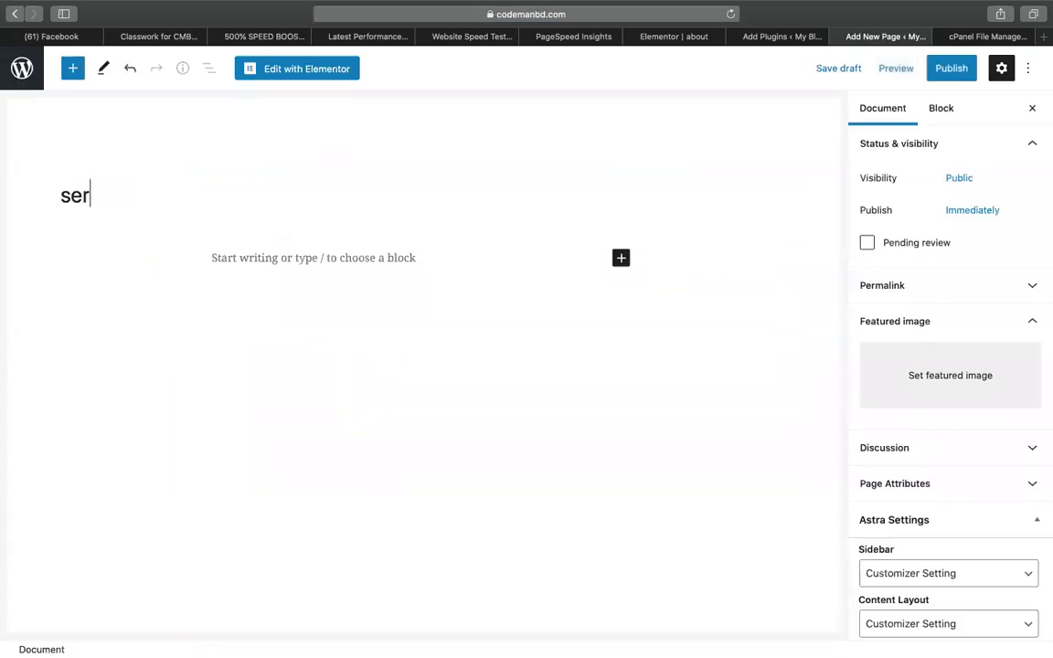
pyautogui.click(950, 68)
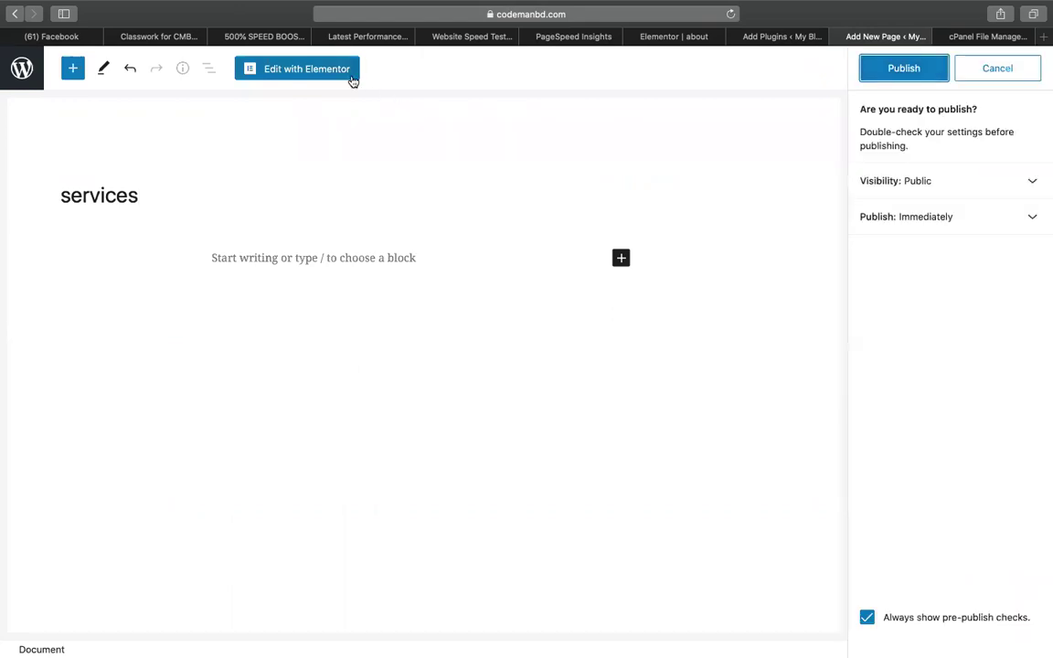
pyautogui.click(912, 71)
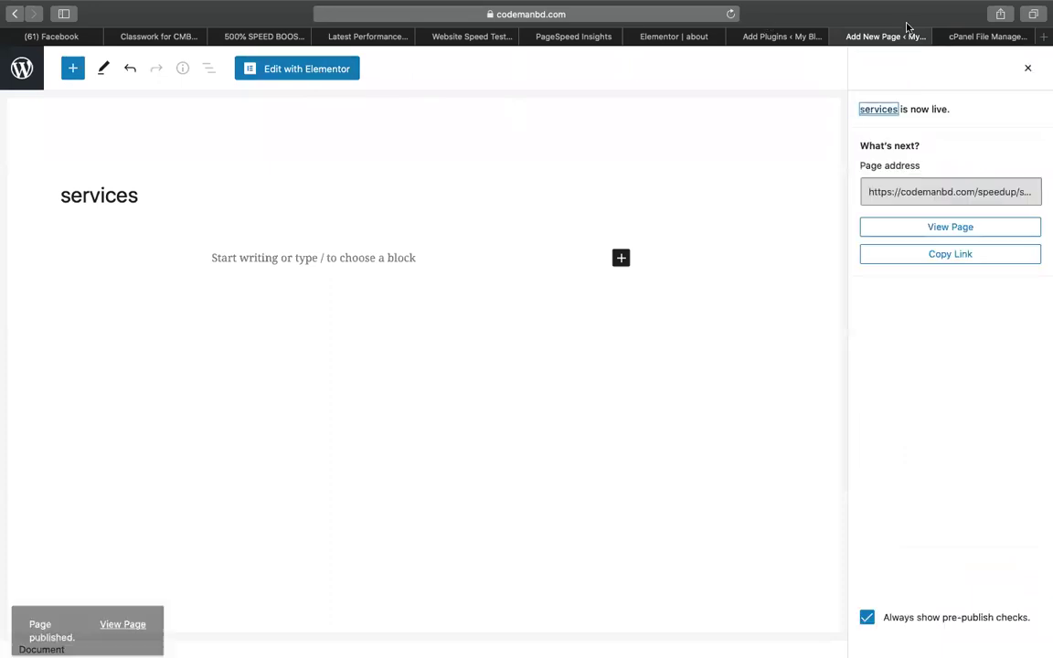
# Open the services page in Elementor and insert a ready-made Pages template from the library.
pyautogui.click(327, 69)
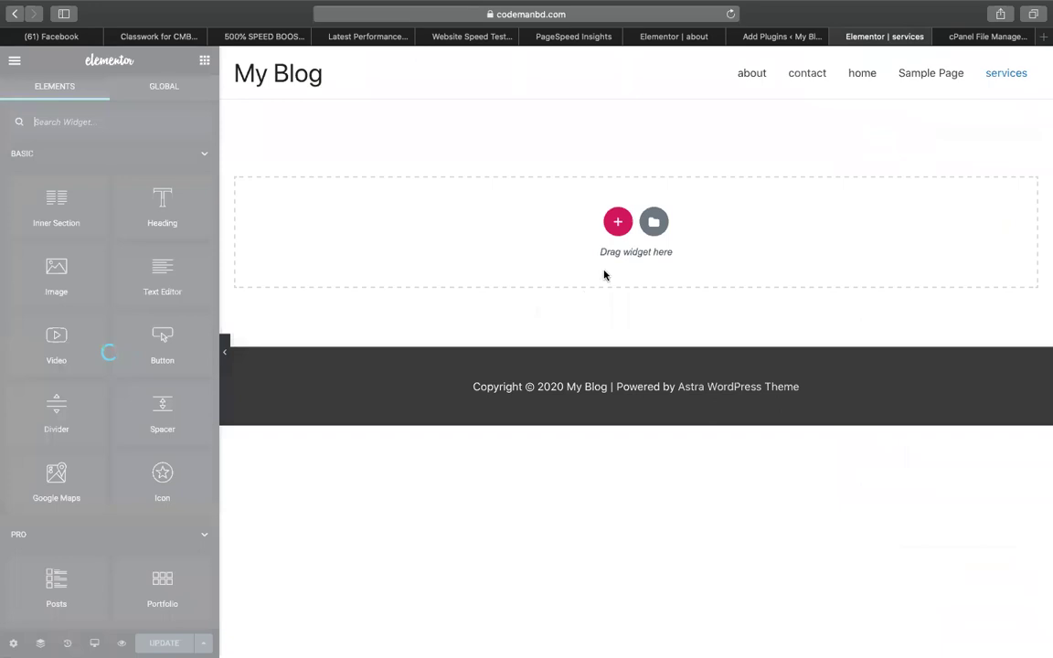
pyautogui.click(654, 221)
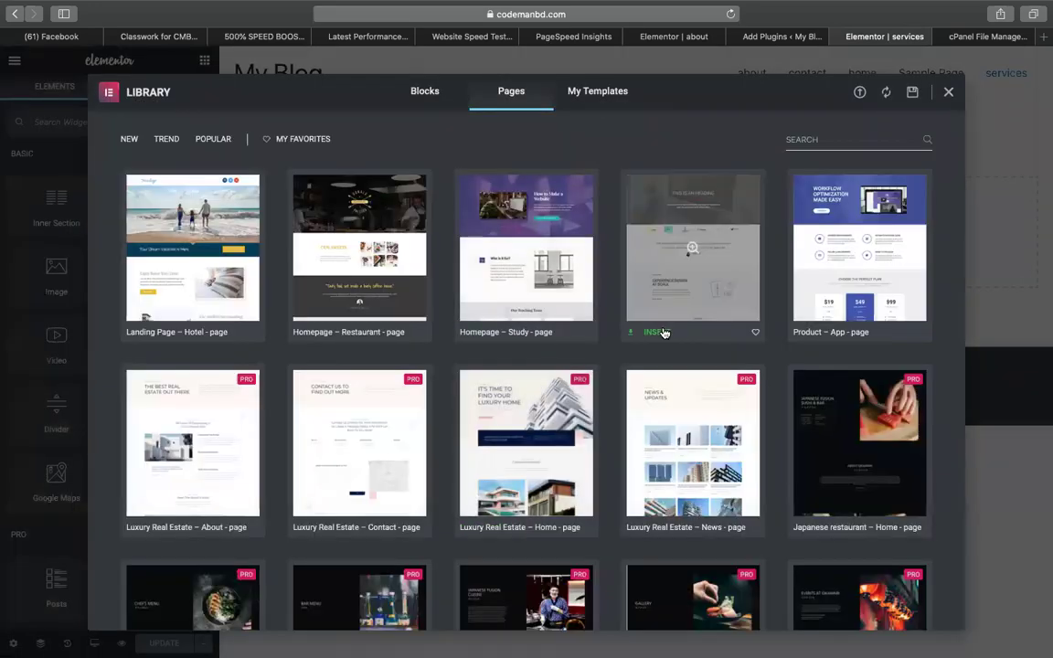
pyautogui.click(659, 334)
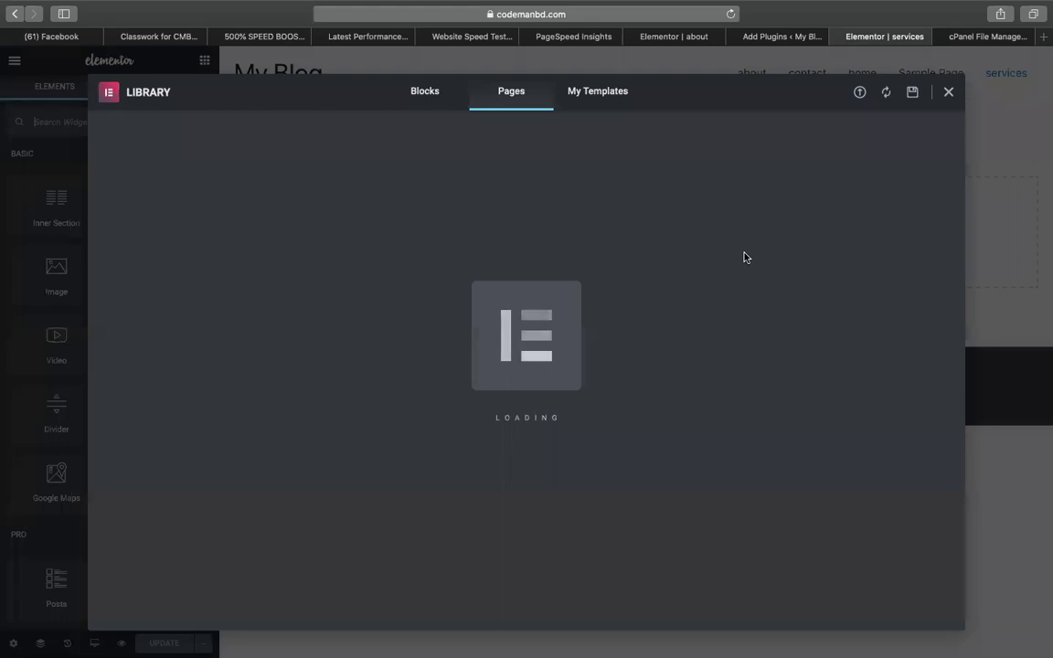
# Rerun the Pingdom, PageSpeed Insights and GTmetrix speed tests.
pyautogui.click(468, 36)
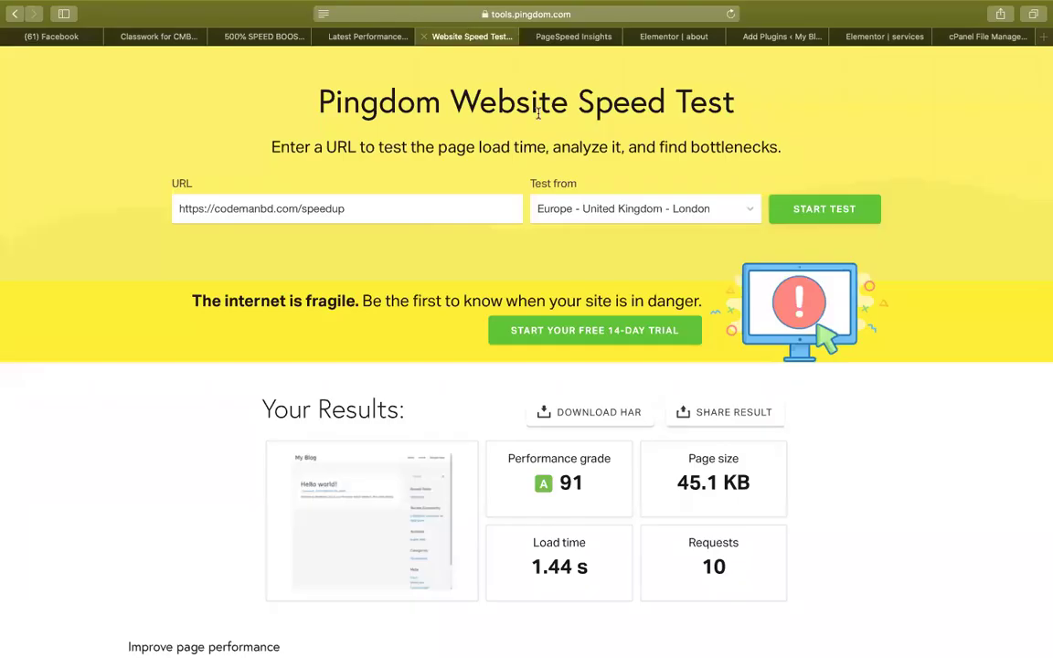
pyautogui.click(852, 206)
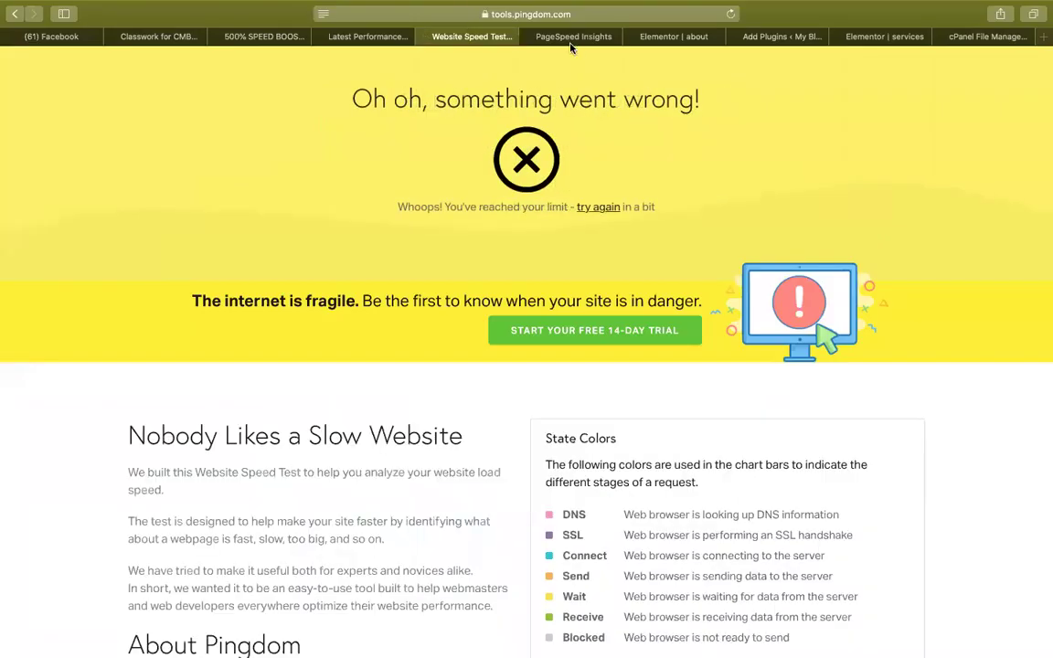
pyautogui.click(573, 35)
pyautogui.click(717, 129)
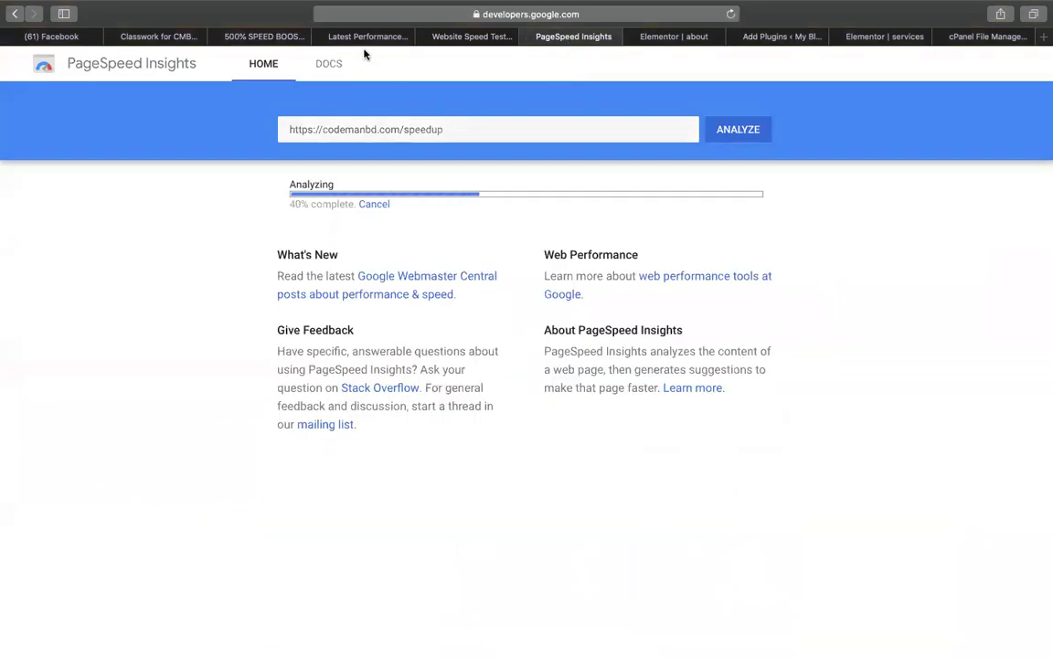
pyautogui.click(362, 38)
pyautogui.click(958, 135)
# Save the services page with Ctrl+S and exit Elementor to the dashboard.
pyautogui.click(865, 37)
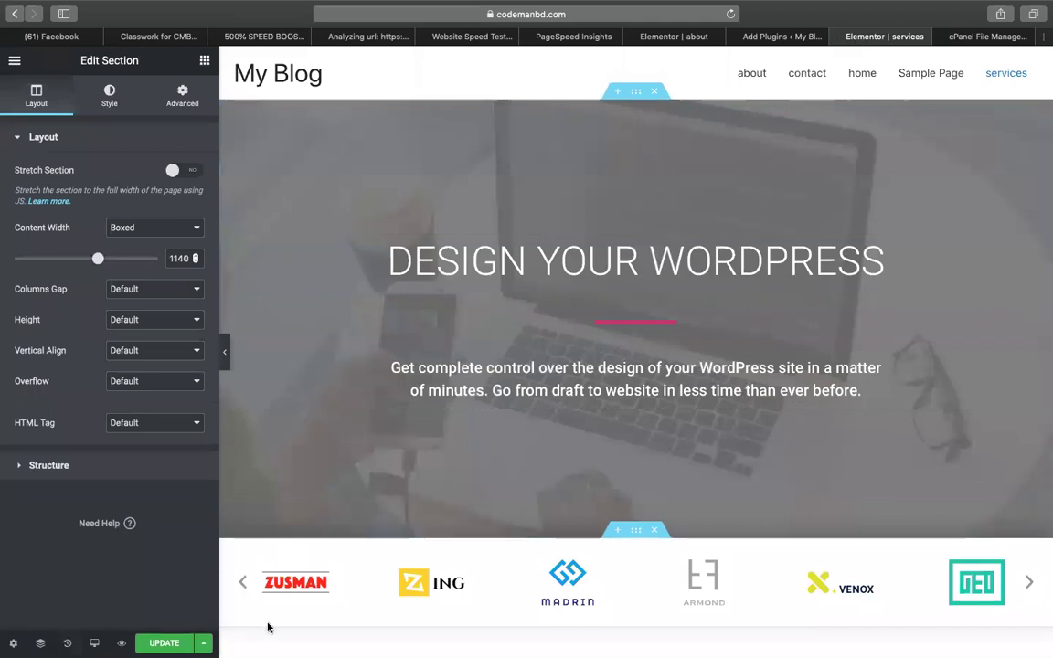
pyautogui.hotkey('ctrl', 's')
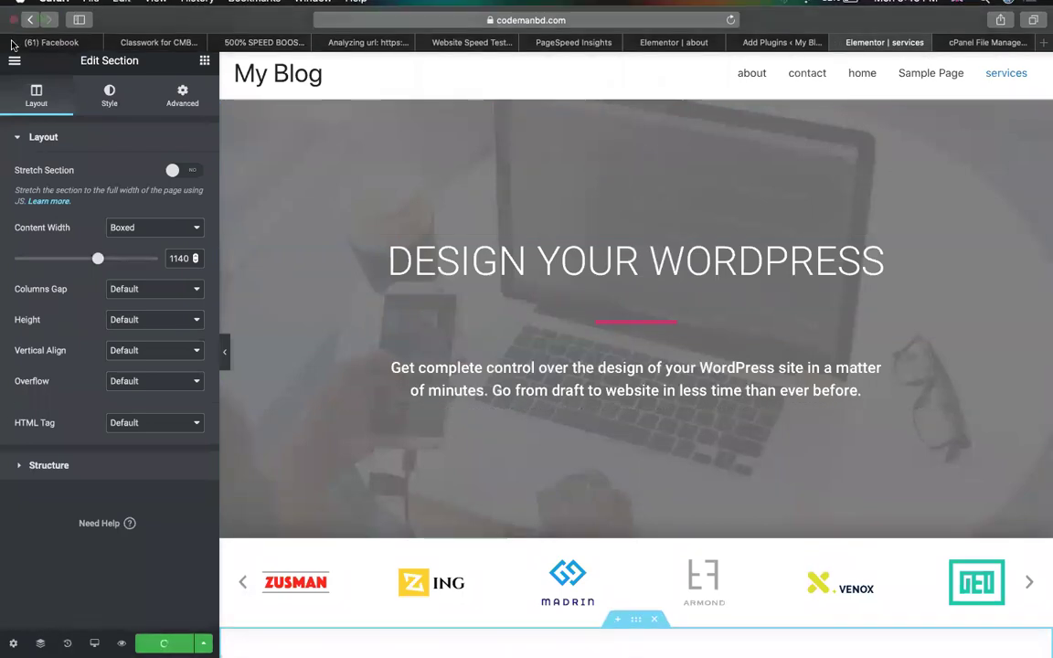
pyautogui.click(14, 62)
pyautogui.click(85, 476)
# Review the Pingdom result and PageSpeed mobile and desktop scores, then rerun PageSpeed Insights.
pyautogui.click(365, 34)
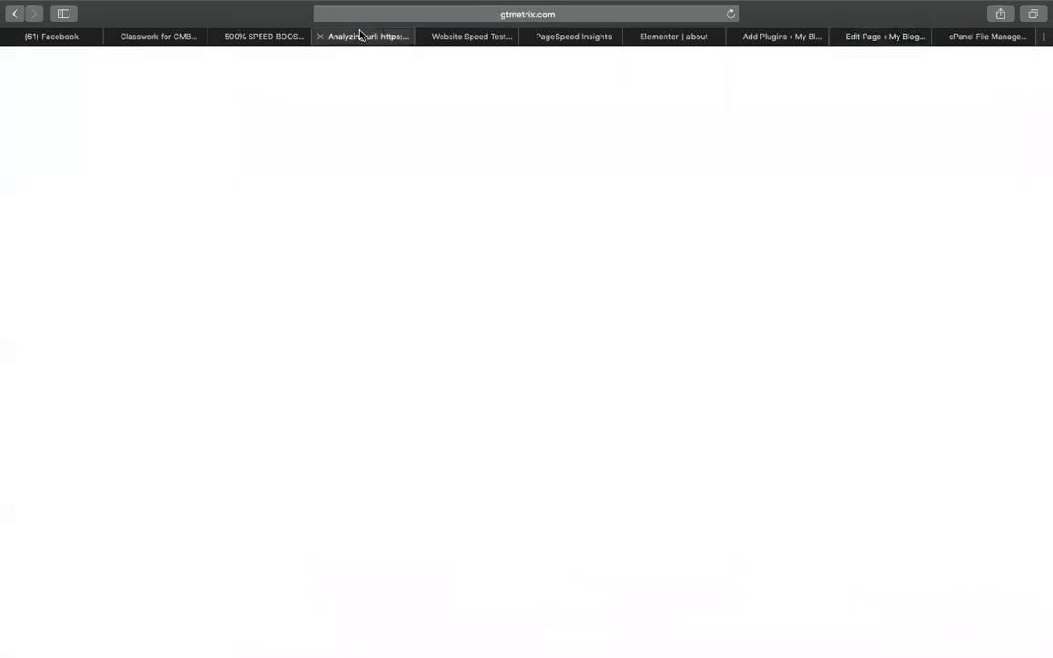
pyautogui.click(268, 38)
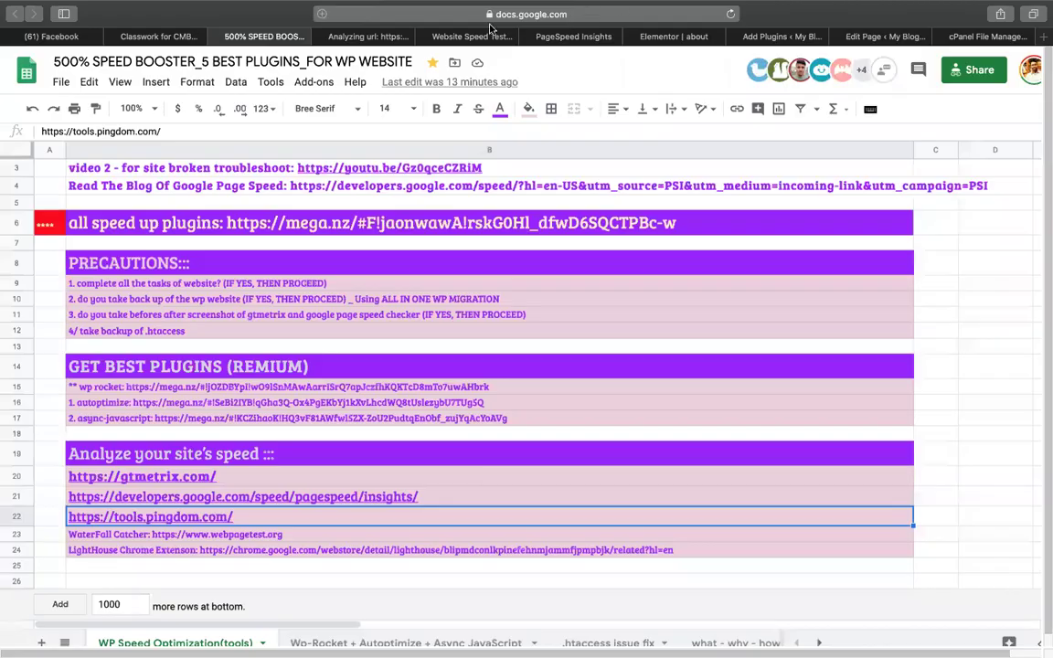
pyautogui.click(472, 37)
pyautogui.click(557, 39)
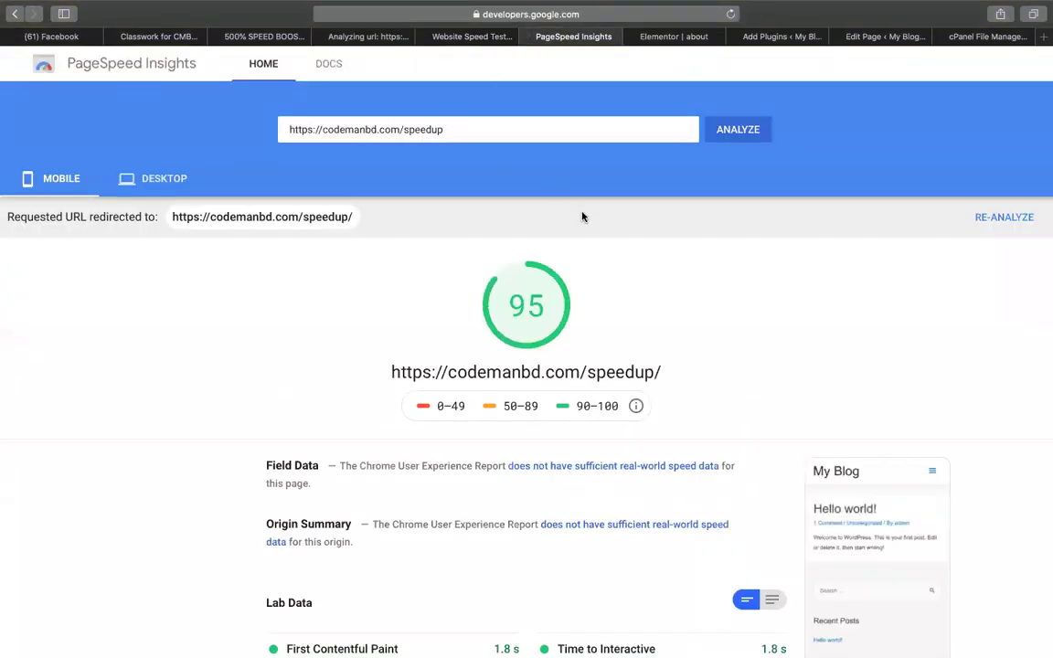
pyautogui.click(151, 179)
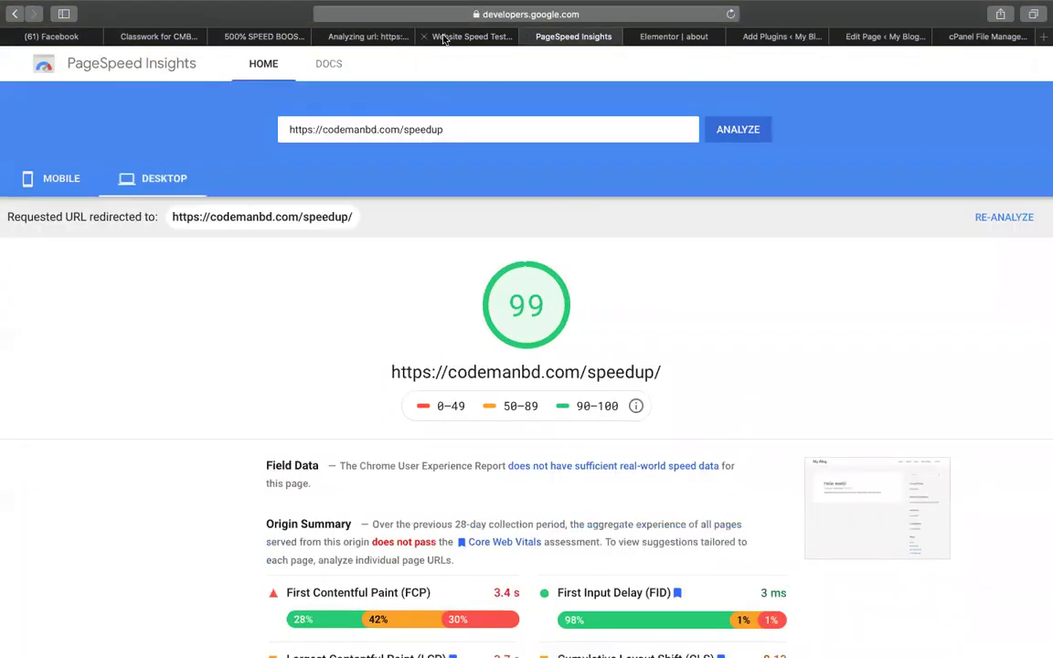
pyautogui.click(450, 38)
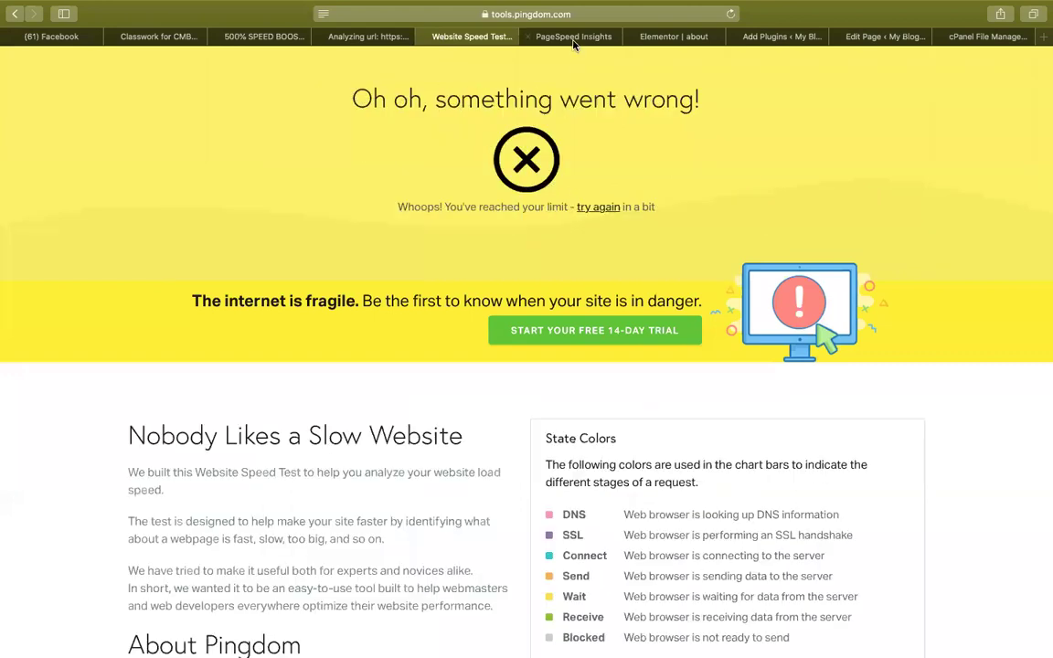
pyautogui.click(573, 36)
pyautogui.click(737, 128)
# Check GTmetrix and PageSpeed progress and review Pingdom's A 91 grade (45.1 KB, 1.49 s).
pyautogui.click(369, 40)
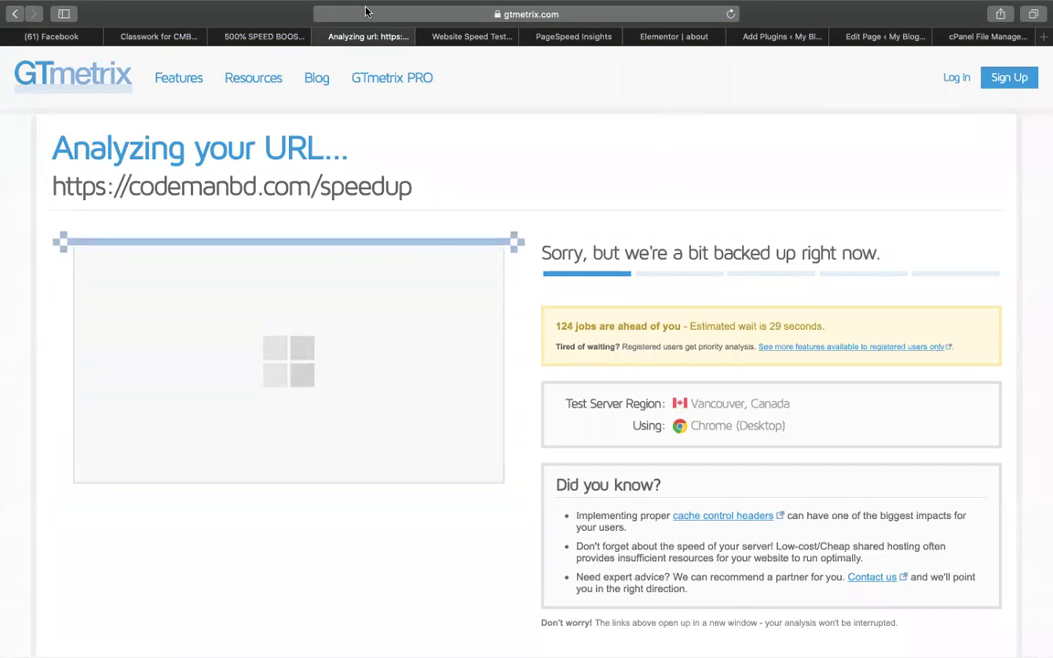
pyautogui.click(395, 36)
pyautogui.scroll(2, 539, 159)
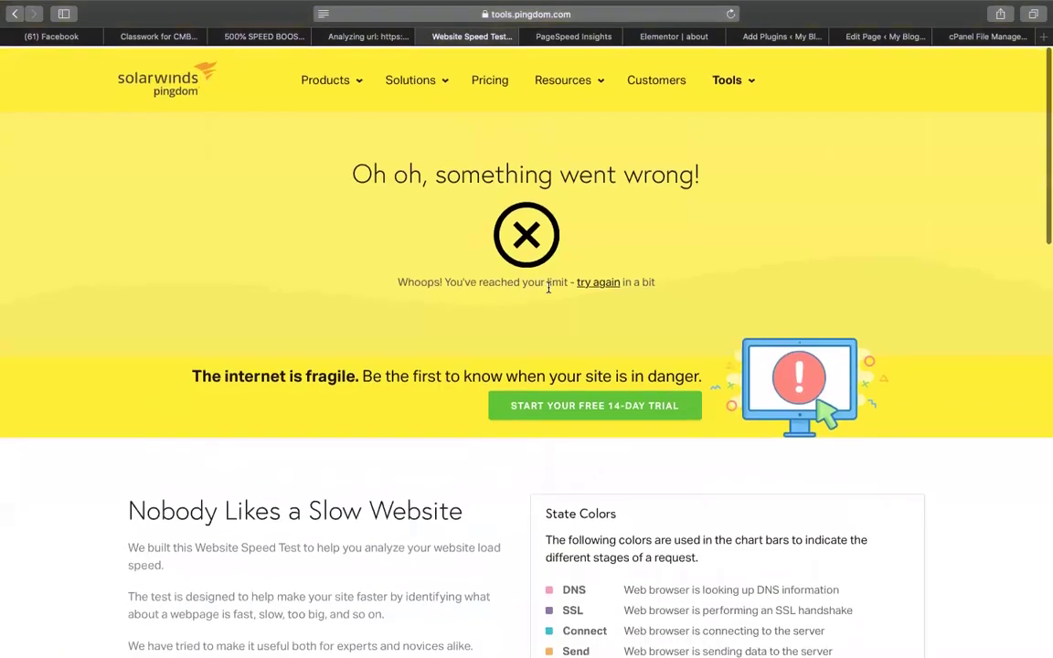
pyautogui.scroll(-5, 419, 460)
pyautogui.scroll(5, 543, 146)
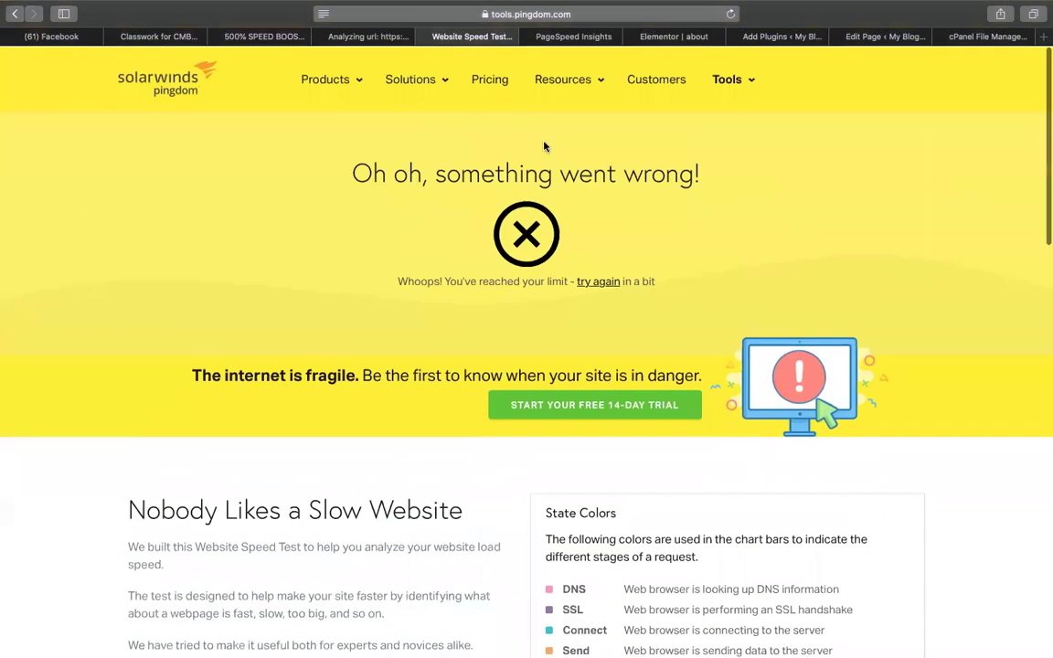
pyautogui.click(573, 36)
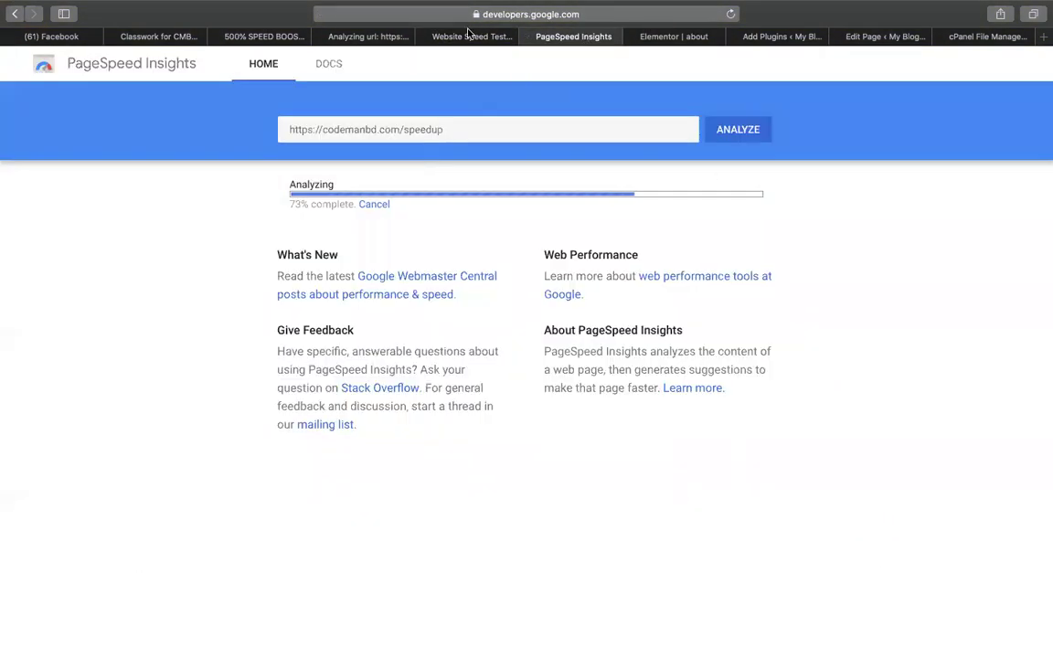
pyautogui.click(468, 35)
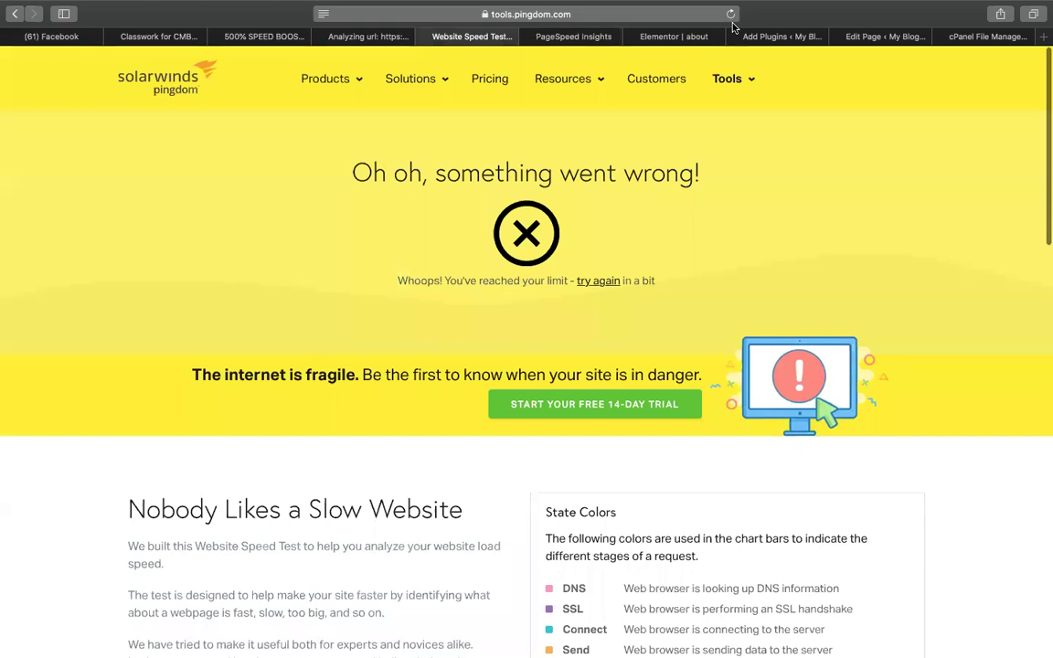
# View the new PageSpeed mobile and desktop scores of 91, then return to Add Plugins.
pyautogui.click(559, 37)
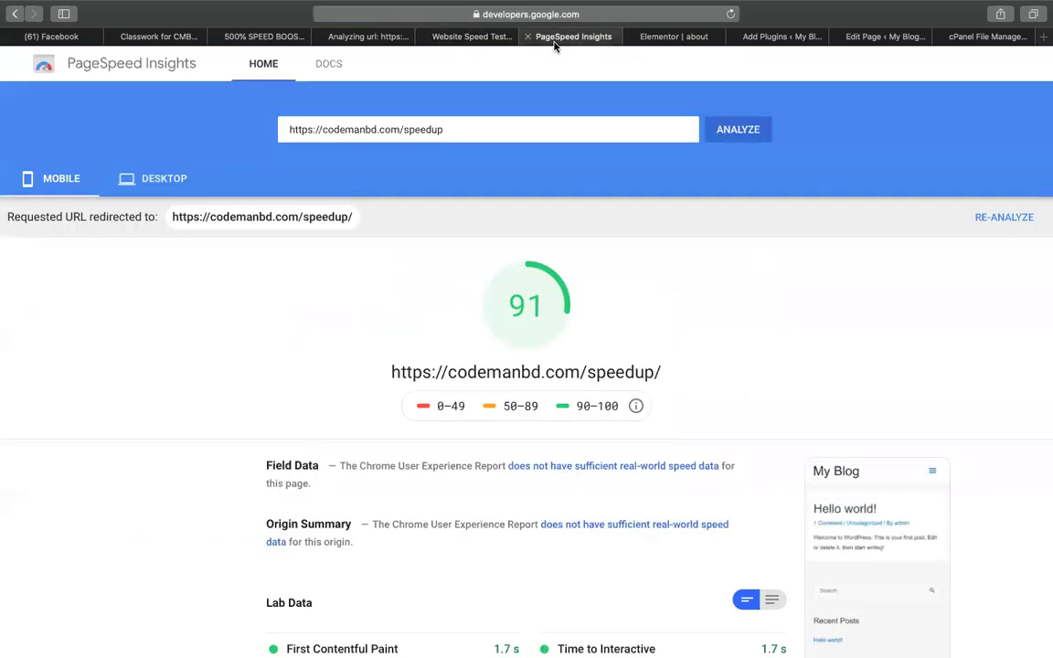
pyautogui.click(130, 166)
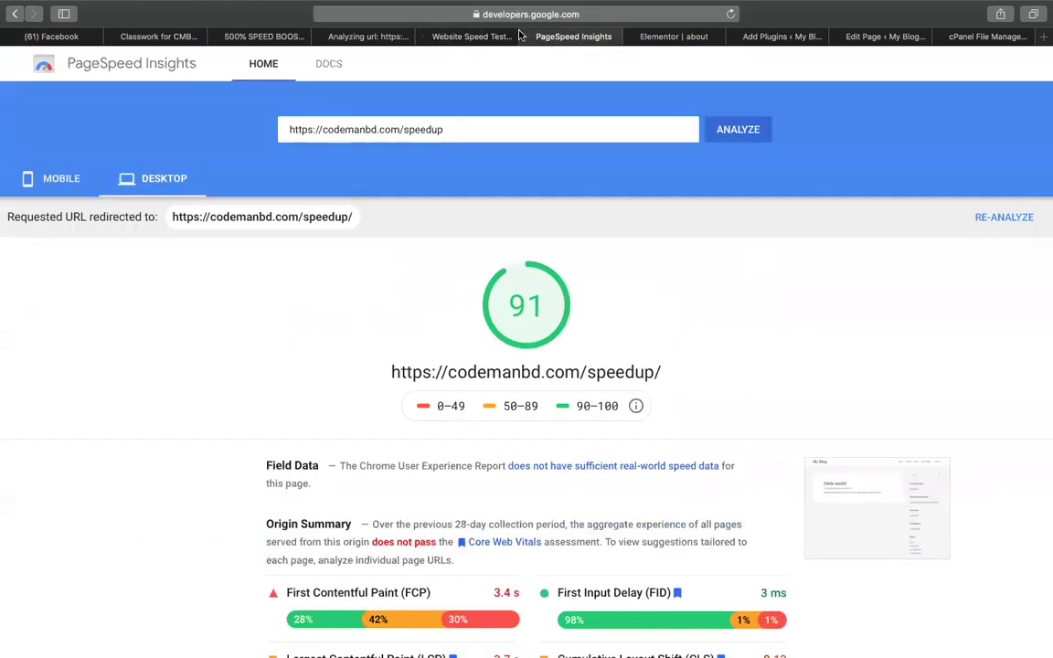
pyautogui.click(477, 38)
pyautogui.scroll(-2, 510, 399)
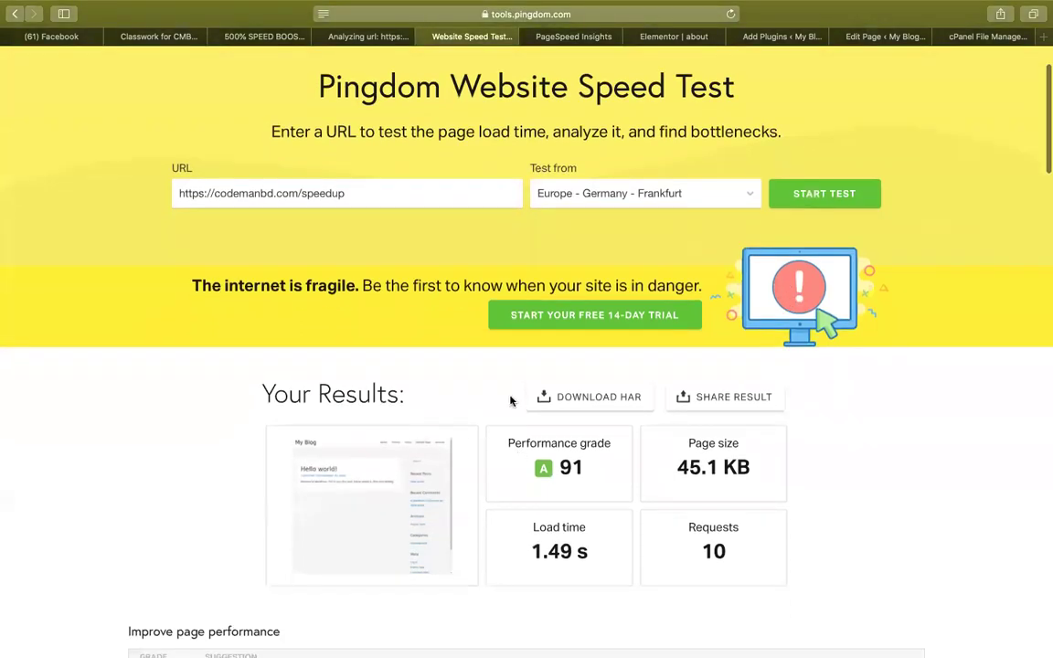
pyautogui.click(783, 38)
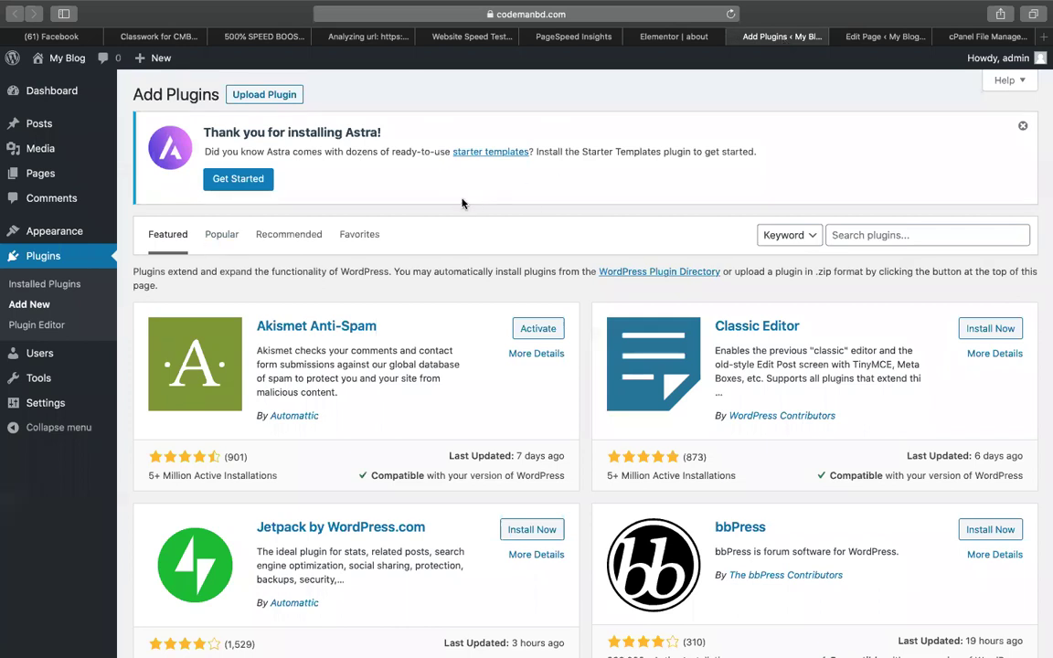
# Upload gravityforms-2.4.19.zip from Downloads as a plugin and start installing it.
pyautogui.click(277, 99)
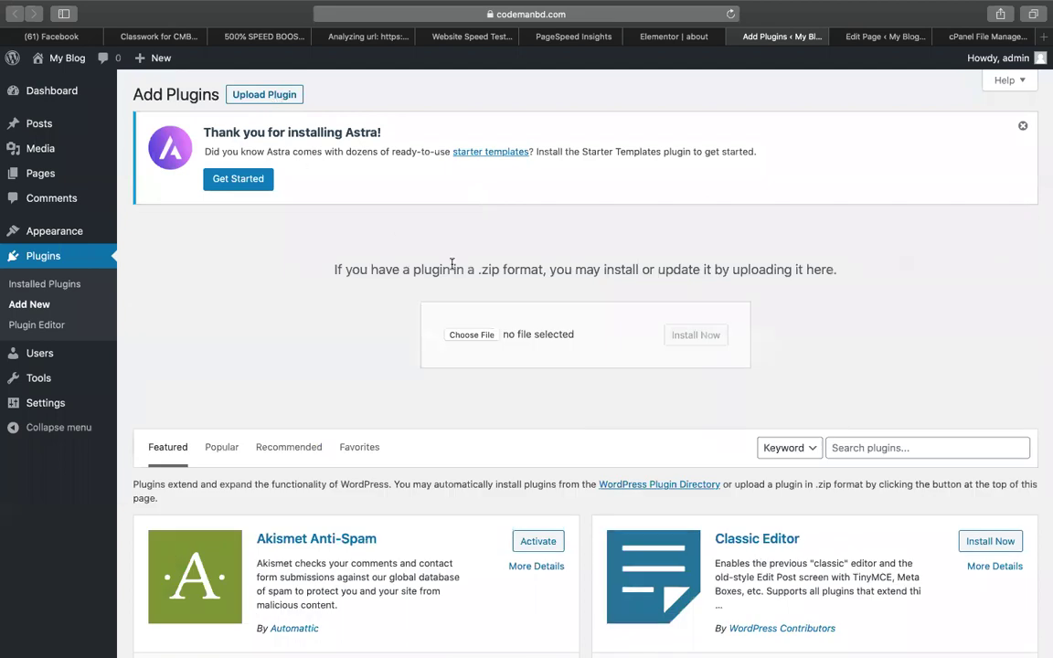
pyautogui.click(471, 335)
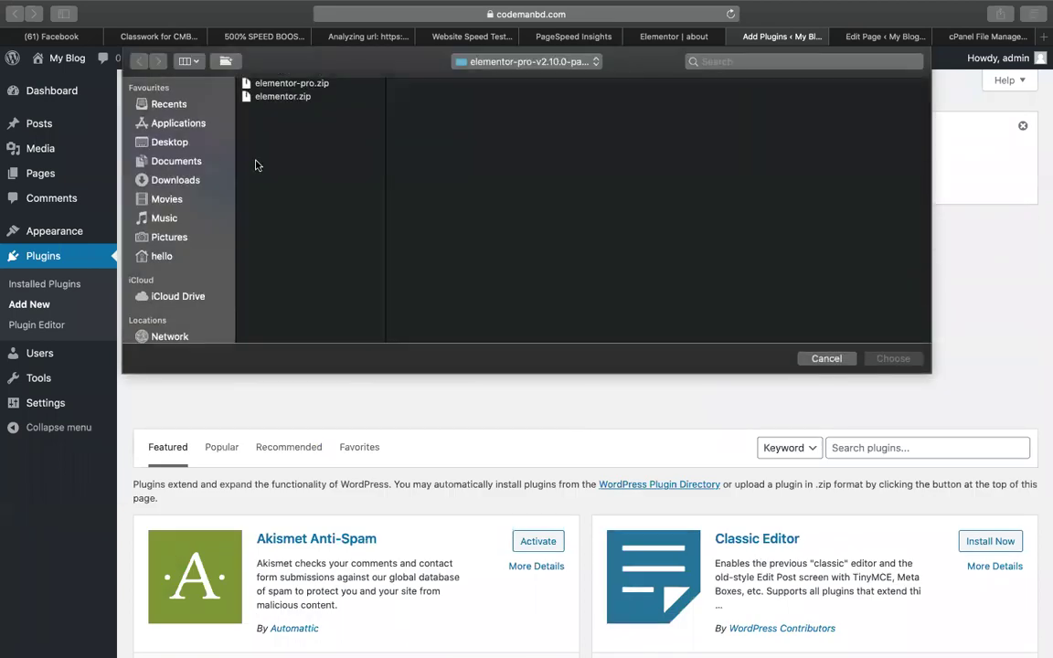
pyautogui.click(176, 180)
pyautogui.write('gravity')
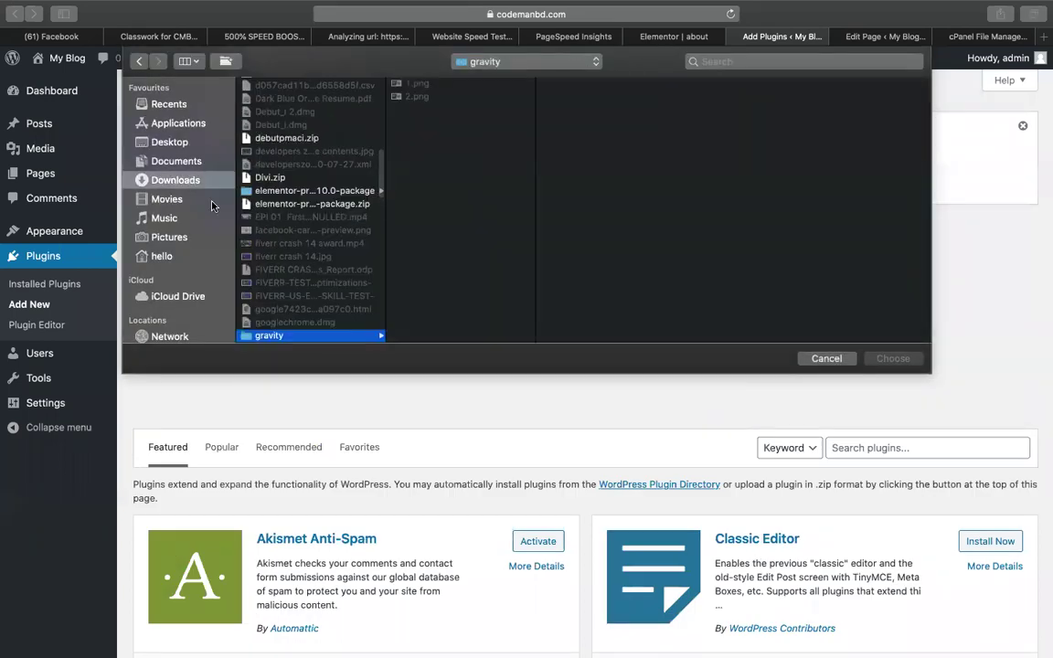
pyautogui.scroll(-3, 311, 265)
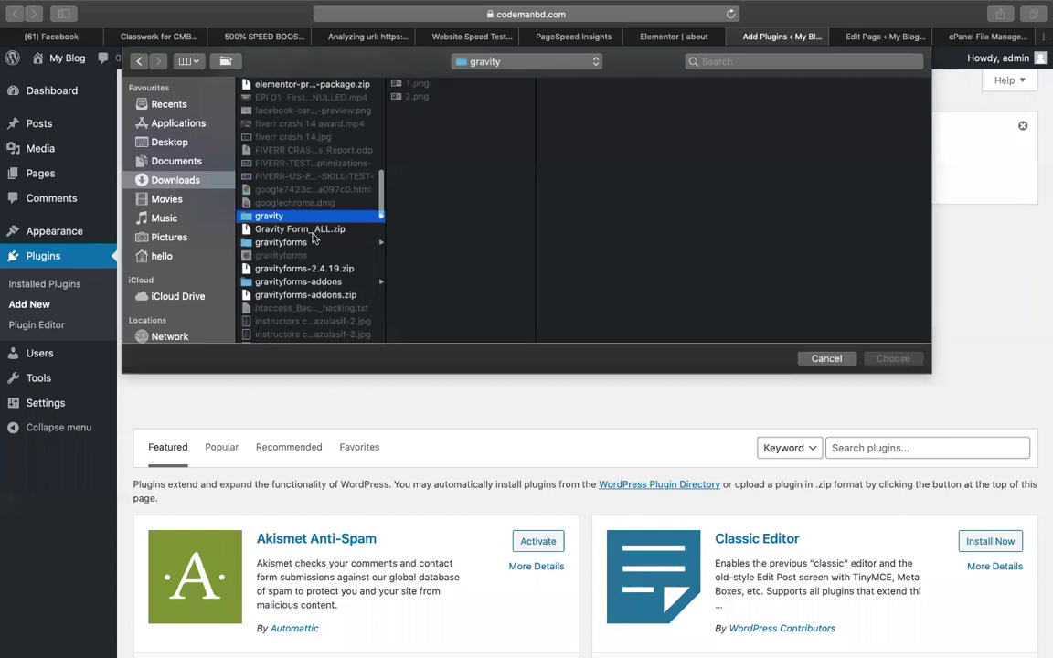
pyautogui.click(311, 230)
pyautogui.click(301, 242)
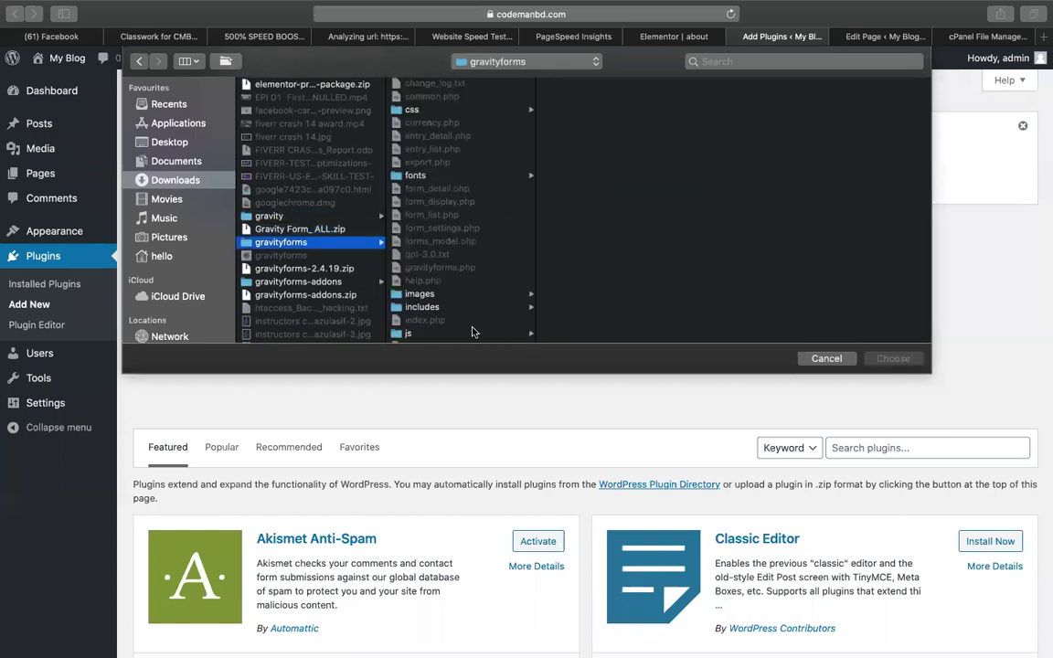
pyautogui.click(323, 229)
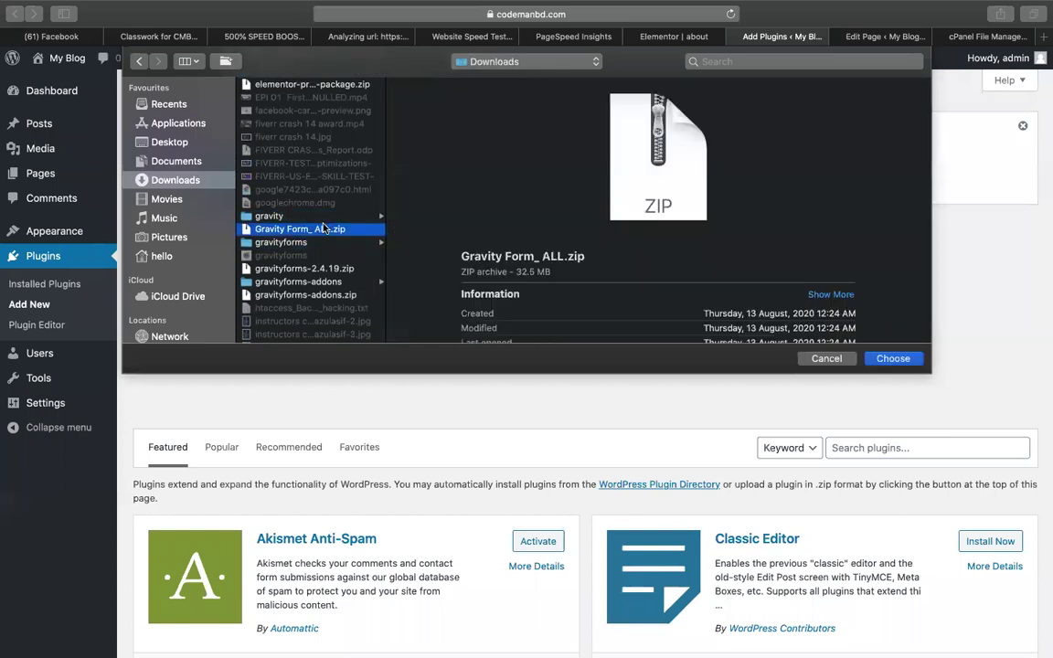
pyautogui.click(337, 270)
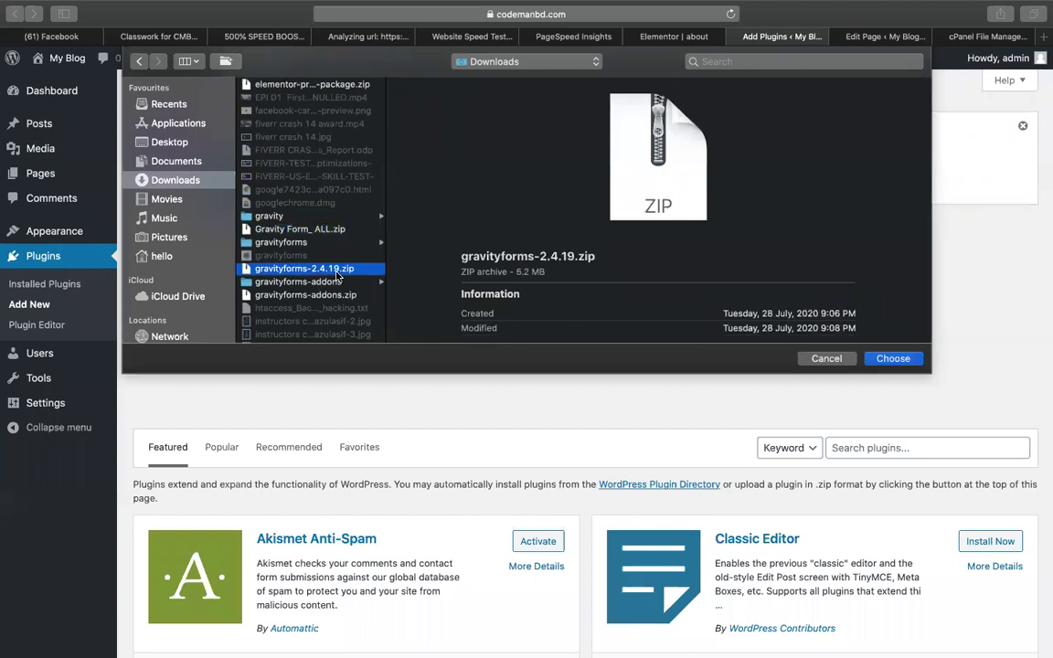
pyautogui.doubleClick(337, 272)
pyautogui.click(668, 339)
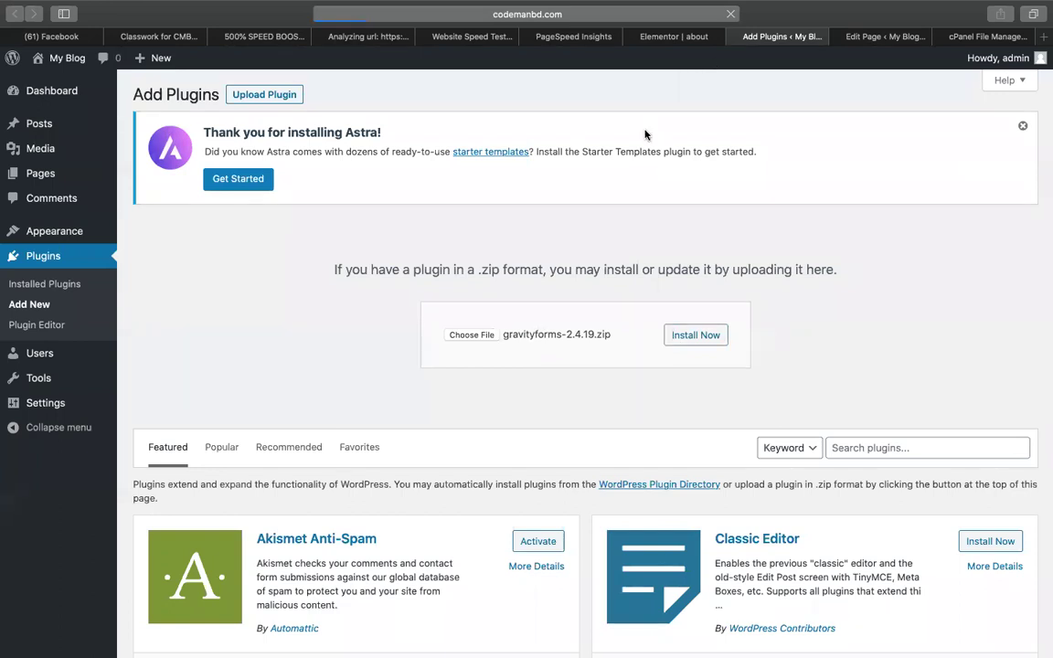
# Move to cPanel File Manager and open the upload page for the plugins folder.
pyautogui.click(572, 37)
pyautogui.click(473, 36)
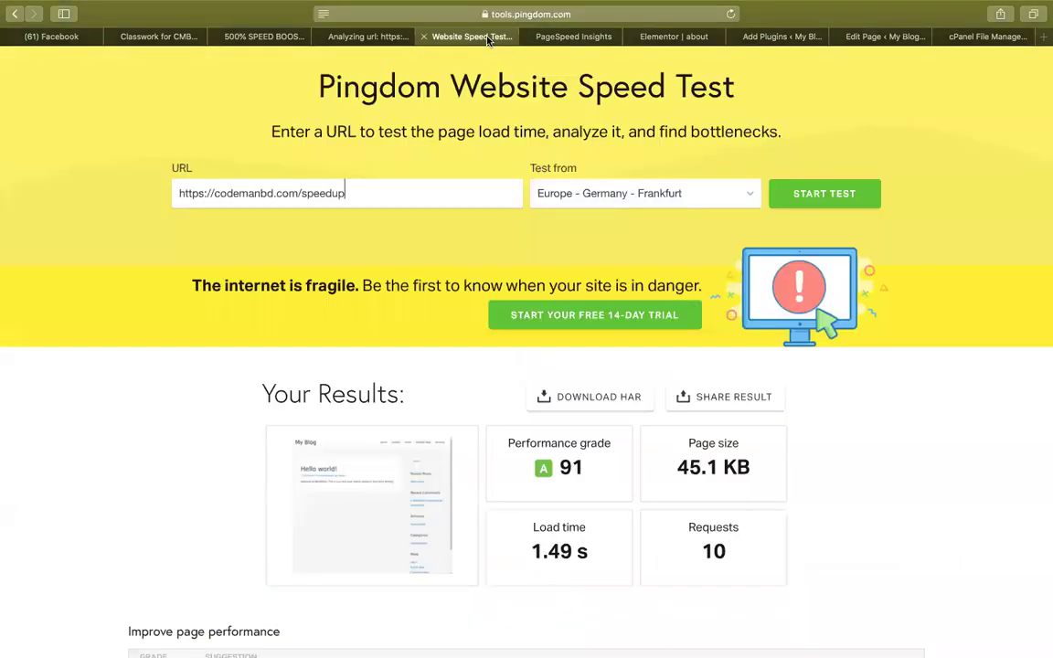
pyautogui.click(795, 37)
pyautogui.click(883, 37)
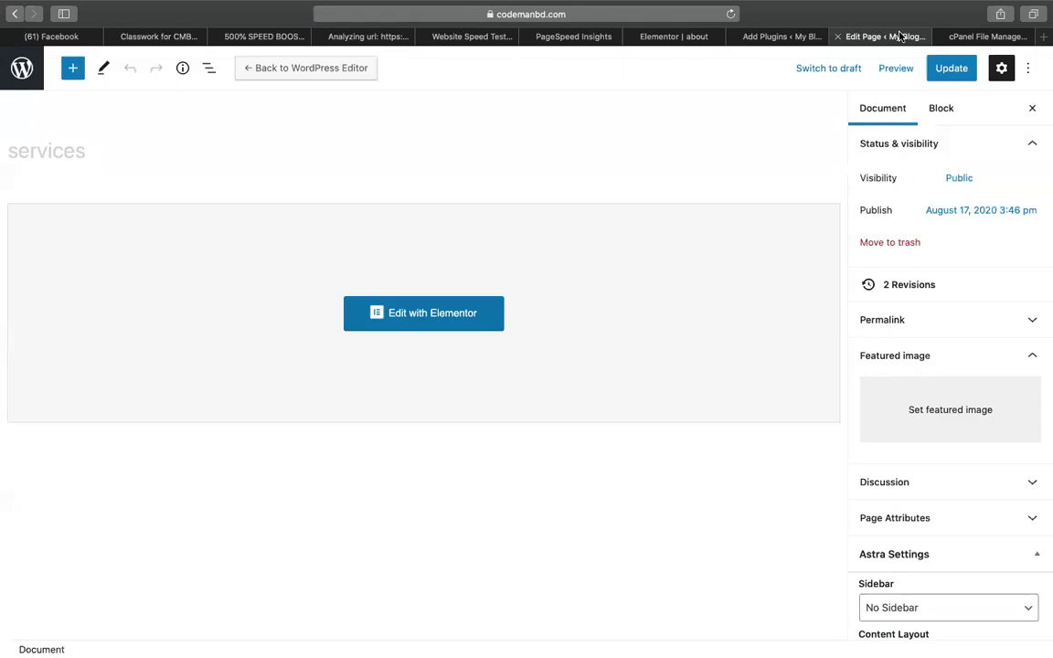
pyautogui.click(987, 36)
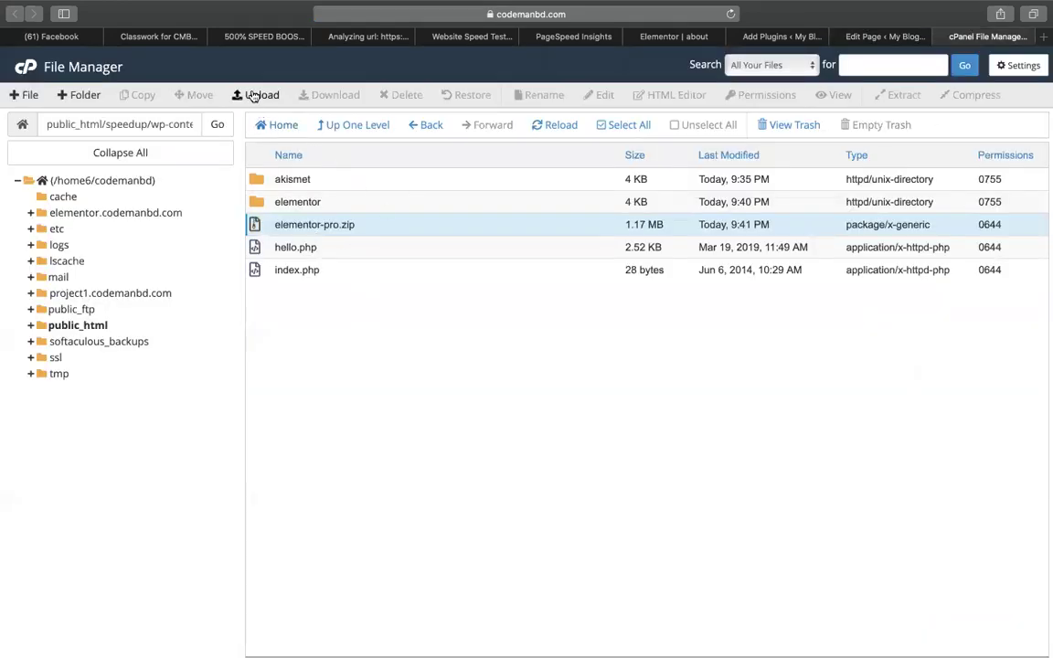
pyautogui.click(240, 95)
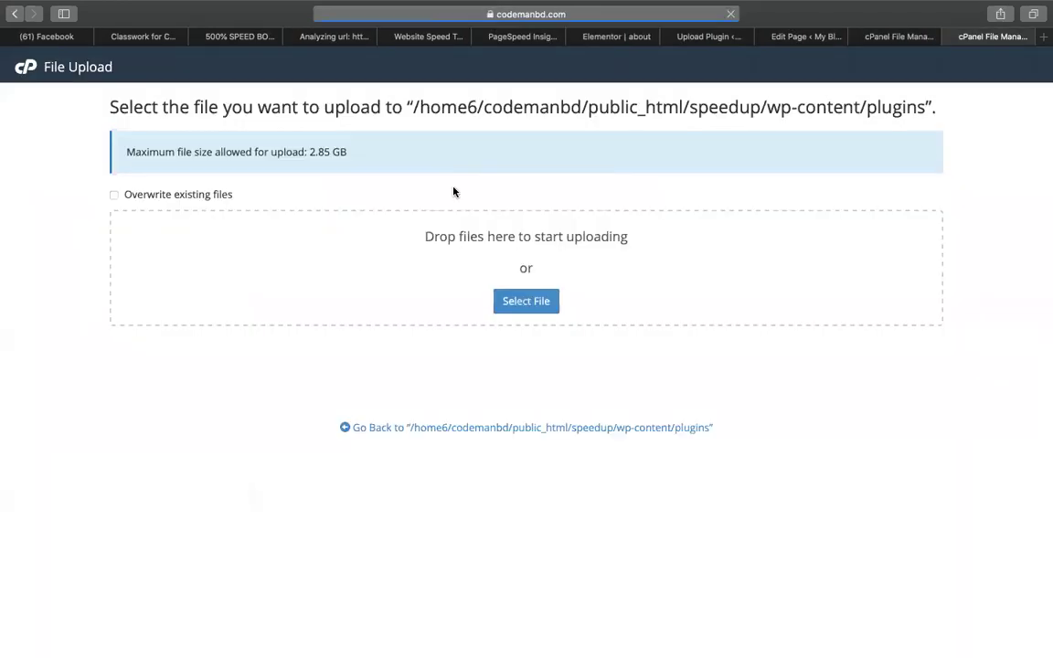
# Upload the gravityforms2checkout add-on zip from the RocketGenius add-on folder.
pyautogui.click(504, 302)
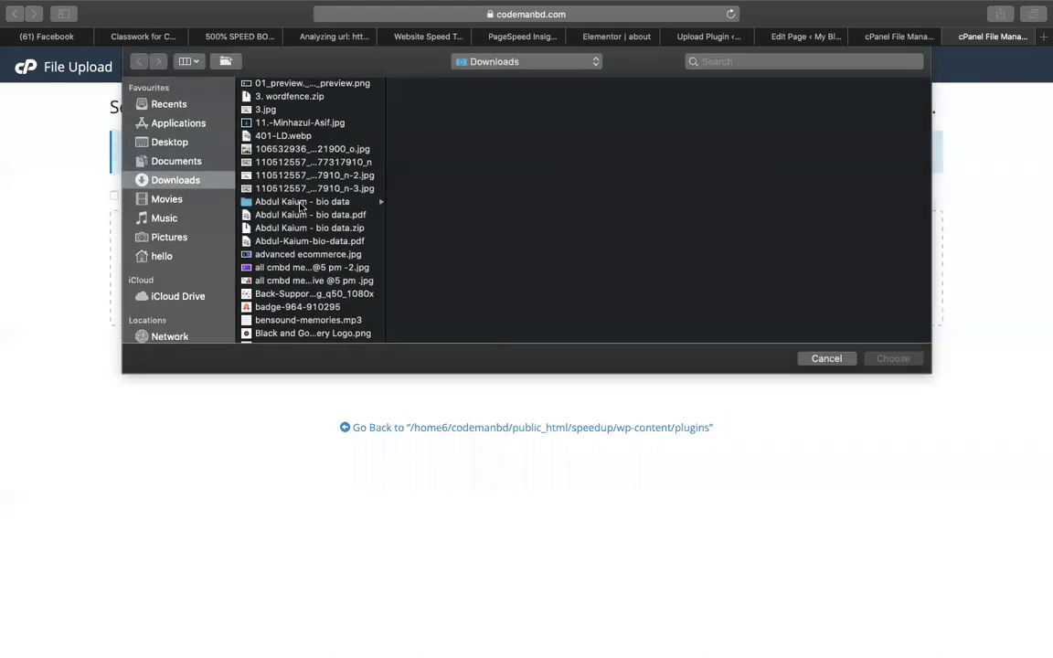
pyautogui.press('g')
pyautogui.scroll(-5, 298, 219)
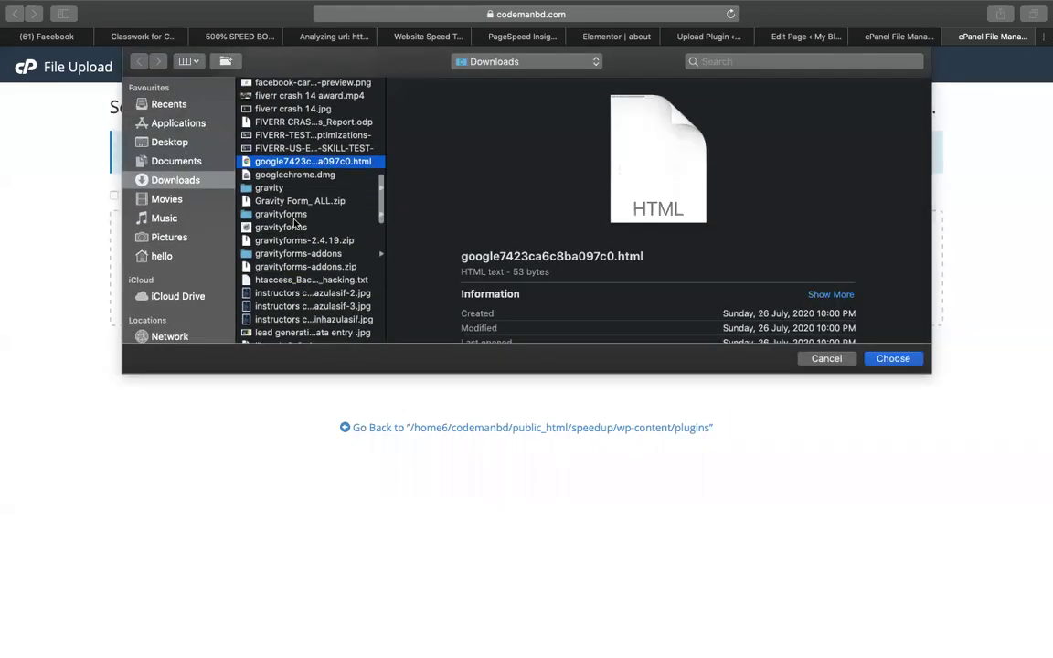
pyautogui.click(294, 200)
pyautogui.click(338, 187)
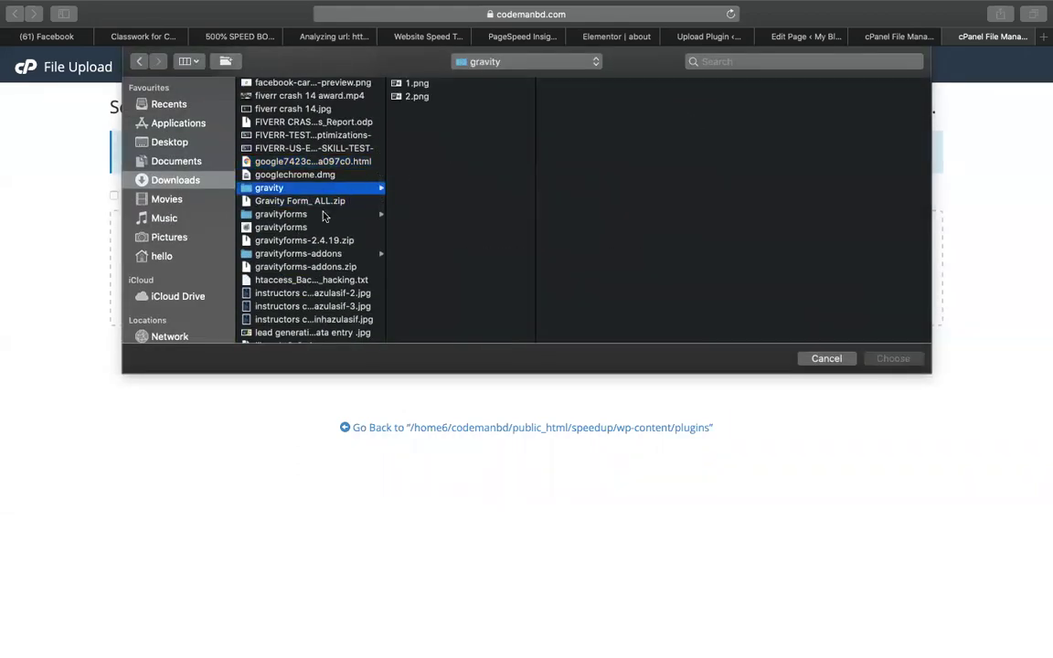
pyautogui.click(360, 255)
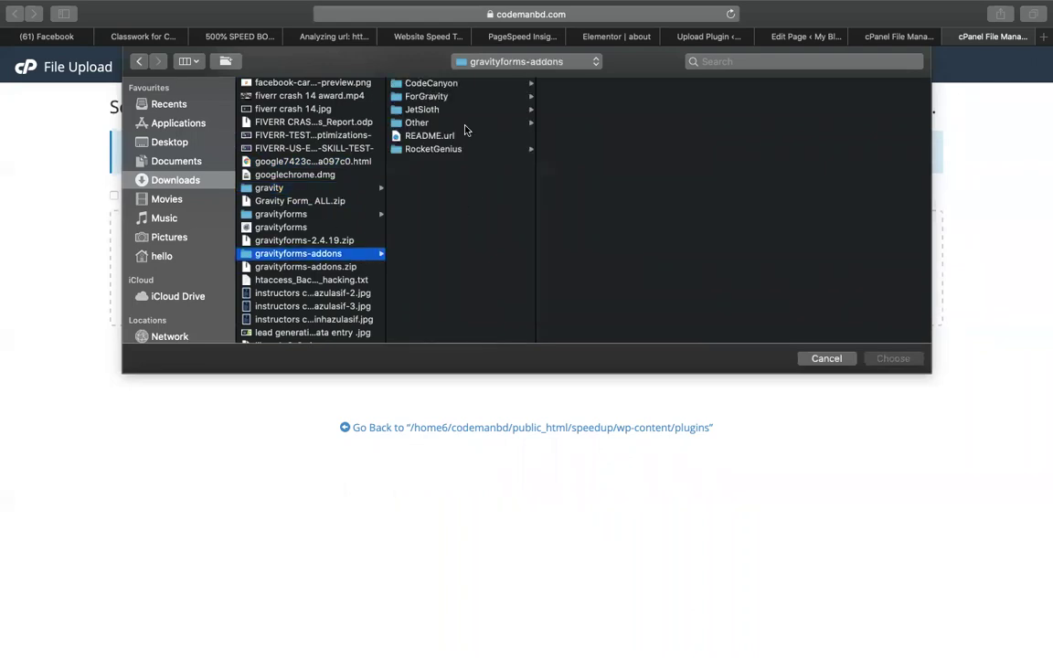
pyautogui.click(452, 150)
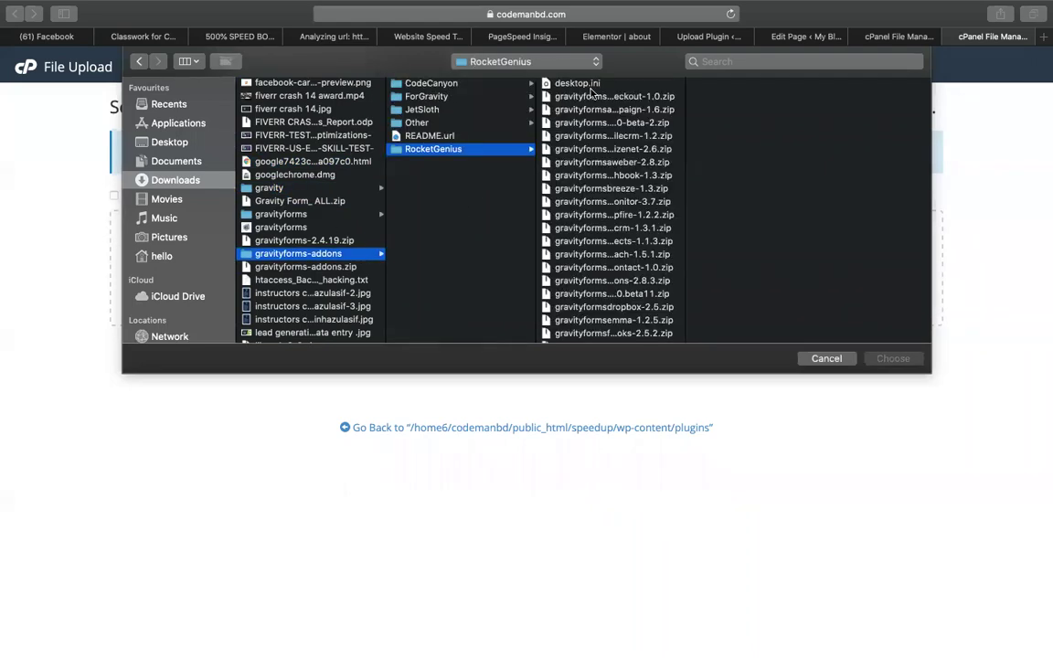
pyautogui.click(590, 91)
pyautogui.press('Down')
pyautogui.press('Down')
pyautogui.press('Down')
pyautogui.press('Down')
pyautogui.press('Down')
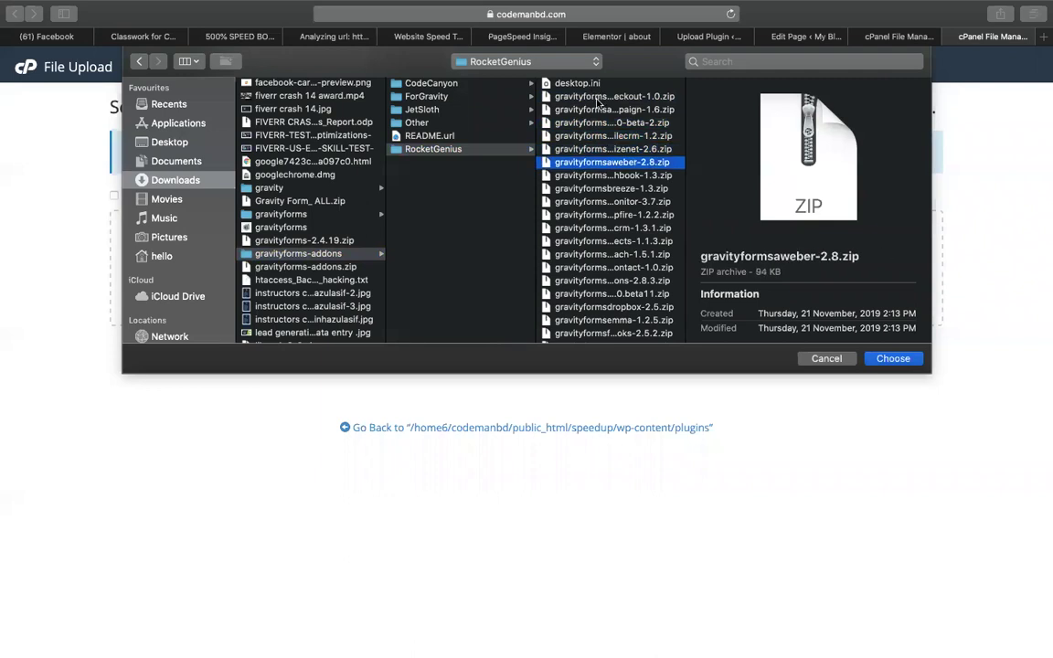
pyautogui.doubleClick(596, 101)
pyautogui.click(556, 441)
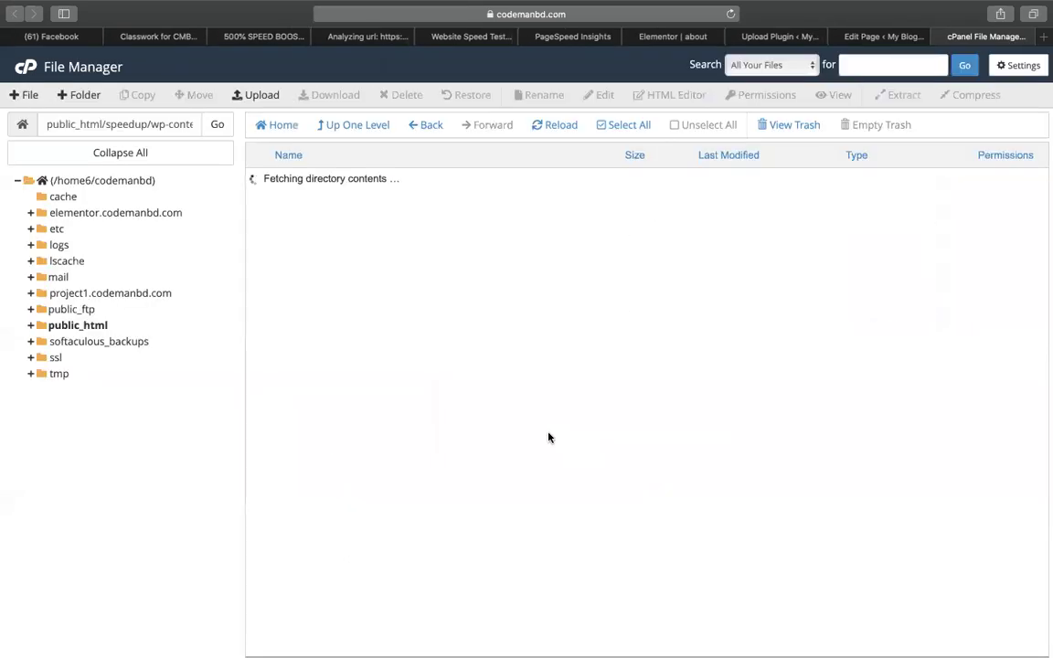
# Upload gravityformscampfire-1.2.2, gravityformscleverreach-1.5.1 and gravityformsconstantcontact-1.0 zips.
pyautogui.click(251, 94)
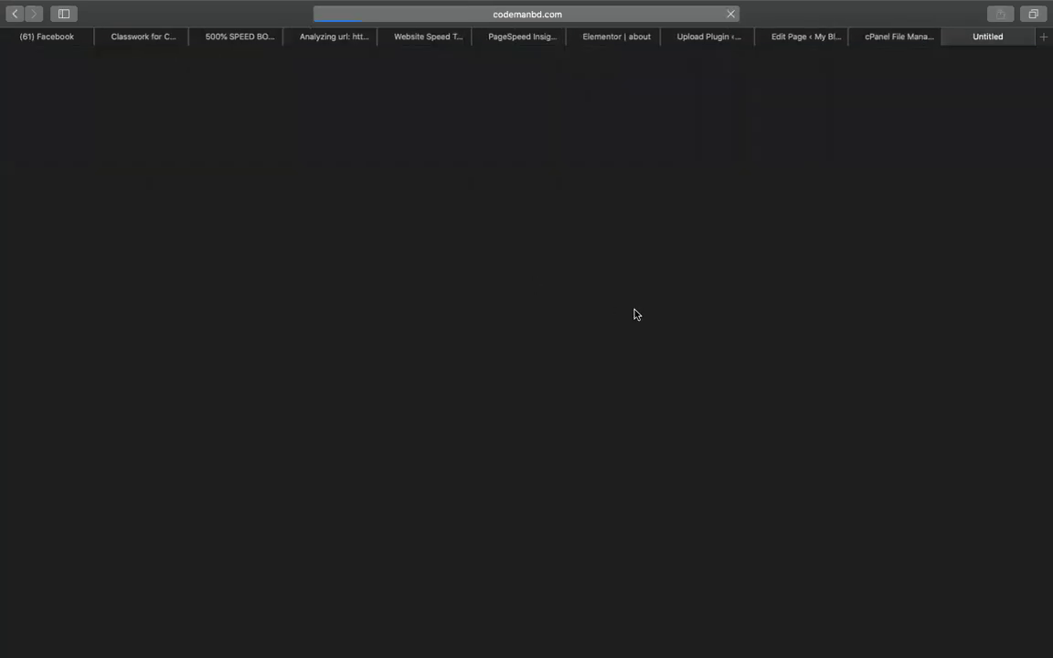
pyautogui.click(466, 243)
pyautogui.doubleClick(350, 217)
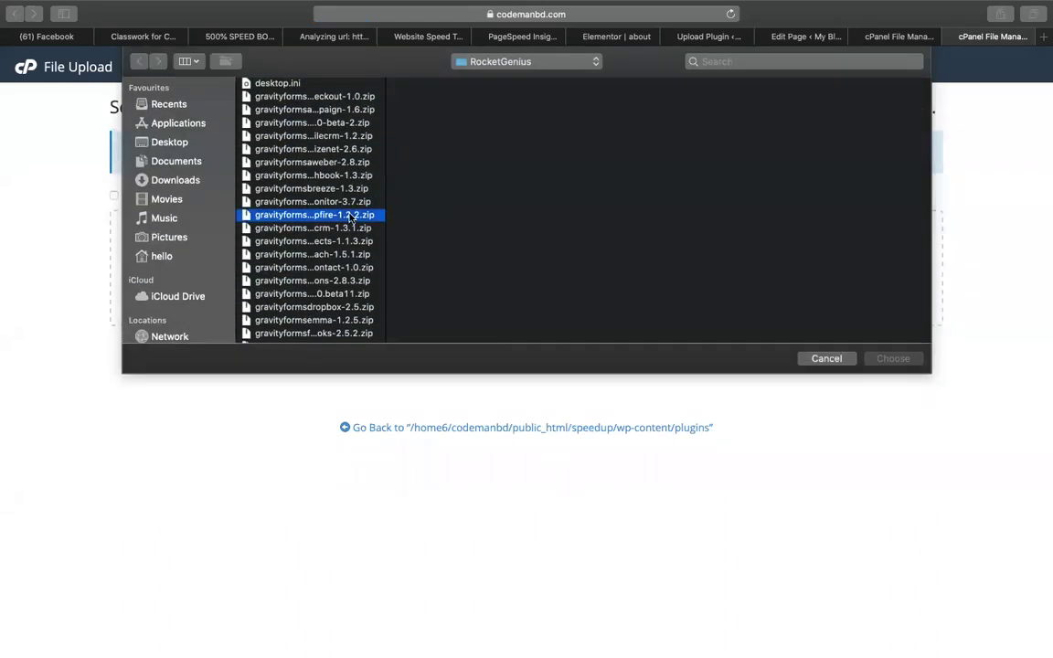
pyautogui.click(505, 313)
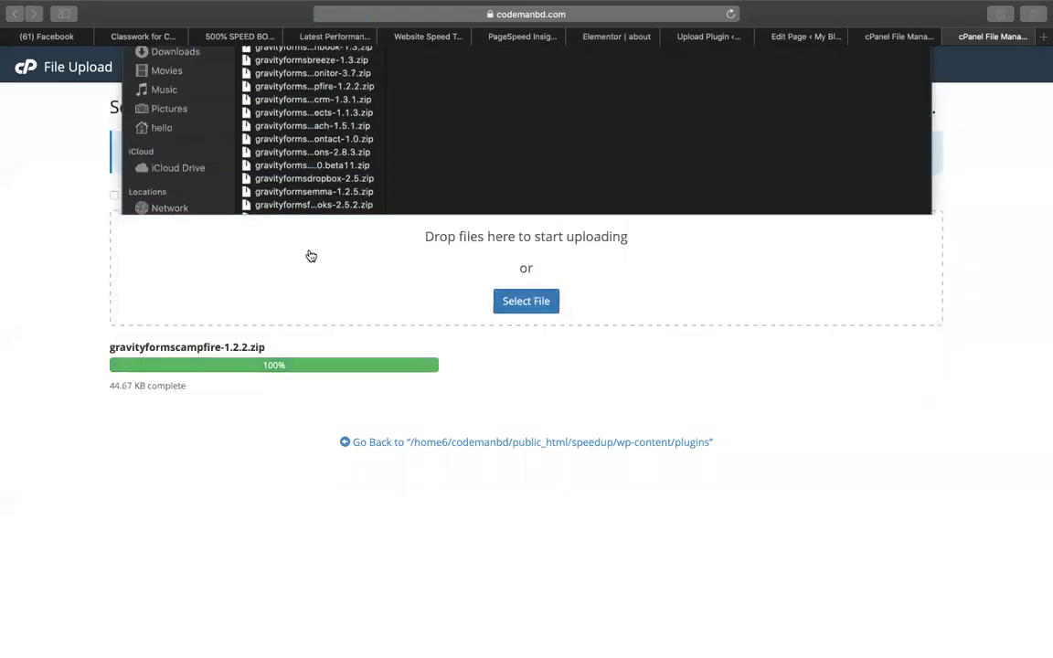
pyautogui.doubleClick(352, 272)
pyautogui.click(526, 300)
pyautogui.doubleClick(314, 275)
# Upload gravityformsgutenberg-1.0-rc-1.2 and gravityformspaypal-3.1.1 zips, then close the upload page.
pyautogui.click(524, 303)
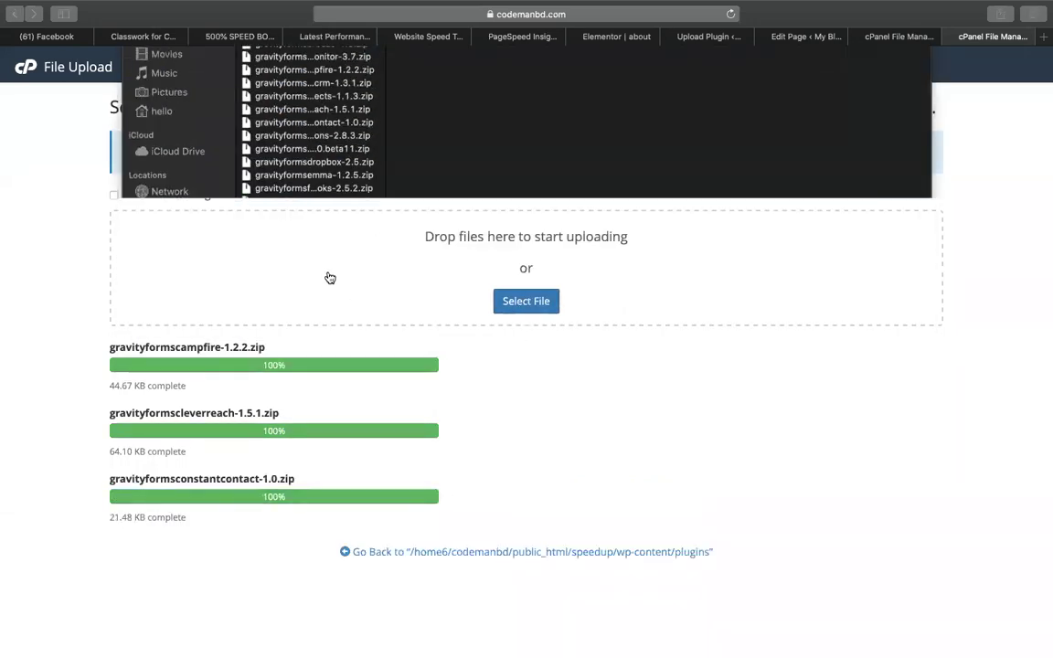
pyautogui.click(327, 276)
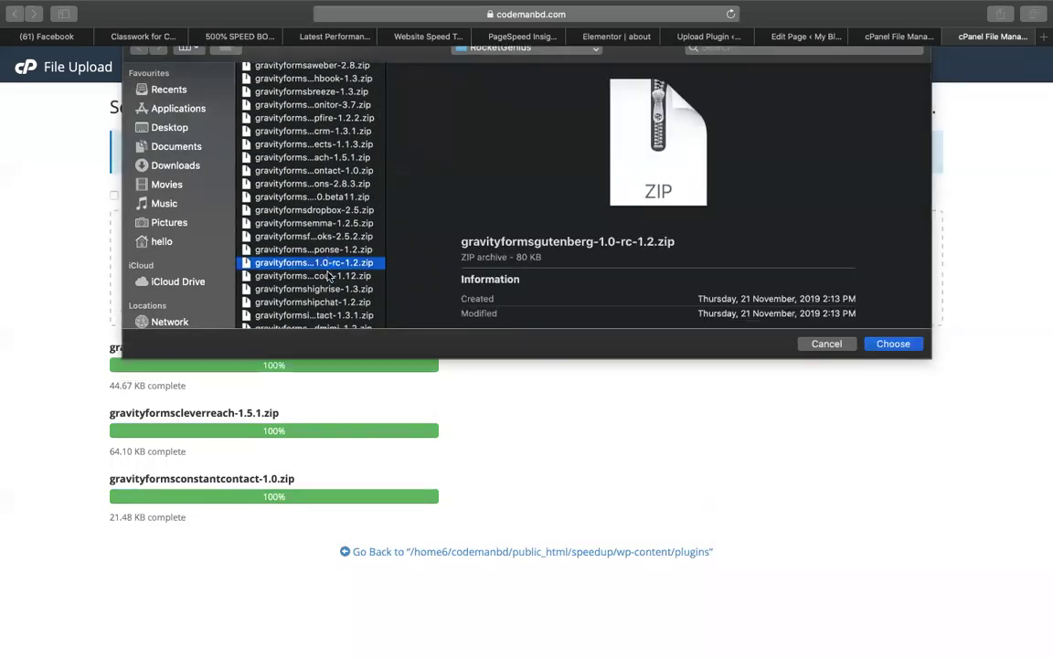
pyautogui.doubleClick(327, 264)
pyautogui.click(503, 300)
pyautogui.scroll(-10, 311, 211)
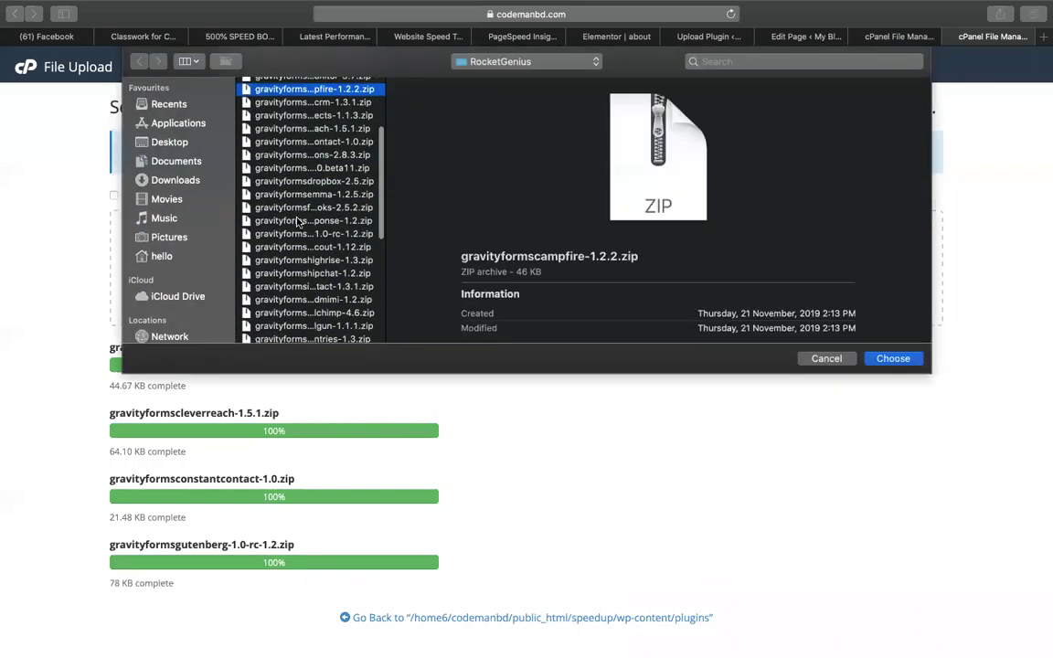
pyautogui.click(297, 220)
pyautogui.doubleClick(297, 220)
pyautogui.scroll(-2, 613, 411)
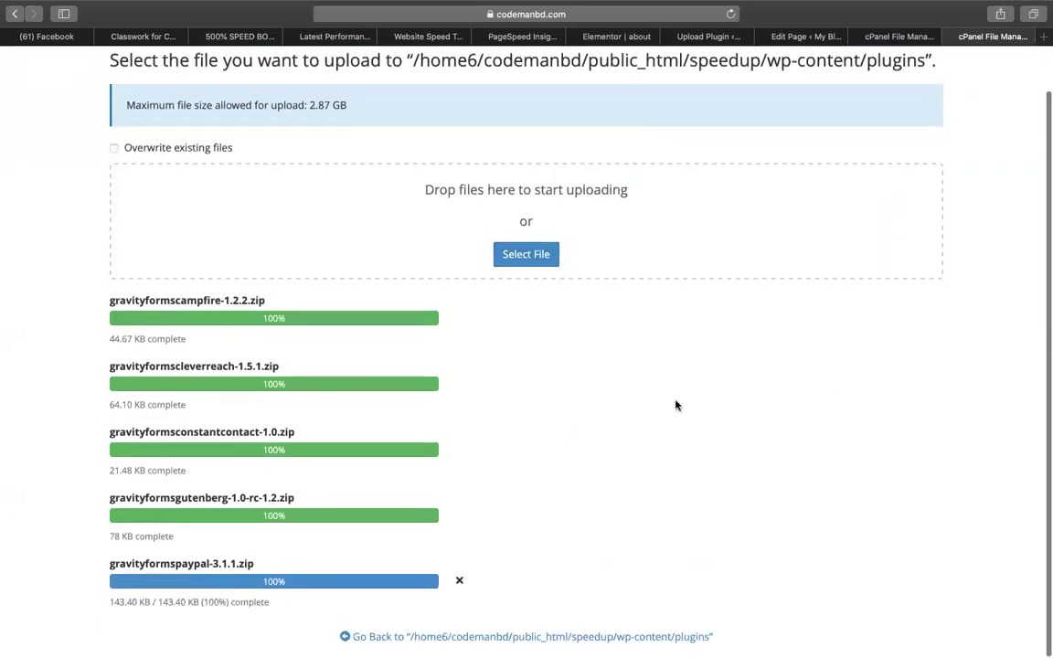
pyautogui.press('super+w')
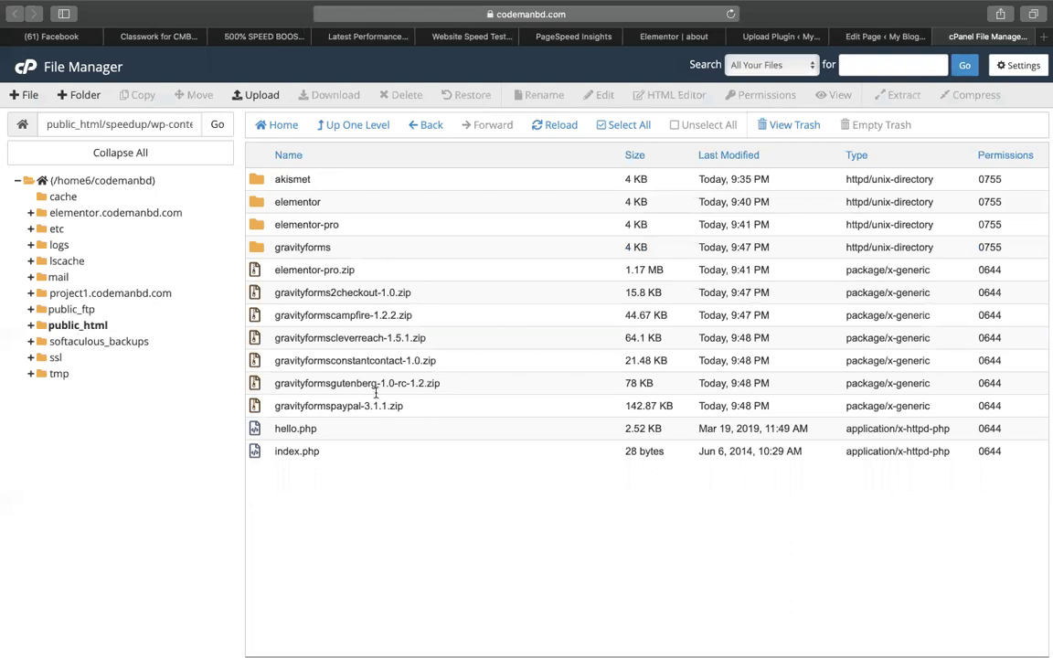
# Extract the gravityforms2checkout-1.0 and gravityformscampfire-1.2.2 zips into the plugins folder.
pyautogui.click(331, 290)
pyautogui.rightClick(333, 291)
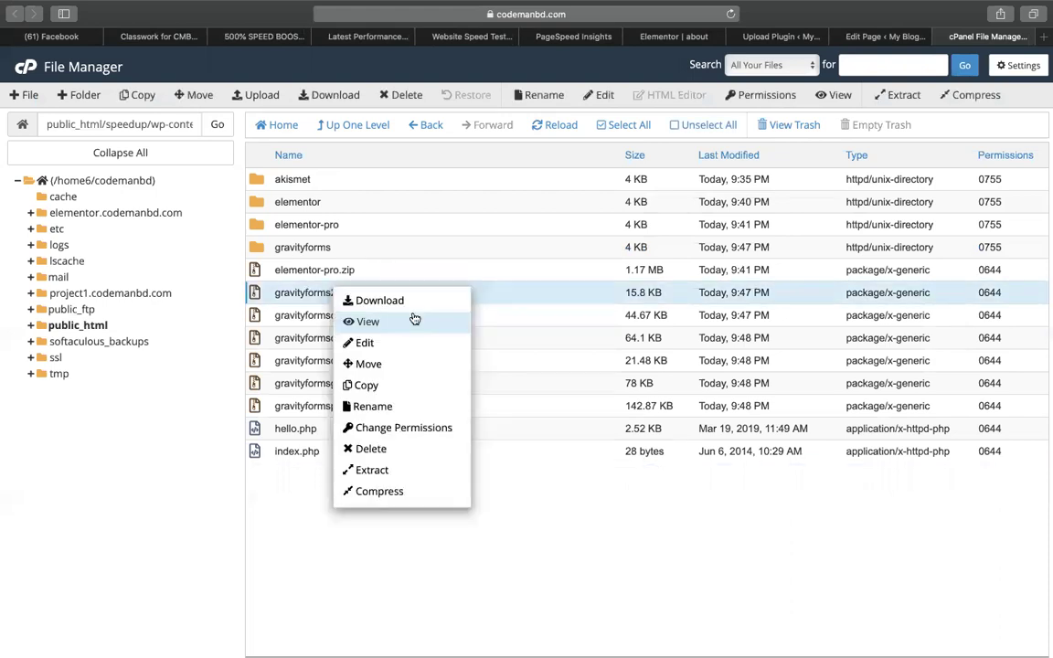
pyautogui.click(366, 469)
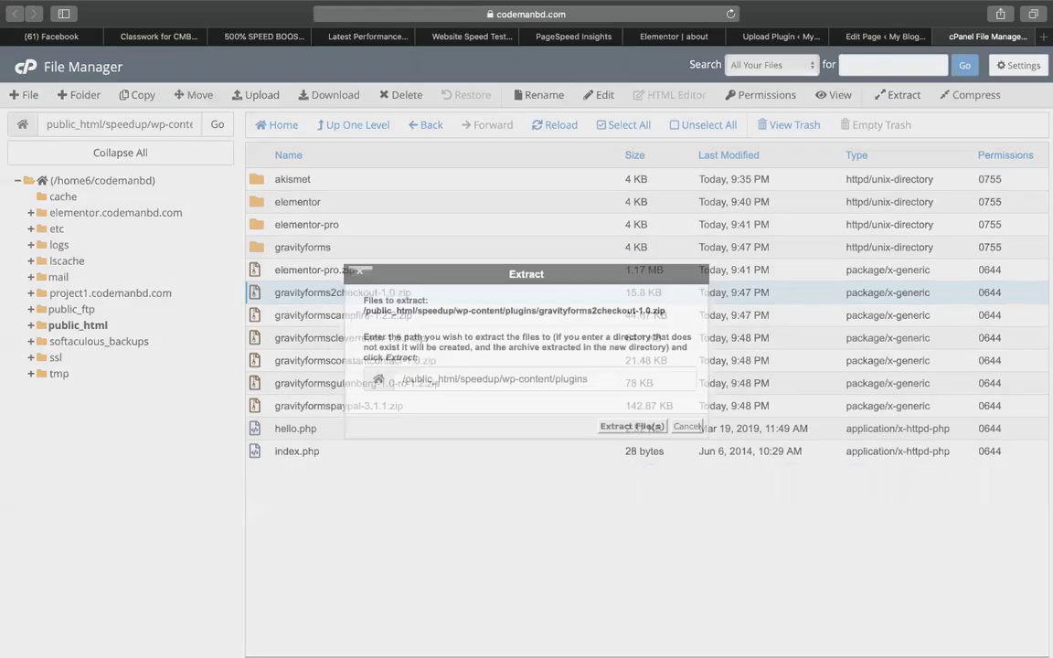
pyautogui.press('Return')
pyautogui.press('Return')
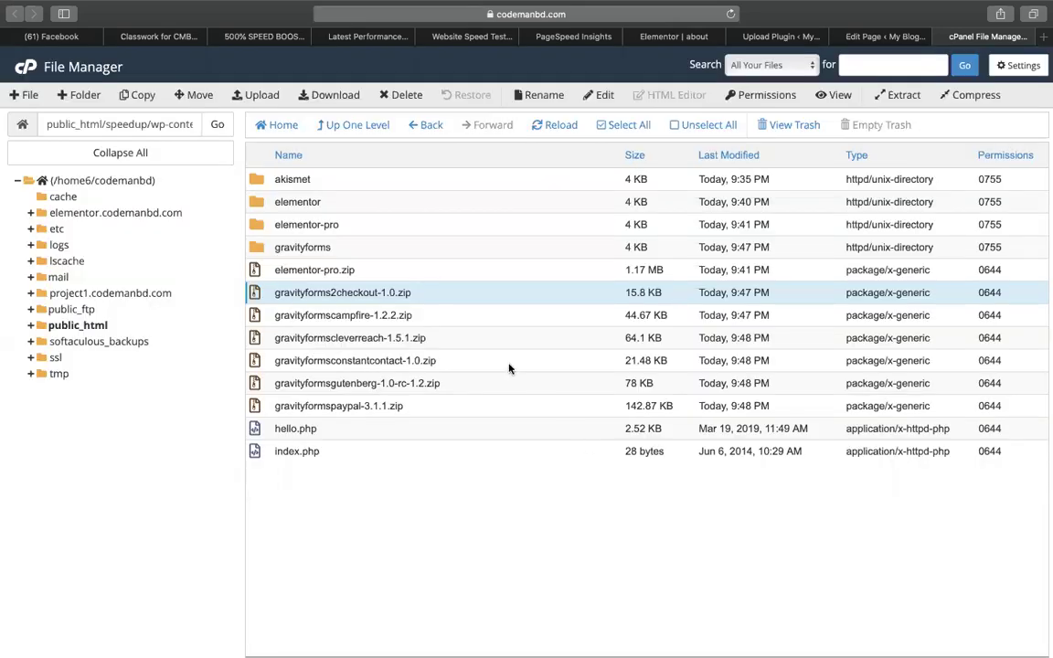
pyautogui.click(364, 313)
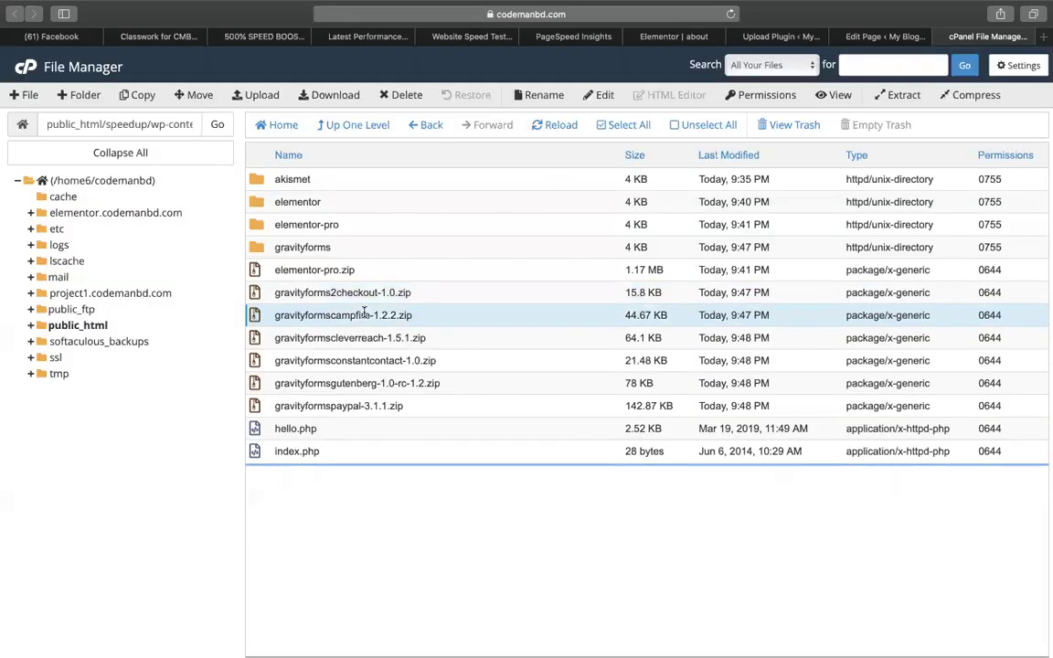
pyautogui.rightClick(364, 314)
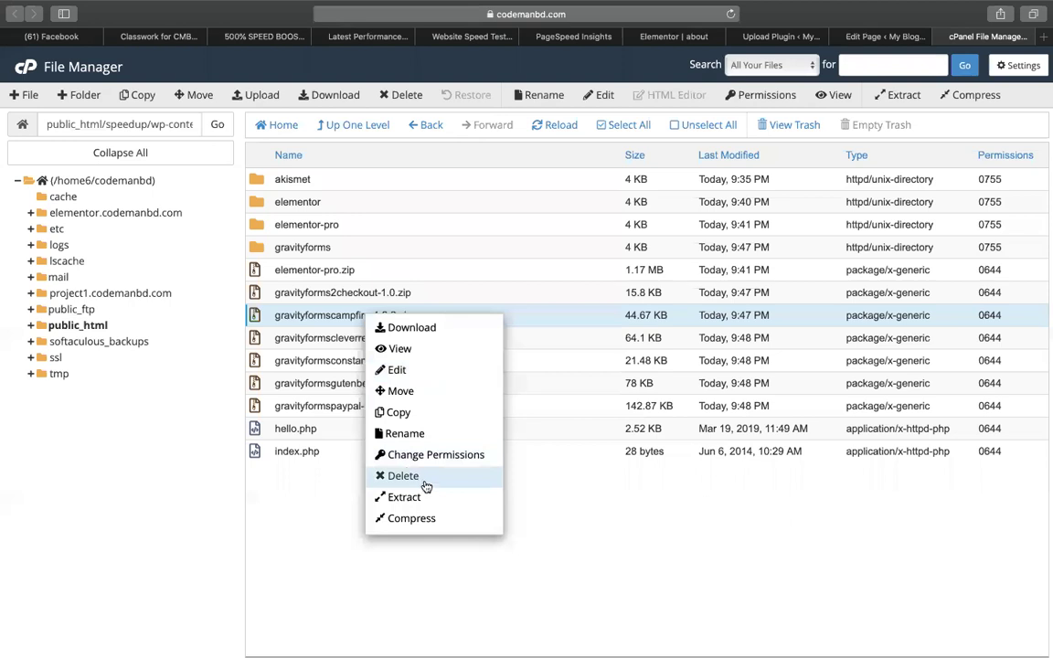
pyautogui.click(423, 497)
pyautogui.press('Return')
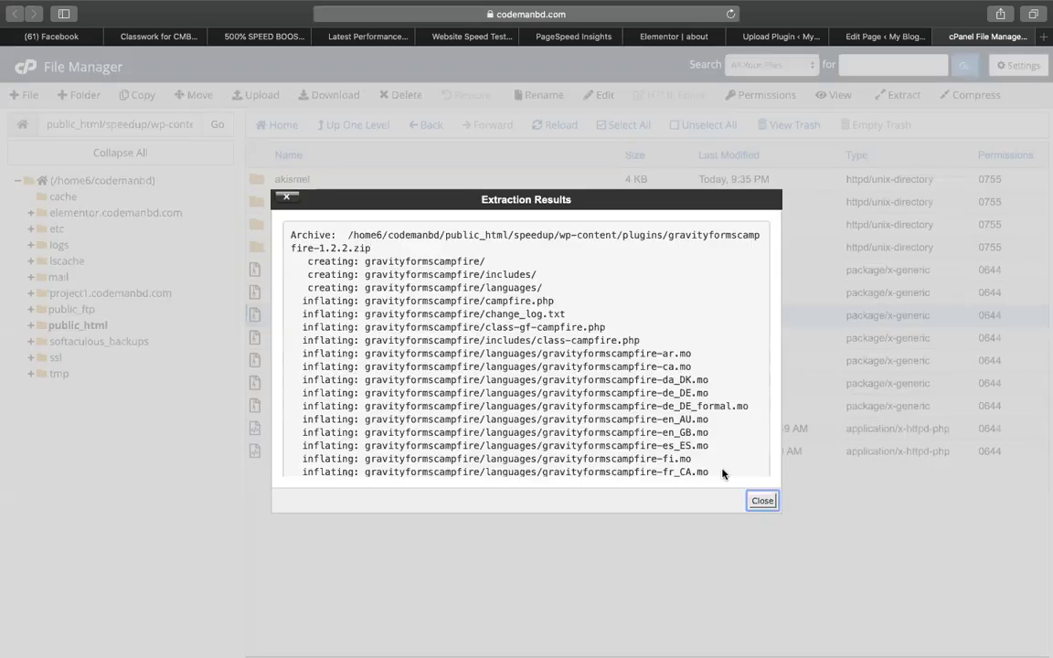
pyautogui.press('Return')
# Extract the cleverreach and constantcontact add-on archives into the plugins folder.
pyautogui.click(347, 340)
pyautogui.rightClick(347, 344)
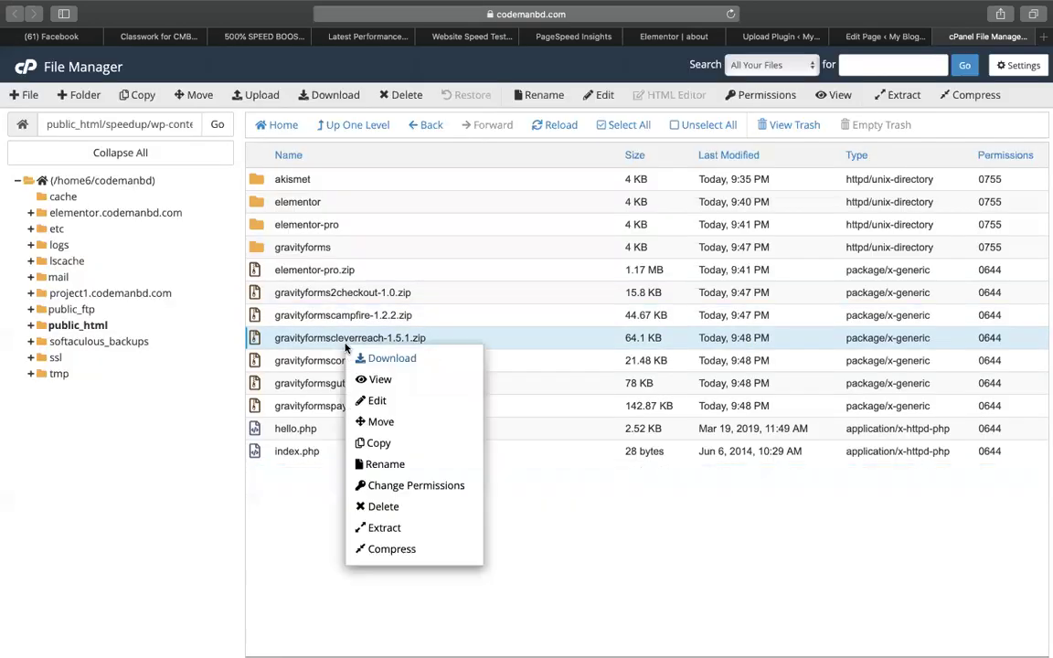
pyautogui.click(410, 526)
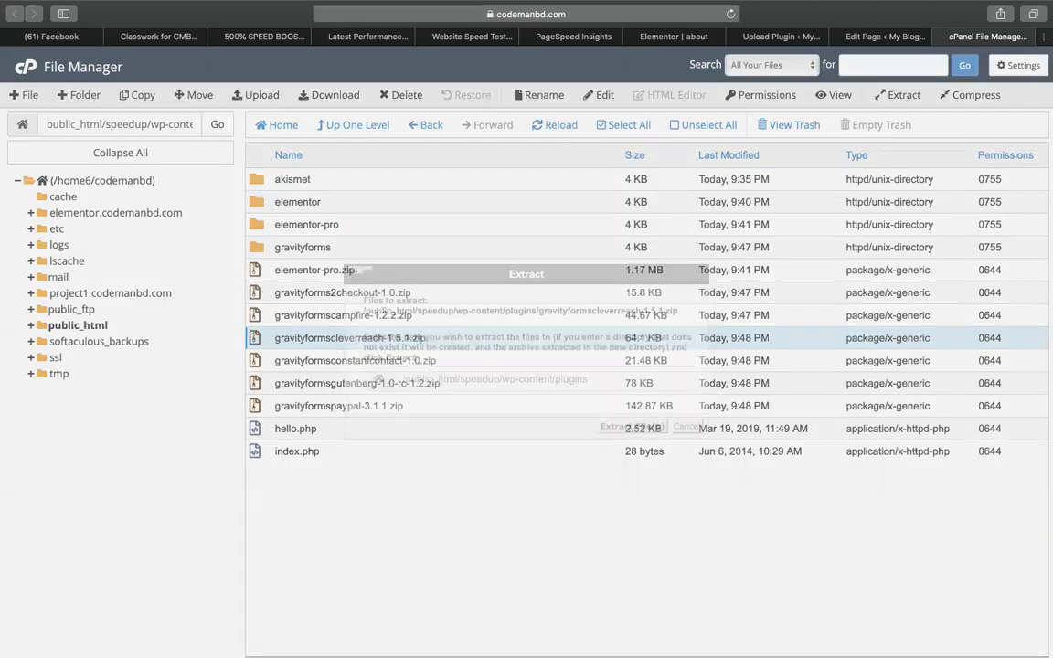
pyautogui.press('Return')
pyautogui.press('Return')
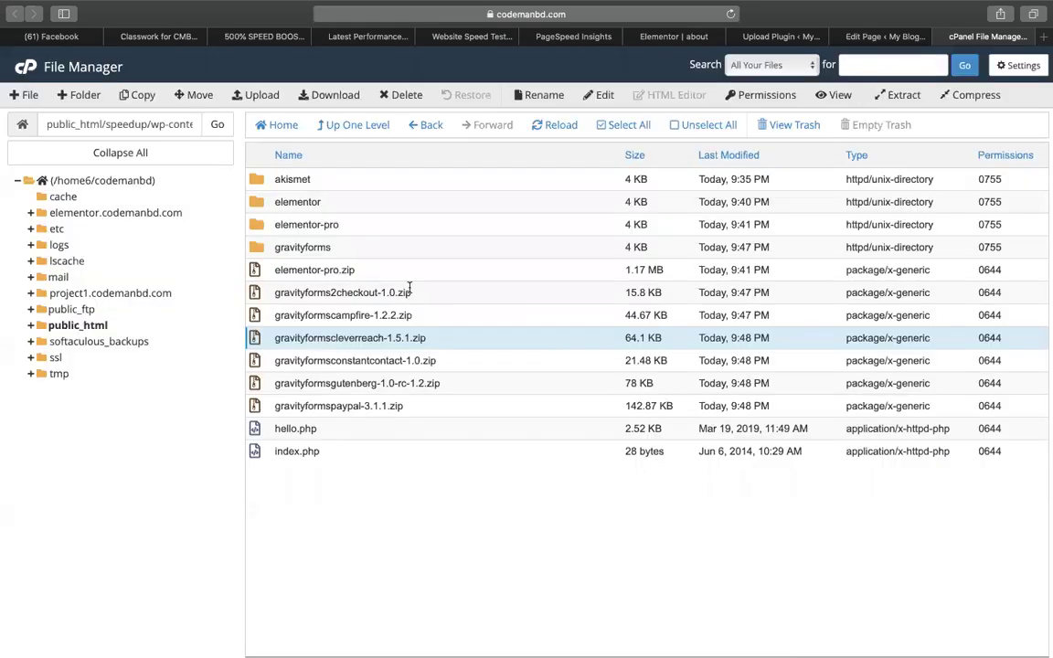
pyautogui.click(370, 360)
pyautogui.rightClick(371, 361)
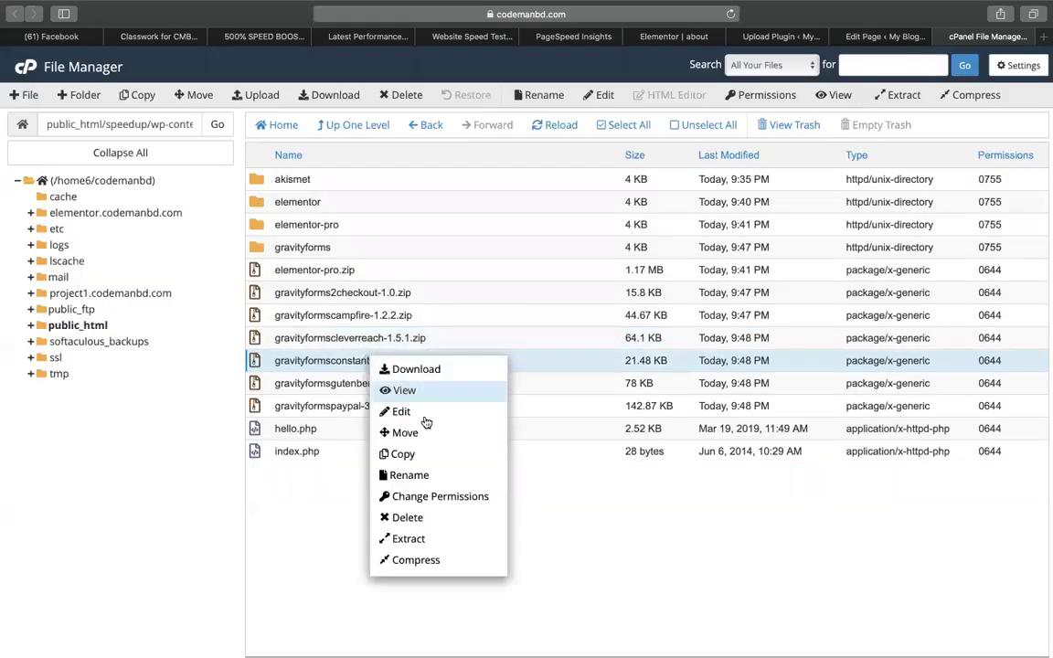
pyautogui.click(409, 539)
pyautogui.press('Return')
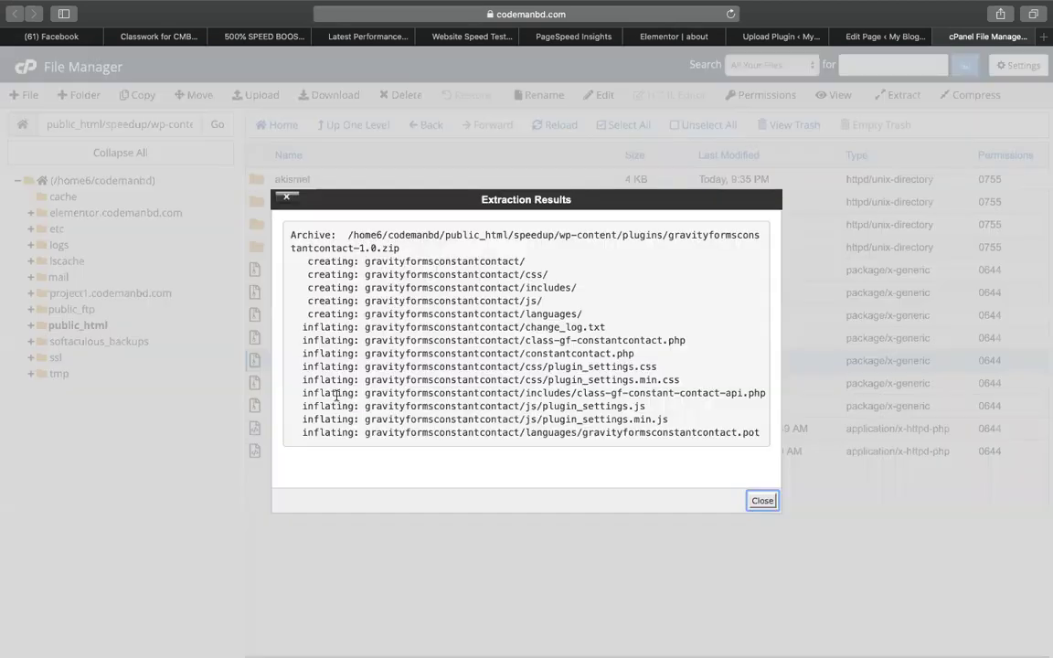
pyautogui.press('Return')
# Extract the gutenberg and paypal add-on archives into the plugins folder.
pyautogui.click(274, 383)
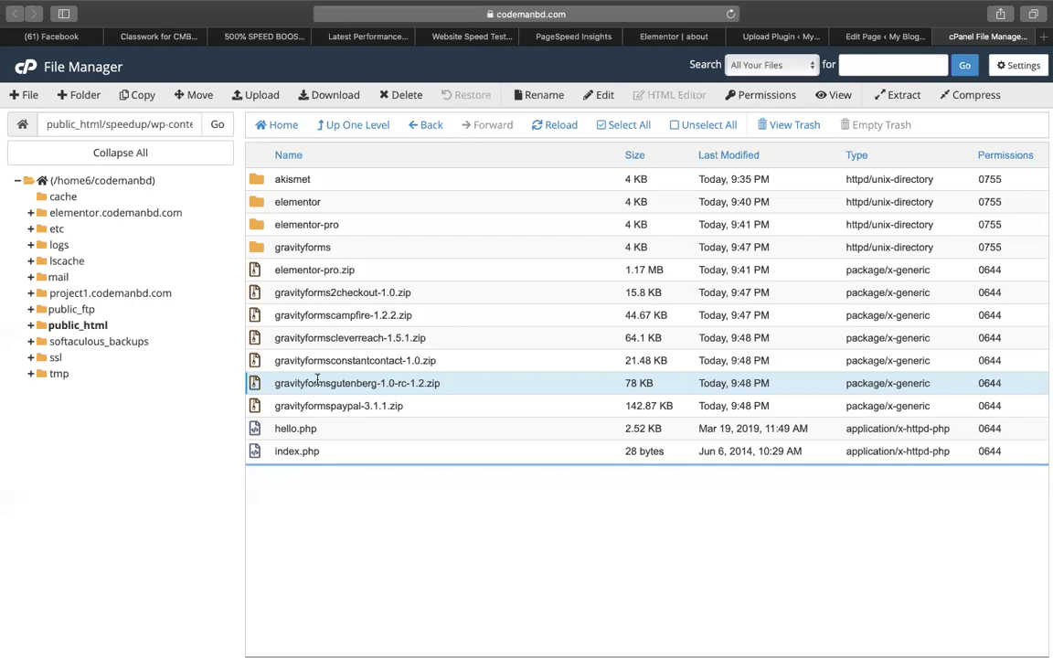
pyautogui.rightClick(283, 387)
pyautogui.click(352, 564)
pyautogui.press('Return')
pyautogui.press('Return')
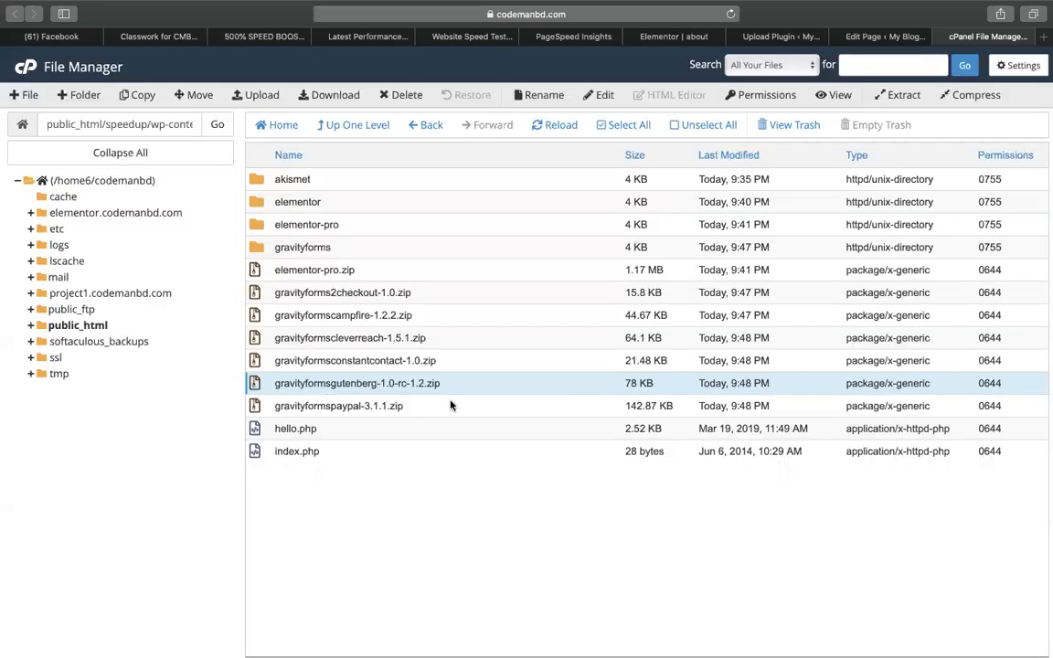
pyautogui.click(347, 405)
pyautogui.rightClick(348, 406)
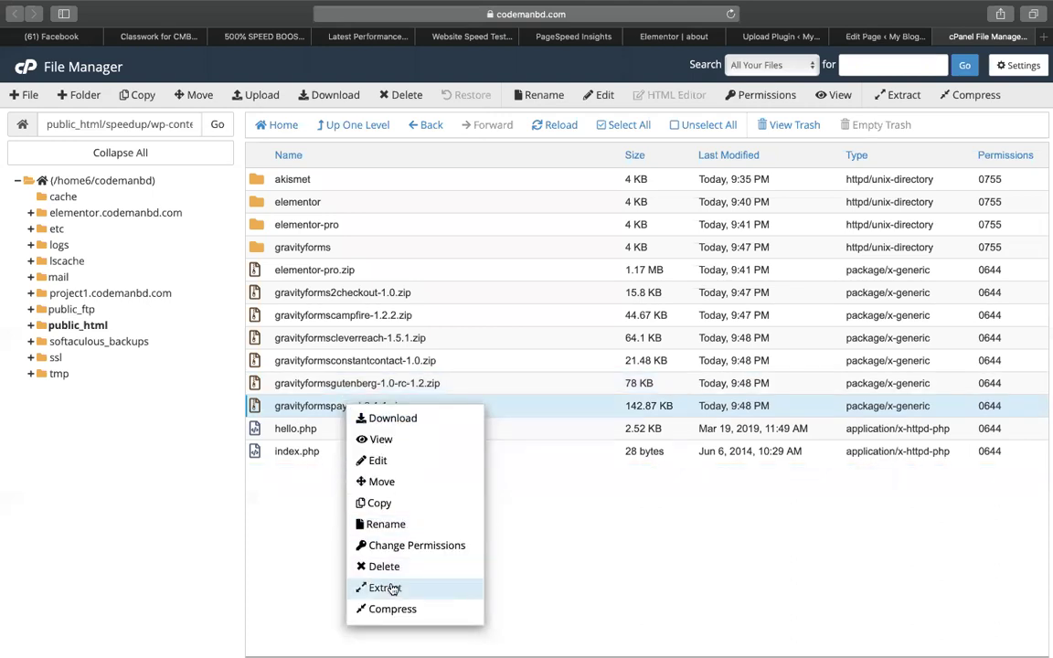
pyautogui.click(385, 587)
pyautogui.press('Return')
pyautogui.press('Return')
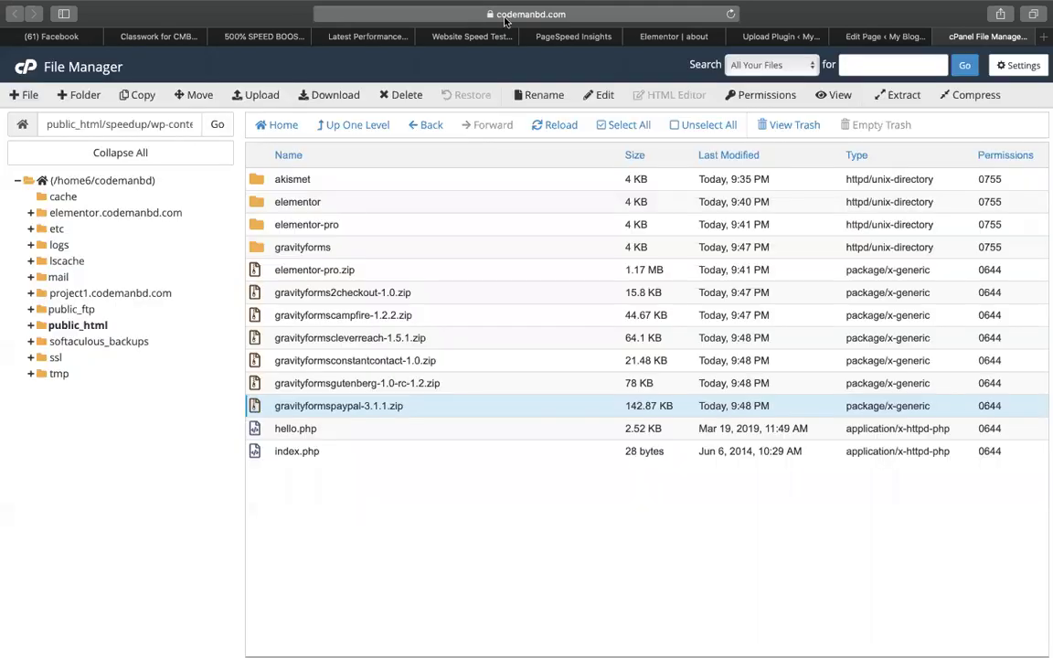
pyautogui.click(653, 36)
# Activate the newly installed Gravity Forms plugin.
pyautogui.click(880, 35)
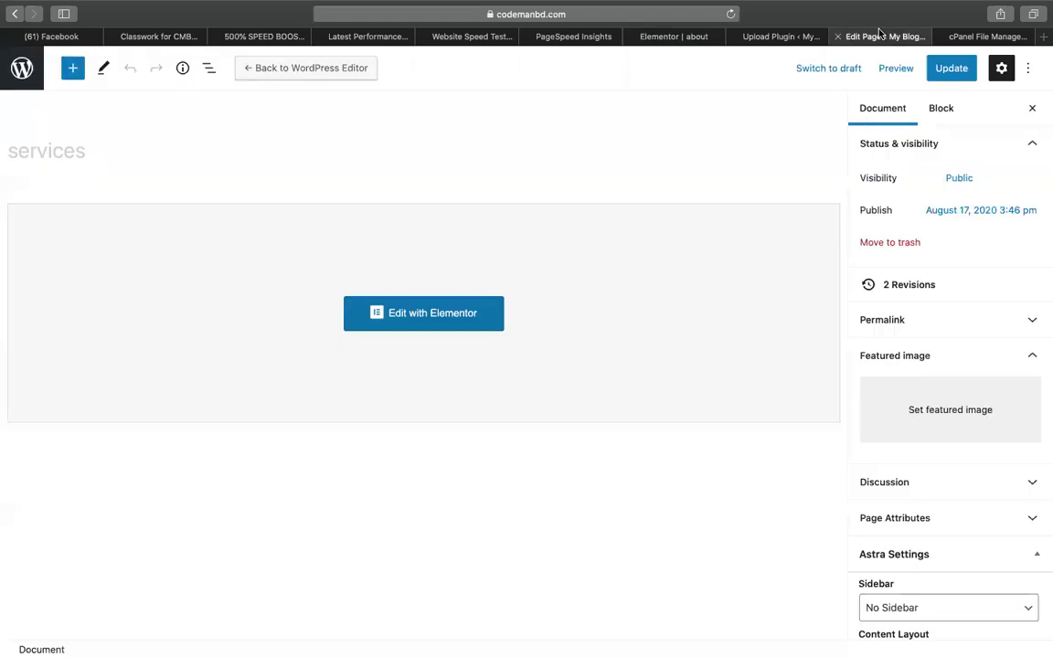
pyautogui.click(789, 36)
pyautogui.click(187, 203)
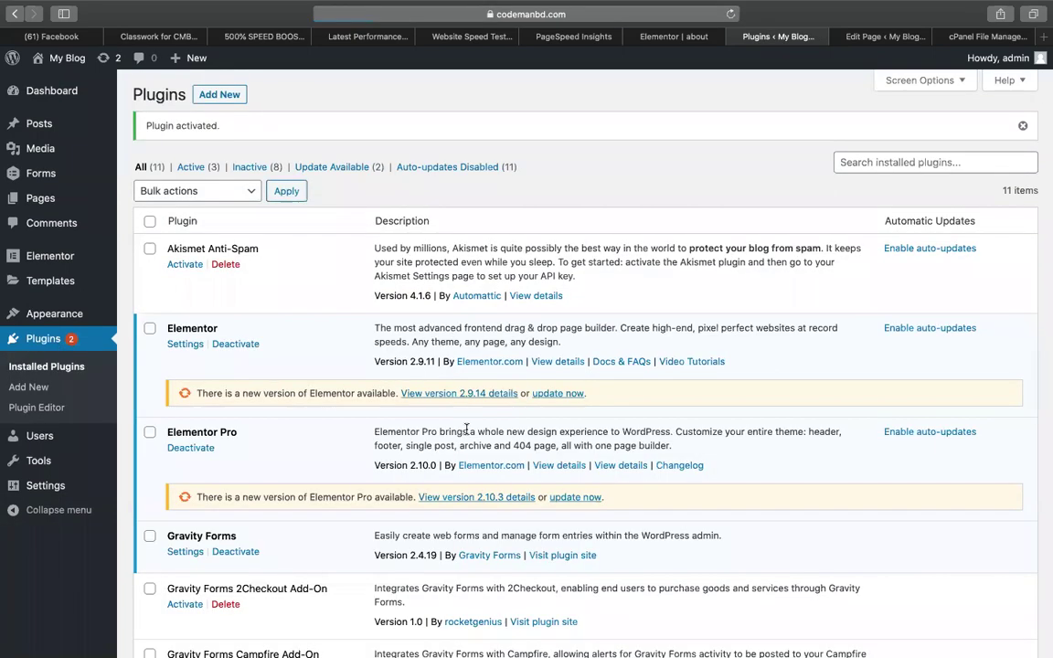
# Select all eleven plugins, bulk-activate them, then view the GTmetrix report.
pyautogui.click(149, 221)
pyautogui.click(183, 190)
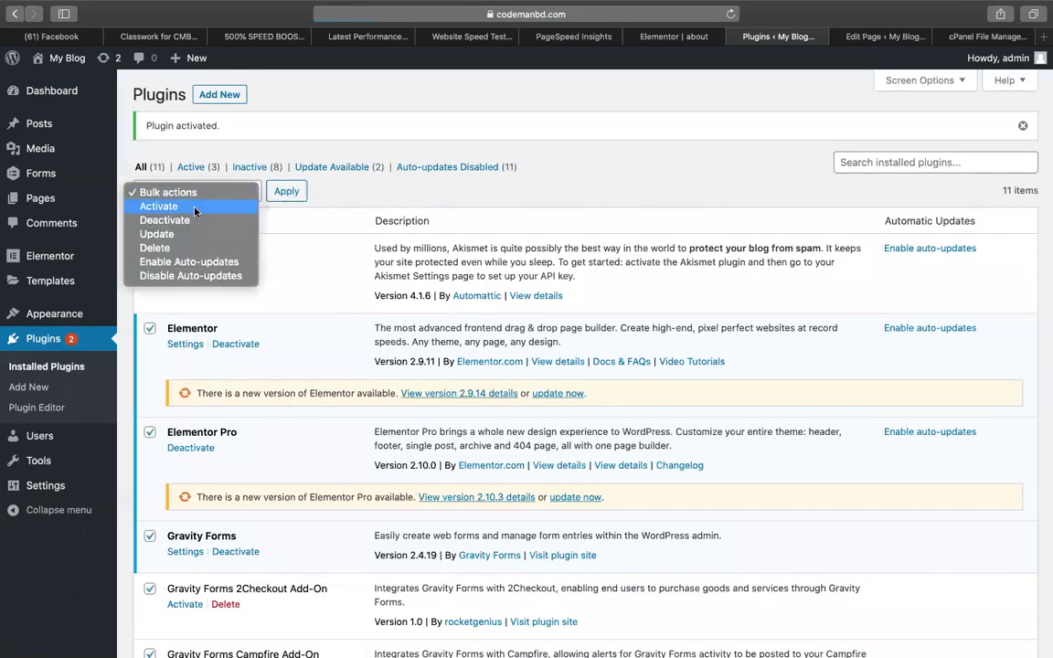
pyautogui.click(158, 206)
pyautogui.click(286, 191)
pyautogui.scroll(-6, 490, 291)
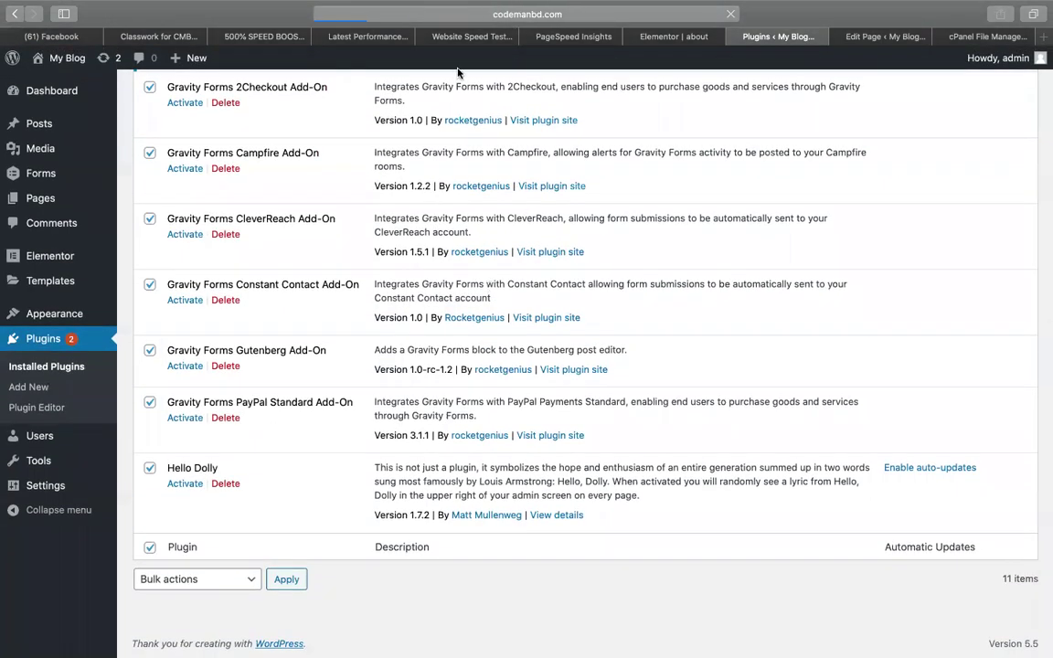
pyautogui.click(341, 34)
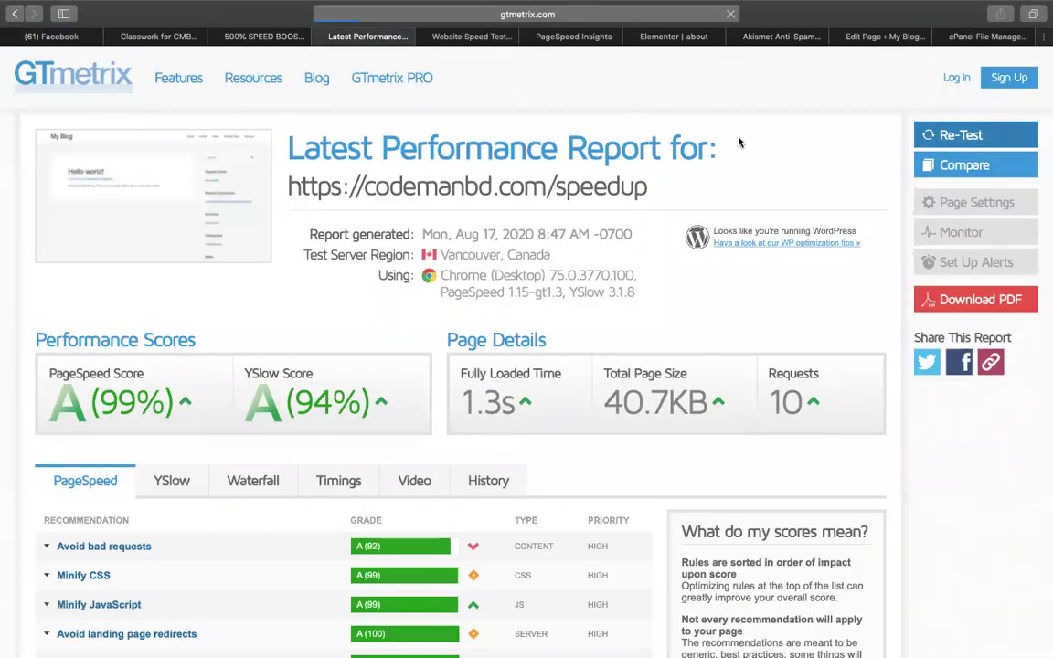
# Start a new Pingdom test and reanalyze codemanbd.com/speedup in PageSpeed Insights.
pyautogui.click(443, 35)
pyautogui.click(808, 194)
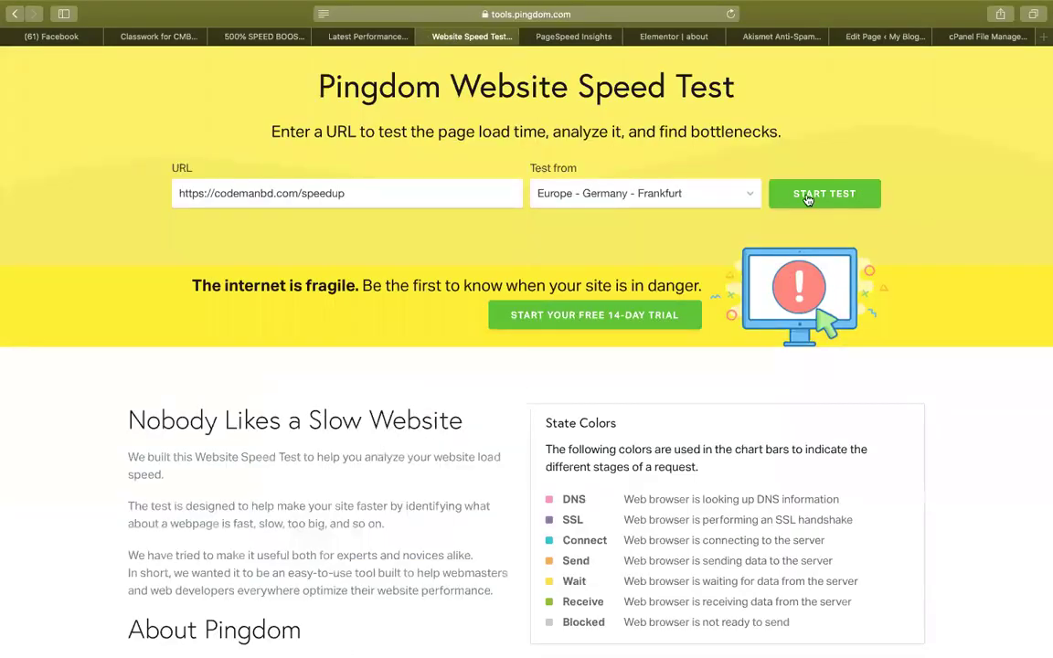
pyautogui.click(574, 37)
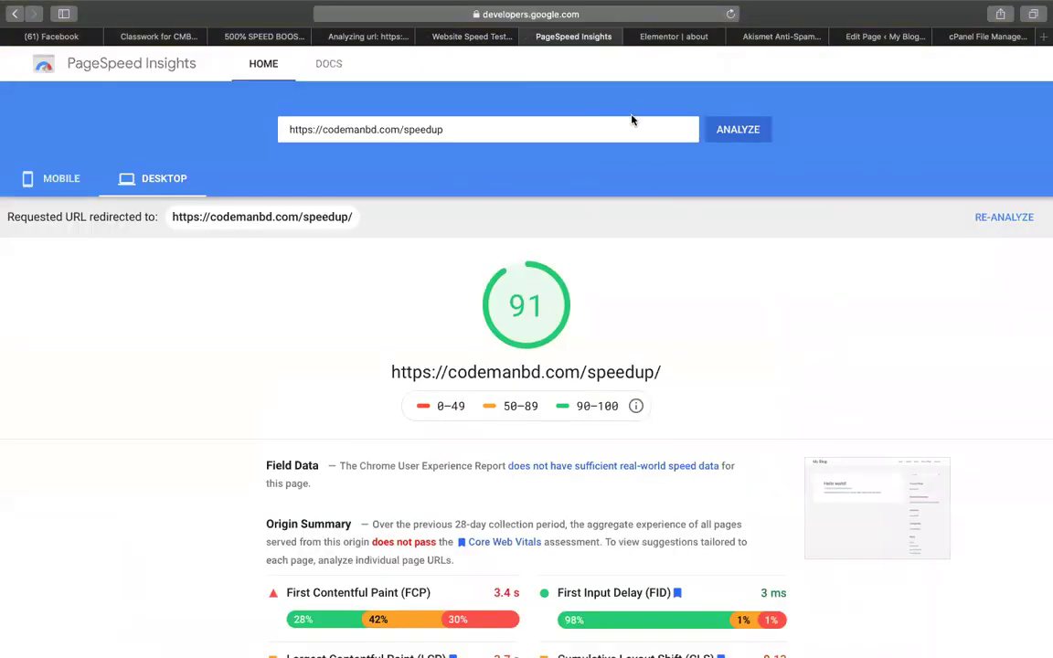
pyautogui.click(736, 128)
pyautogui.click(340, 39)
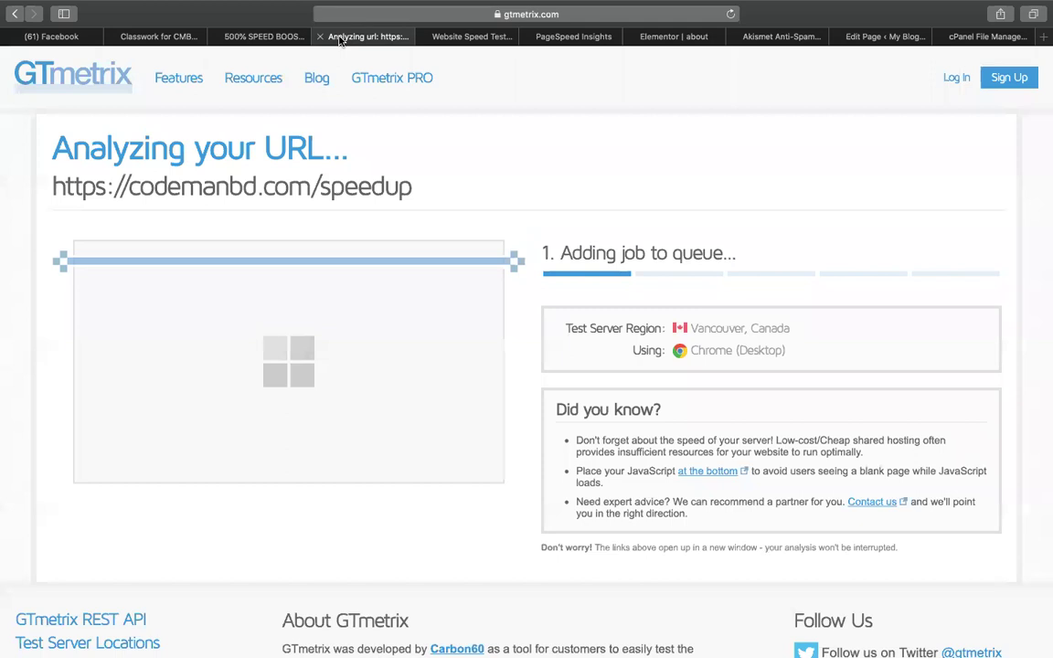
pyautogui.click(457, 37)
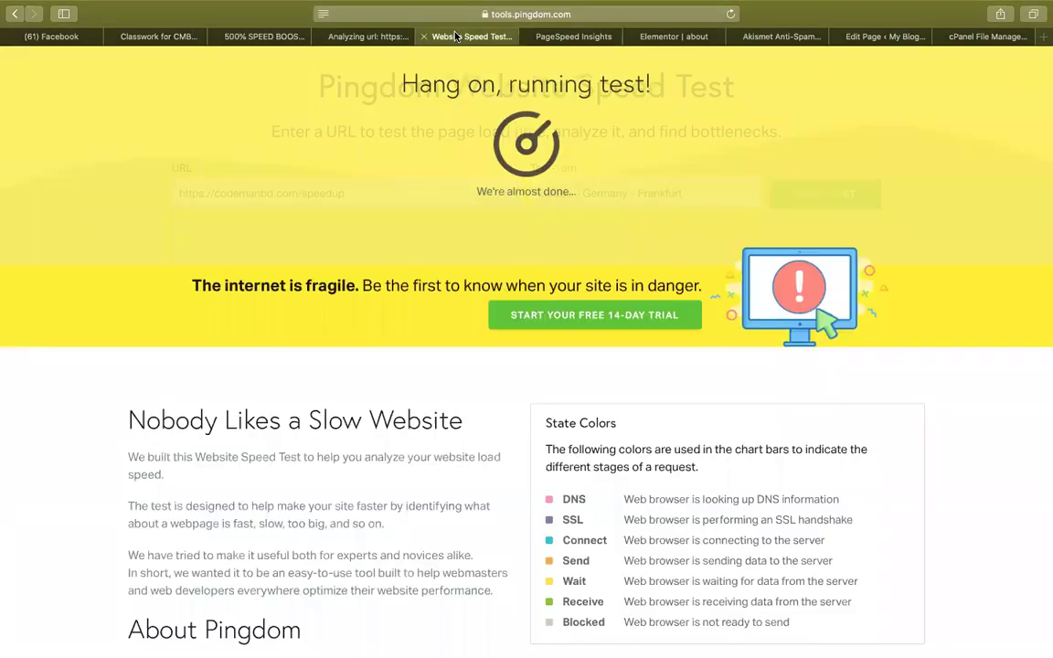
pyautogui.click(574, 39)
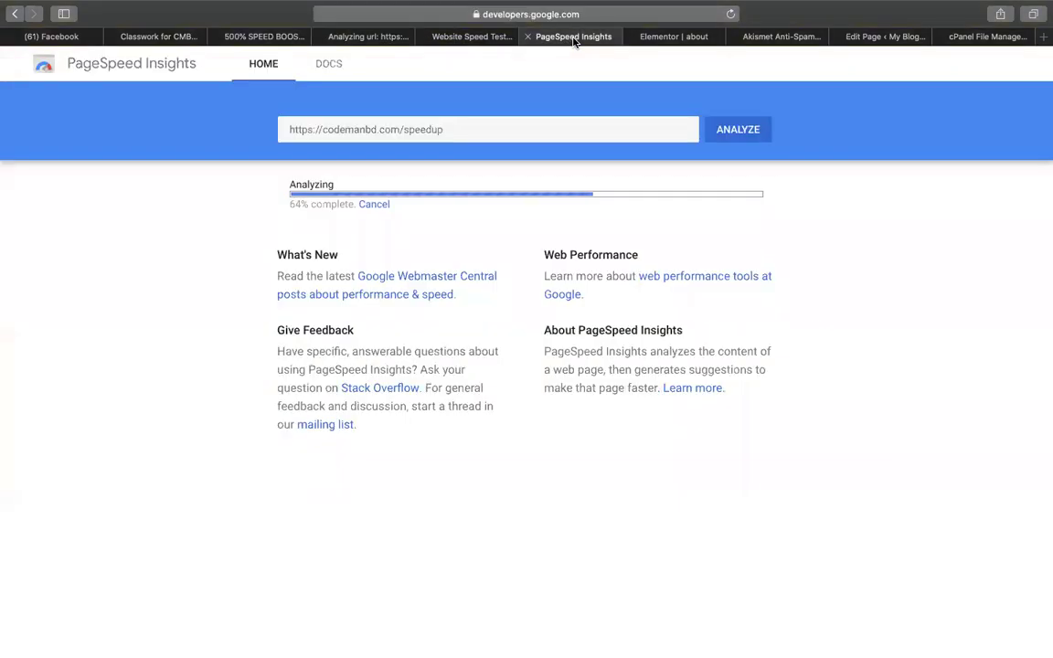
# Review PageSpeed's score of 97 and desktop results, plus Pingdom's A 91 at 500 ms.
pyautogui.click(777, 36)
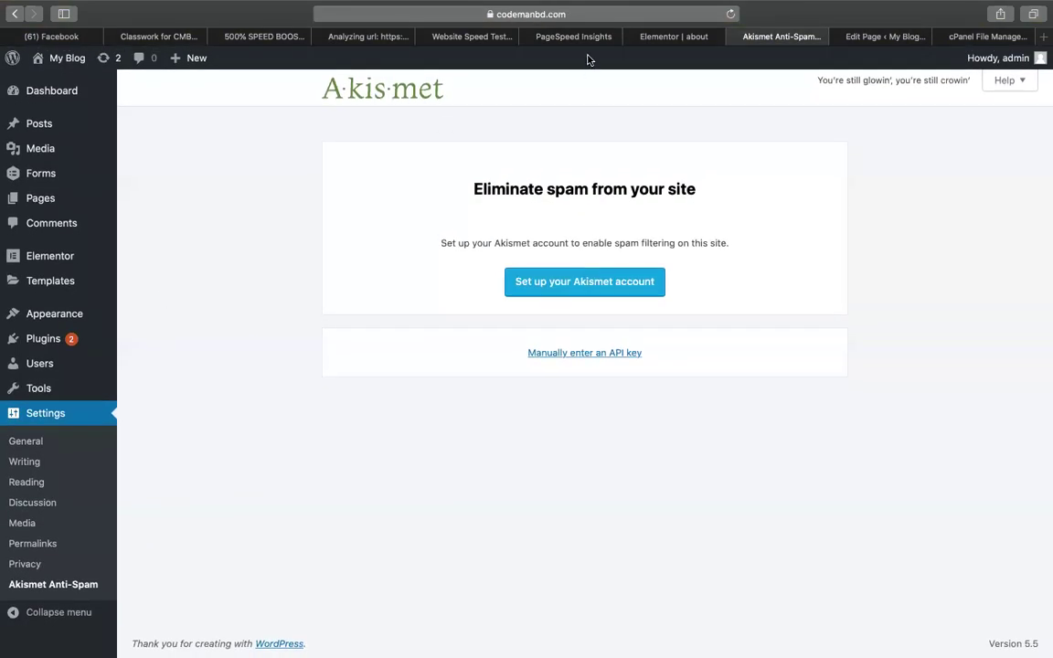
pyautogui.click(576, 36)
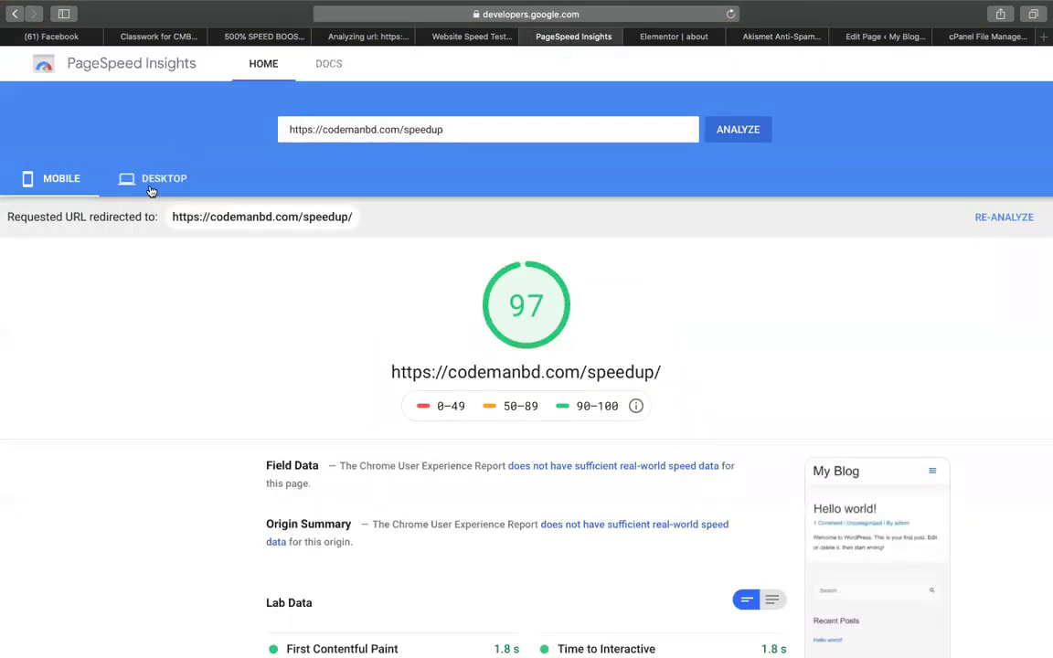
pyautogui.click(151, 188)
pyautogui.click(467, 38)
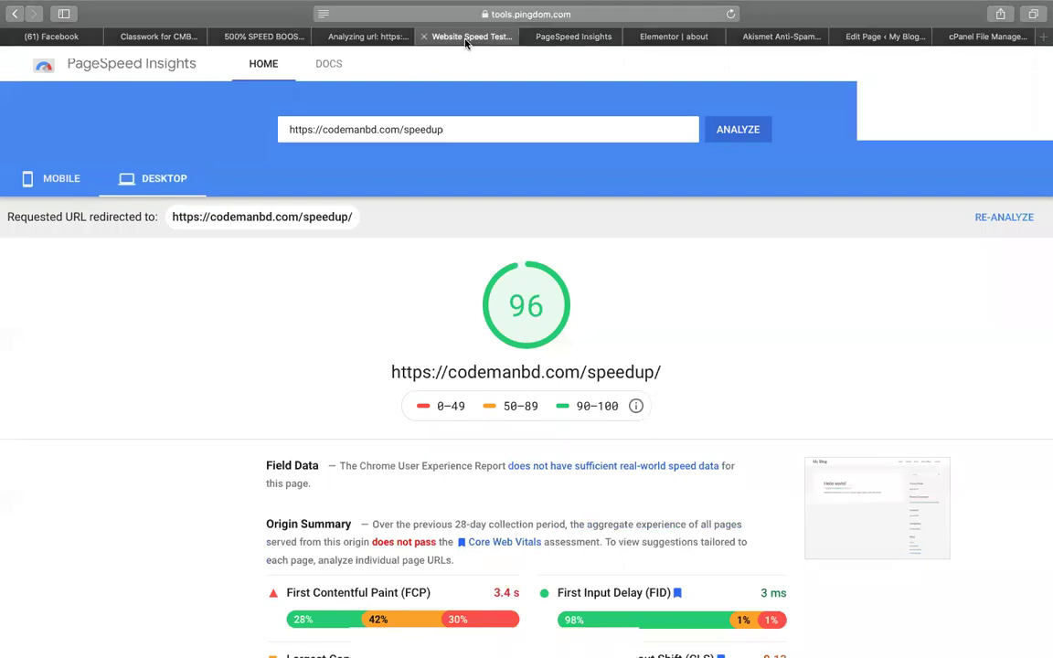
pyautogui.click(347, 42)
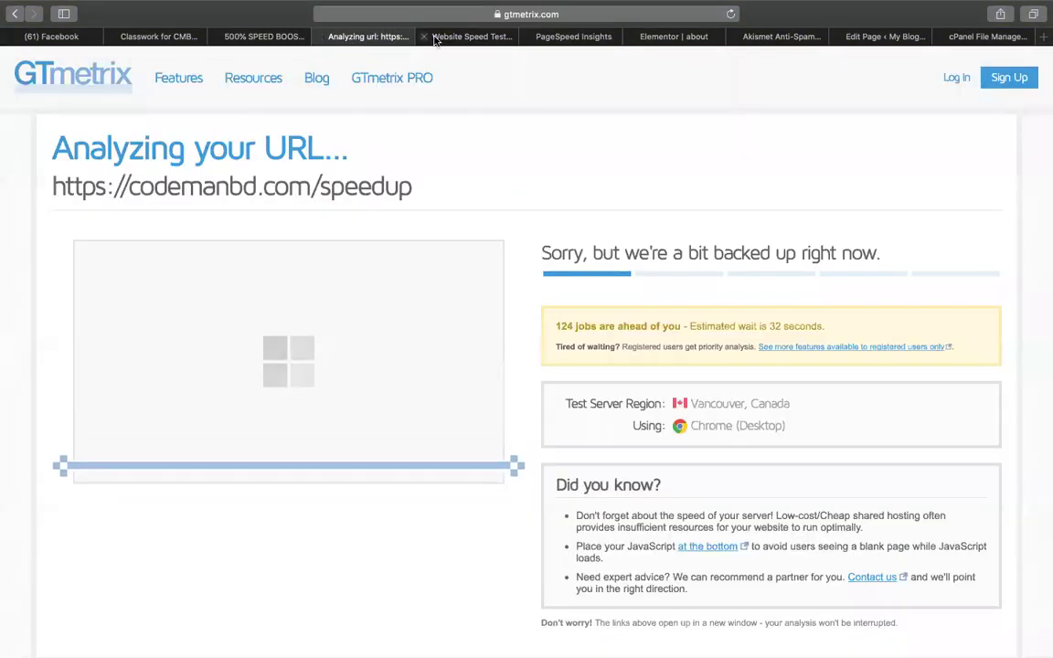
pyautogui.click(435, 37)
pyautogui.scroll(-3, 409, 479)
pyautogui.scroll(3, 429, 470)
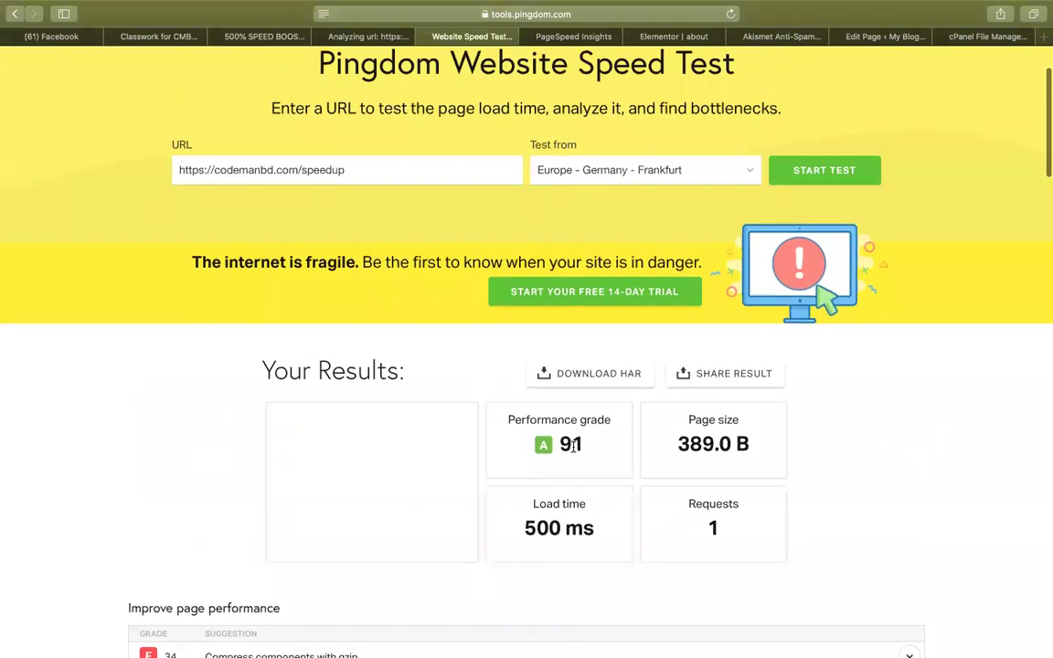
pyautogui.click(672, 39)
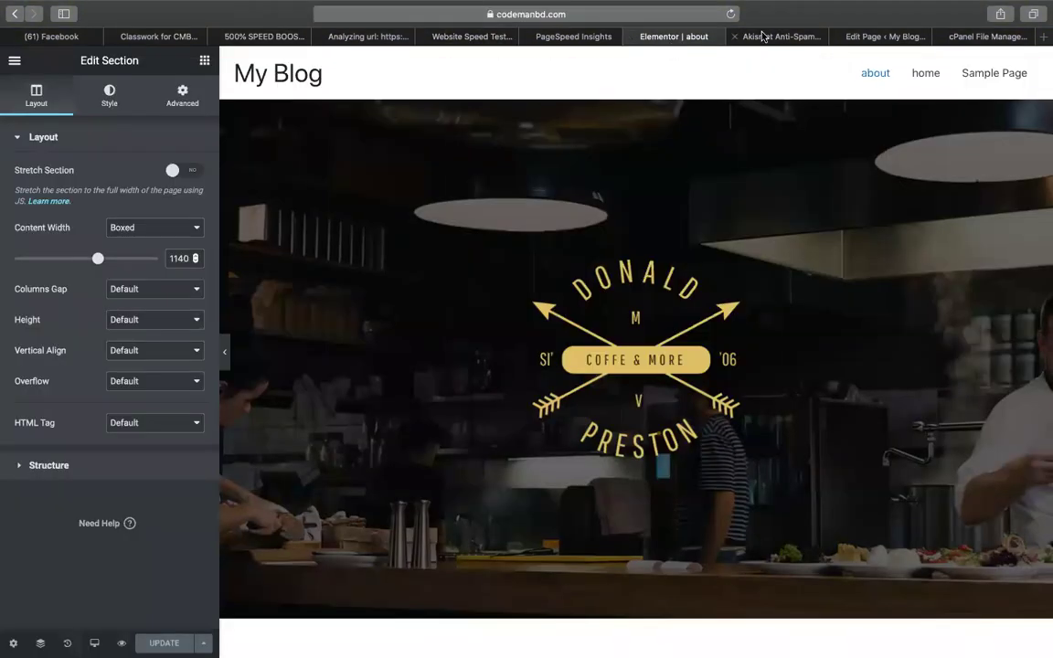
# Exit the Elementor editor to the WordPress dashboard and go to Appearance > Themes.
pyautogui.click(745, 36)
pyautogui.click(675, 37)
pyautogui.click(15, 60)
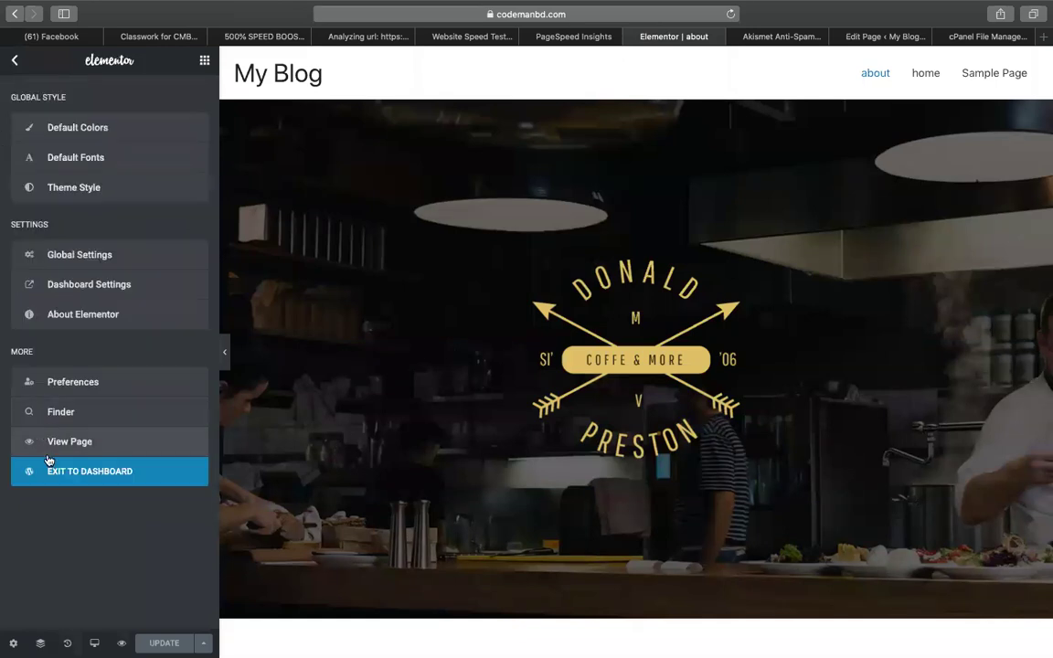
pyautogui.click(13, 460)
pyautogui.click(777, 39)
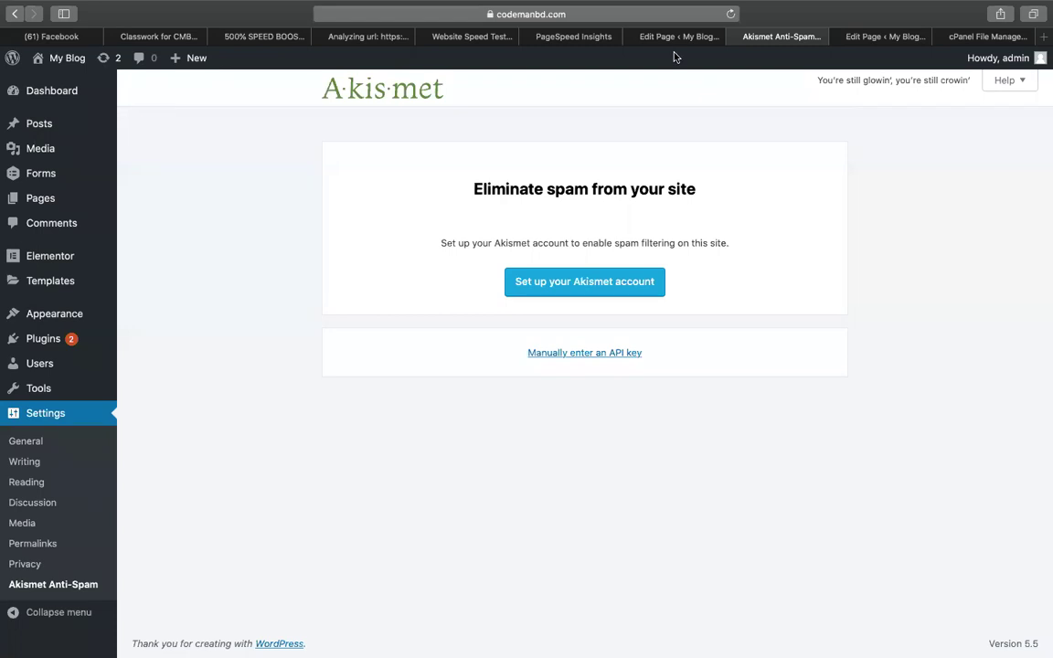
pyautogui.moveTo(55, 316)
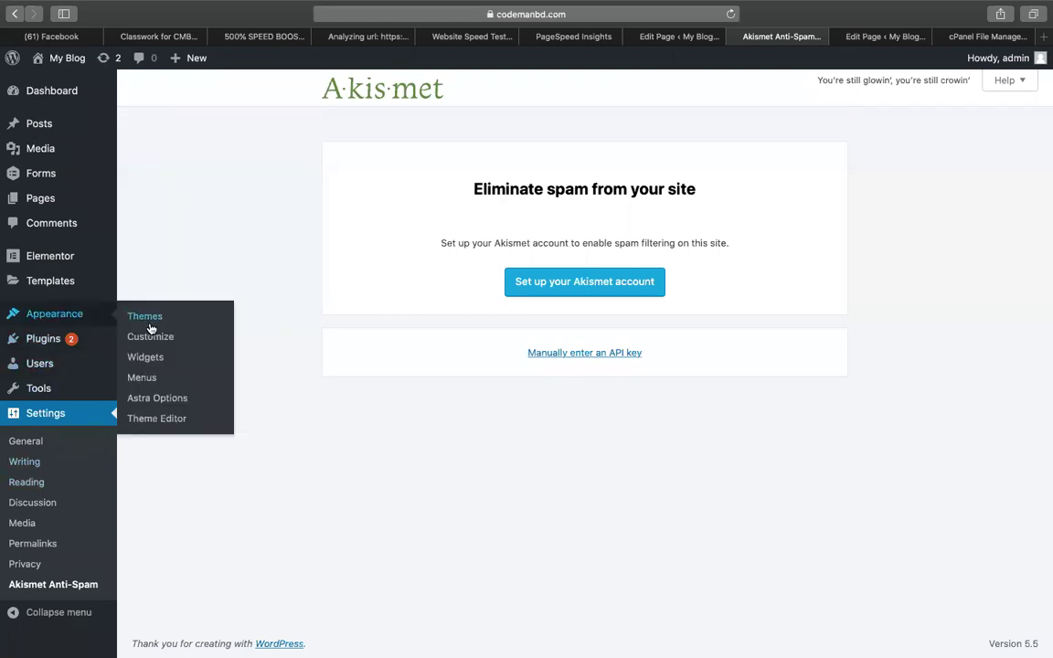
pyautogui.click(147, 327)
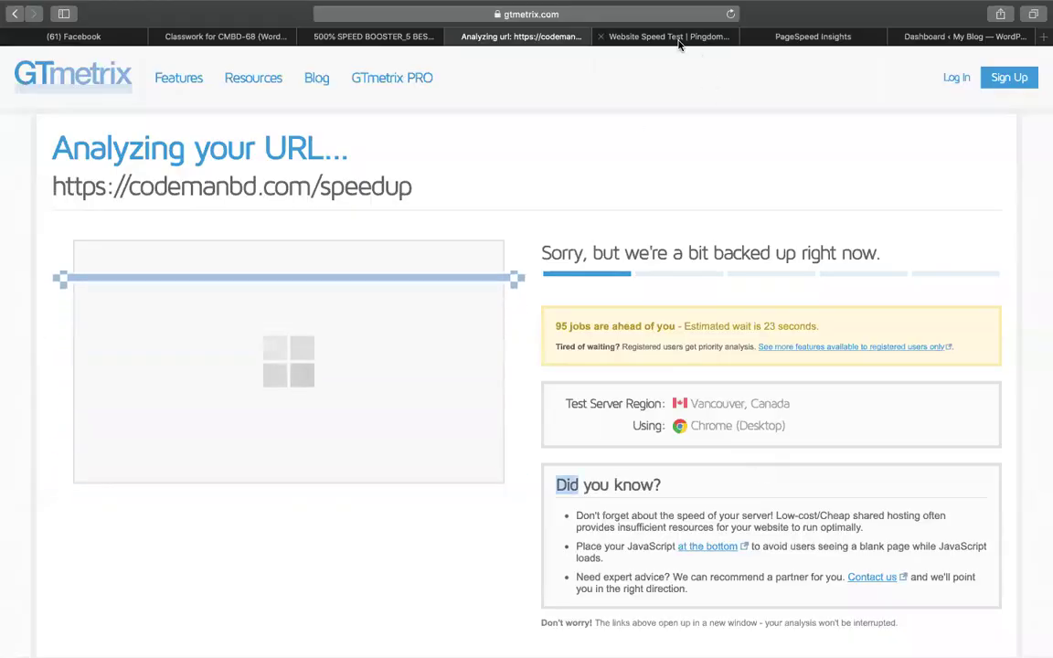
# Show the PageSpeed Insights mobile score of 33 for codemanbd.com/speedup.
pyautogui.click(678, 40)
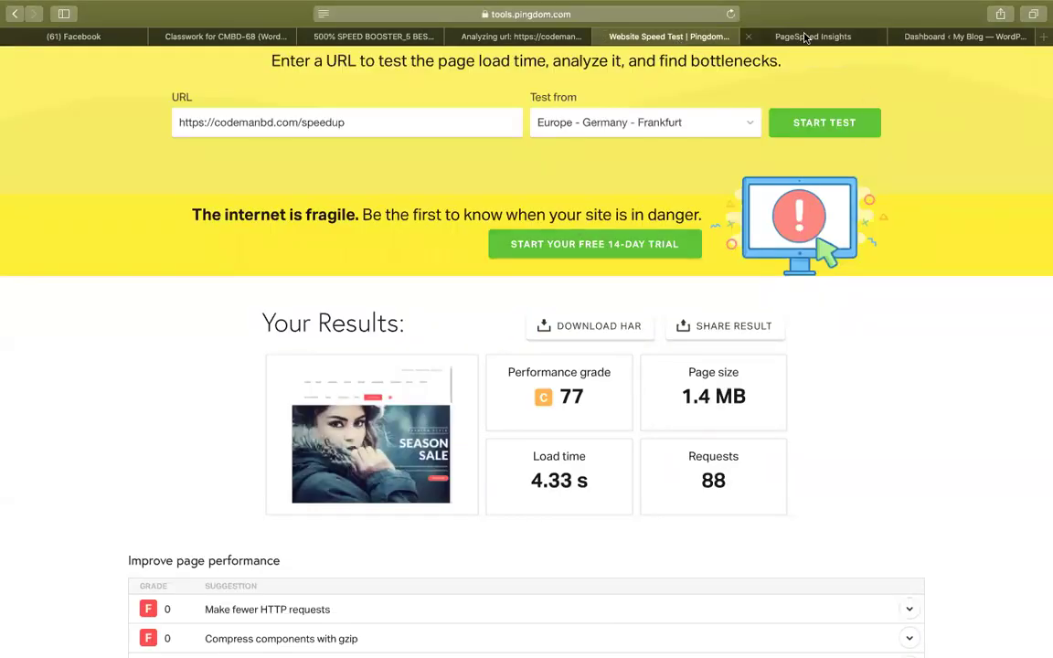
pyautogui.click(805, 36)
pyautogui.click(51, 178)
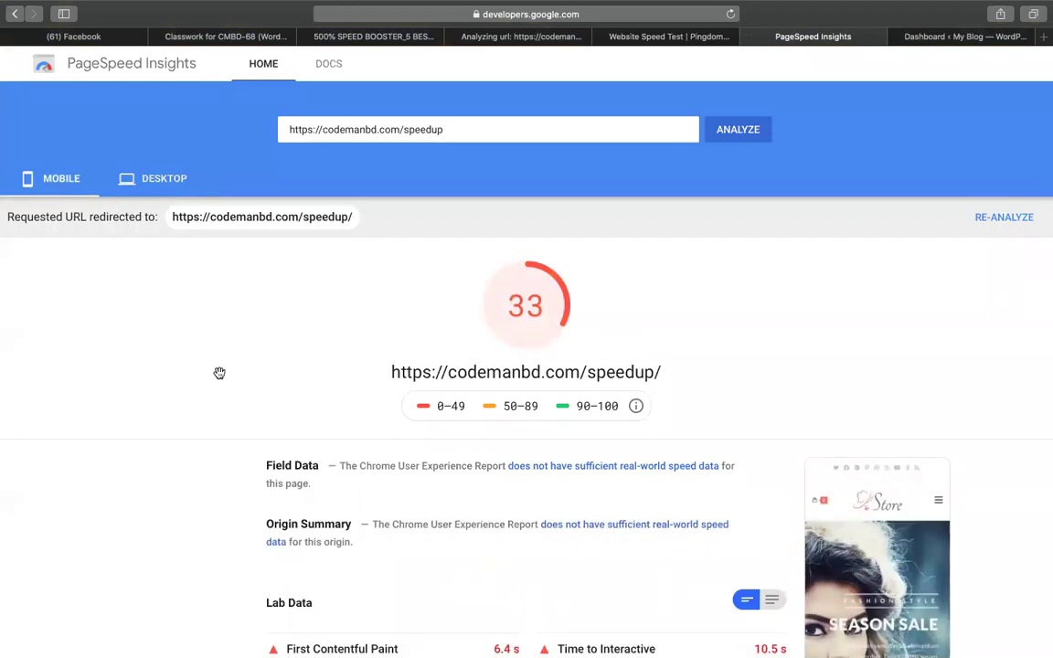
pyautogui.press('super+shift+5')
# Capture a screenshot of the PageSpeed results area covering the 33 mobile score.
pyautogui.moveTo(225, 359); pyautogui.dragTo(194, 260)
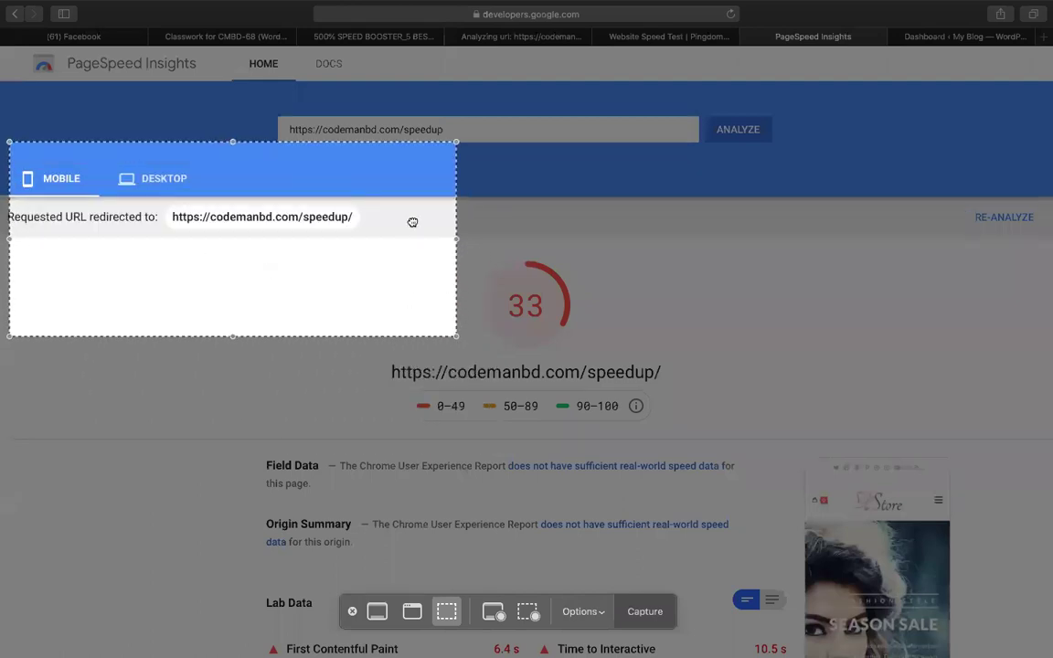
pyautogui.moveTo(412, 221); pyautogui.dragTo(409, 183)
pyautogui.moveTo(460, 277); pyautogui.dragTo(880, 503)
pyautogui.click(664, 610)
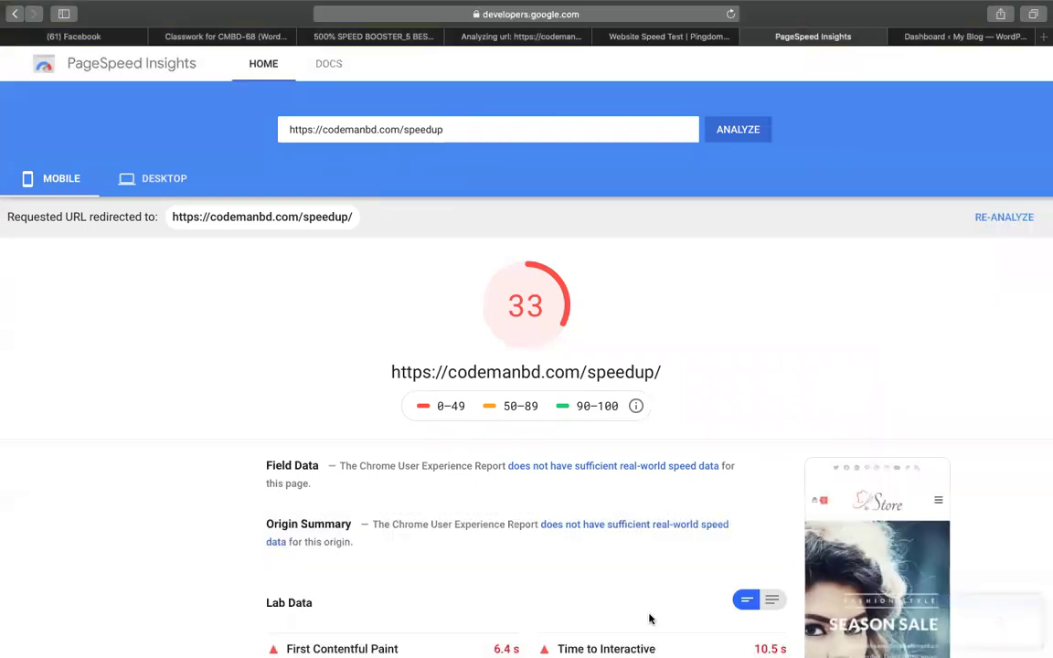
# Label the screenshot with a red 55 pt 'BEFORE' caption beside the score and finish markup.
pyautogui.click(937, 592)
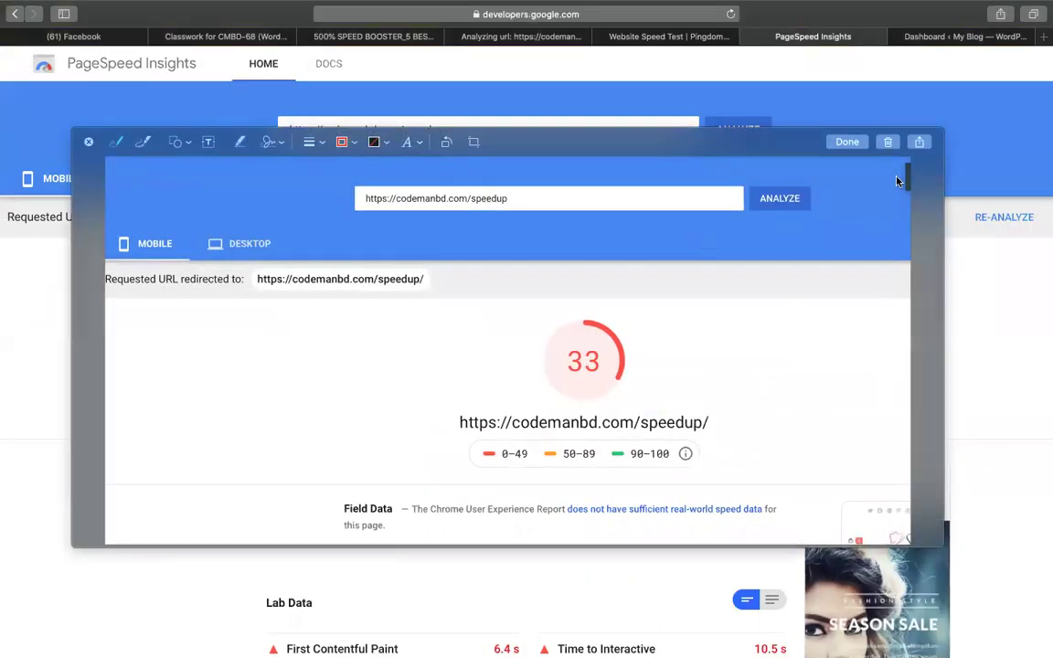
pyautogui.click(202, 144)
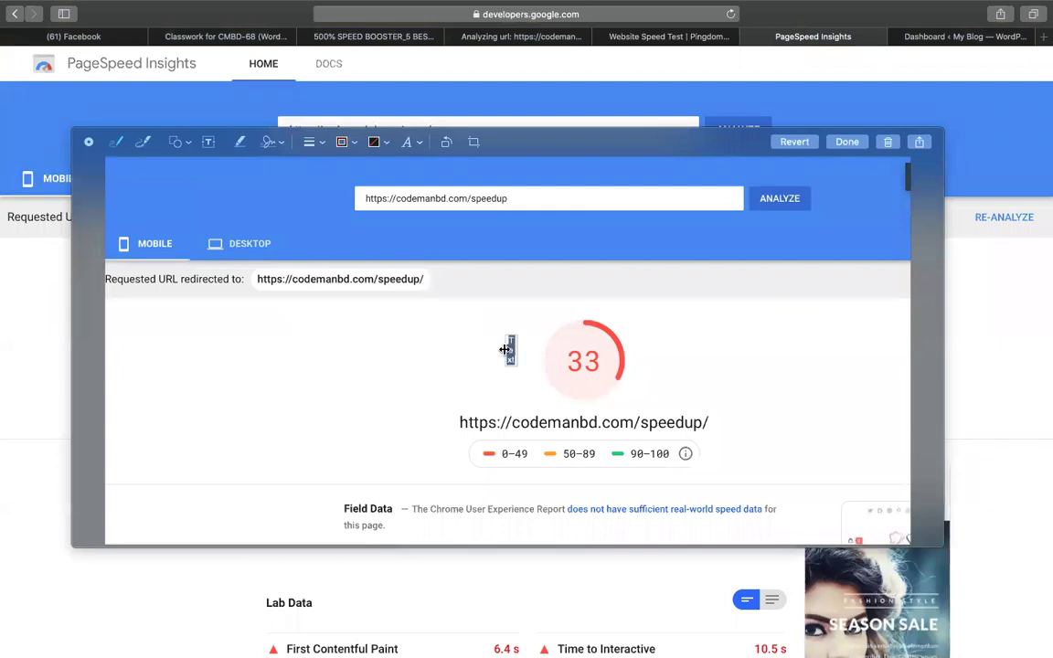
pyautogui.moveTo(504, 349); pyautogui.dragTo(364, 349)
pyautogui.doubleClick(446, 350)
pyautogui.write('BEFORE')
pyautogui.press('super+a')
pyautogui.click(411, 145)
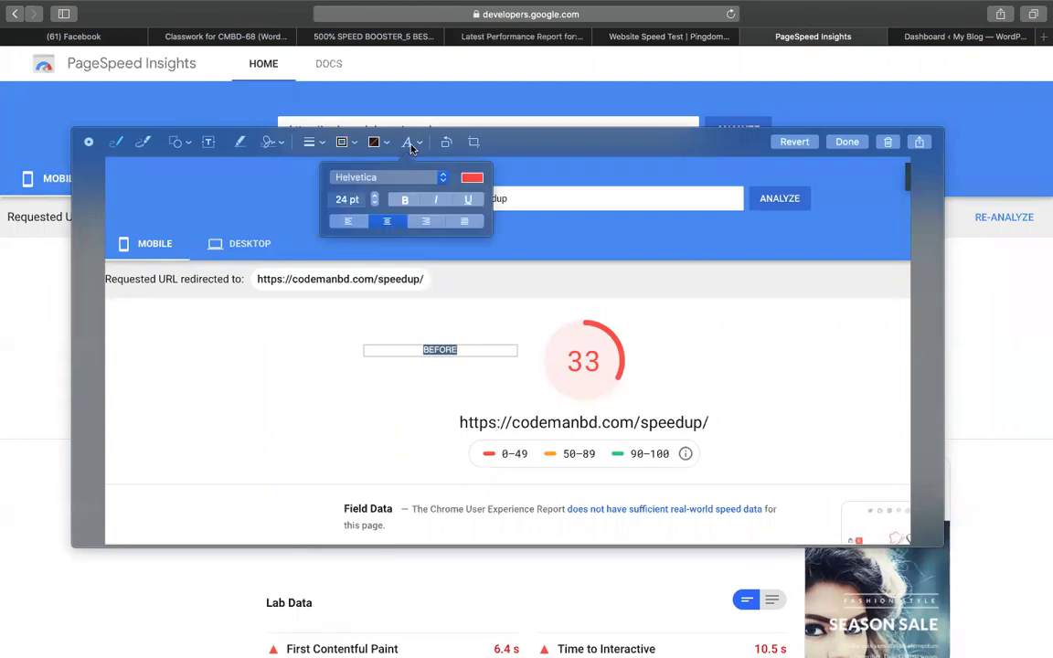
pyautogui.click(346, 200)
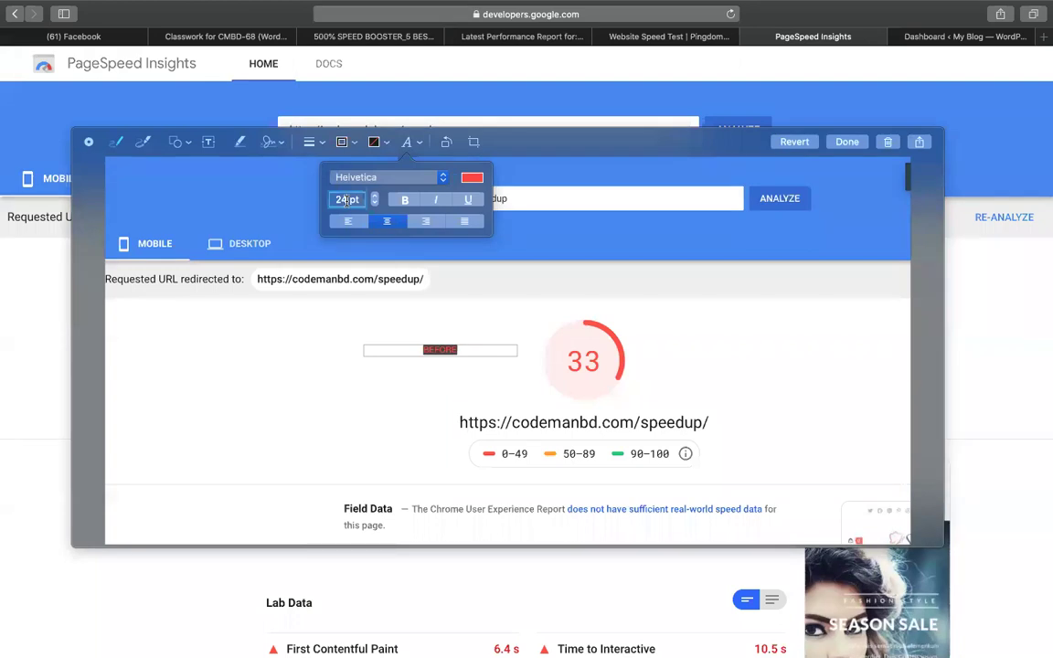
pyautogui.write('55')
pyautogui.press('Return')
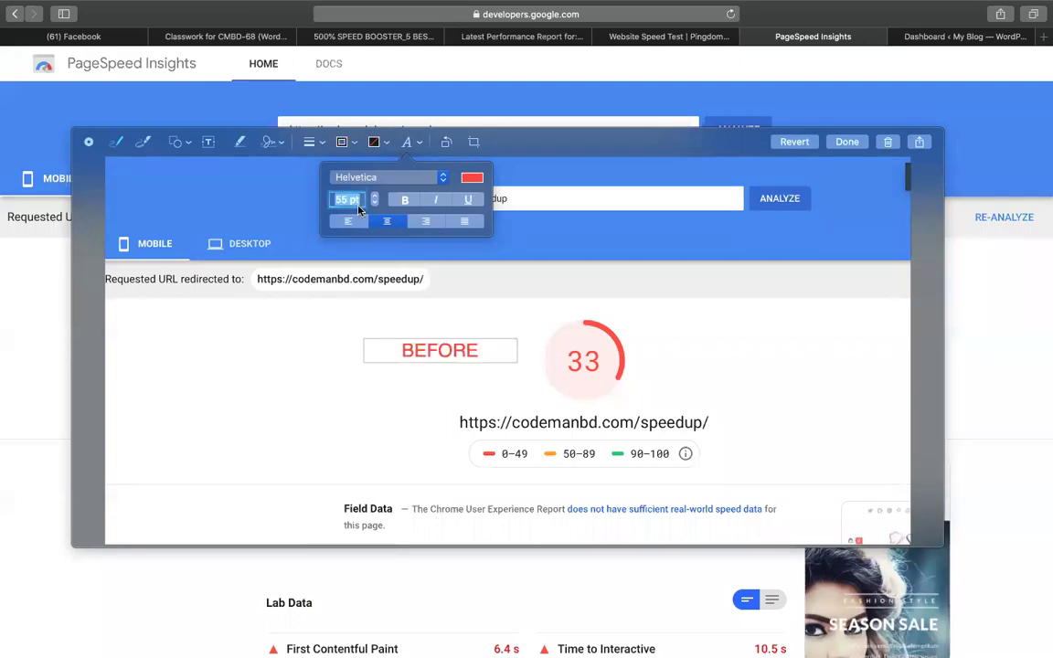
pyautogui.click(449, 368)
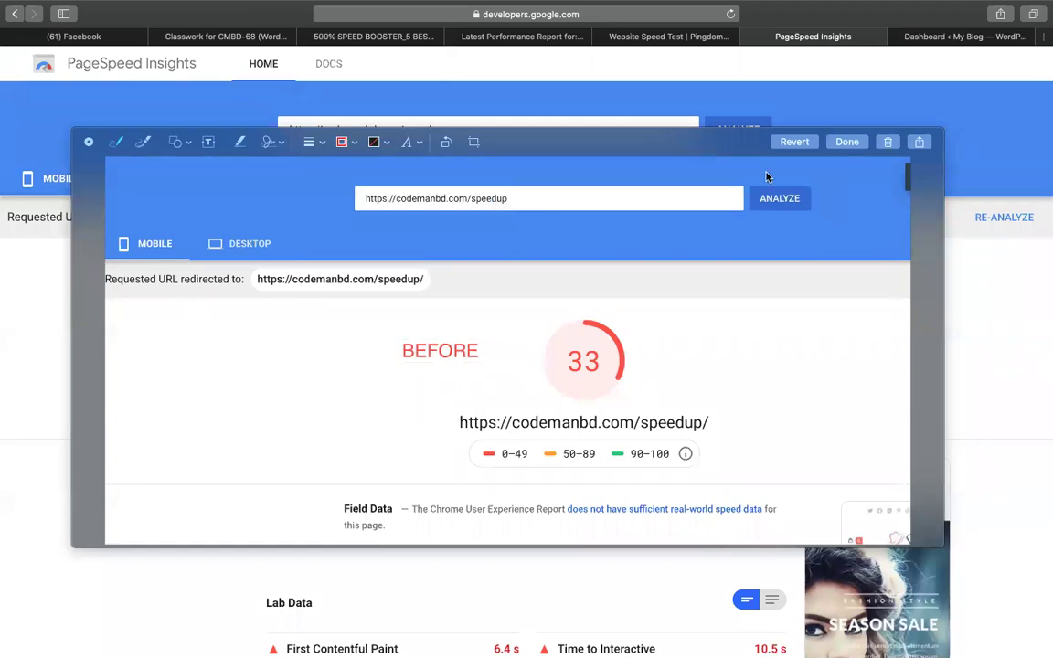
pyautogui.click(847, 142)
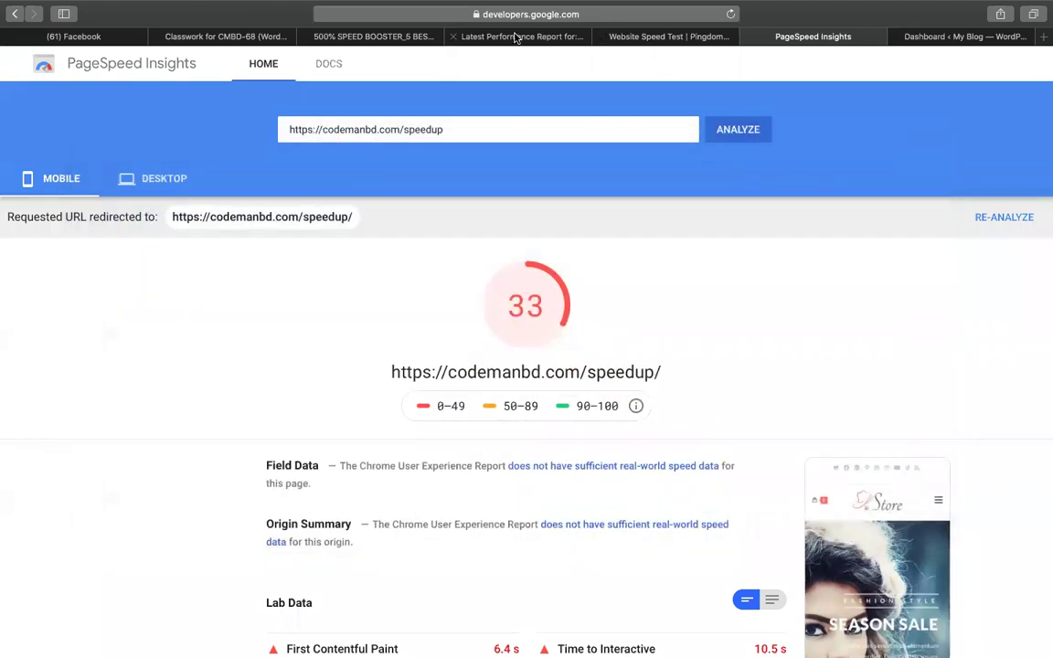
# Review the GTmetrix, Pingdom and PageSpeed results, then bring up the 500% SPEED BOOSTER sheet.
pyautogui.click(480, 36)
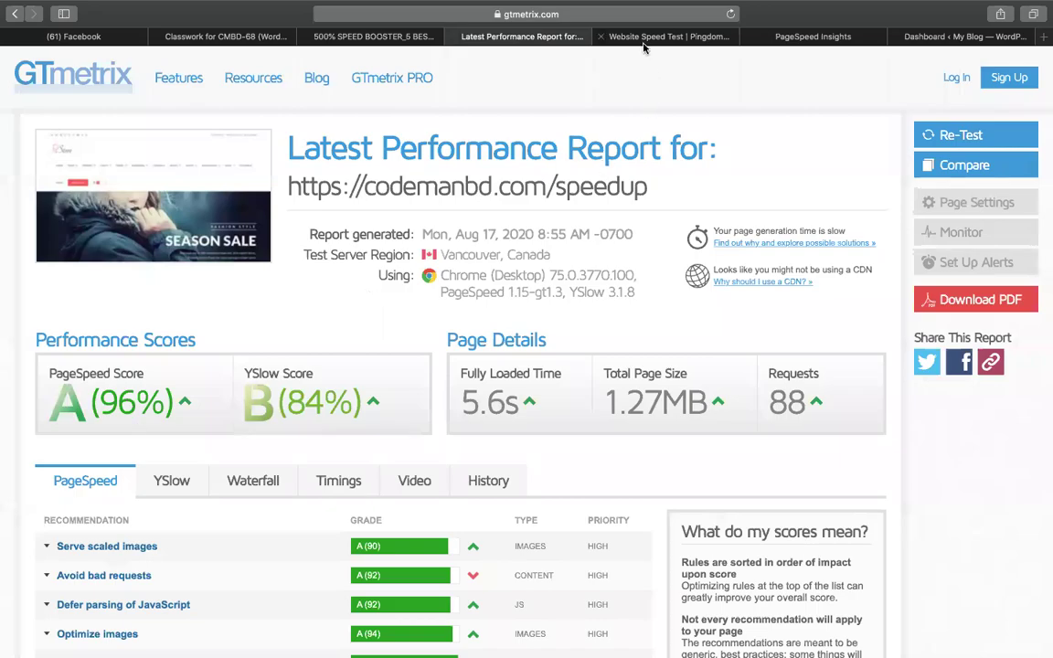
pyautogui.click(649, 36)
pyautogui.click(868, 41)
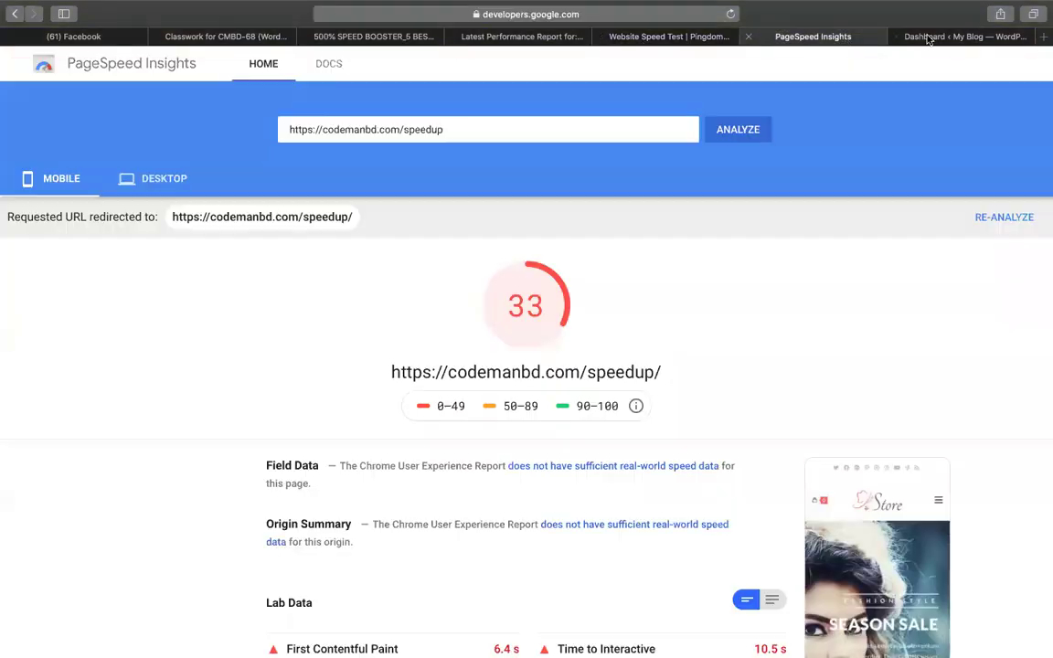
pyautogui.click(964, 36)
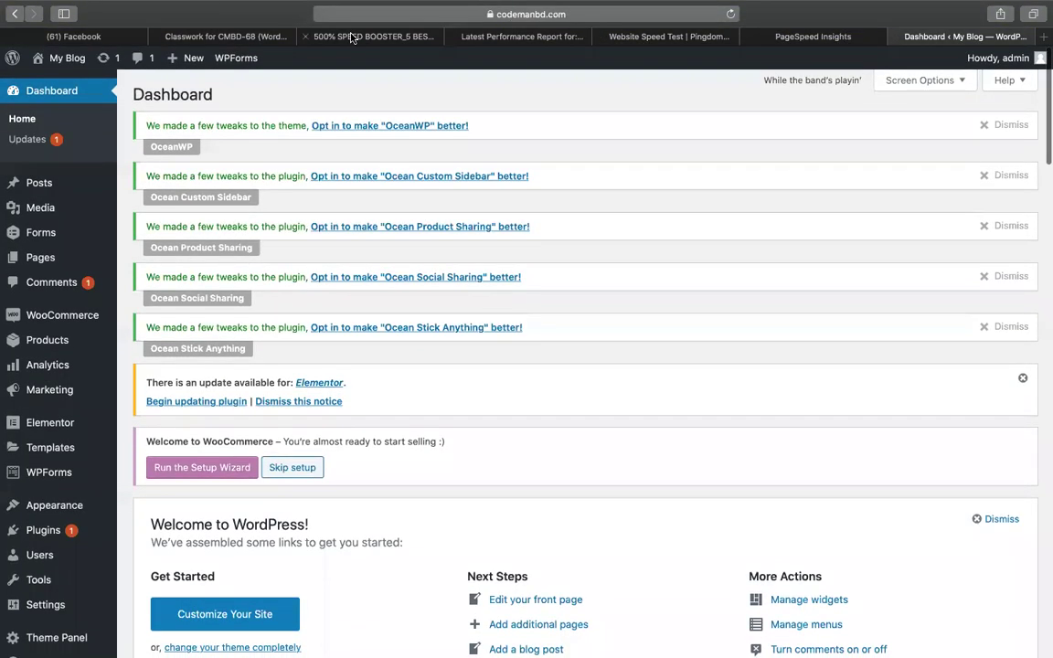
pyautogui.click(356, 37)
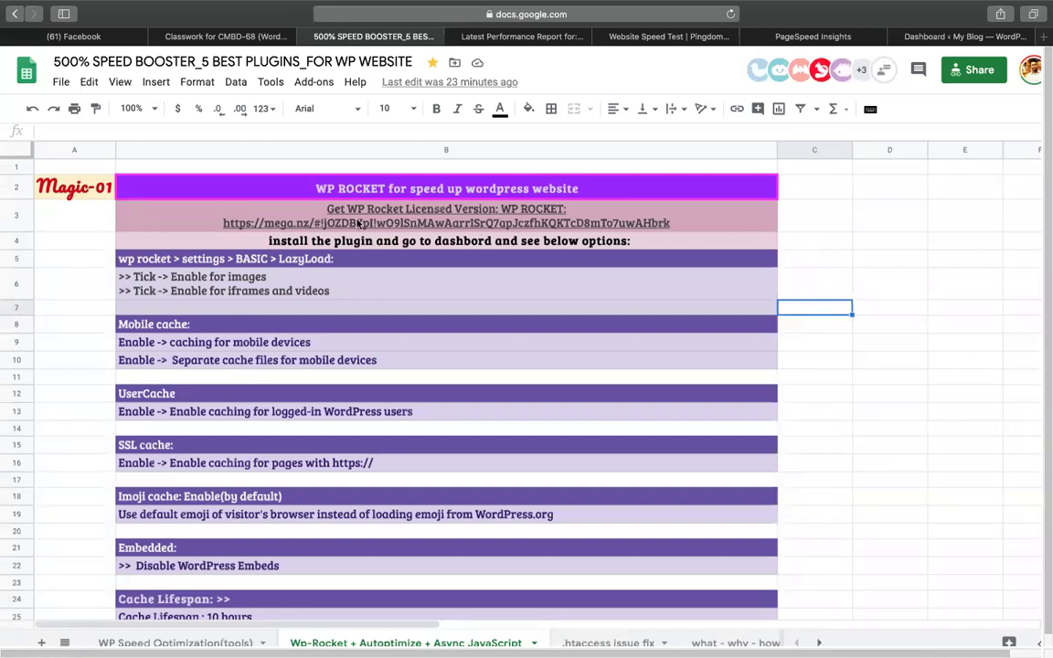
# Check the WP Rocket notes in B3–B4, then search Google for 'WP ROCKET' in a new tab.
pyautogui.click(322, 204)
pyautogui.click(699, 242)
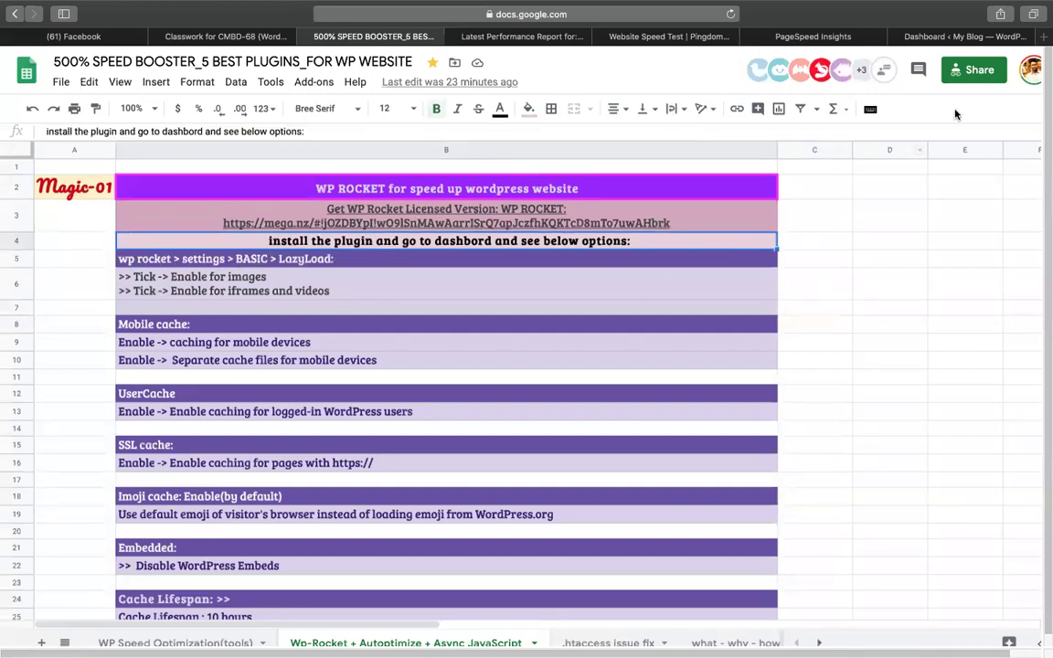
pyautogui.click(1043, 40)
pyautogui.write('WP ')
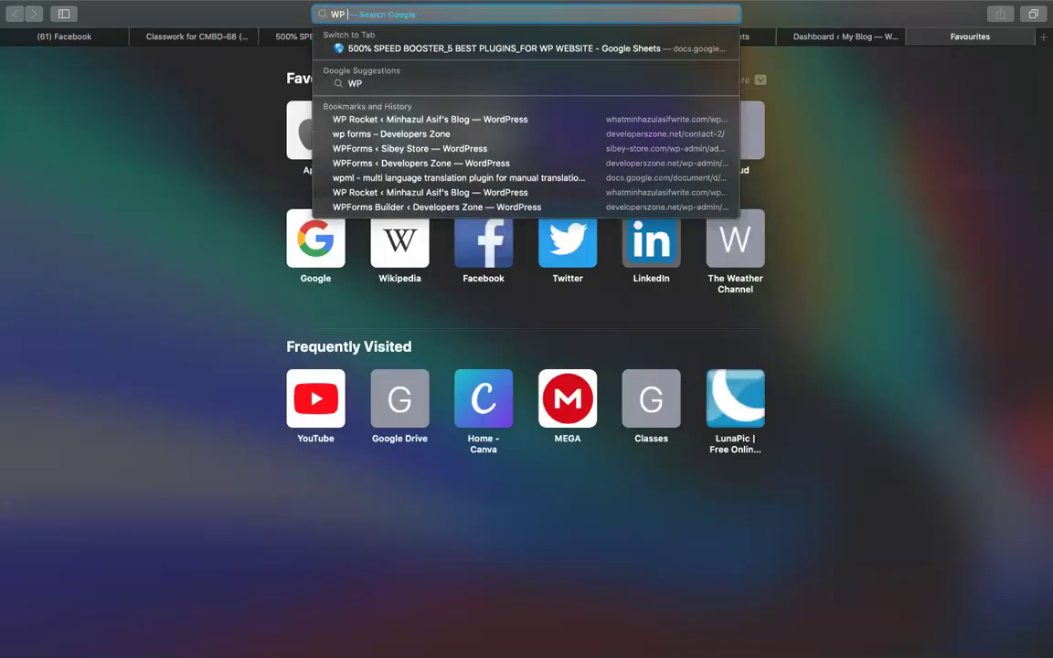
pyautogui.write('ROCKET')
pyautogui.press('Return')
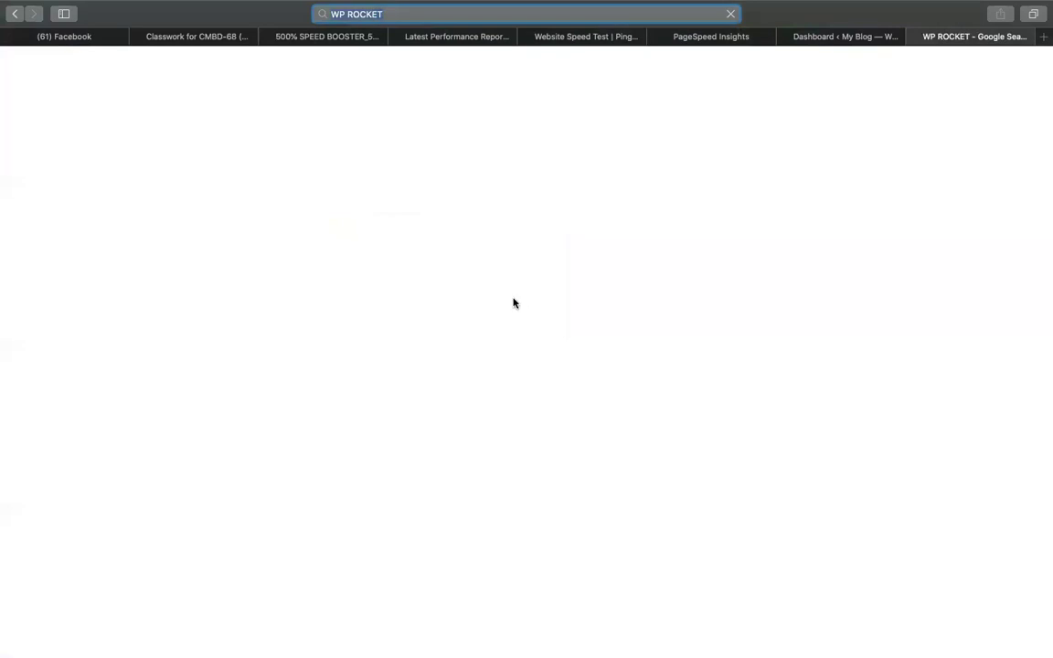
# Open the WP Rocket website and review its $49, $99 and $249 pricing plans.
pyautogui.scroll(-2, 277, 429)
pyautogui.click(178, 389)
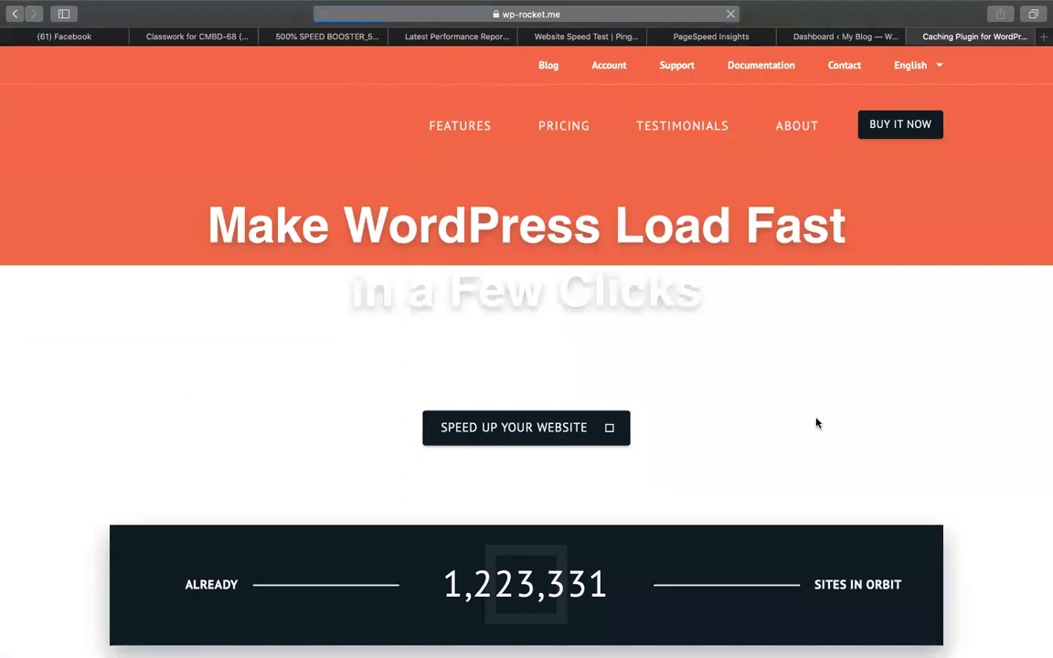
pyautogui.scroll(-5, 816, 423)
pyautogui.scroll(5, 552, 467)
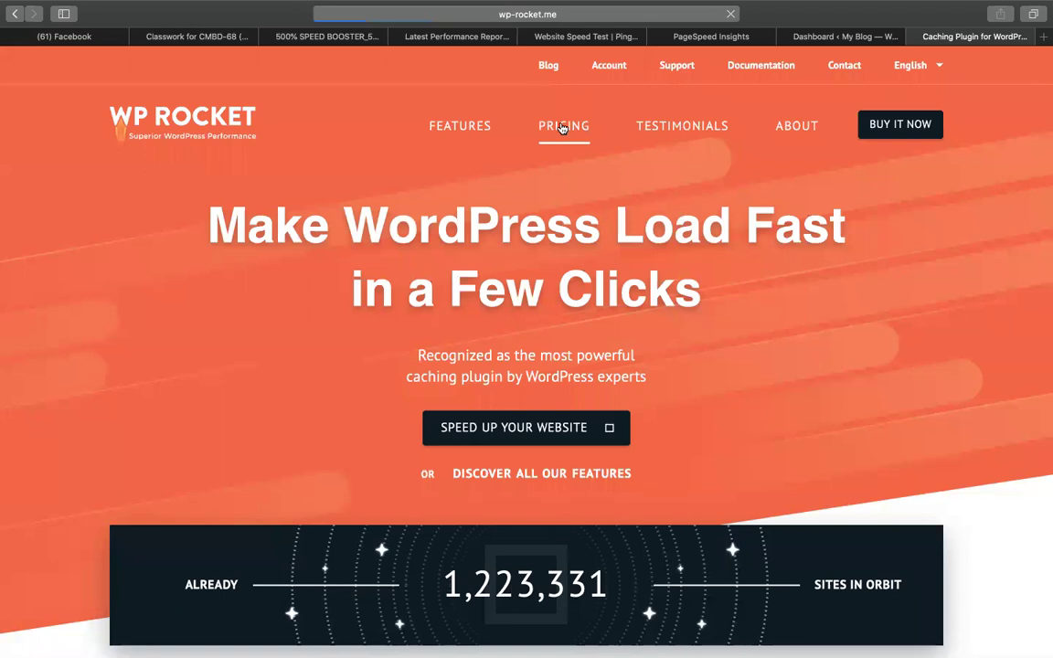
pyautogui.click(563, 128)
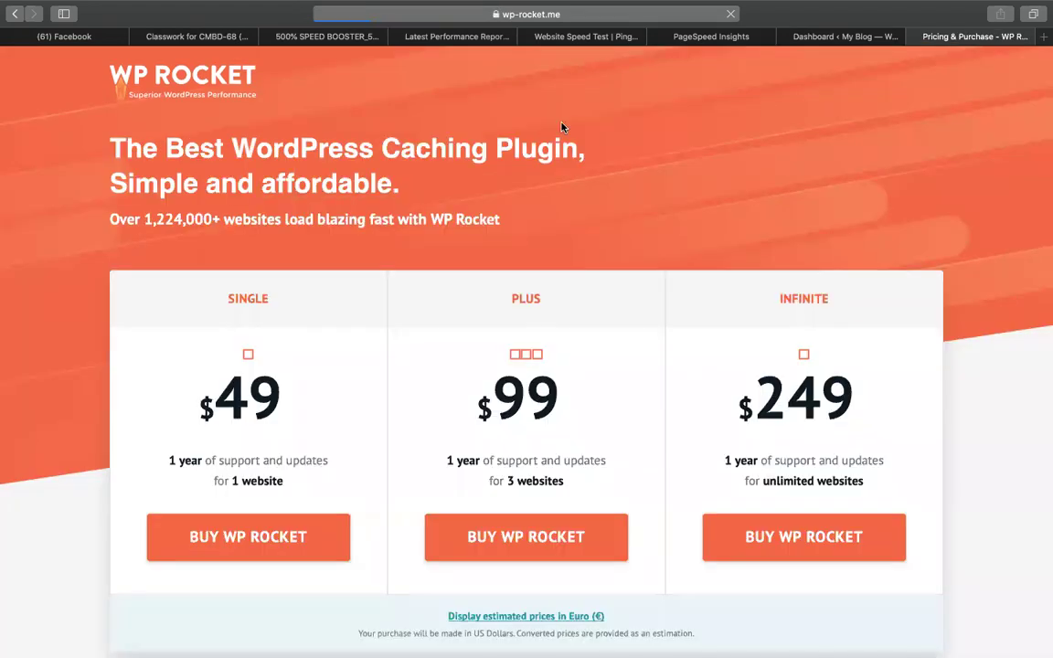
pyautogui.scroll(-2, 433, 238)
pyautogui.scroll(-3, 433, 239)
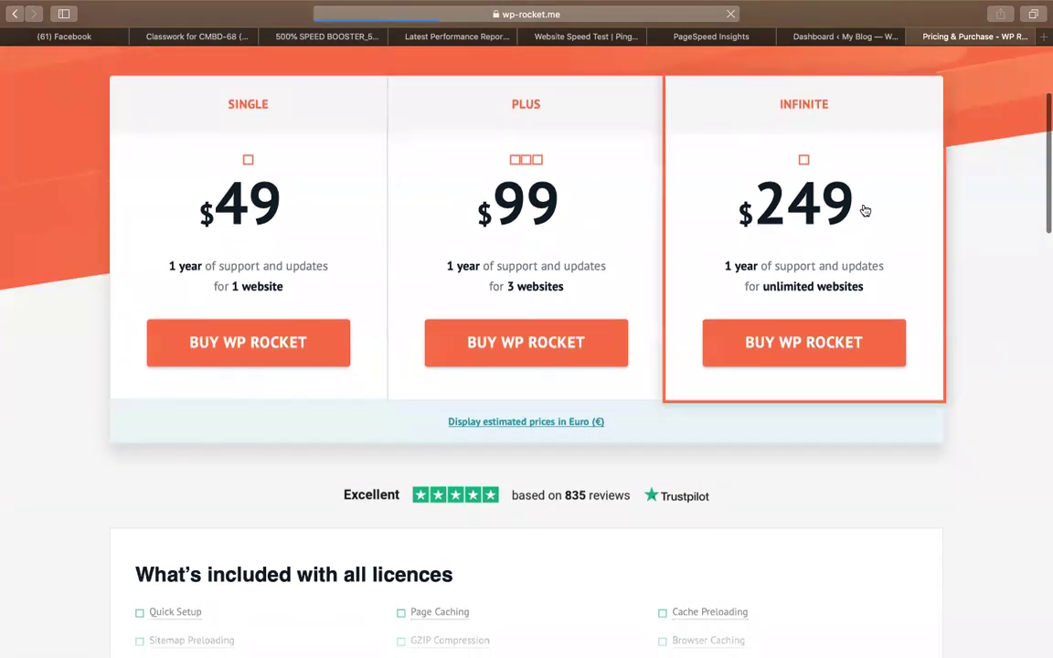
# Cycle through the Pingdom, sheet and GTmetrix tabs, ending on the My Blog dashboard.
pyautogui.click(599, 40)
pyautogui.click(348, 36)
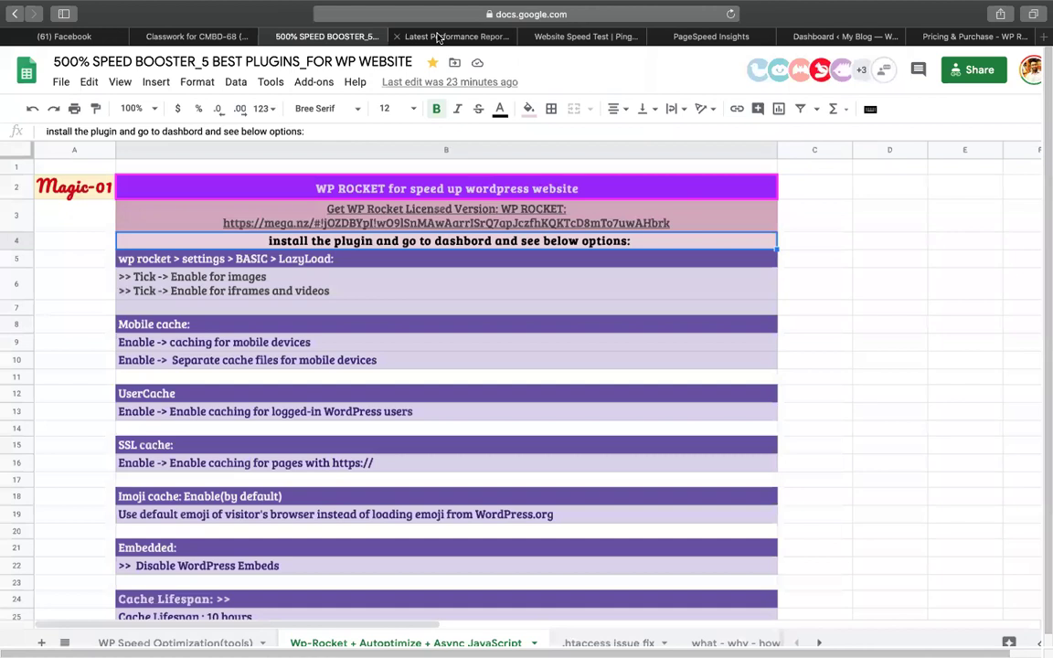
pyautogui.click(398, 36)
pyautogui.click(316, 40)
pyautogui.click(805, 36)
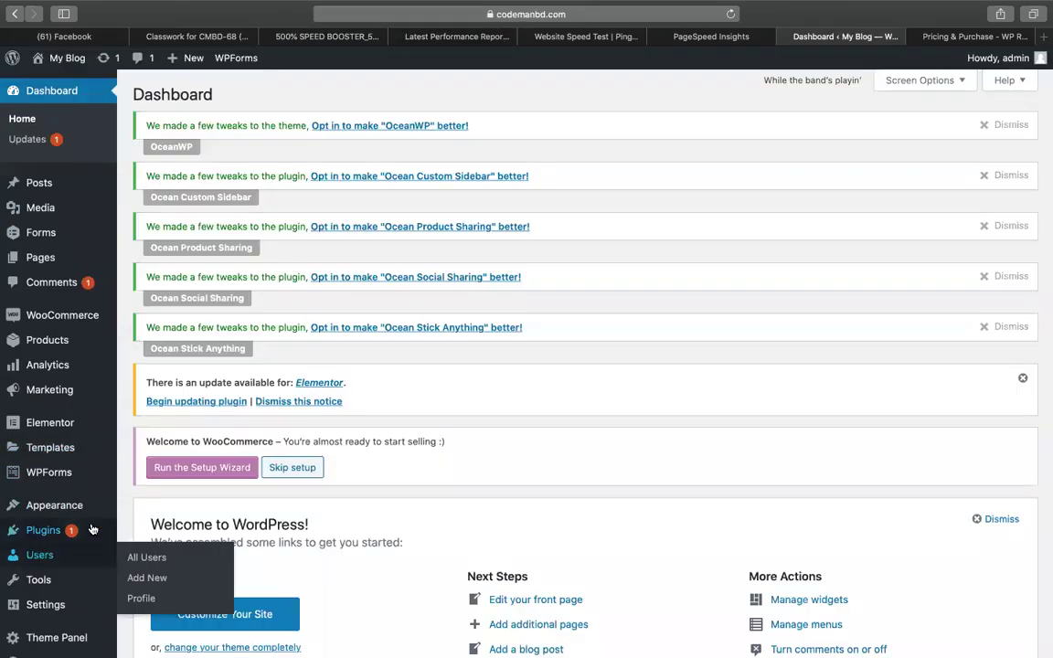
# Upload the wp-rocket plugin zip from Downloads via Plugins > Add New and install it.
pyautogui.moveTo(92, 532)
pyautogui.click(146, 553)
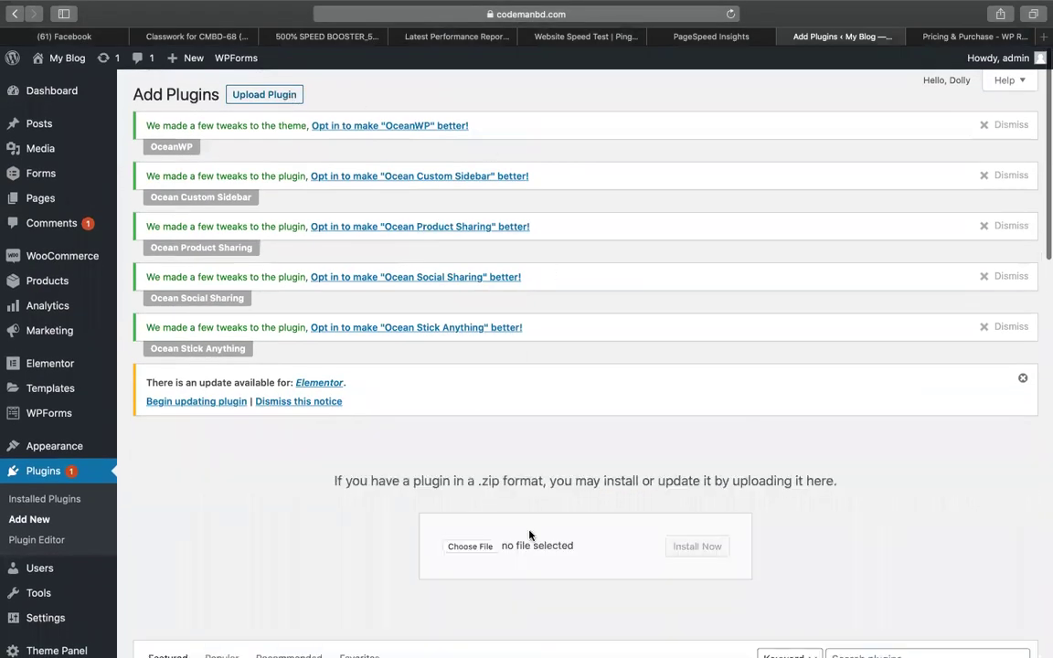
pyautogui.click(483, 546)
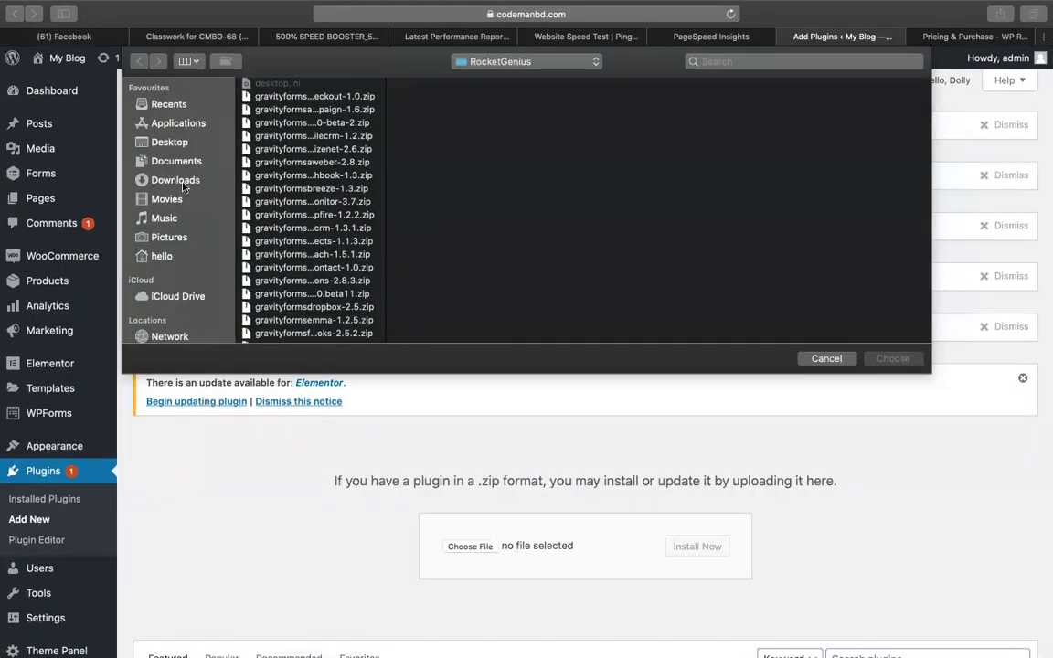
pyautogui.click(176, 180)
pyautogui.scroll(-10, 312, 241)
pyautogui.click(308, 336)
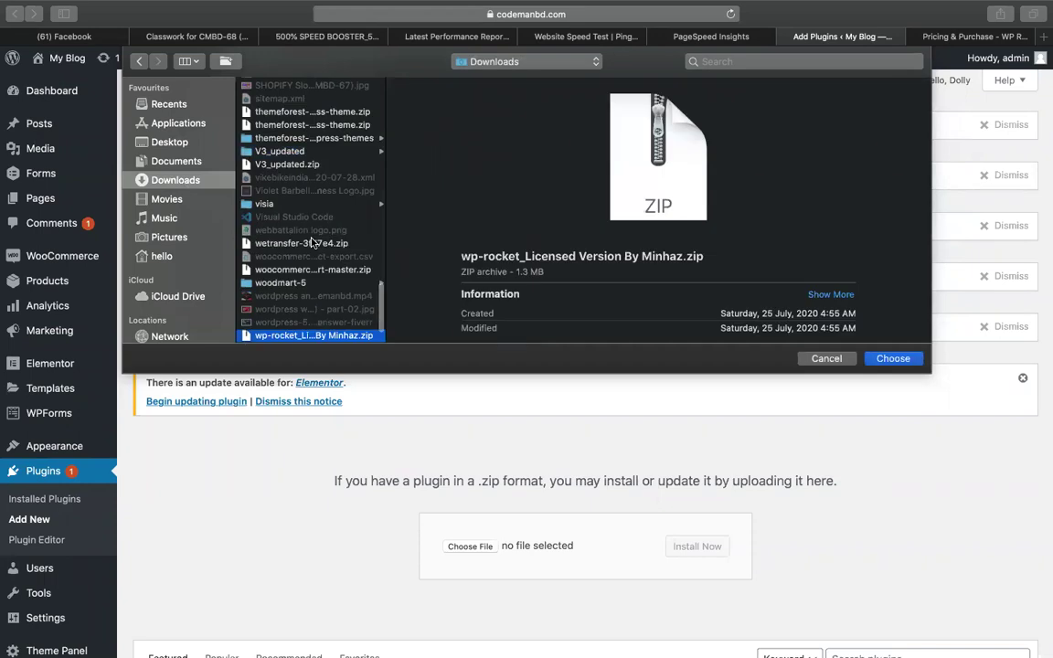
pyautogui.press('Return')
pyautogui.click(715, 546)
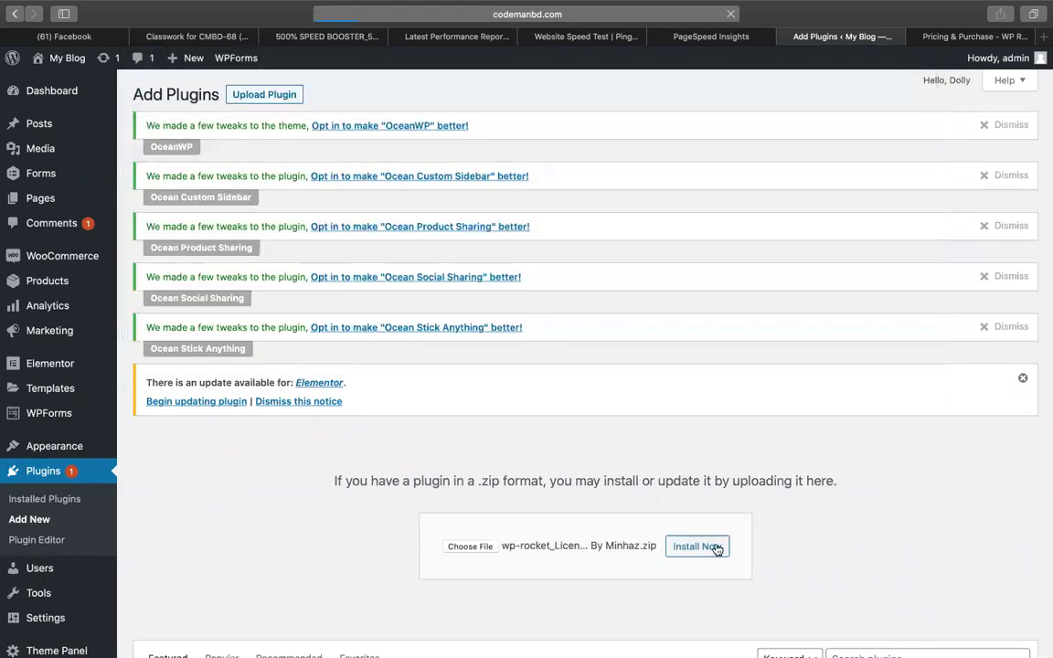
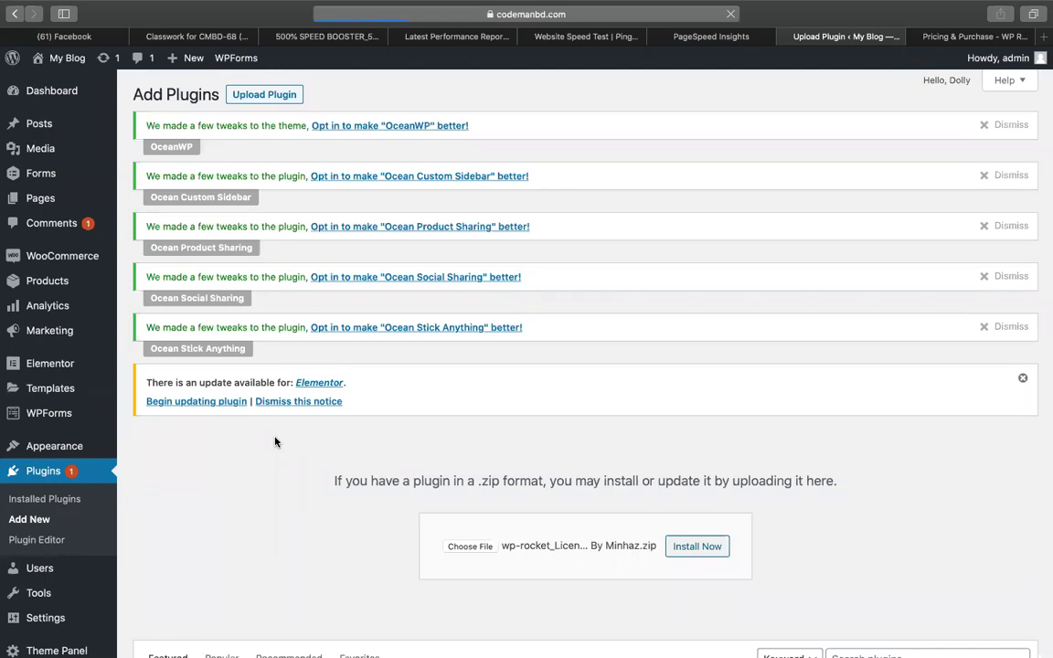
# Close the WP Rocket pricing tab and activate the newly uploaded WP Rocket plugin.
pyautogui.click(977, 37)
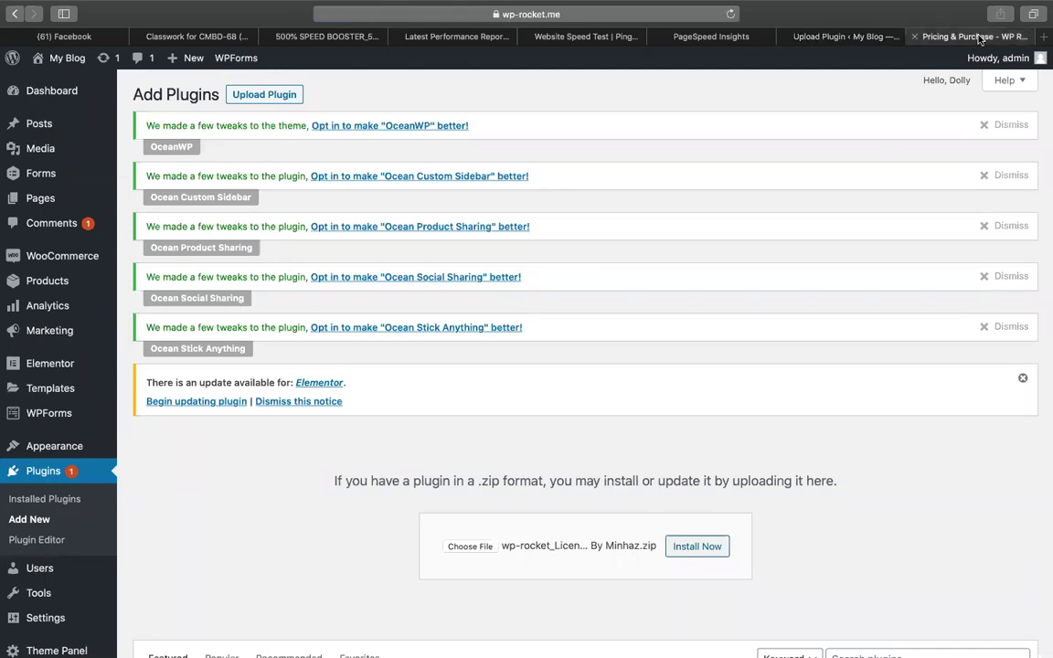
pyautogui.click(914, 37)
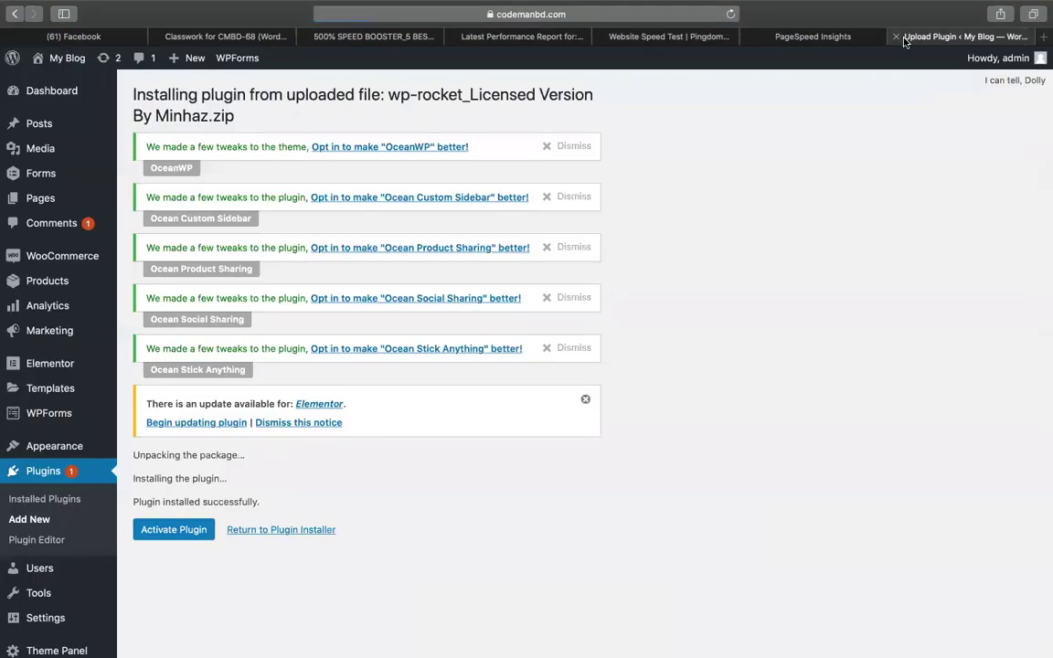
pyautogui.scroll(-1, 741, 440)
pyautogui.click(170, 494)
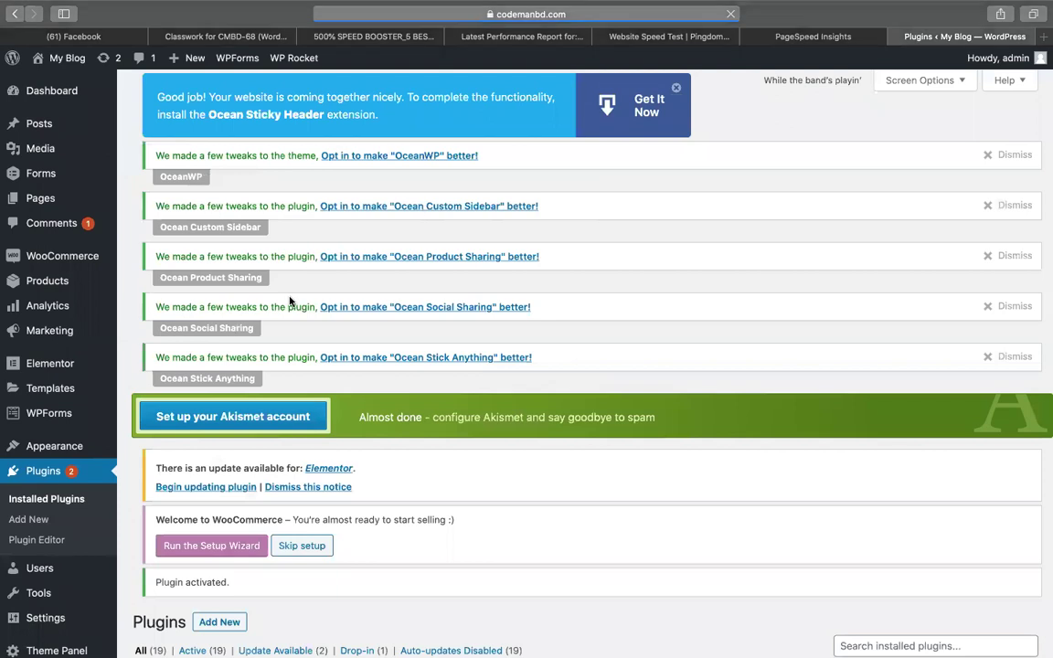
pyautogui.scroll(-10, 260, 272)
pyautogui.scroll(10, 112, 472)
pyautogui.scroll(-5, 113, 472)
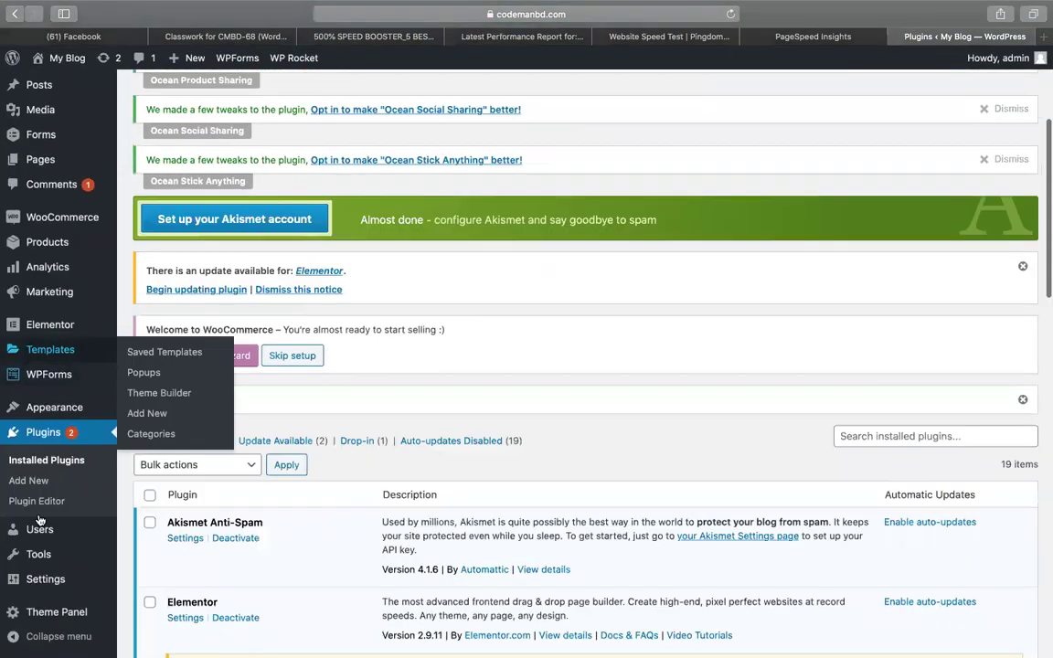
# Download an All content XML export from Tools › Export and confirm it in Safari's downloads.
pyautogui.moveTo(83, 552)
pyautogui.click(161, 551)
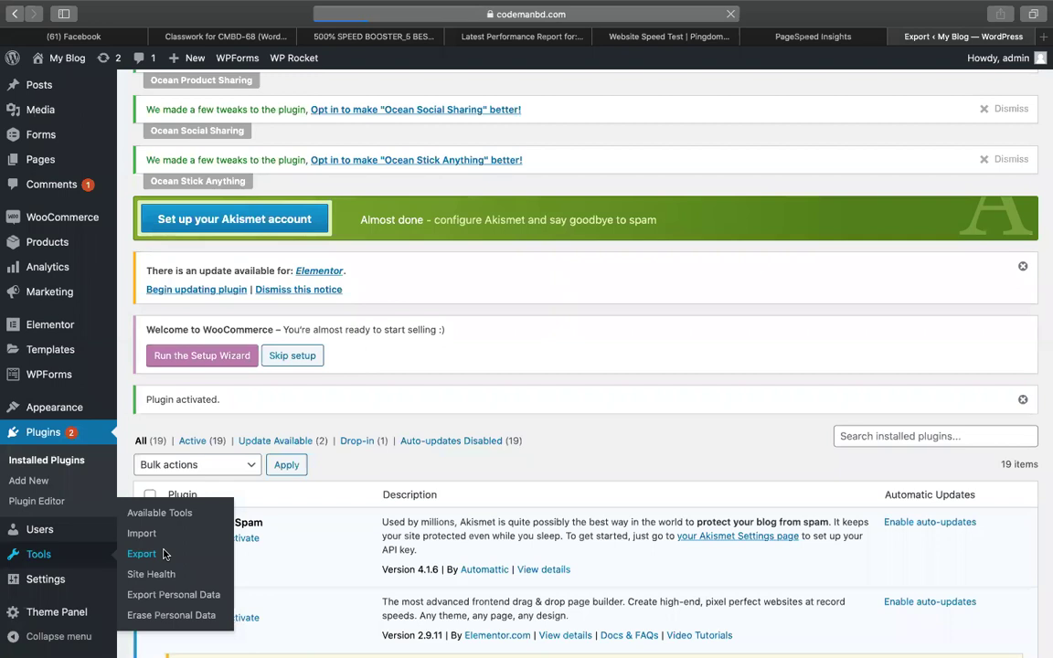
pyautogui.scroll(-5, 183, 555)
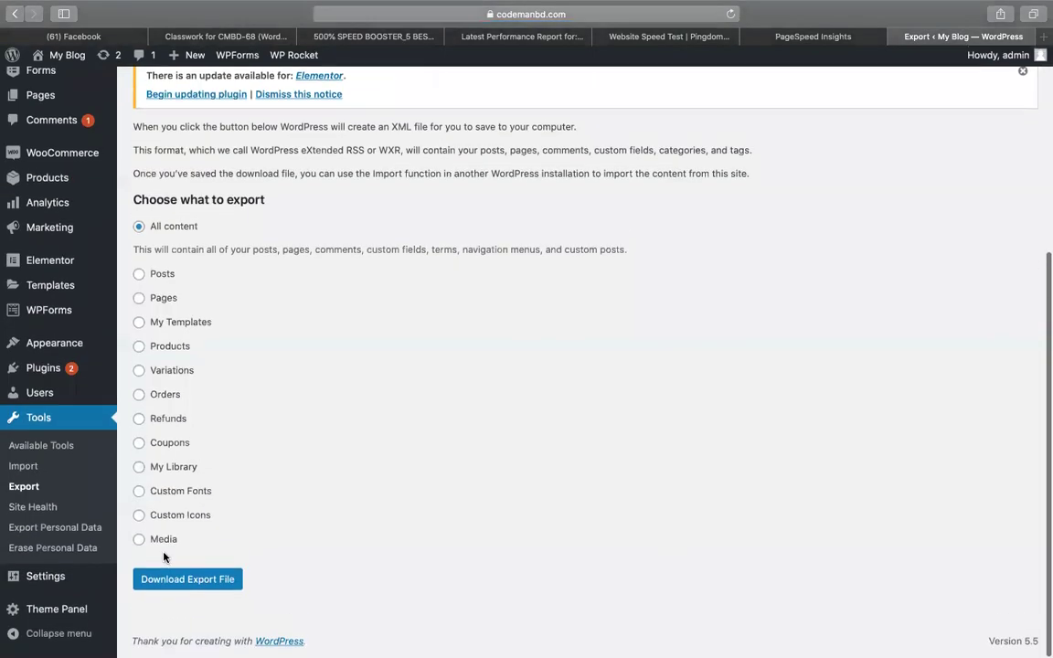
pyautogui.click(174, 581)
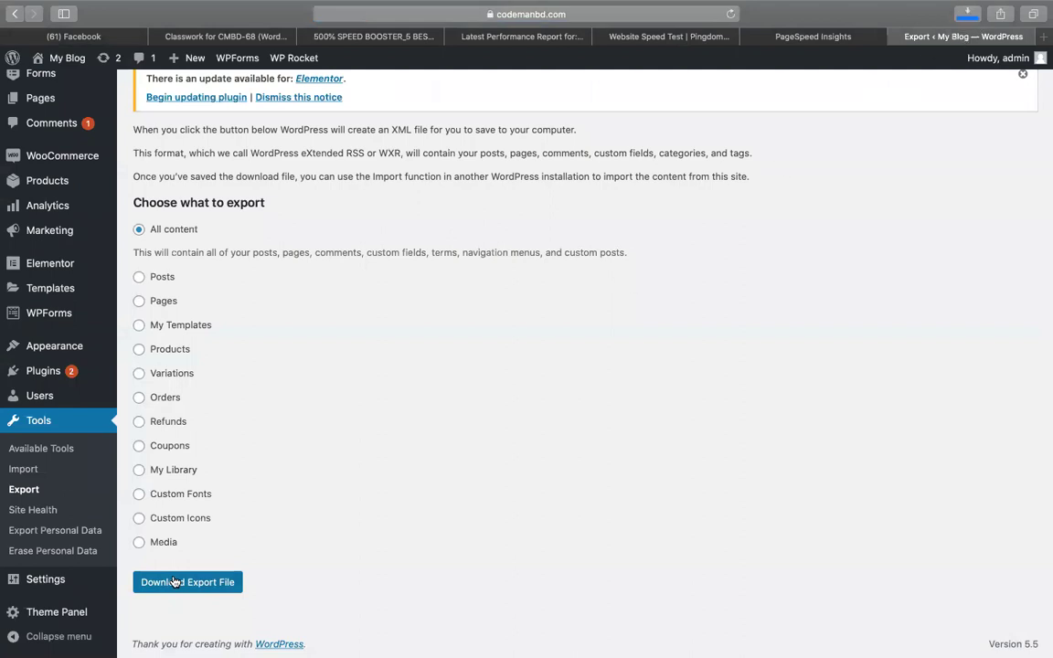
pyautogui.moveTo(976, 7)
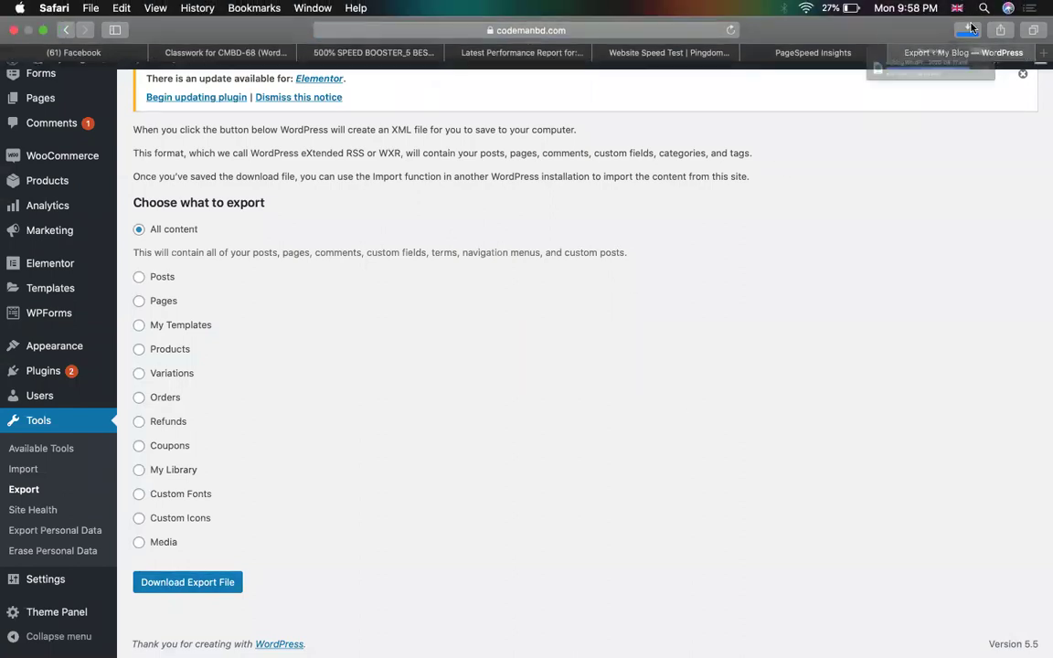
pyautogui.click(967, 28)
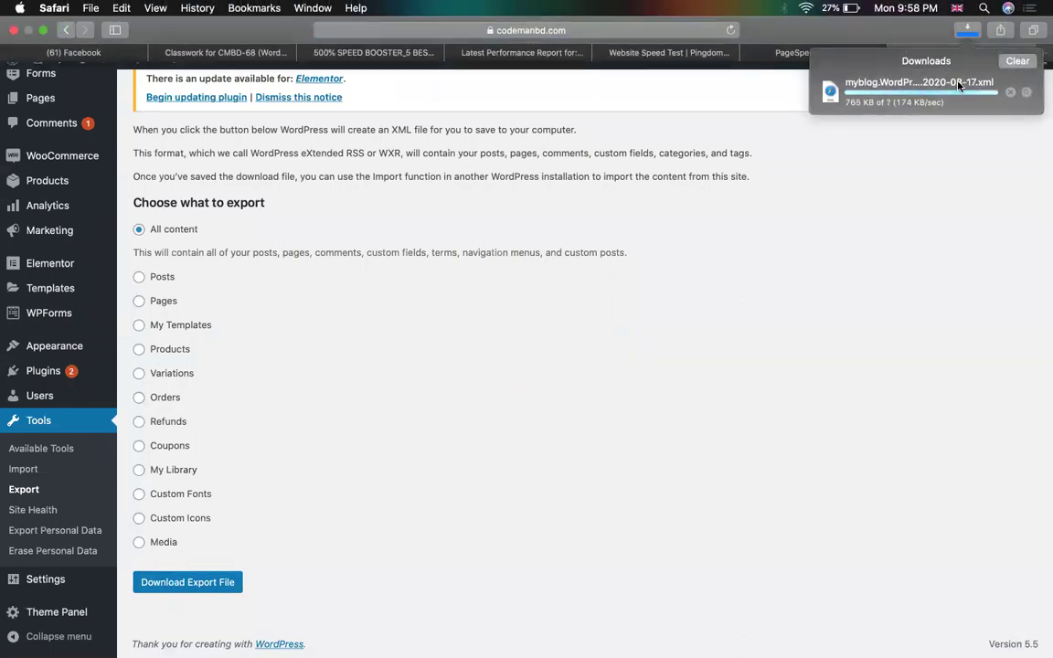
pyautogui.click(828, 202)
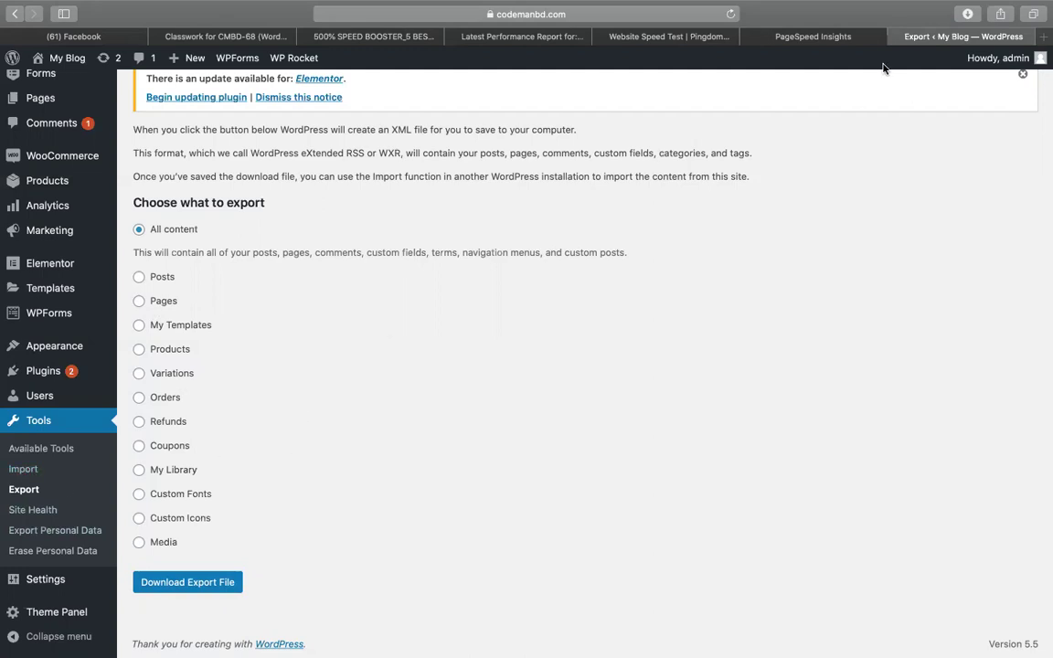
pyautogui.click(747, 34)
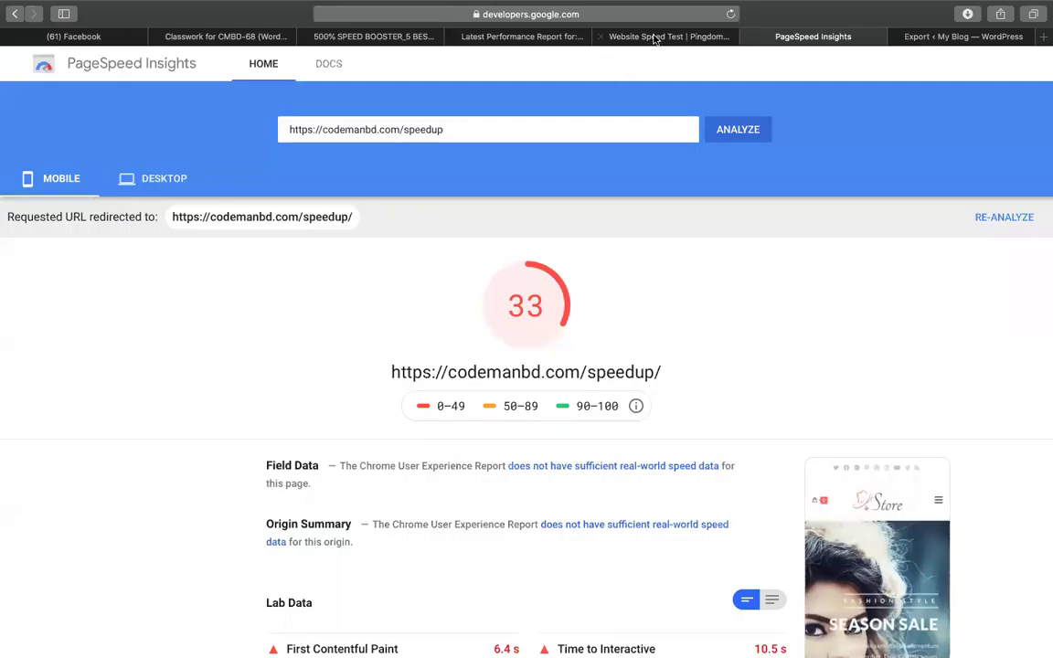
# Read the LazyLoad instruction in cell B5 of the speed booster notes spreadsheet.
pyautogui.click(375, 39)
pyautogui.moveTo(374, 39); pyautogui.dragTo(665, 41)
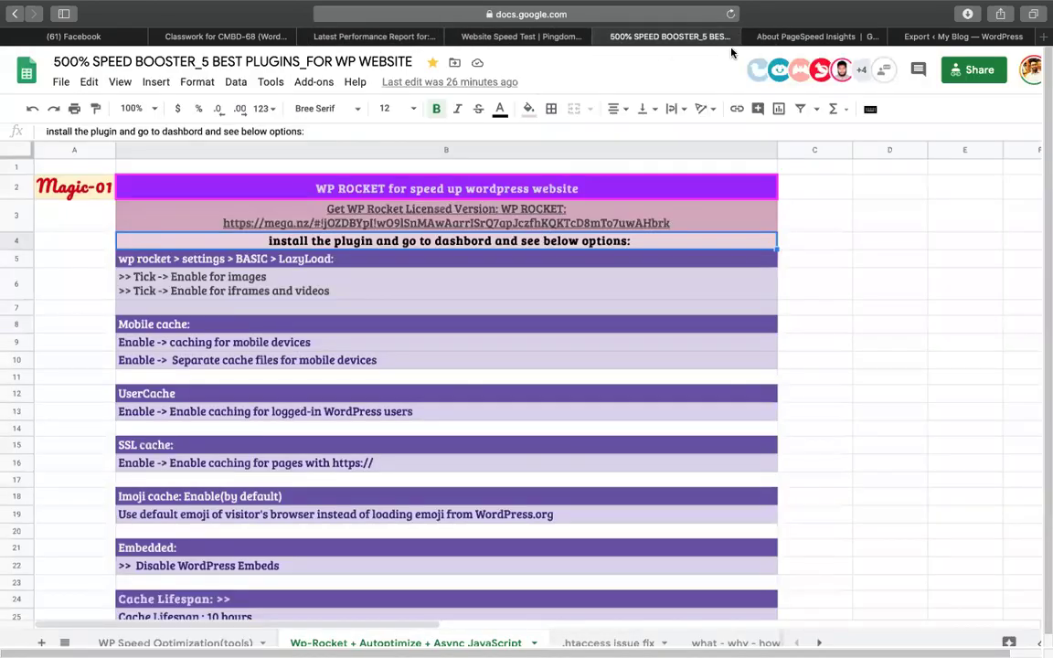
pyautogui.click(146, 260)
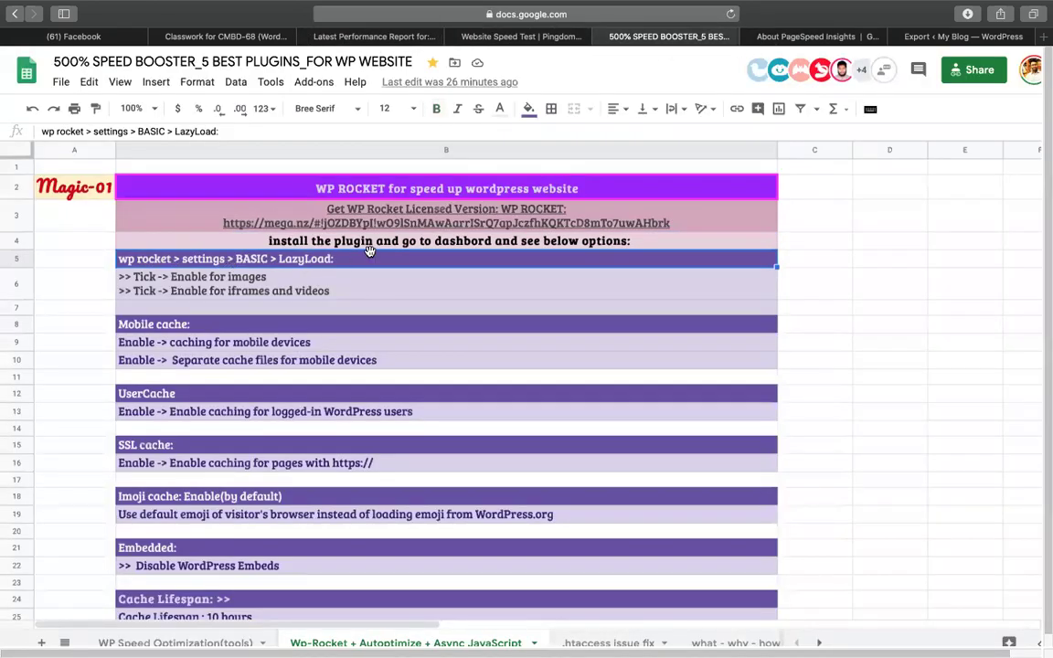
# Open WP Rocket › Settings from the WordPress admin bar.
pyautogui.click(936, 39)
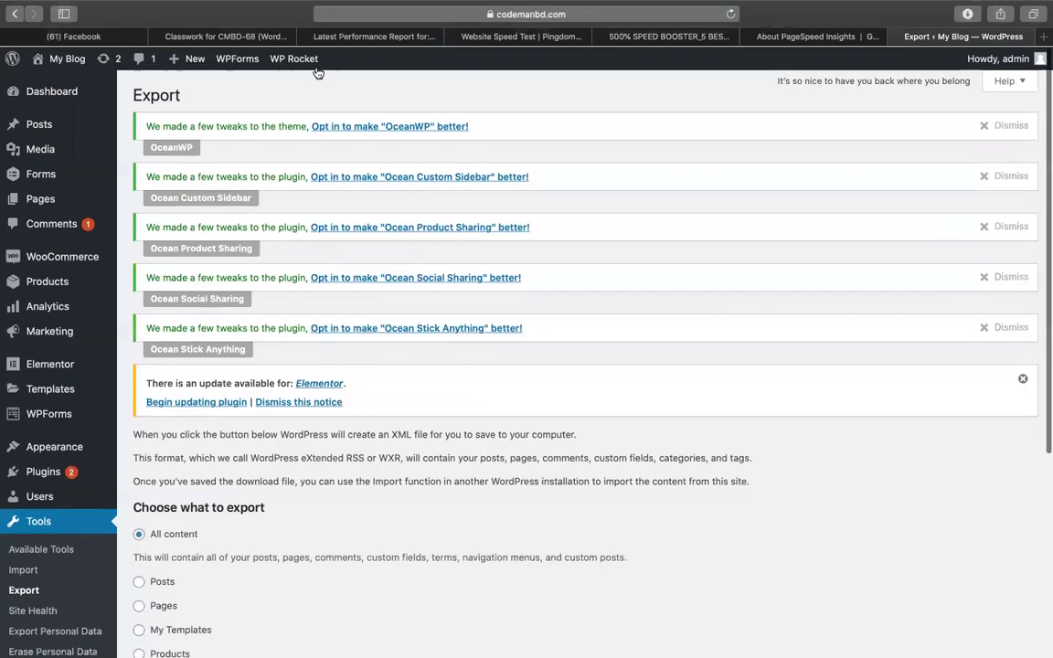
pyautogui.moveTo(306, 57)
pyautogui.click(296, 83)
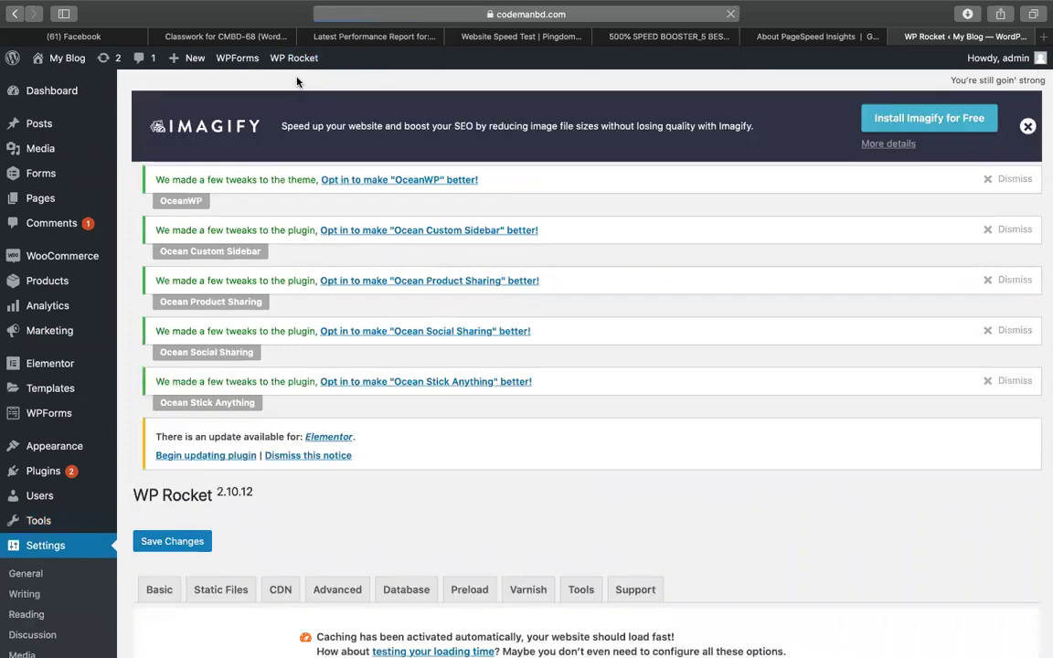
# Enable WP Rocket LazyLoad for images and for iframes and videos.
pyautogui.scroll(-5, 314, 165)
pyautogui.scroll(-1, 274, 155)
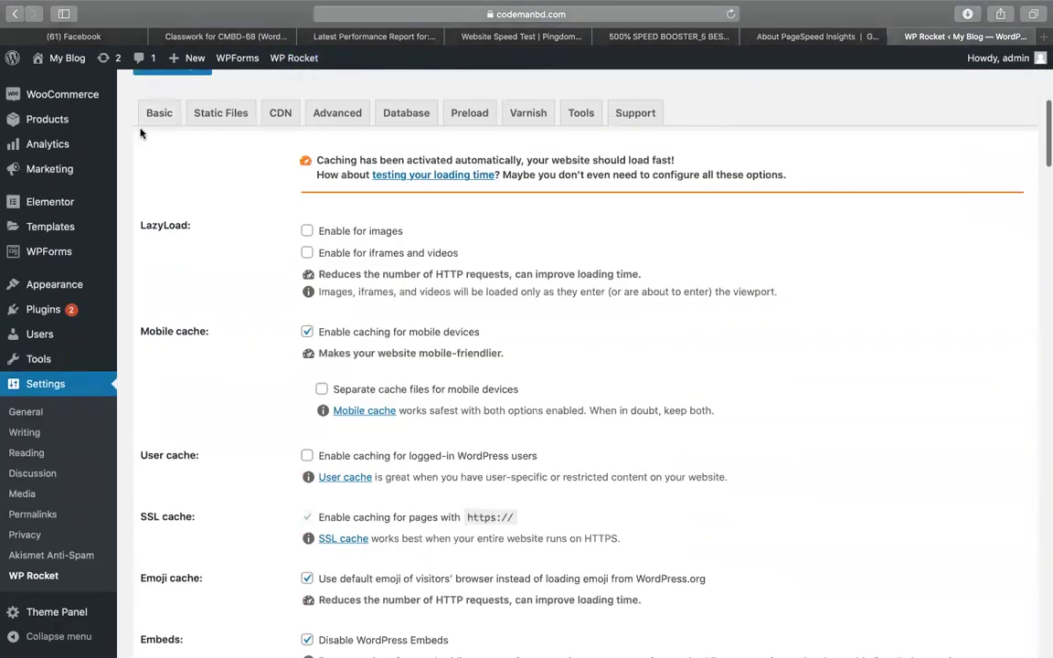
pyautogui.click(306, 231)
pyautogui.click(306, 271)
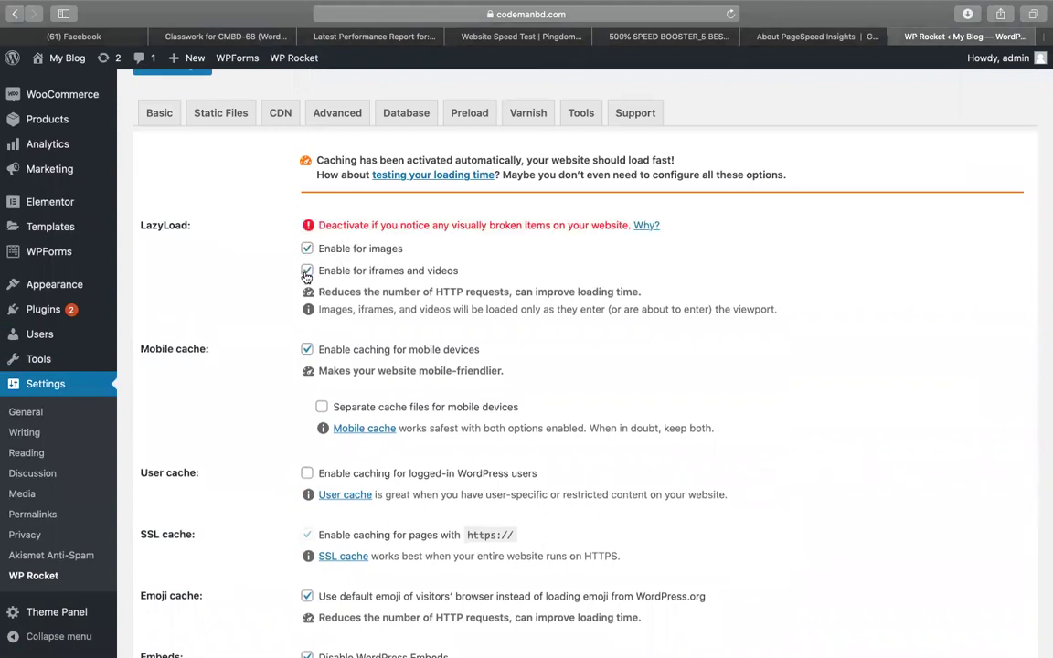
# Enable separate mobile cache files and caching for logged-in WordPress users.
pyautogui.click(653, 39)
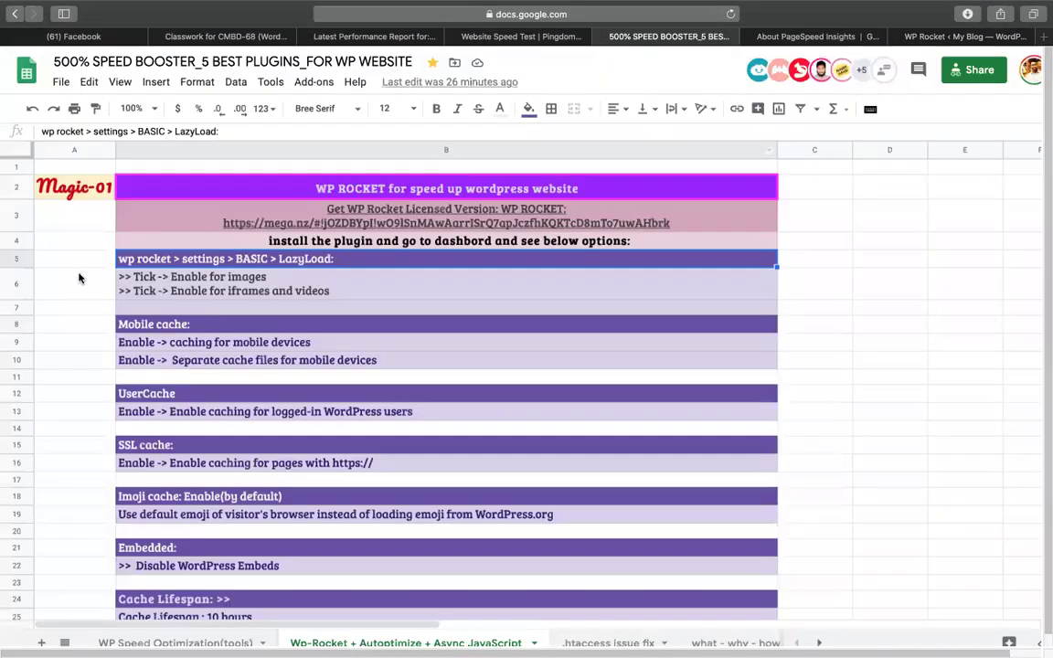
pyautogui.click(143, 288)
pyautogui.click(152, 324)
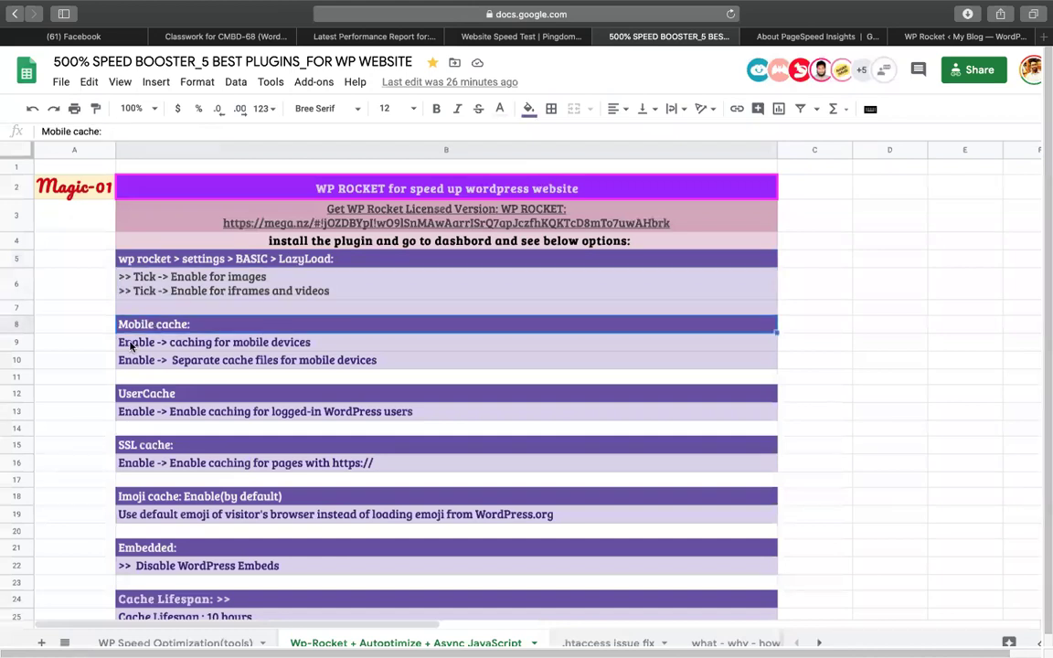
pyautogui.click(778, 36)
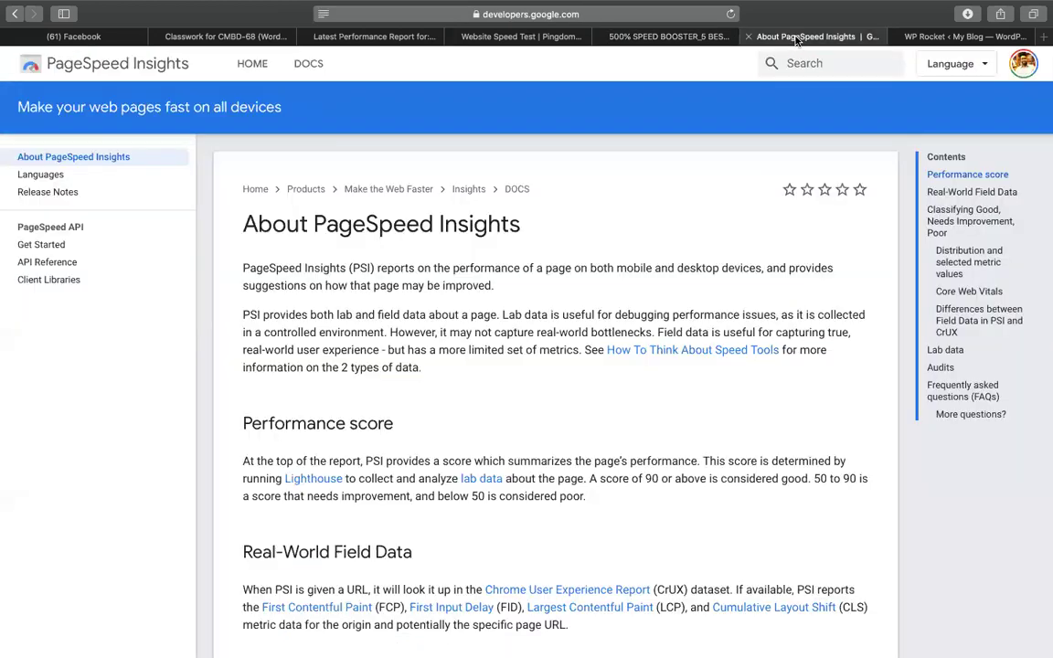
pyautogui.click(750, 37)
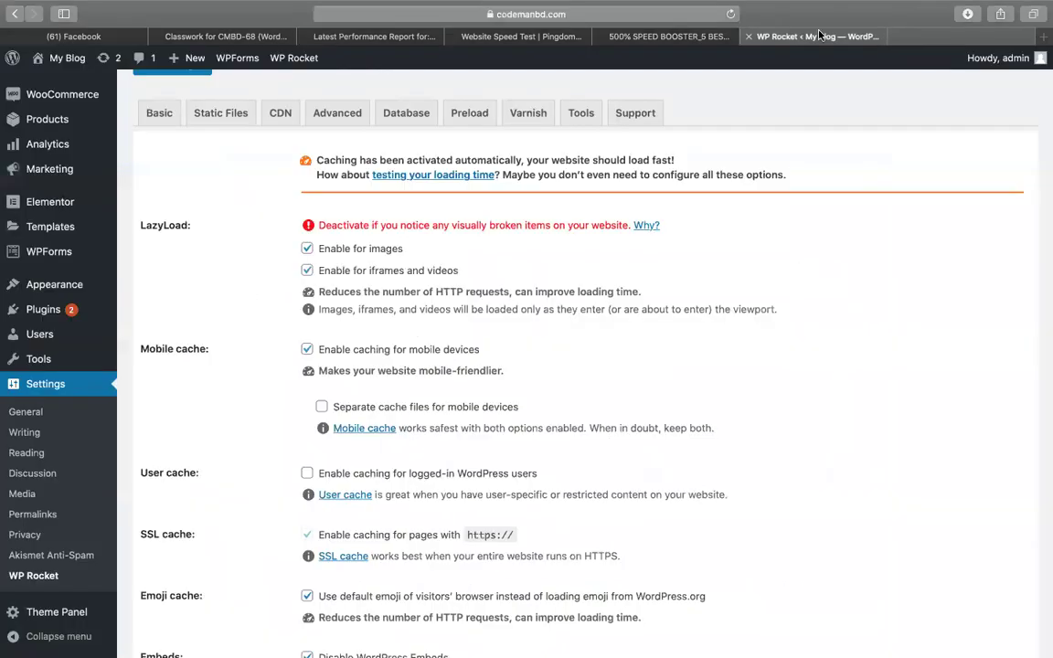
pyautogui.click(321, 407)
pyautogui.scroll(-3, 277, 442)
pyautogui.click(307, 336)
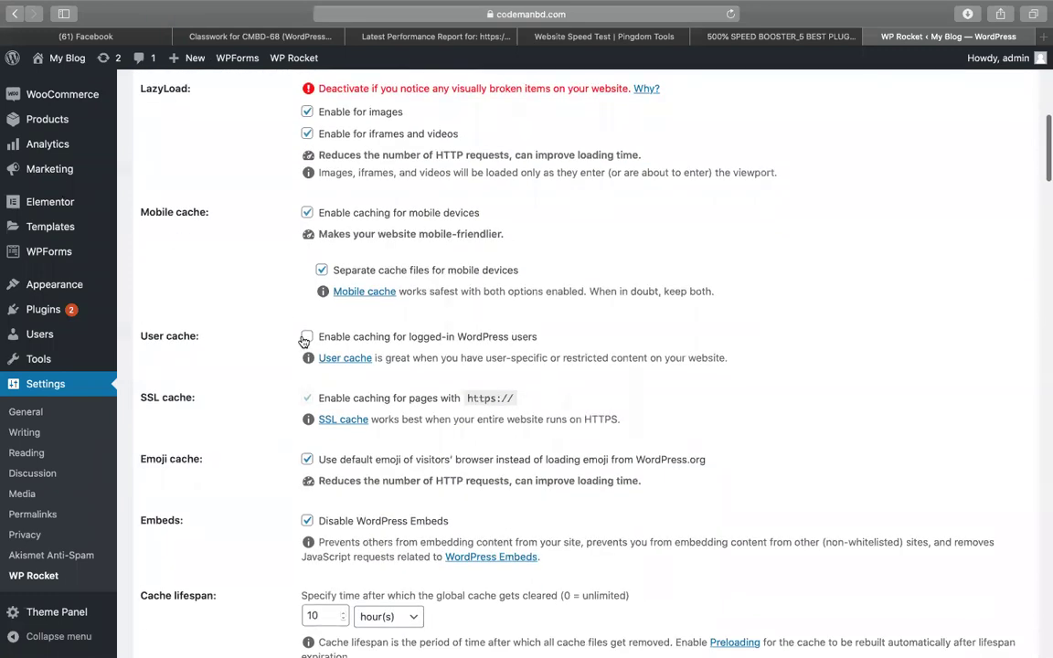
# Review the logged-in user, SSL and emoji cache notes in rows 13–19 of the notes sheet.
pyautogui.click(748, 42)
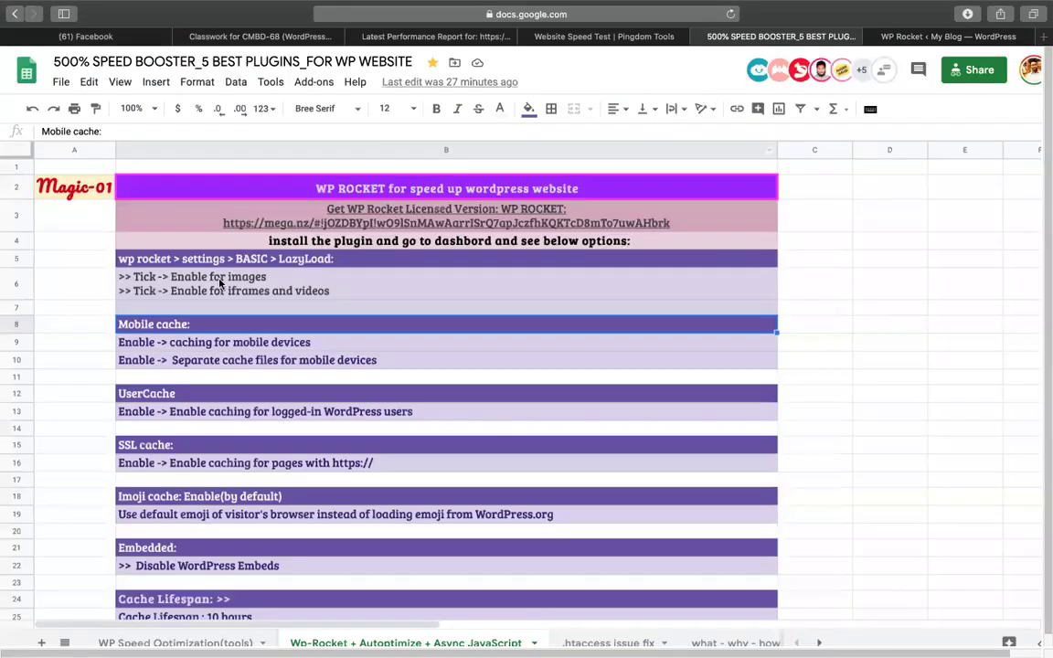
pyautogui.click(122, 411)
pyautogui.click(142, 465)
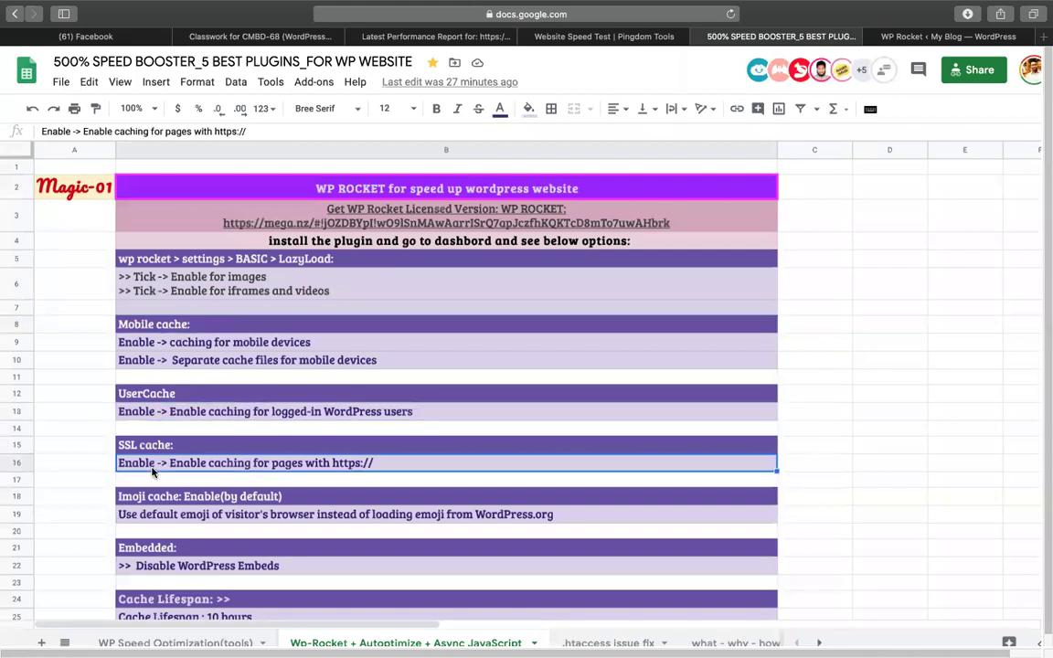
pyautogui.scroll(-3, 141, 464)
pyautogui.click(158, 375)
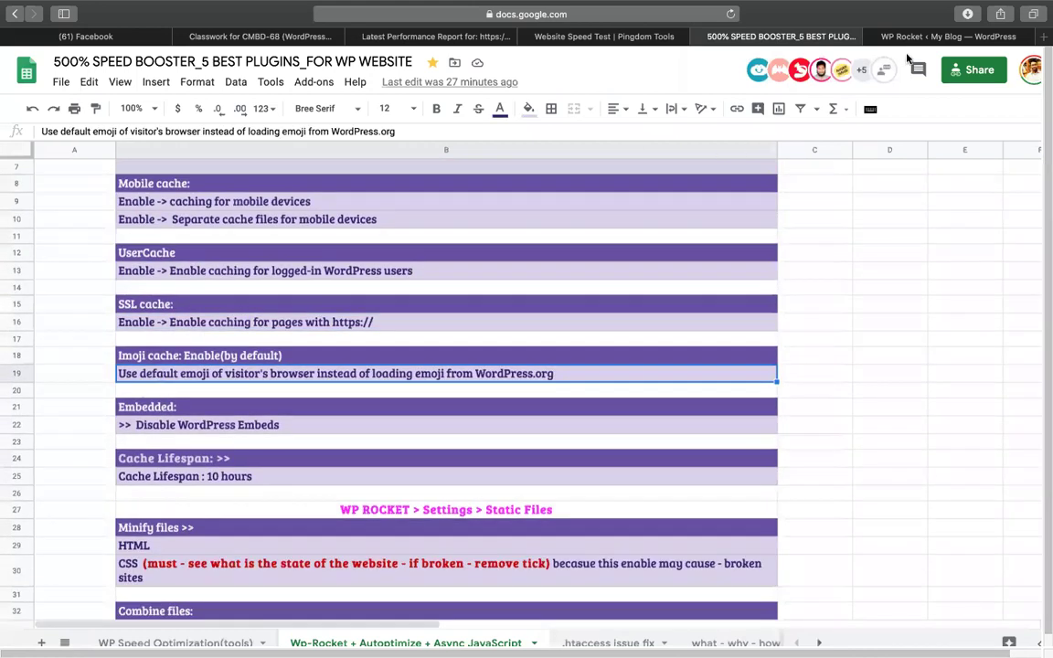
pyautogui.click(948, 36)
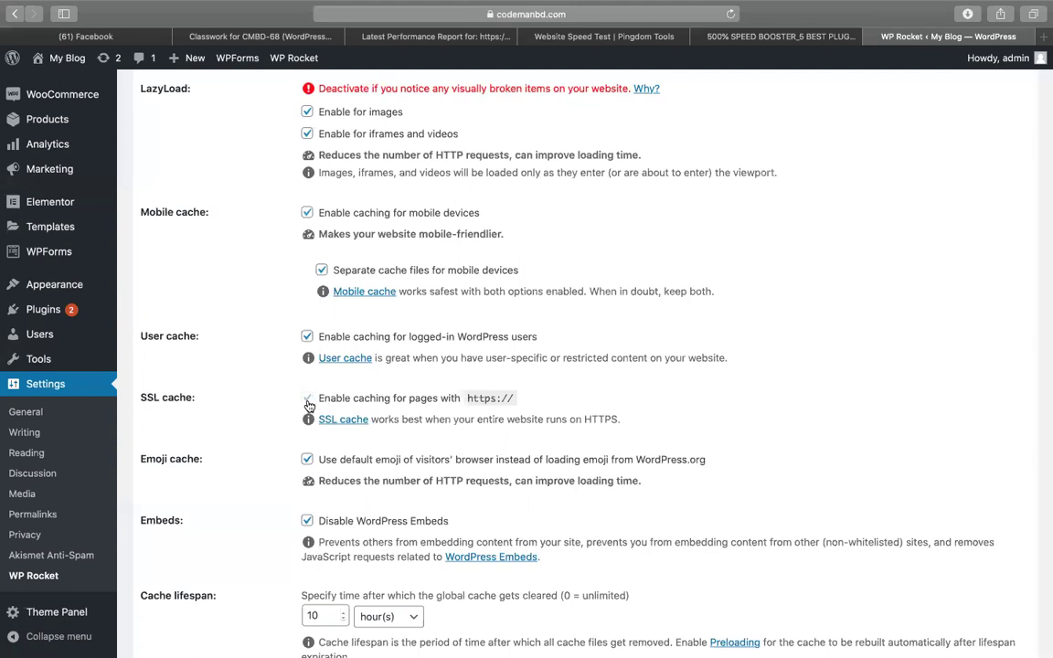
# Disable WordPress Embeds and set the cache lifespan to 10 hours, following the notes.
pyautogui.click(781, 36)
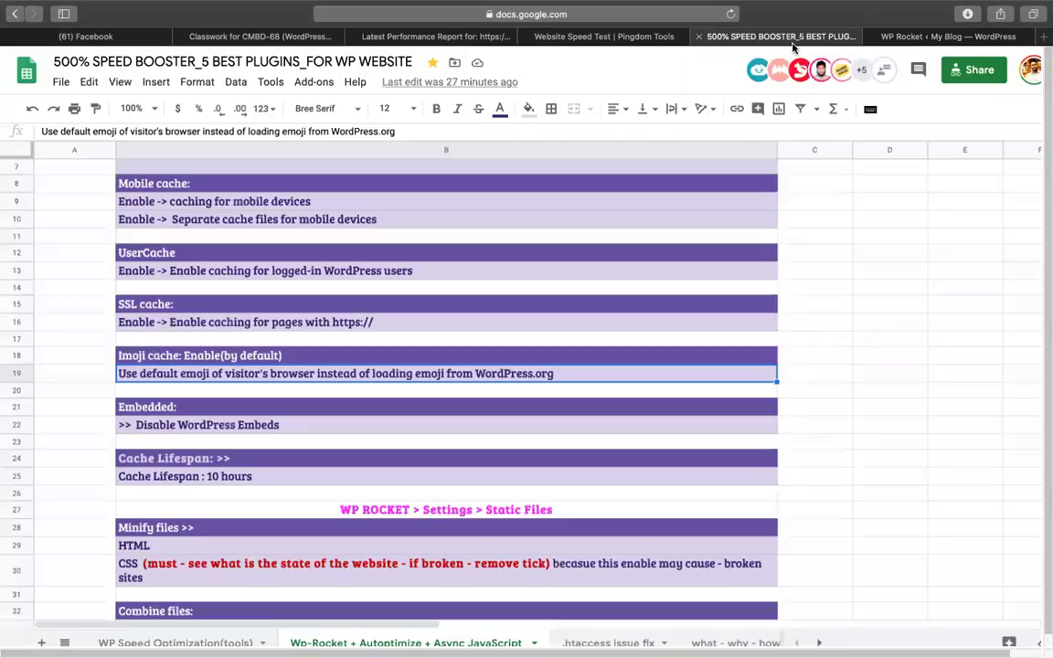
pyautogui.doubleClick(129, 425)
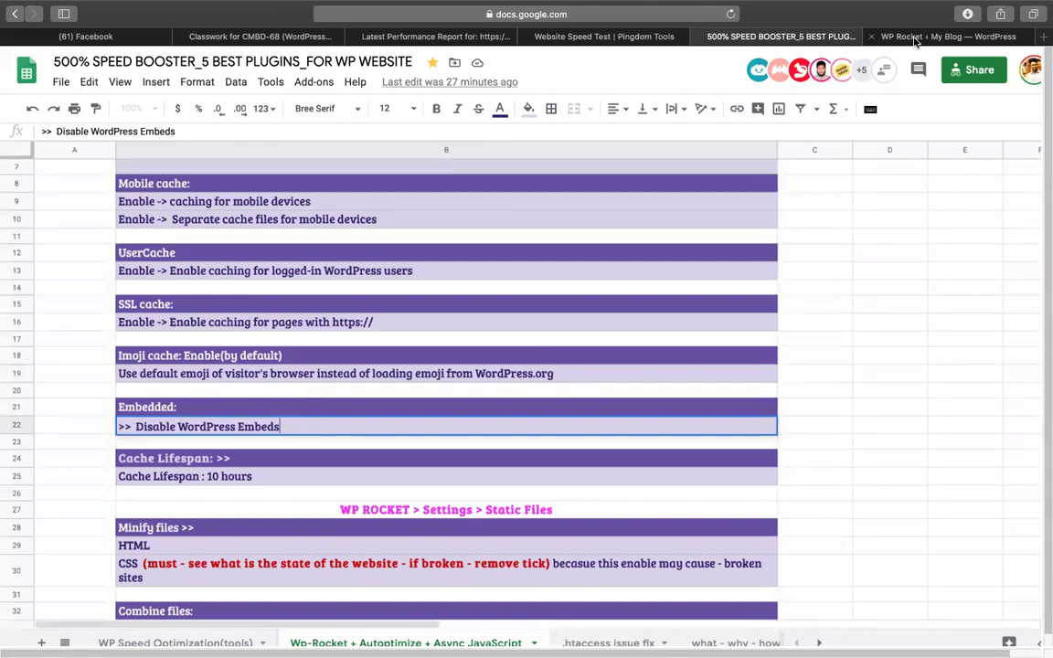
pyautogui.click(914, 37)
pyautogui.scroll(-3, 556, 329)
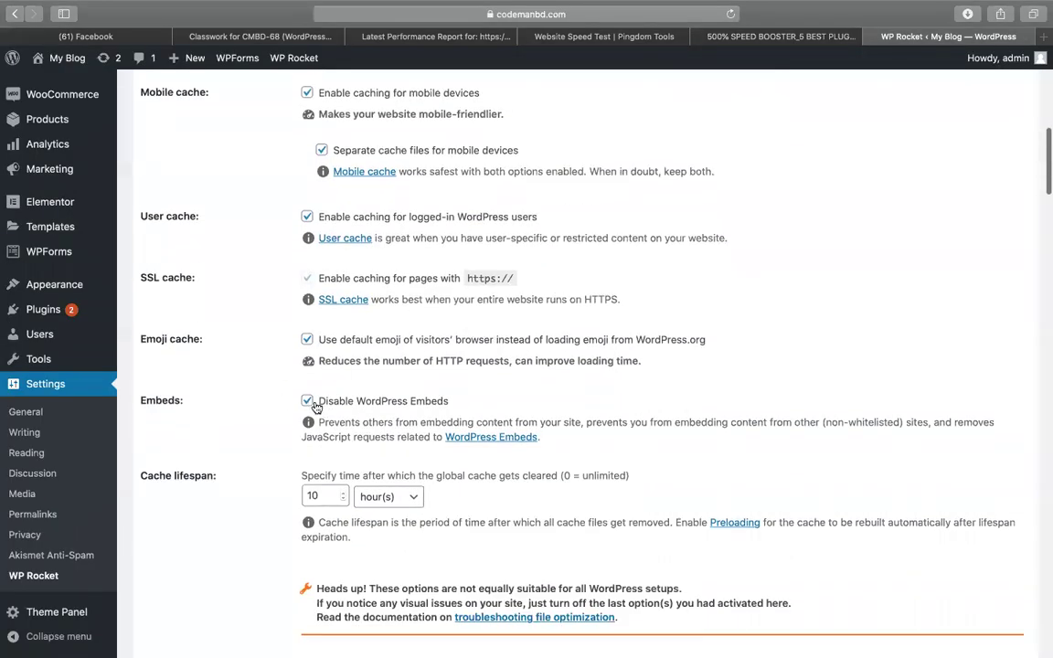
pyautogui.click(808, 37)
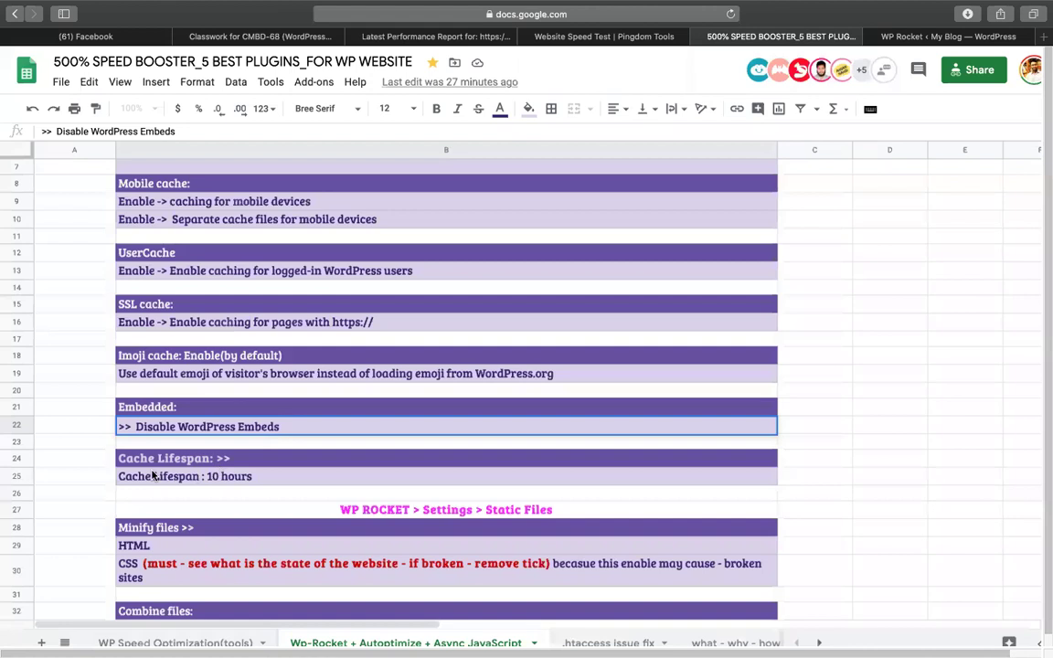
pyautogui.click(223, 475)
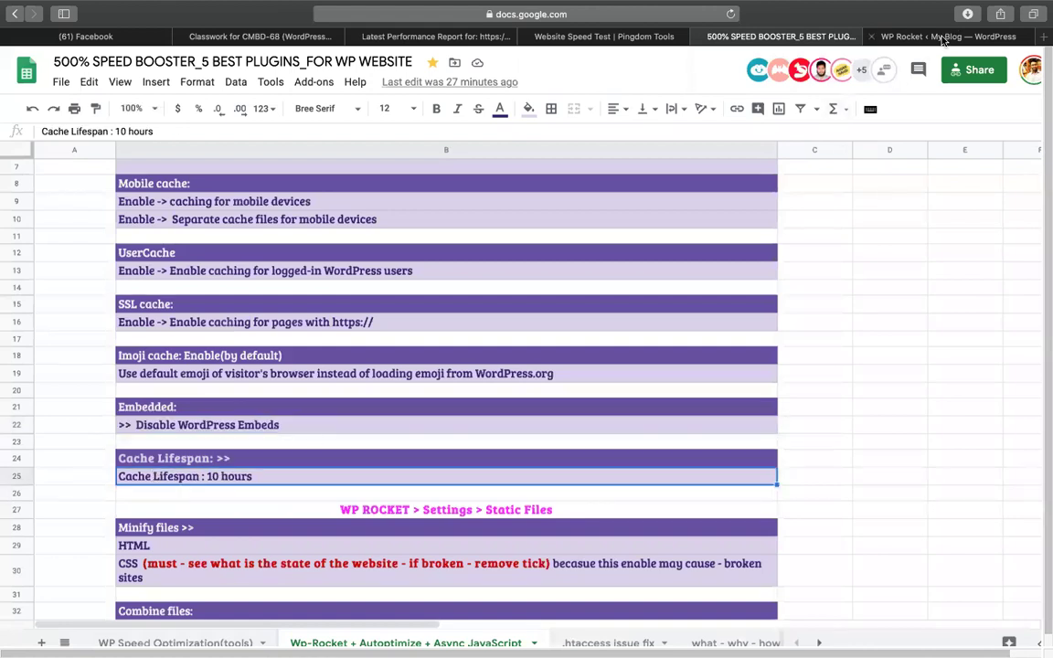
pyautogui.click(868, 37)
pyautogui.scroll(-1, 365, 365)
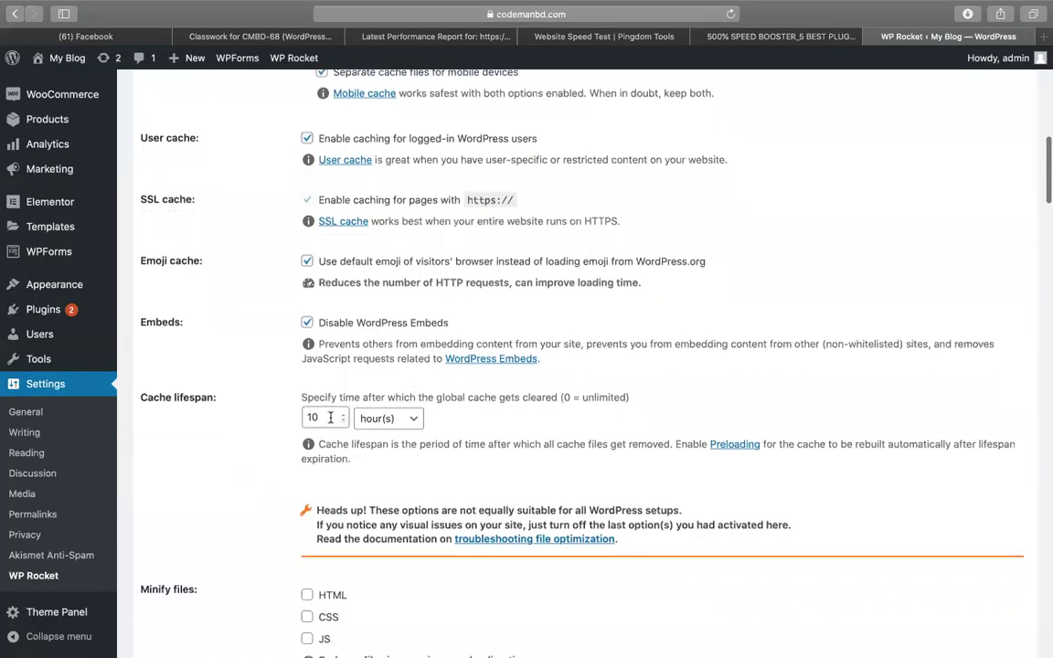
pyautogui.scroll(-5, 330, 418)
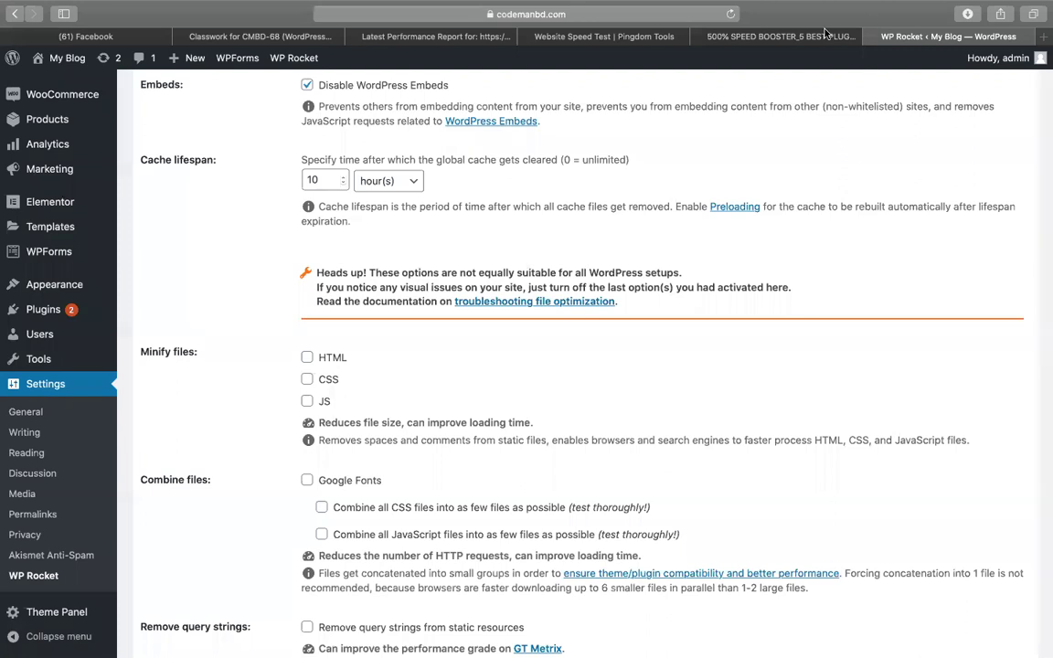
# Save the WP Rocket Basic settings.
pyautogui.click(811, 37)
pyautogui.scroll(-3, 510, 382)
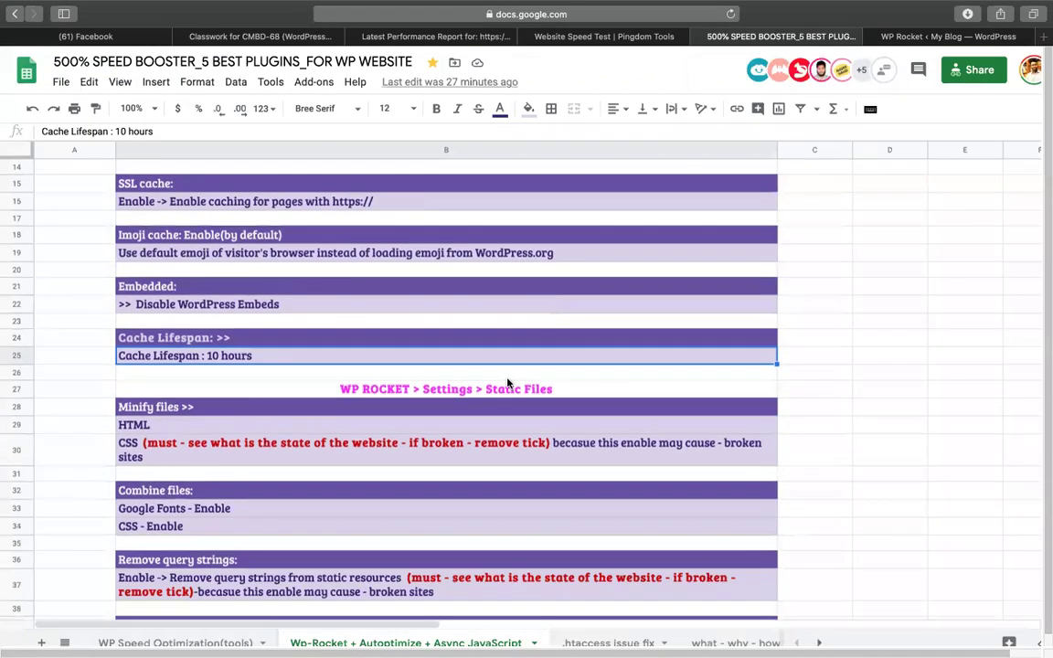
pyautogui.click(412, 388)
pyautogui.click(916, 37)
pyautogui.scroll(-20, 787, 228)
pyautogui.scroll(-10, 434, 546)
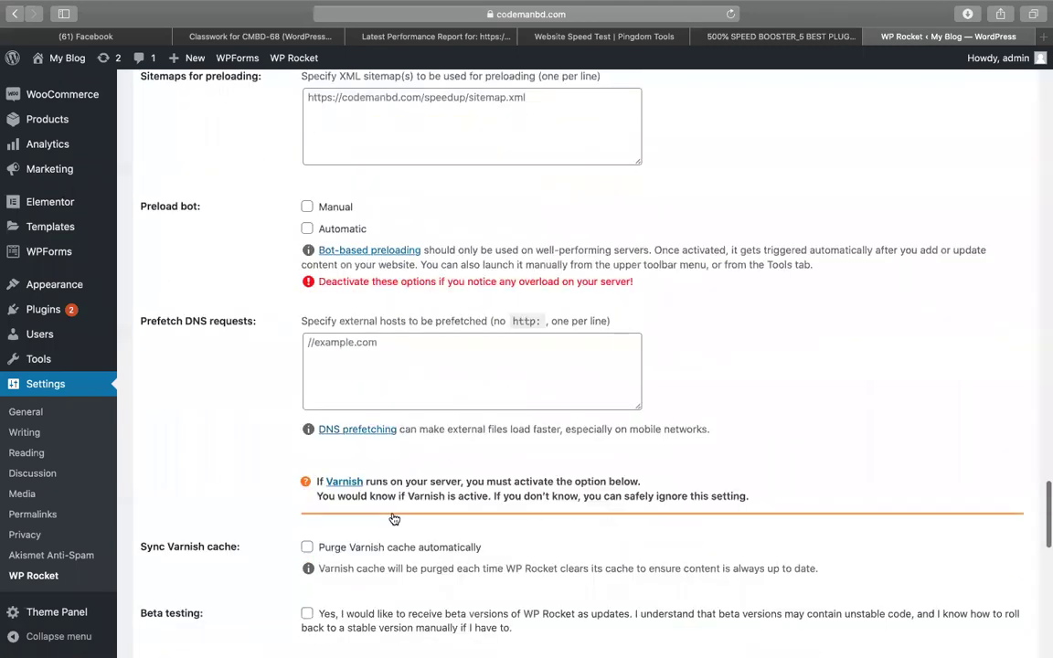
pyautogui.click(168, 589)
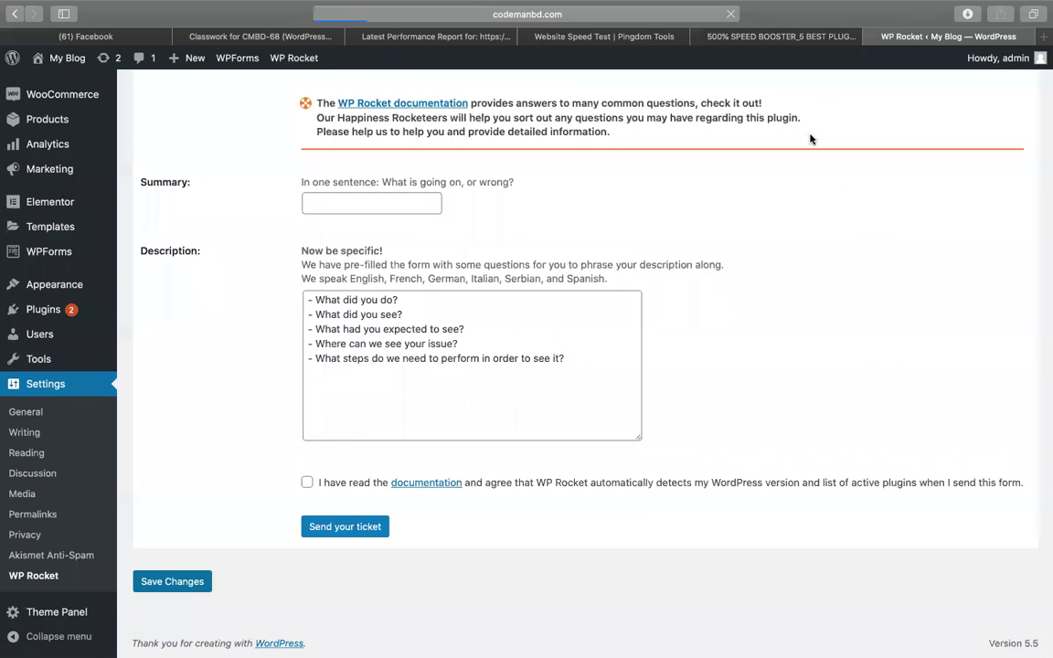
# Open WP Rocket's Static Files section, as listed in row 27 of the notes.
pyautogui.click(782, 37)
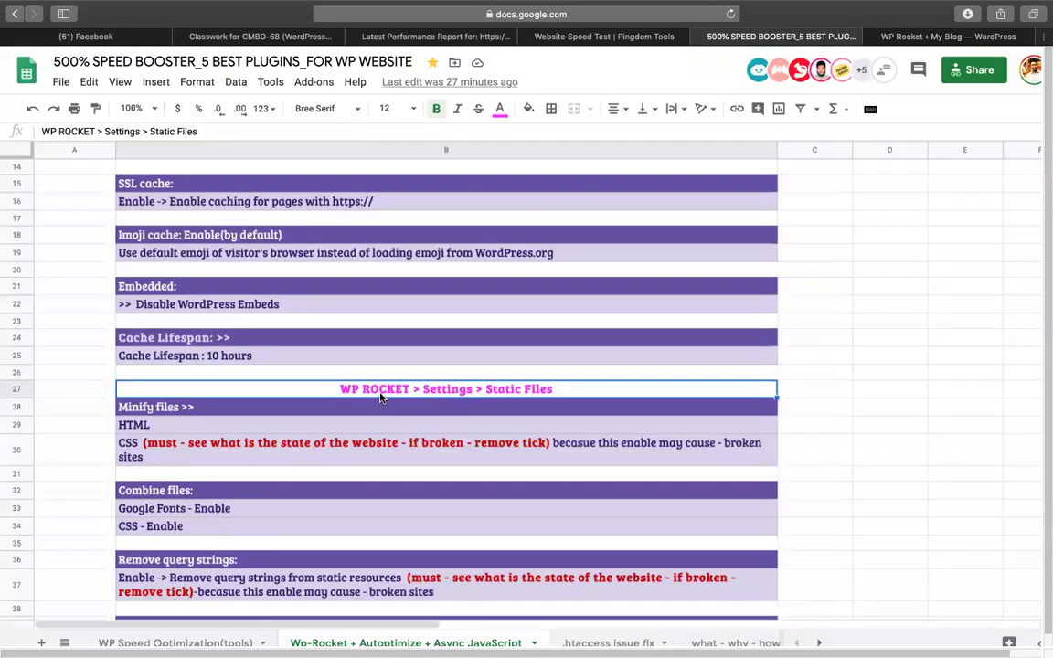
pyautogui.doubleClick(499, 388)
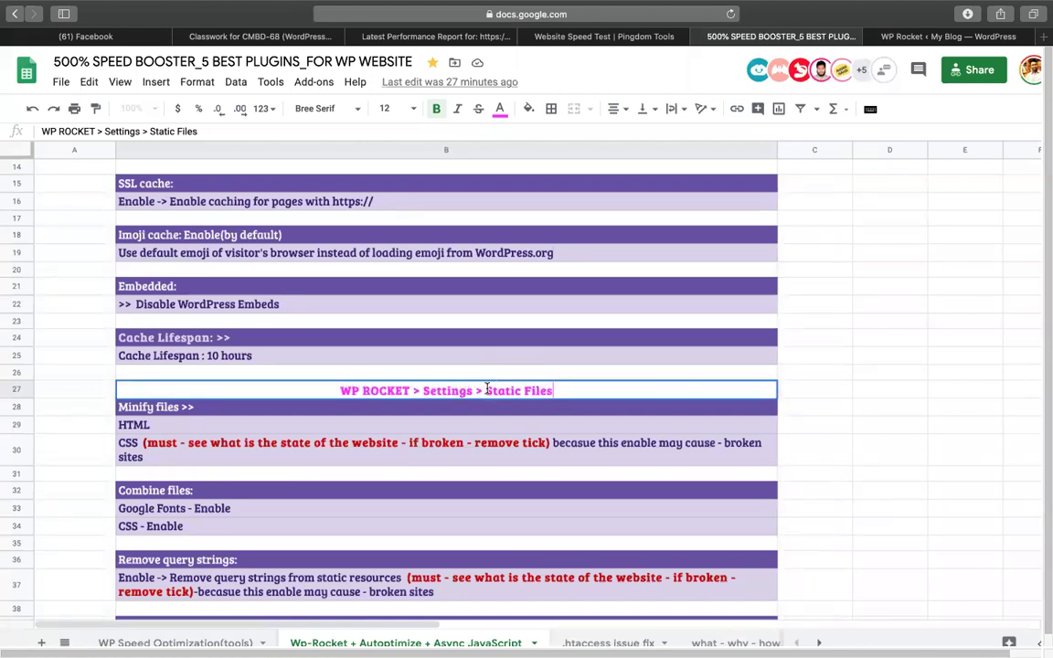
pyautogui.moveTo(487, 389); pyautogui.dragTo(572, 390)
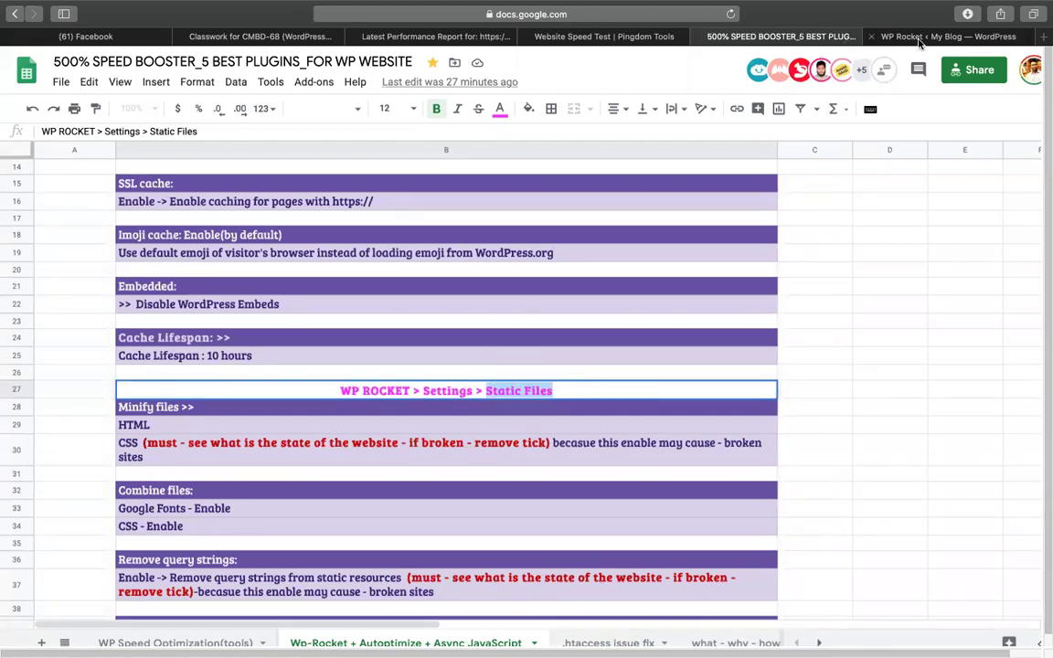
pyautogui.click(920, 38)
pyautogui.scroll(-5, 429, 429)
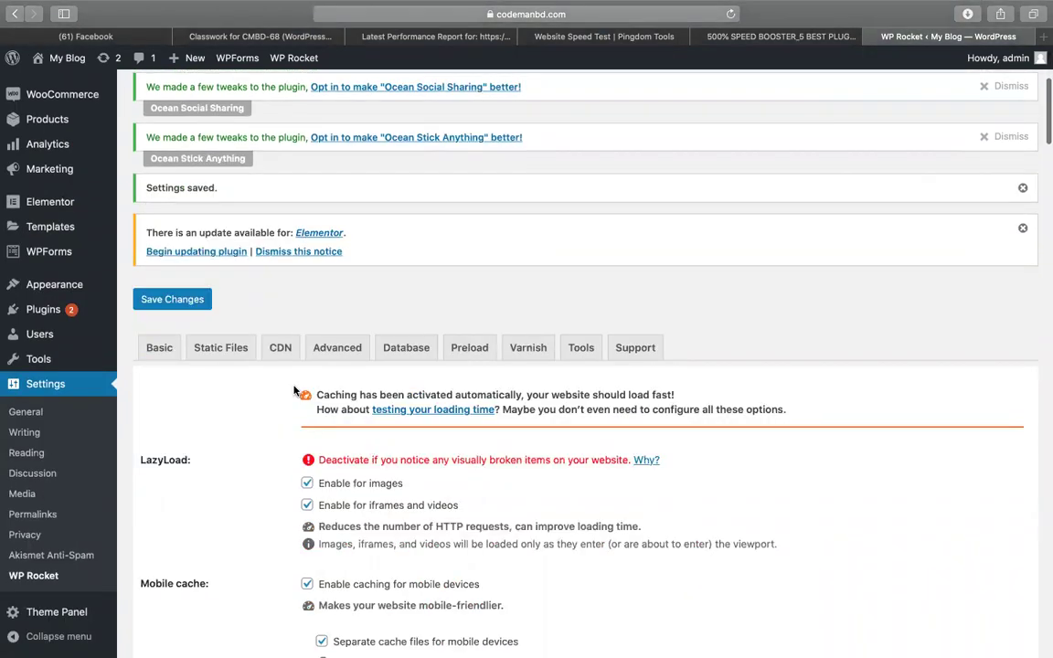
pyautogui.click(219, 355)
pyautogui.scroll(1, 233, 301)
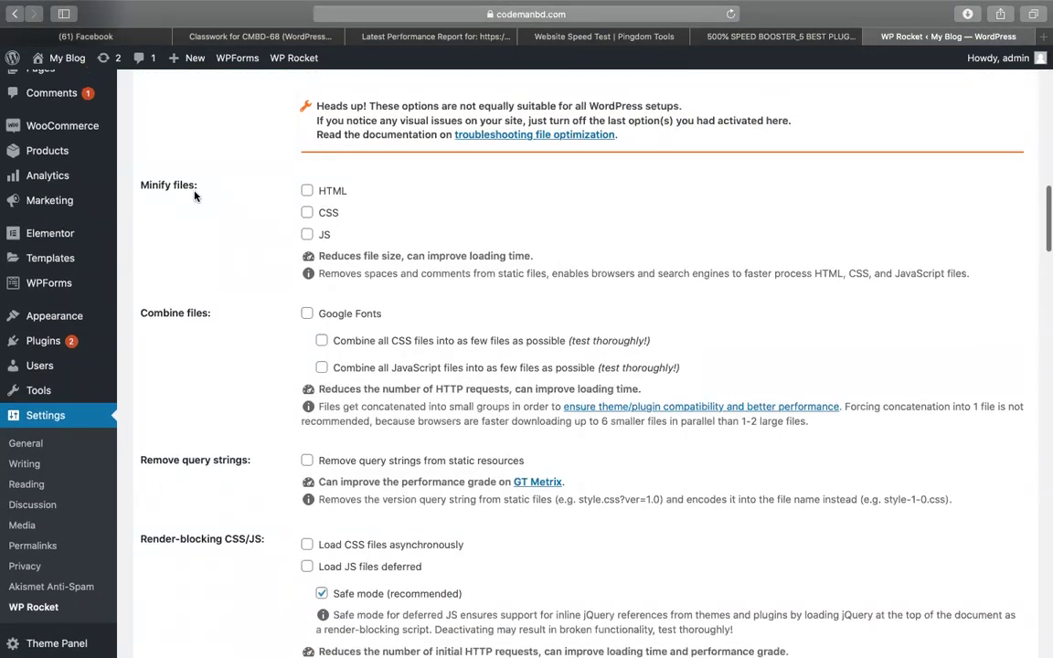
# Turn on HTML and CSS minification.
pyautogui.click(782, 37)
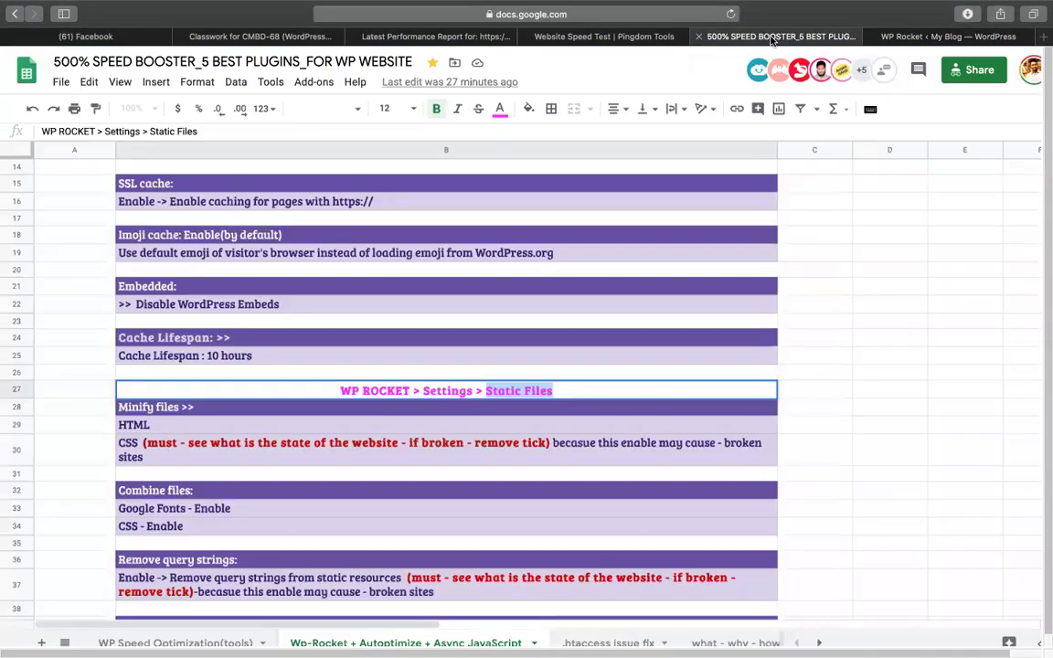
pyautogui.click(153, 439)
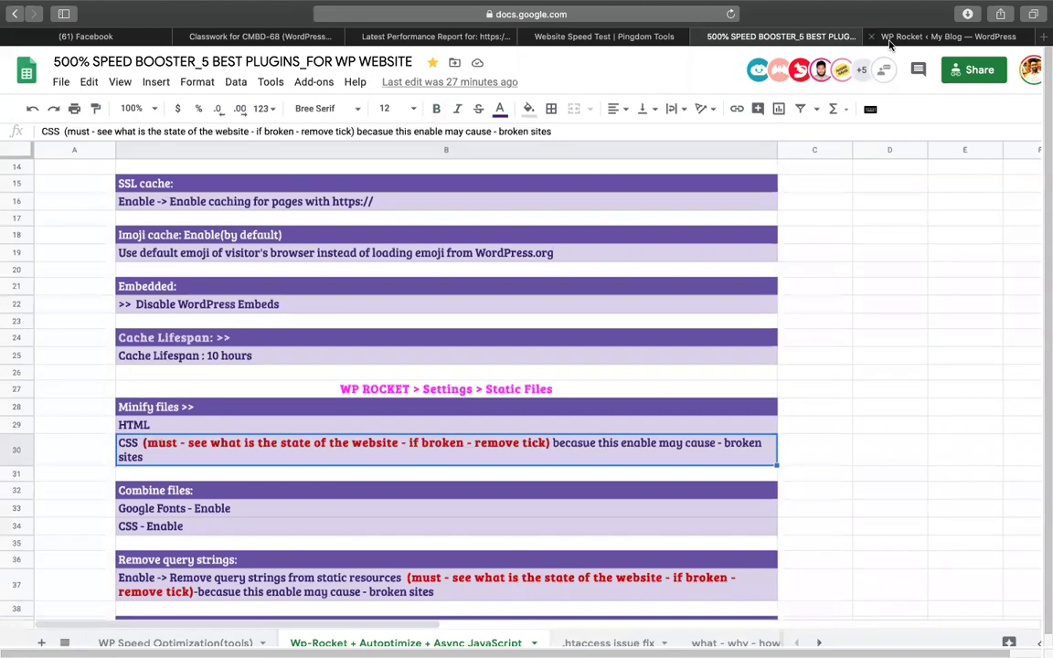
pyautogui.click(946, 36)
pyautogui.click(306, 191)
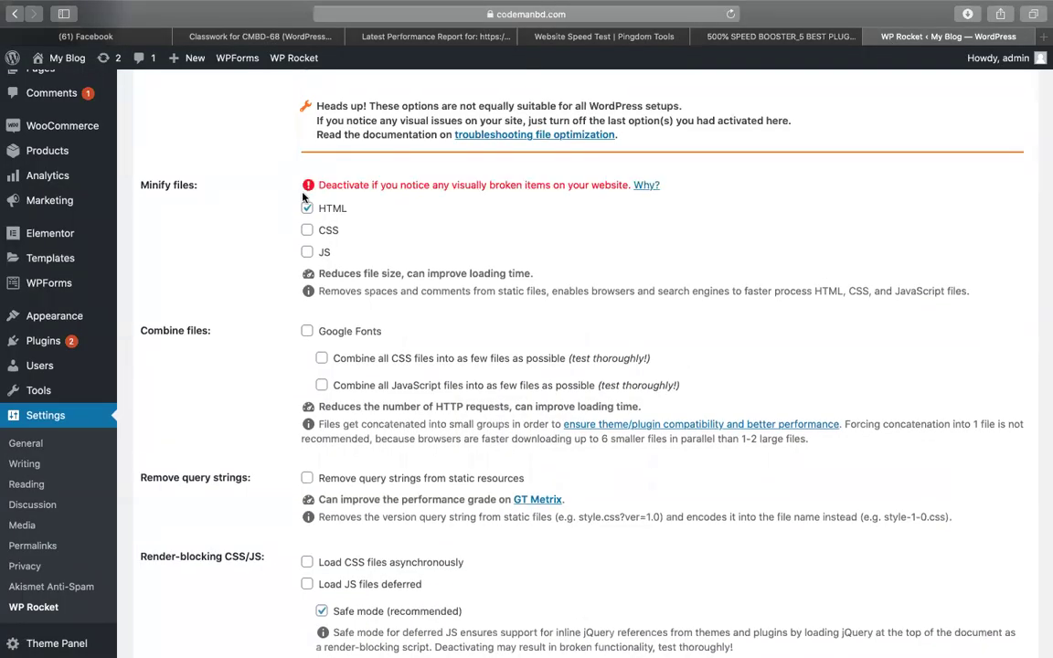
pyautogui.click(306, 231)
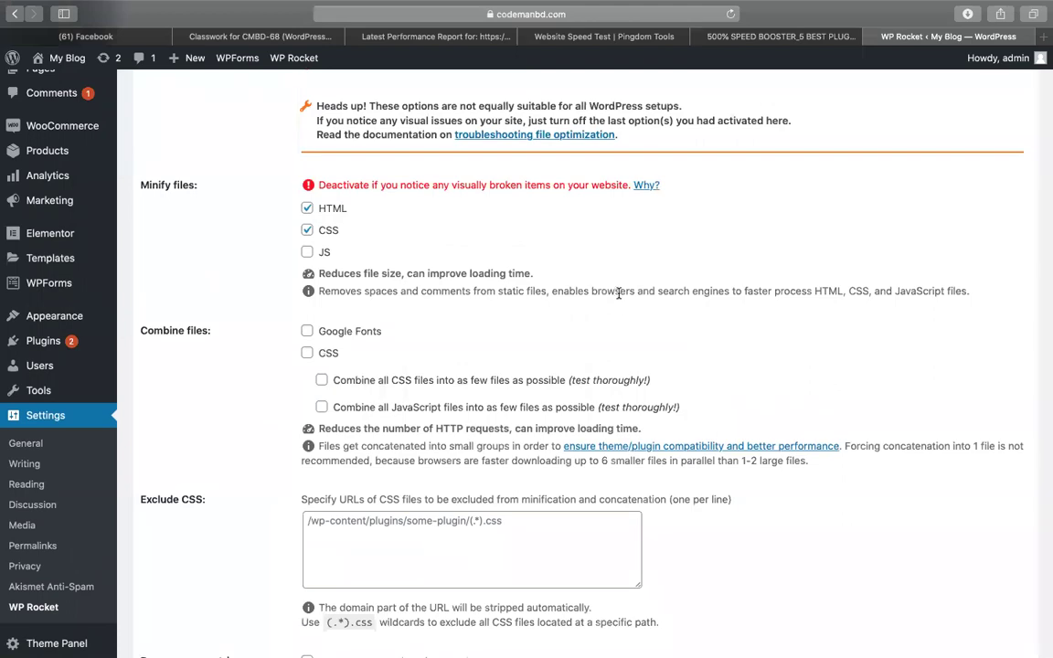
# Turn on combining of Google Fonts and CSS files.
pyautogui.click(693, 36)
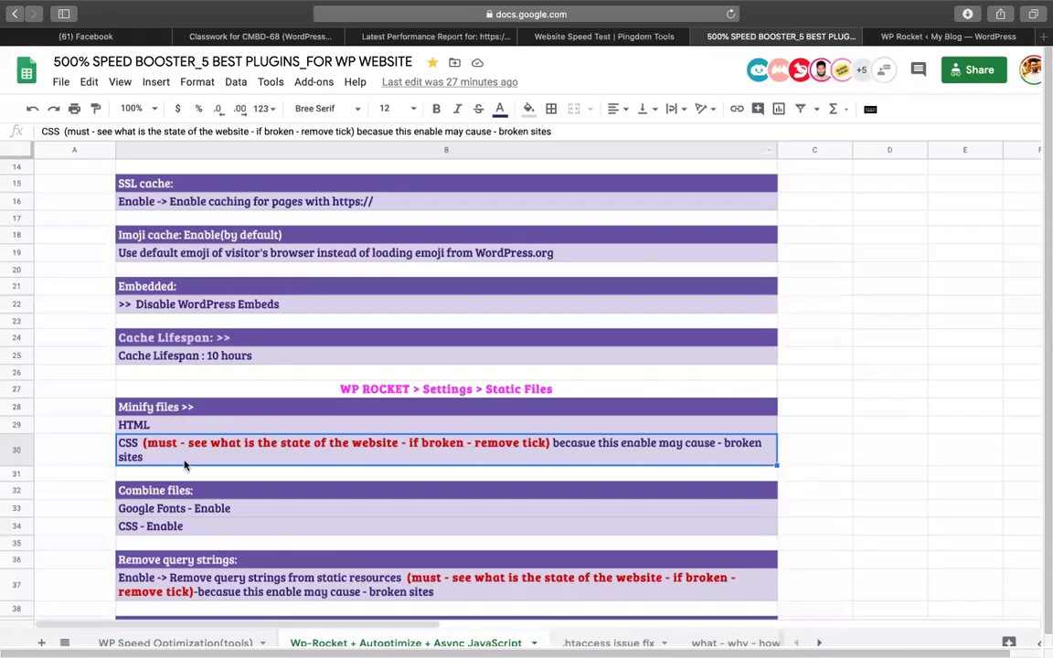
pyautogui.click(162, 494)
pyautogui.click(129, 510)
pyautogui.click(129, 526)
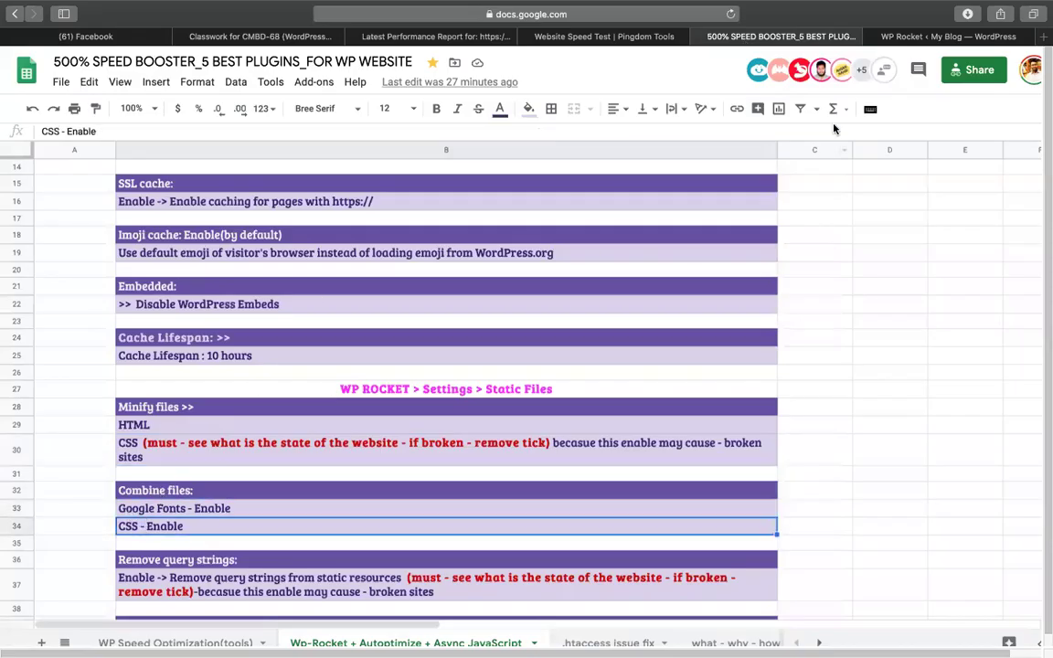
pyautogui.click(942, 37)
pyautogui.click(308, 331)
pyautogui.click(331, 353)
pyautogui.scroll(-2, 448, 363)
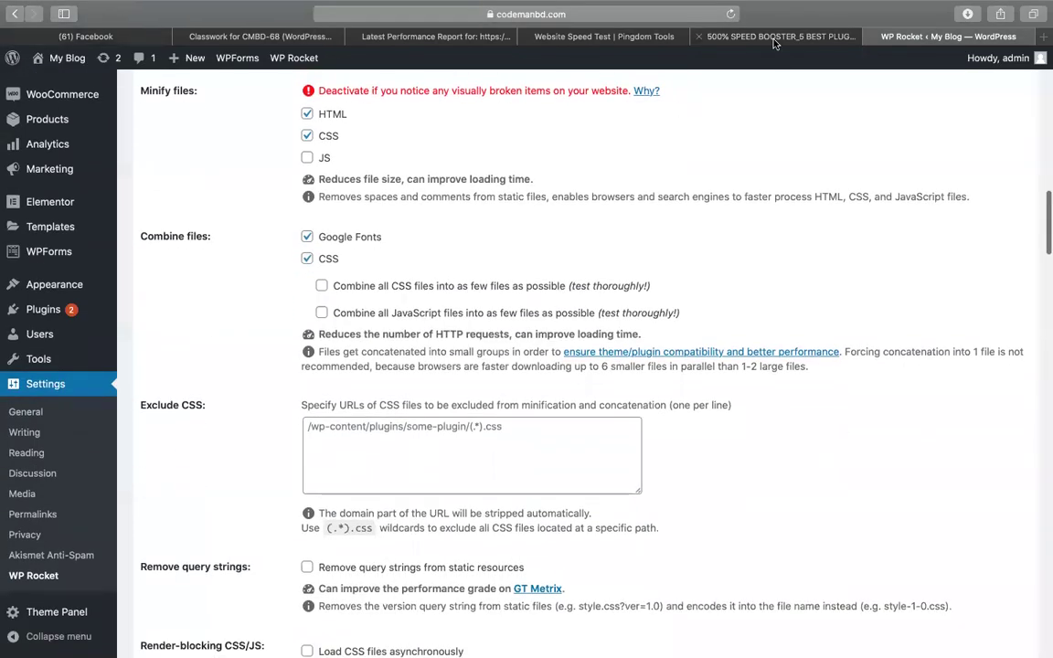
pyautogui.click(736, 36)
pyautogui.scroll(-3, 402, 275)
pyautogui.scroll(-1, 419, 302)
# Highlight the row 37 Remove query strings note and its red warning in the spreadsheet.
pyautogui.click(137, 372)
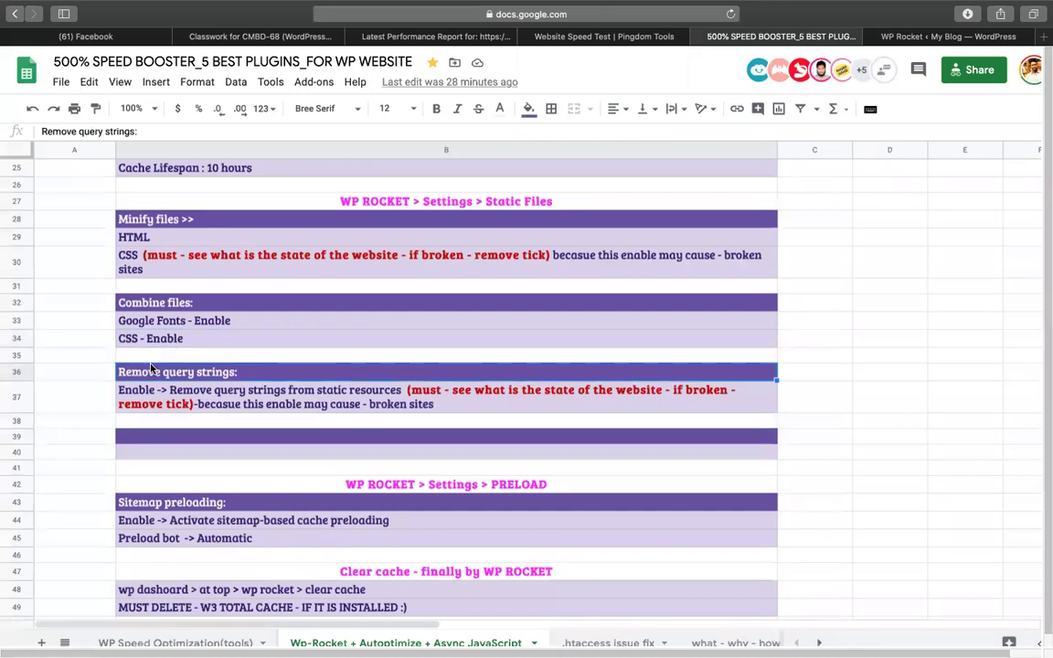
pyautogui.click(142, 408)
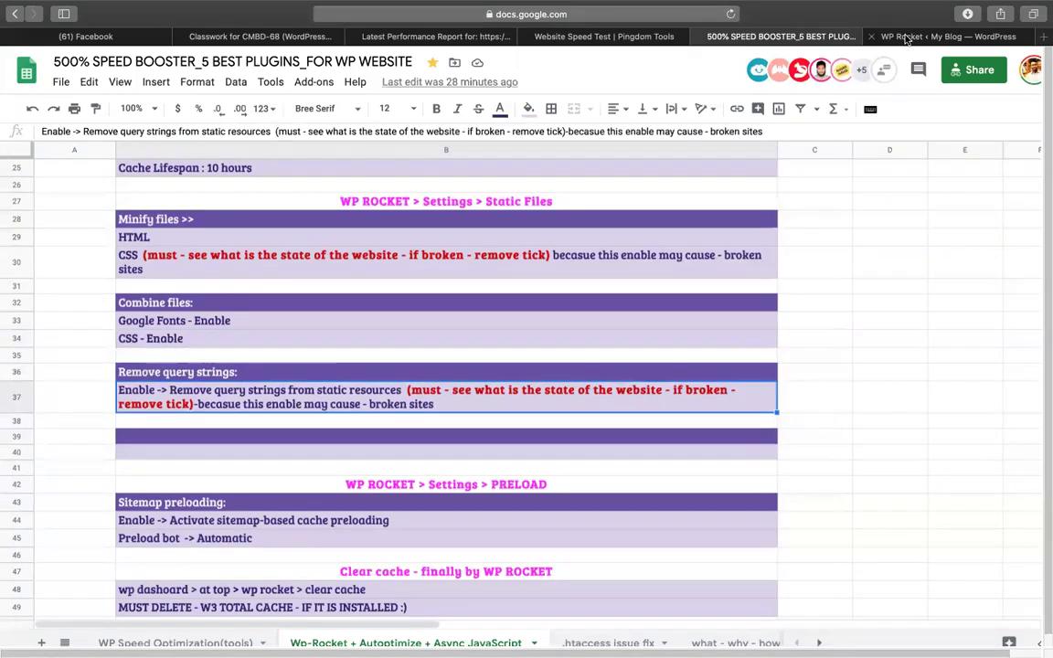
pyautogui.doubleClick(402, 394)
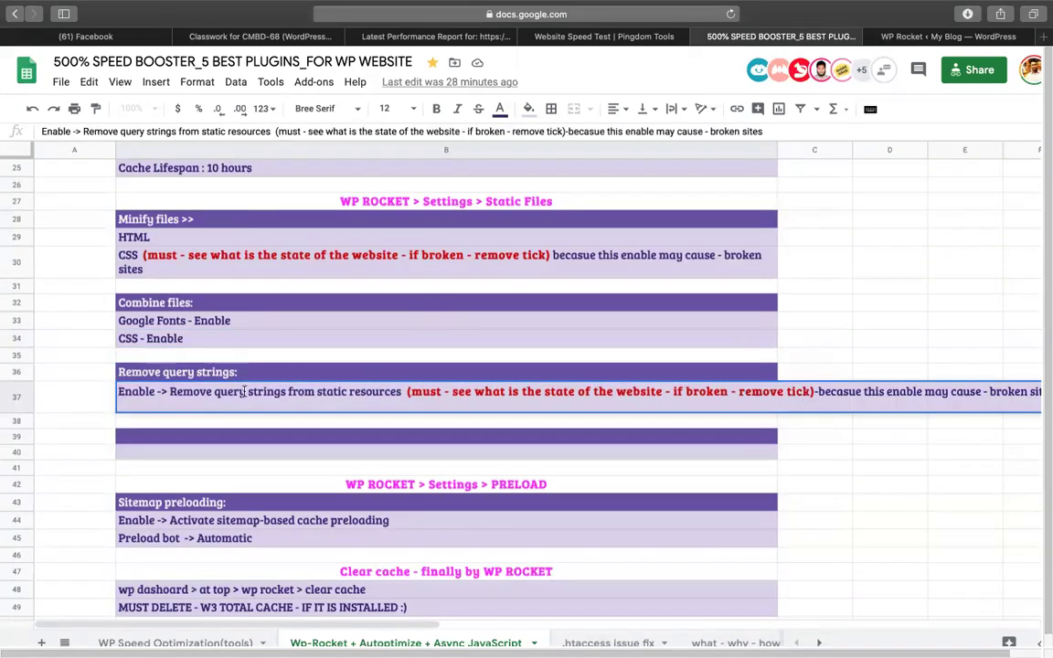
pyautogui.moveTo(183, 391); pyautogui.dragTo(403, 391)
pyautogui.click(442, 391)
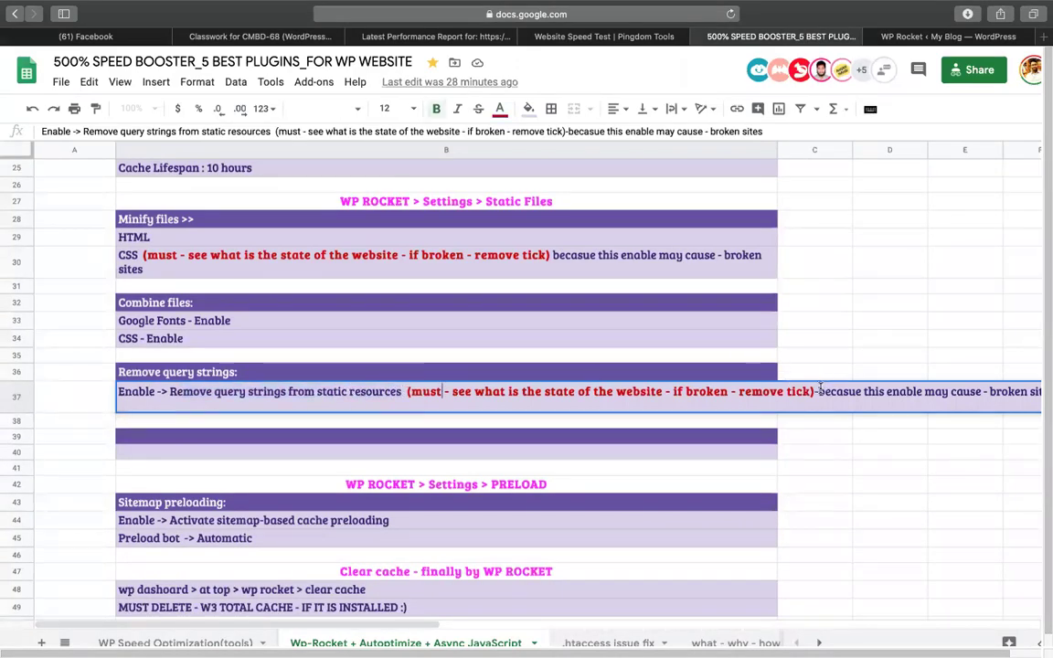
pyautogui.moveTo(814, 391); pyautogui.dragTo(407, 391)
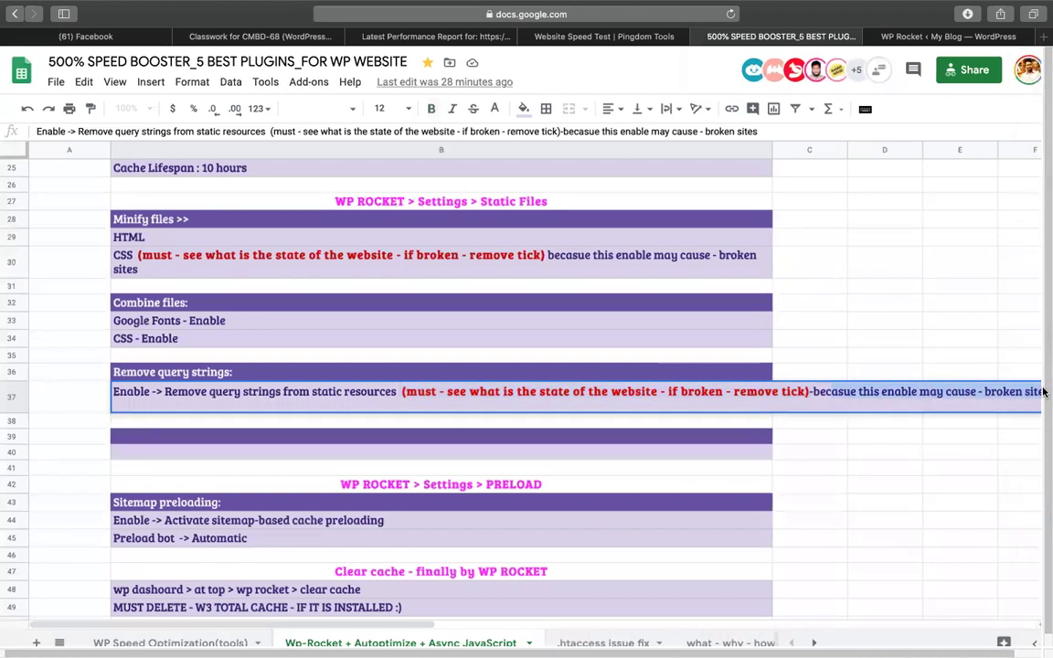
pyautogui.hscroll(1, 850, 324)
pyautogui.click(850, 324)
pyautogui.click(489, 407)
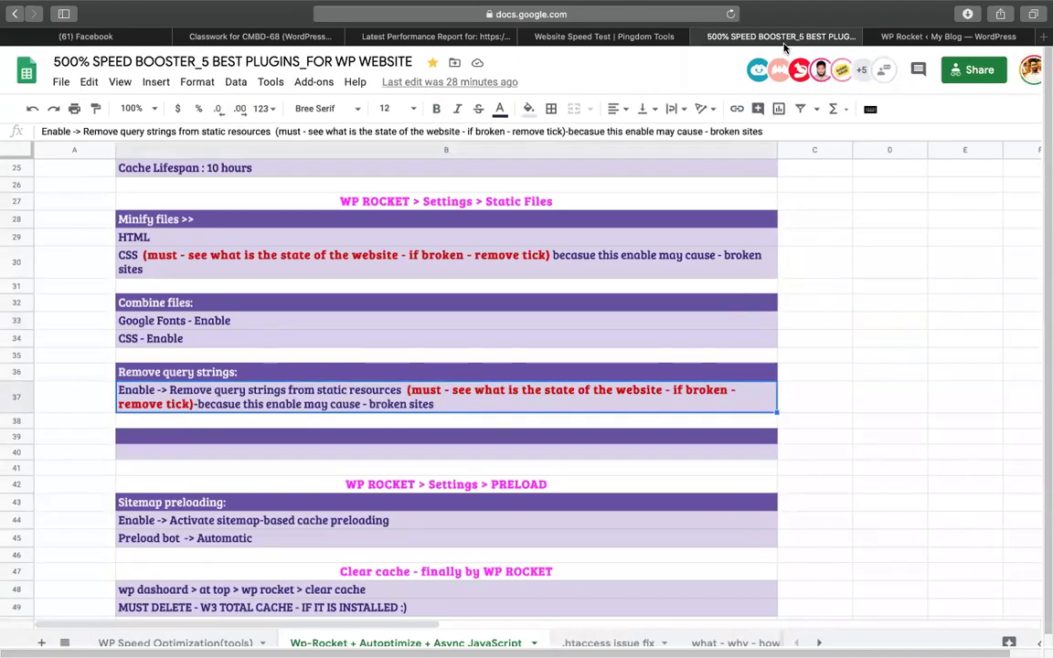
# Enable removing query strings from static resources and save the WP Rocket settings.
pyautogui.click(948, 36)
pyautogui.scroll(-2, 292, 393)
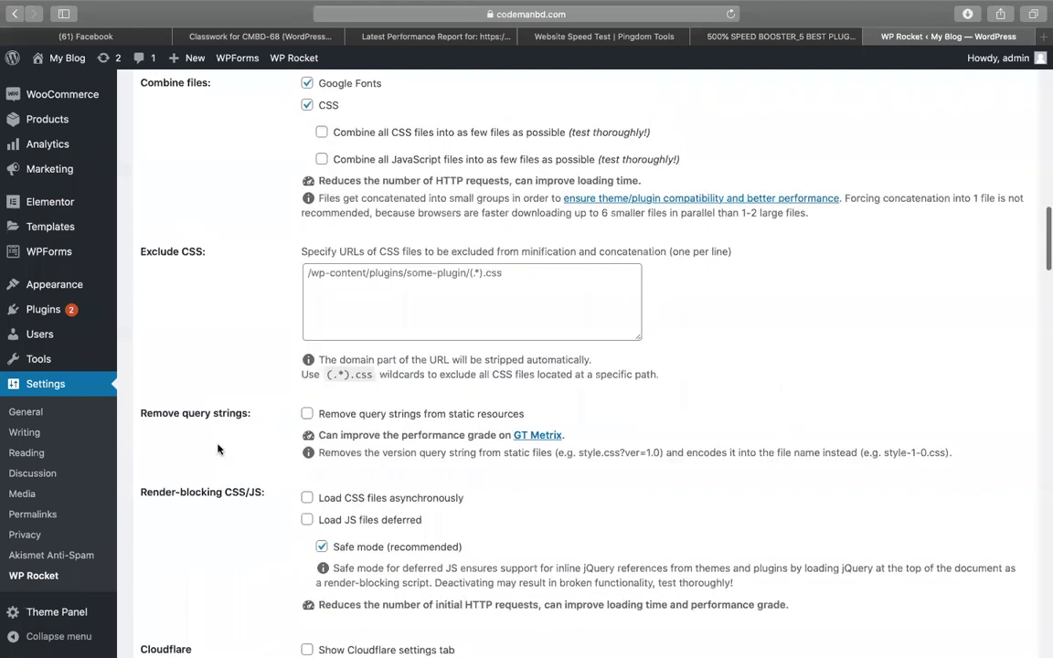
pyautogui.click(309, 414)
pyautogui.scroll(-10, 631, 377)
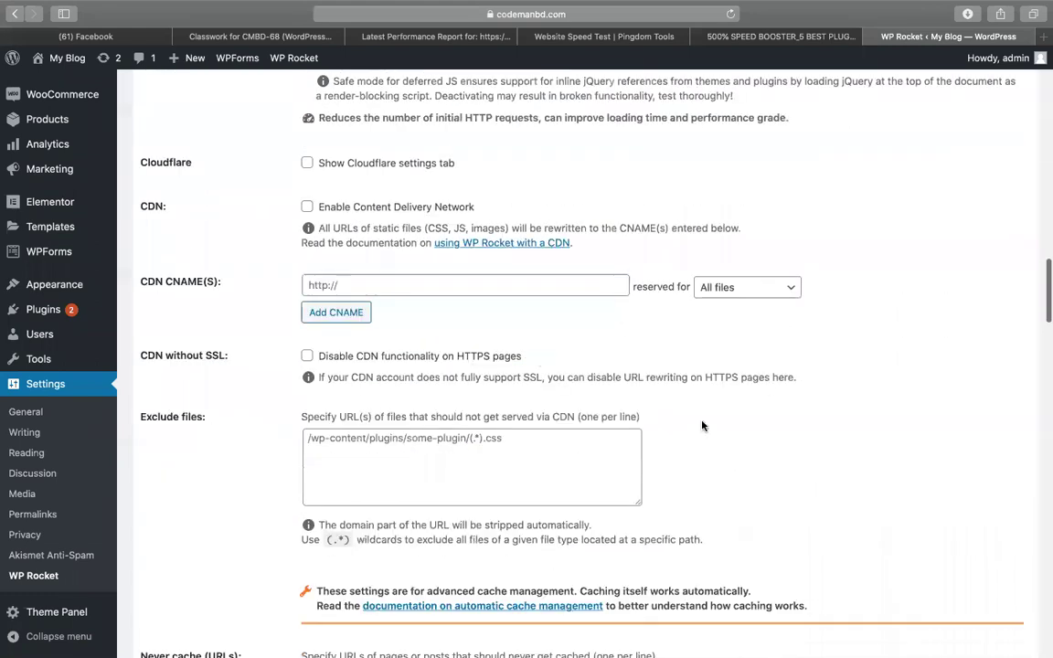
pyautogui.scroll(-20, 266, 498)
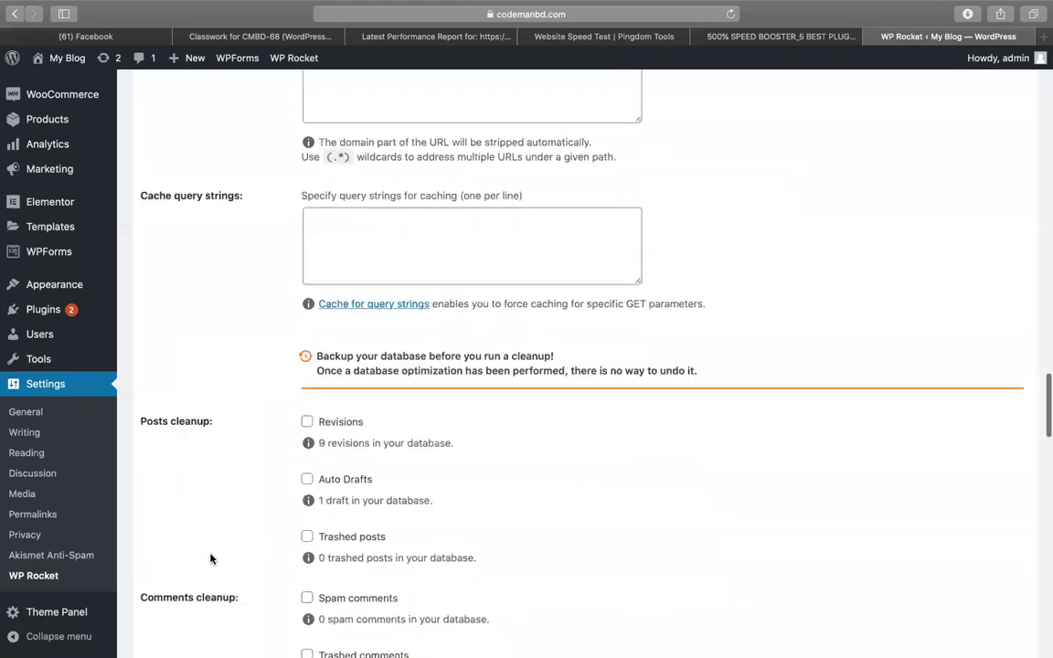
pyautogui.scroll(-8, 243, 526)
pyautogui.click(172, 584)
# Read the Preload notes on sitemap preloading and the Automatic preload bot.
pyautogui.click(770, 39)
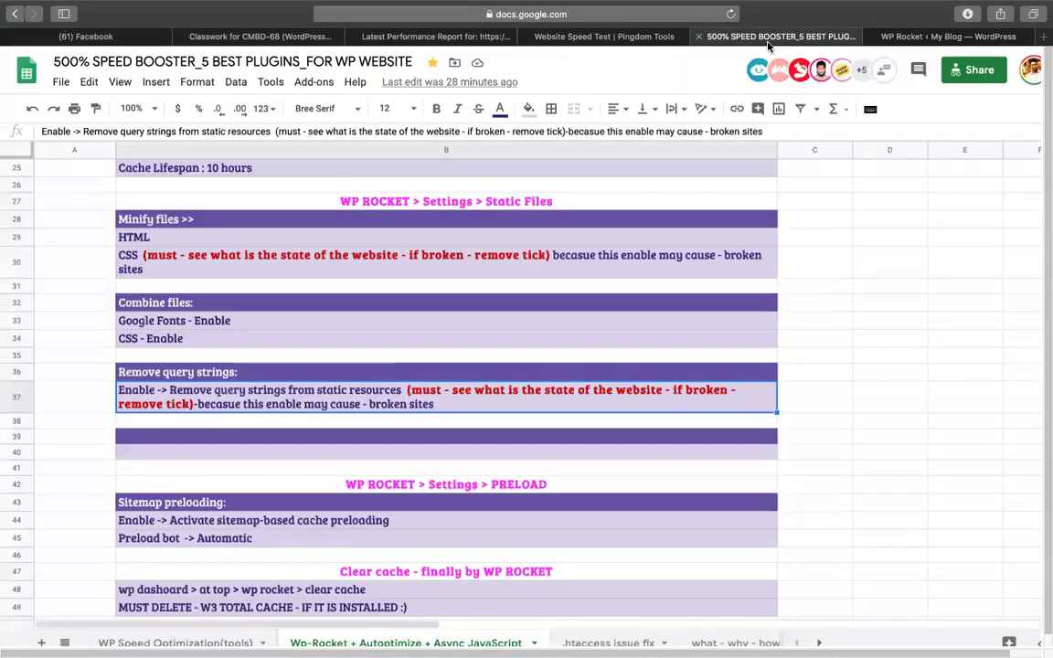
pyautogui.click(301, 471)
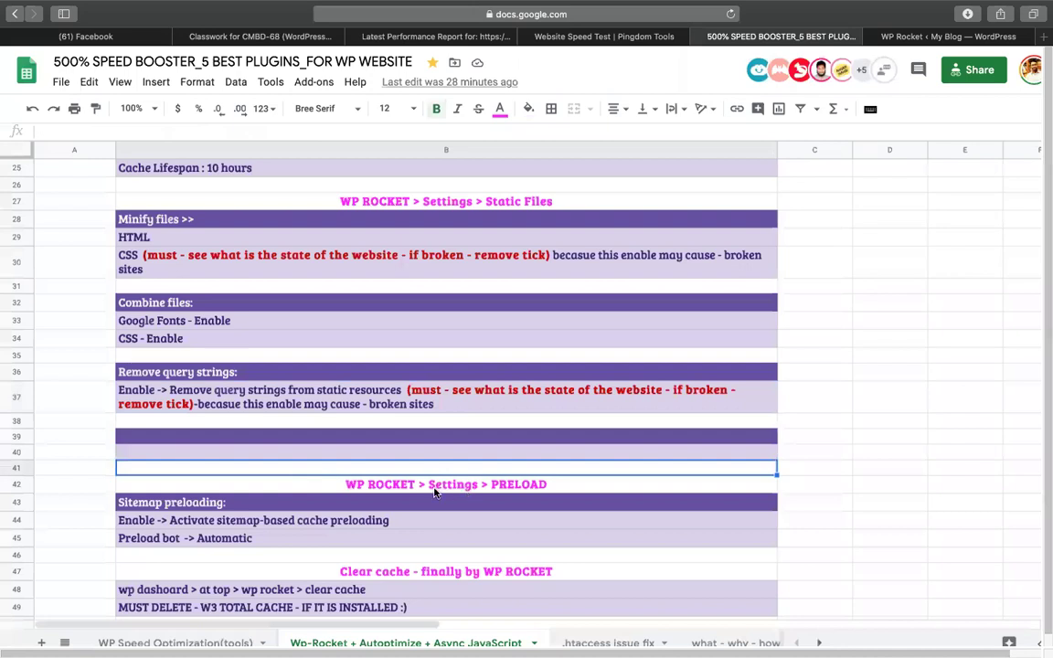
pyautogui.click(301, 480)
pyautogui.scroll(-3, 301, 457)
pyautogui.click(183, 372)
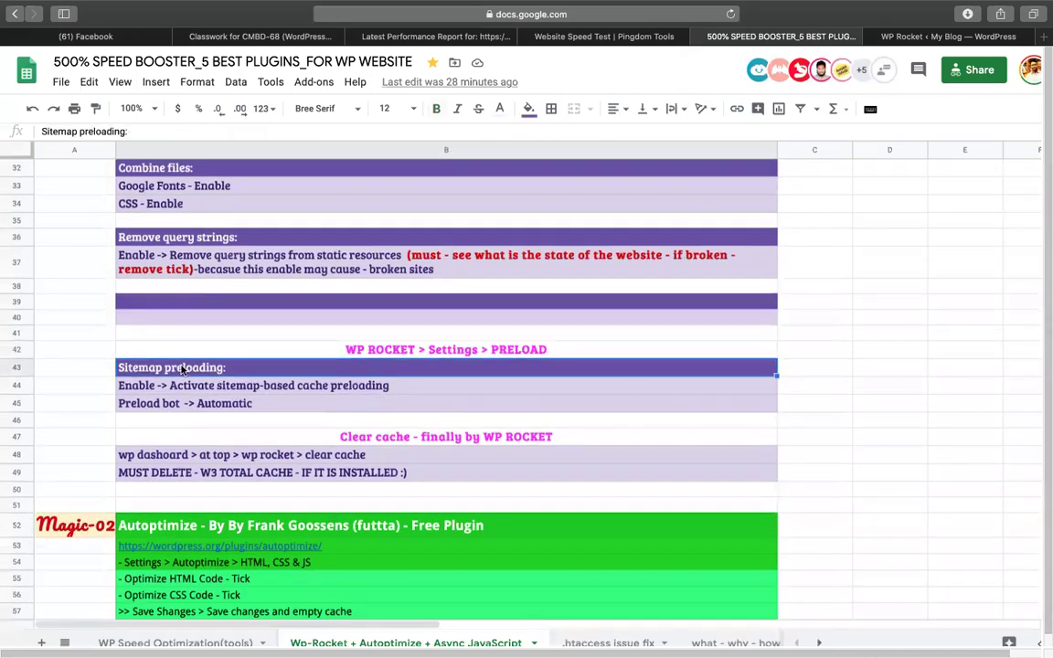
pyautogui.click(160, 384)
pyautogui.click(141, 403)
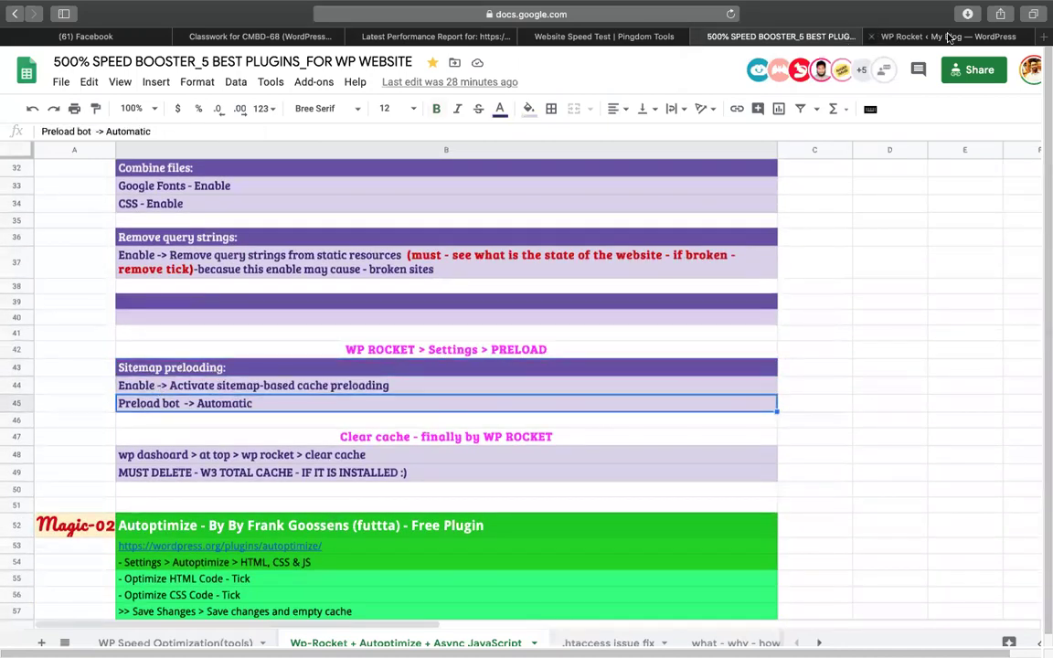
# Open WP Rocket's Preload settings and activate sitemap-based cache preloading.
pyautogui.click(877, 35)
pyautogui.scroll(-5, 467, 355)
pyautogui.click(457, 235)
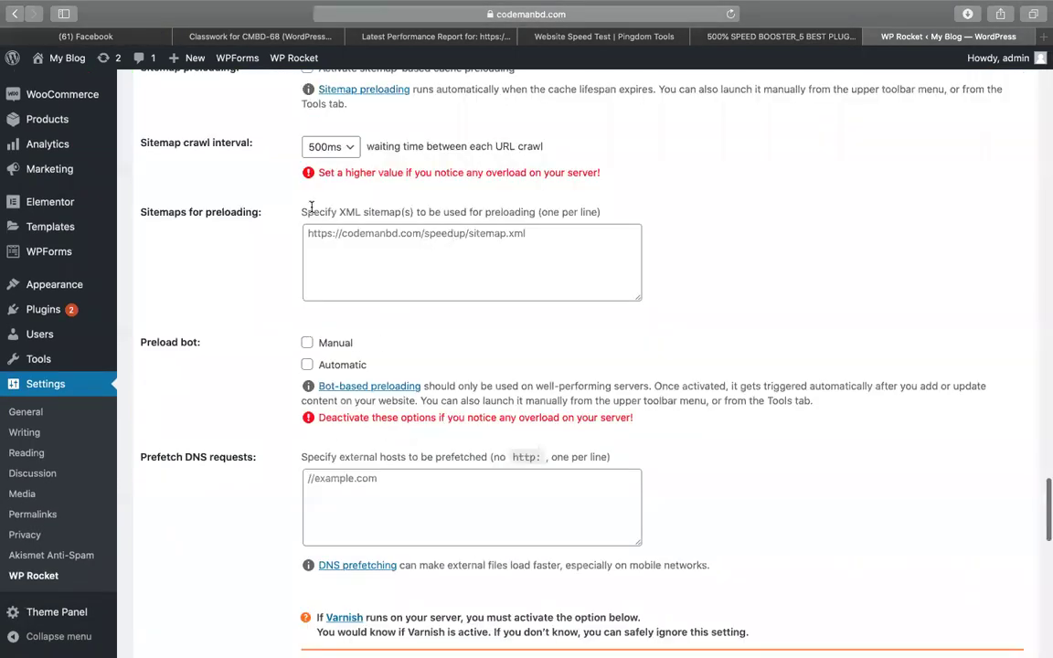
pyautogui.scroll(3, 332, 225)
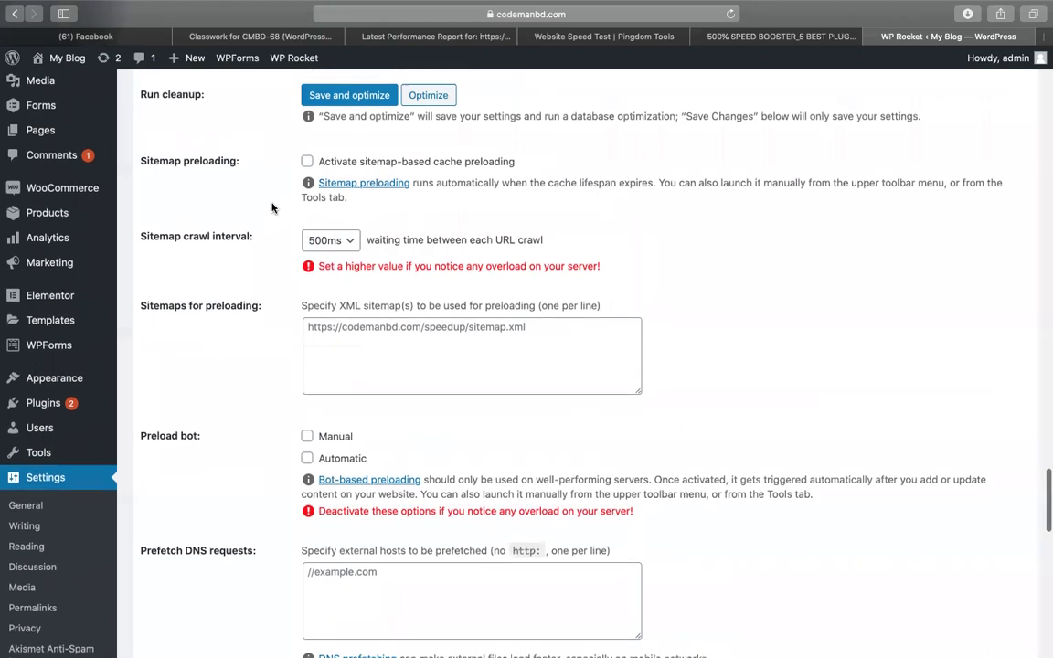
pyautogui.click(308, 168)
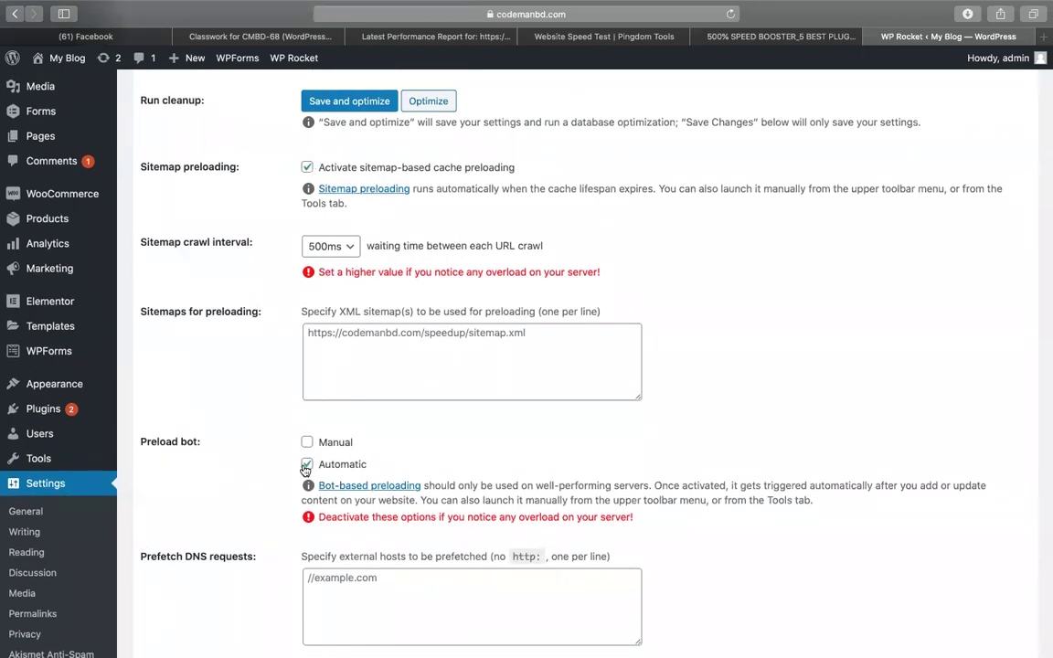
# Check the notes in rows 44–45, then save the preload settings.
pyautogui.click(773, 39)
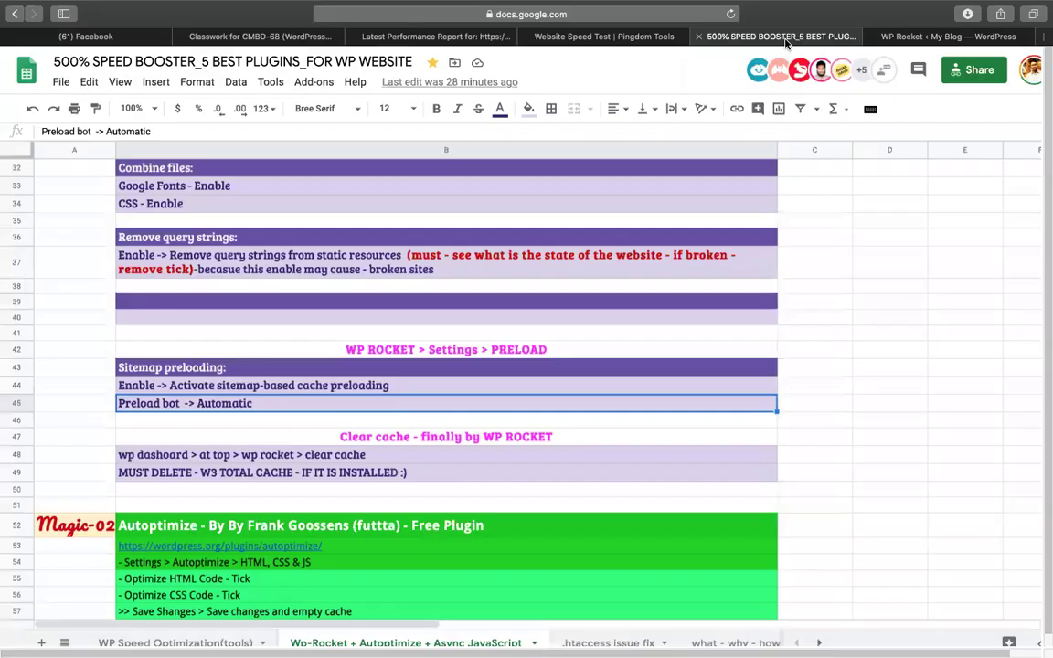
pyautogui.click(176, 386)
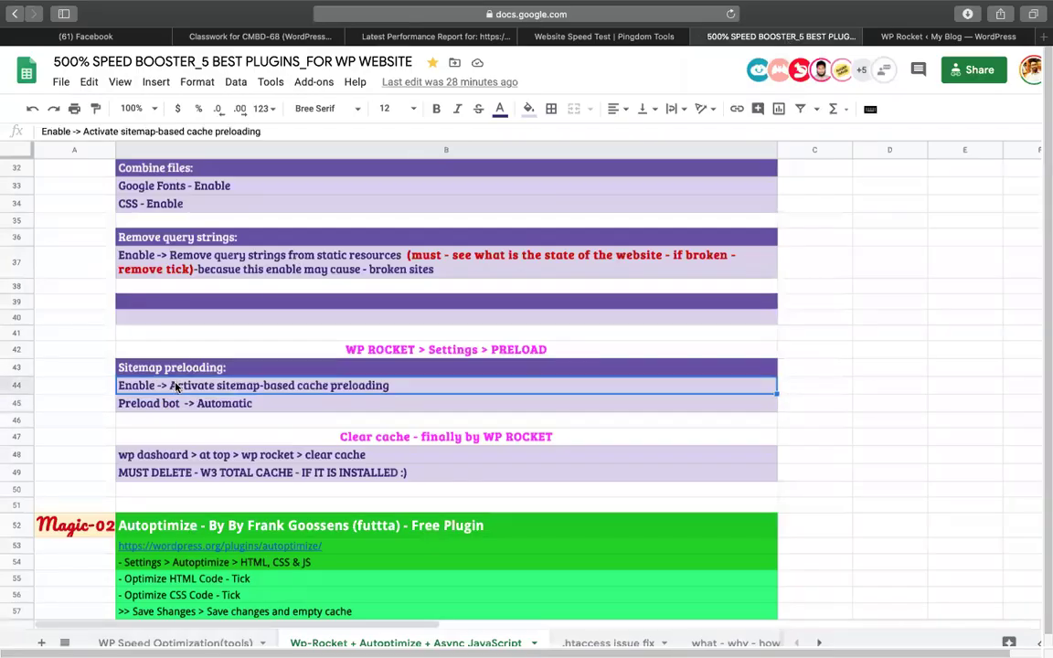
pyautogui.click(157, 404)
pyautogui.scroll(-2, 160, 405)
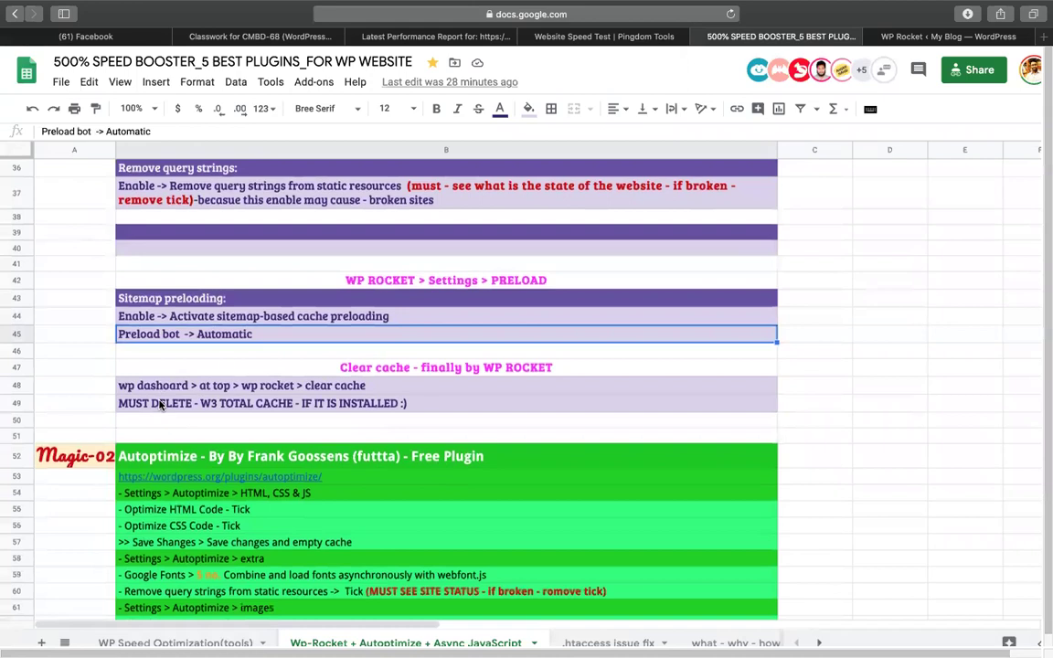
pyautogui.click(934, 35)
pyautogui.scroll(-15, 869, 419)
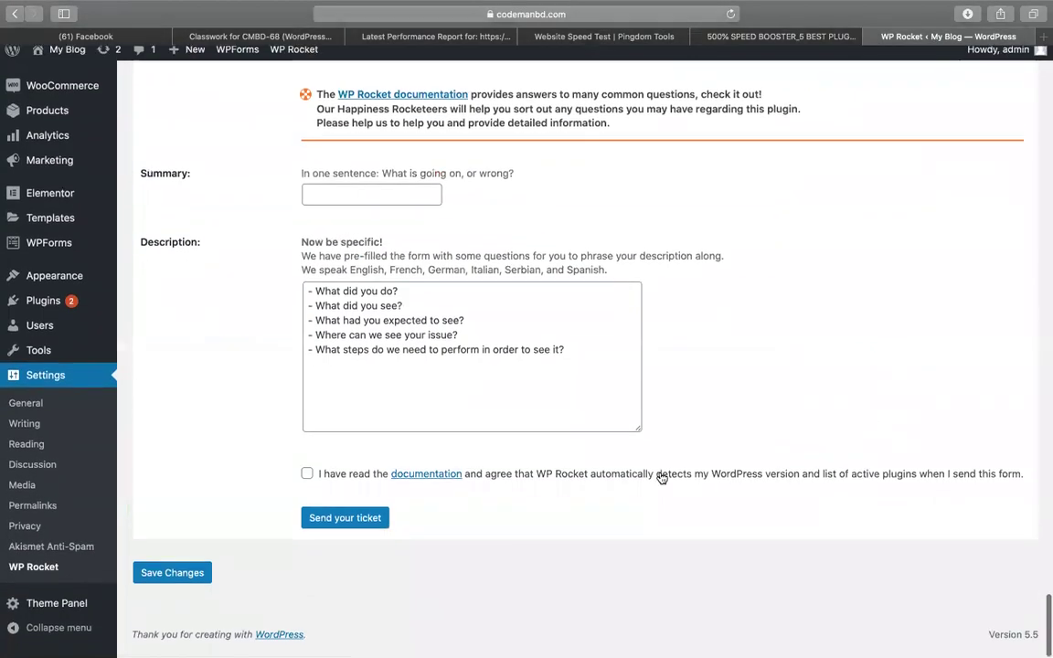
pyautogui.click(170, 576)
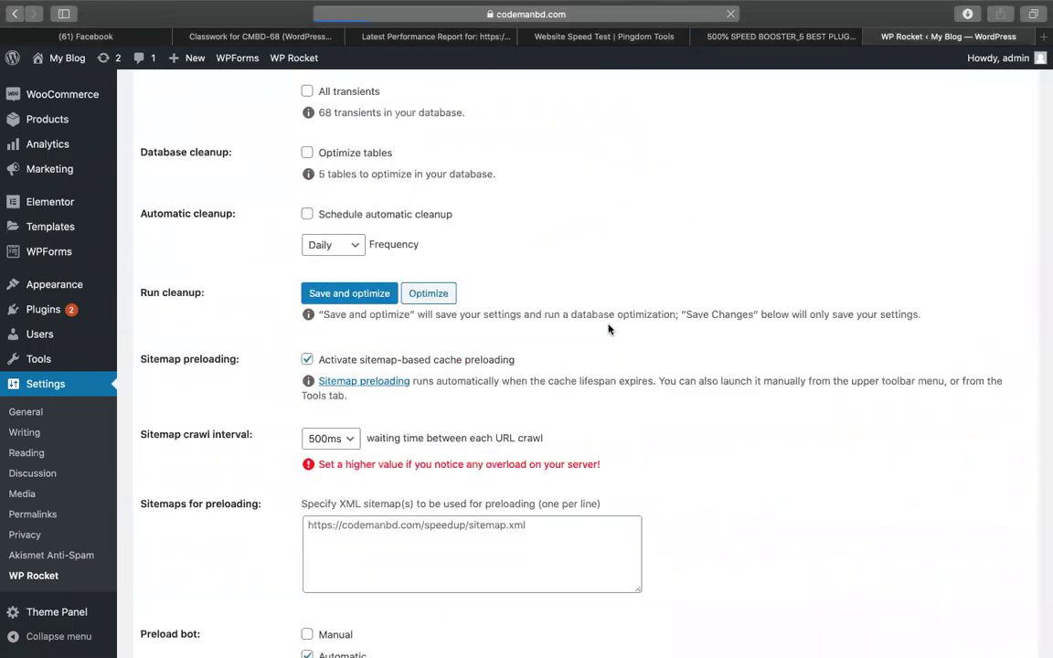
# Reopen the Preload settings to verify sitemap preloading and the Automatic bot persisted.
pyautogui.scroll(-10, 489, 320)
pyautogui.scroll(5, 489, 320)
pyautogui.scroll(3, 489, 320)
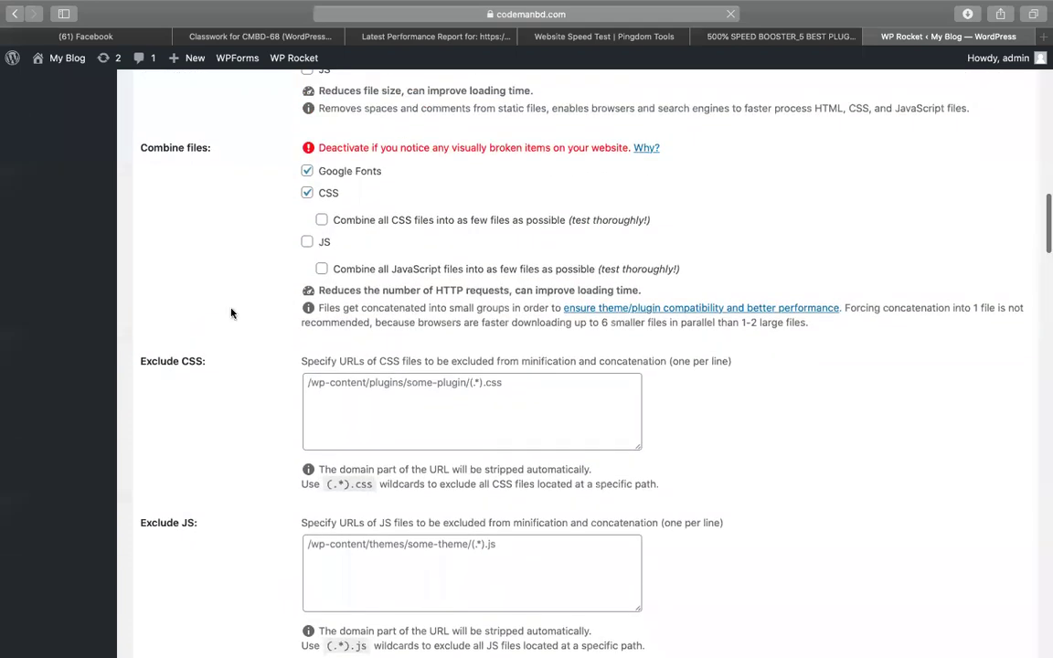
pyautogui.scroll(-6, 231, 313)
pyautogui.scroll(-20, 231, 313)
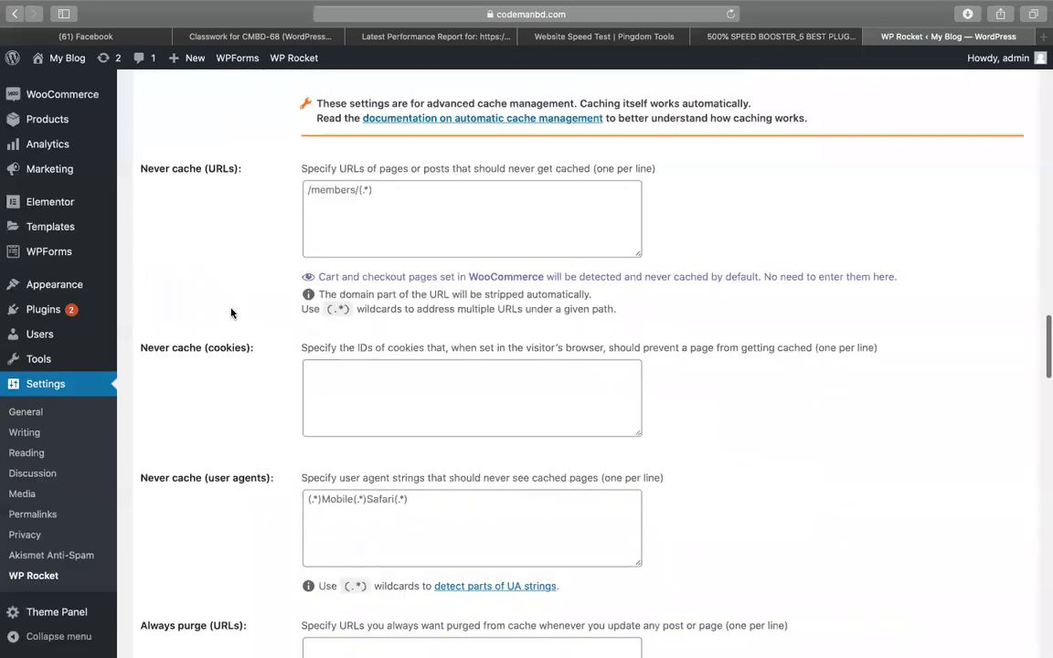
pyautogui.scroll(-3, 231, 313)
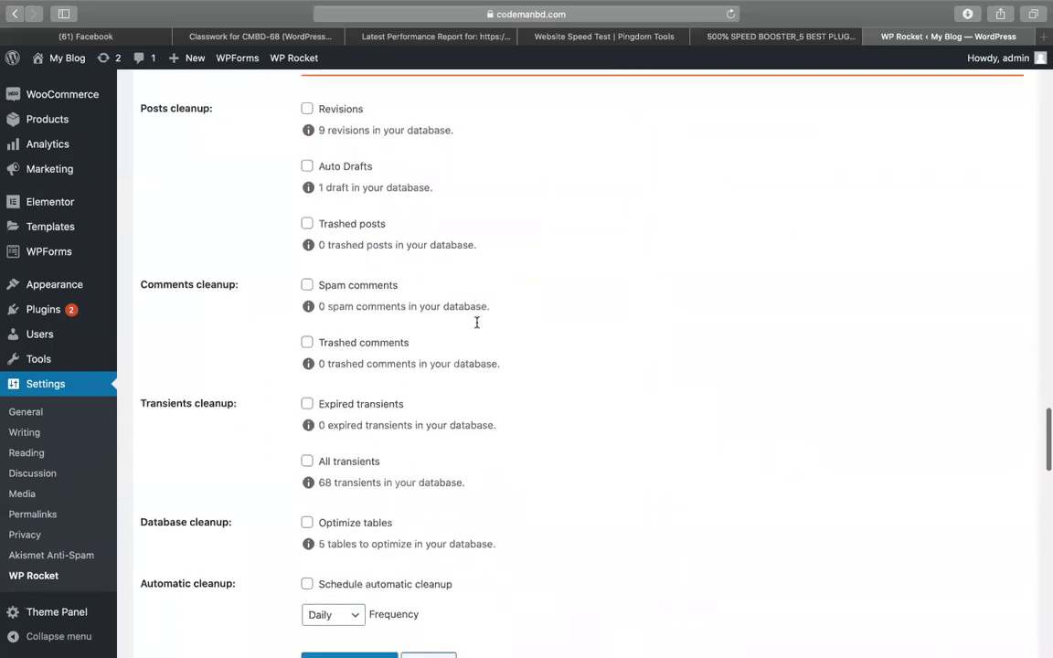
pyautogui.scroll(12, 477, 321)
pyautogui.scroll(15, 477, 322)
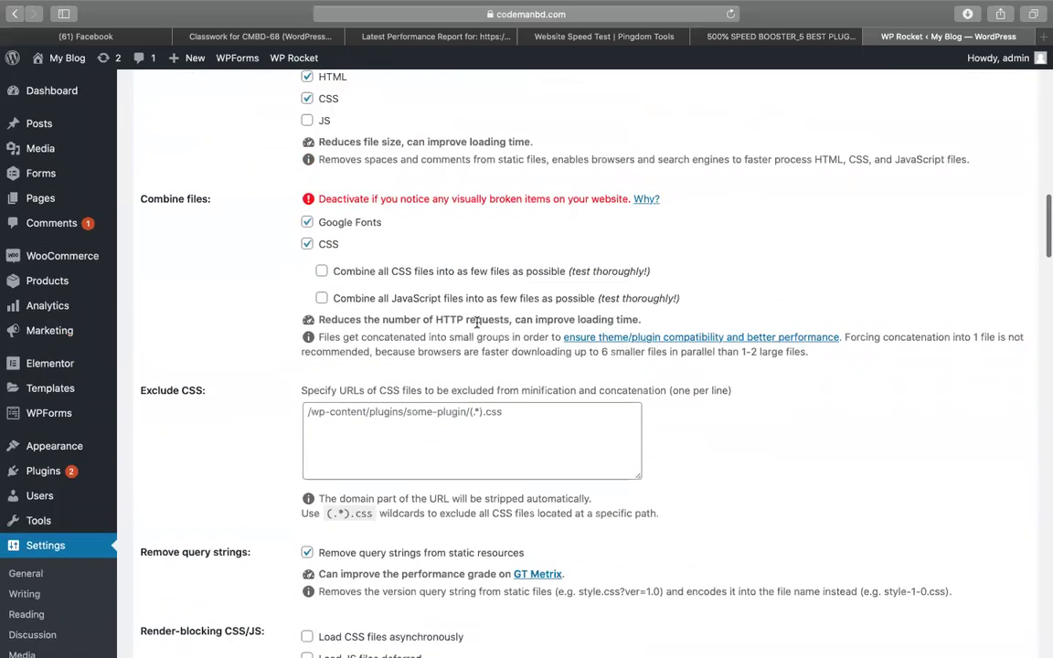
pyautogui.scroll(6, 231, 369)
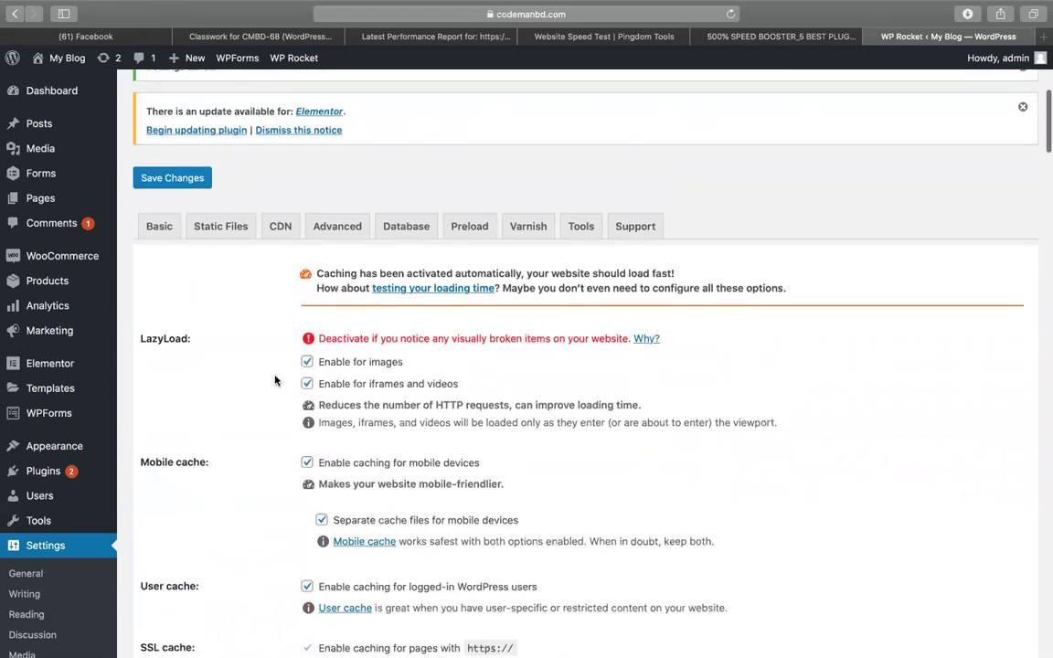
pyautogui.click(479, 235)
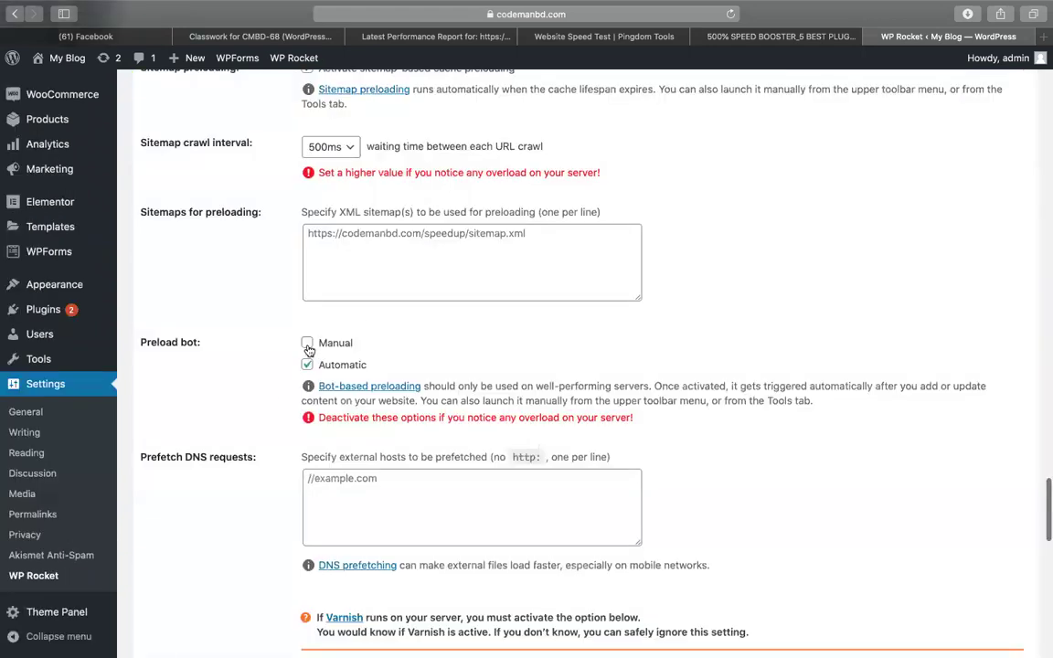
# Save the WP Rocket settings again and go back to the notes spreadsheet.
pyautogui.scroll(15, 385, 274)
pyautogui.scroll(8, 774, 207)
pyautogui.scroll(-12, 773, 207)
pyautogui.scroll(-20, 649, 349)
pyautogui.click(202, 585)
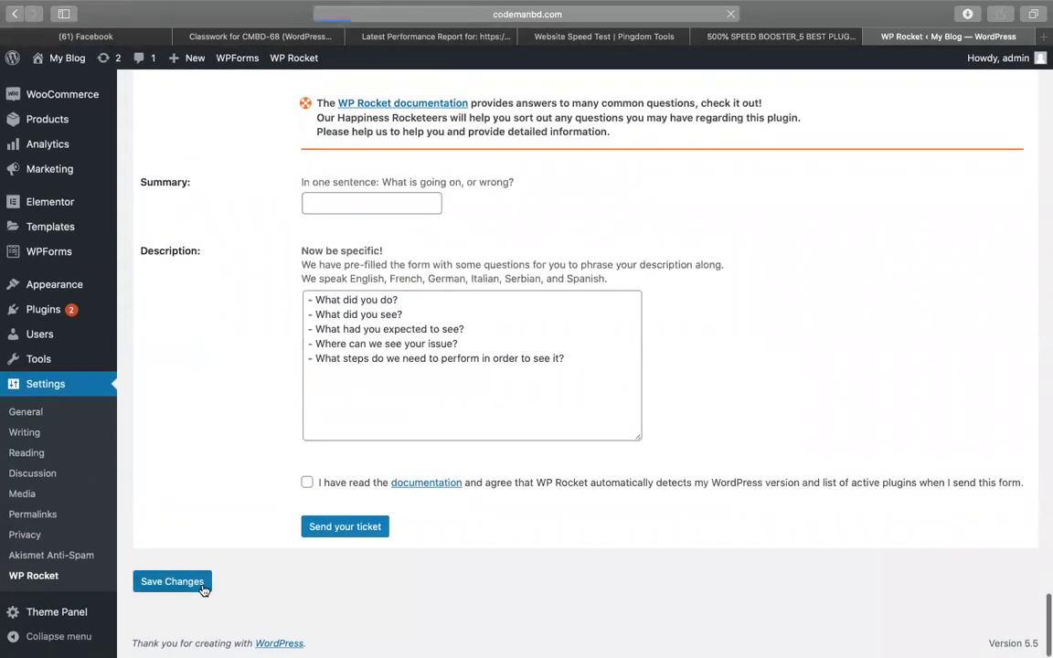
pyautogui.click(784, 40)
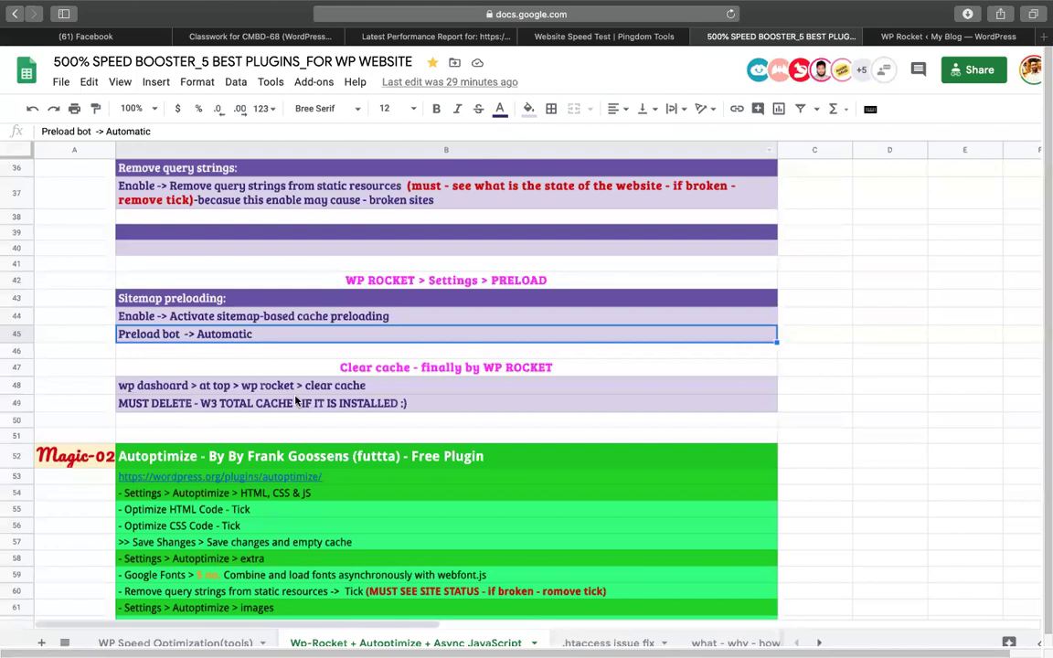
# Highlight 'wp rocket > clear cache' in the cell B48 note.
pyautogui.click(183, 387)
pyautogui.doubleClick(192, 389)
pyautogui.moveTo(241, 380); pyautogui.dragTo(395, 385)
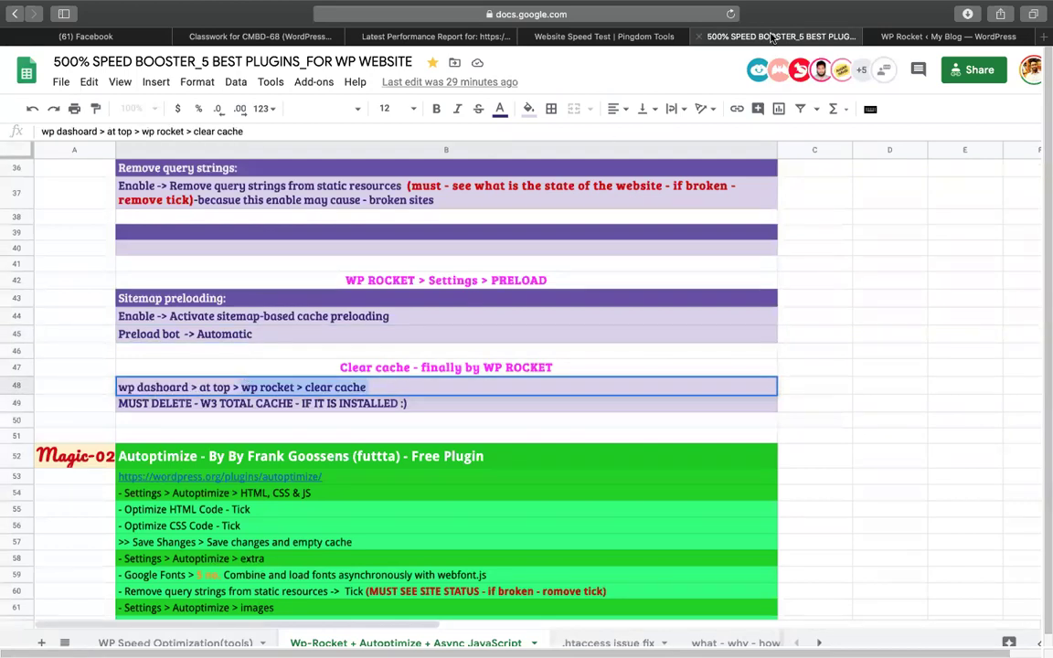
# Highlight 'W3 TOTAL CACHE' in the row 49 deletion reminder.
pyautogui.click(914, 37)
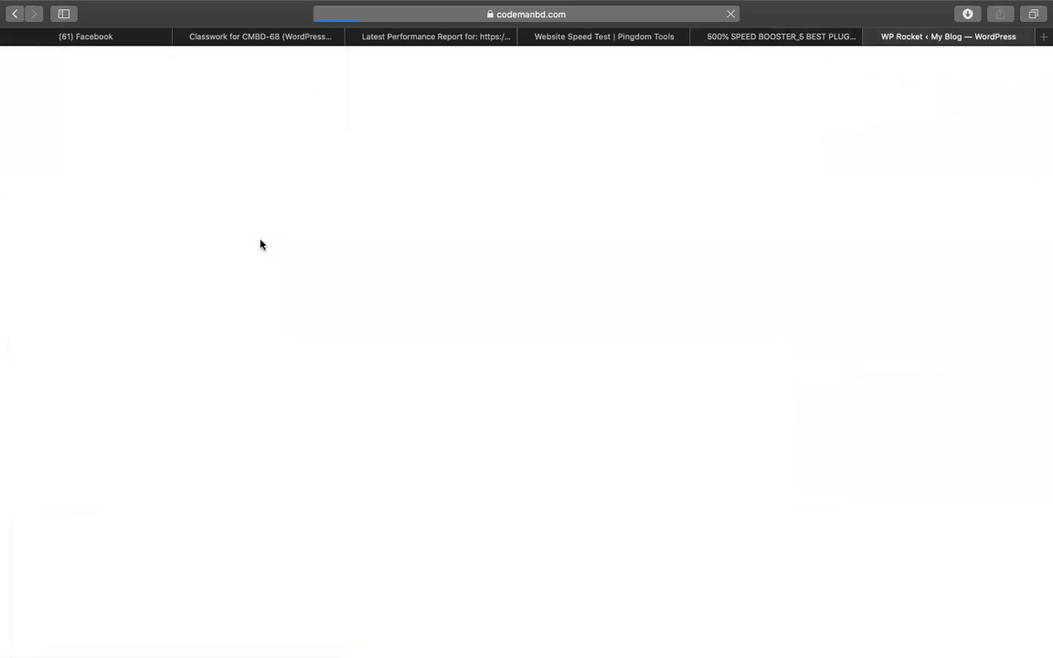
pyautogui.click(798, 38)
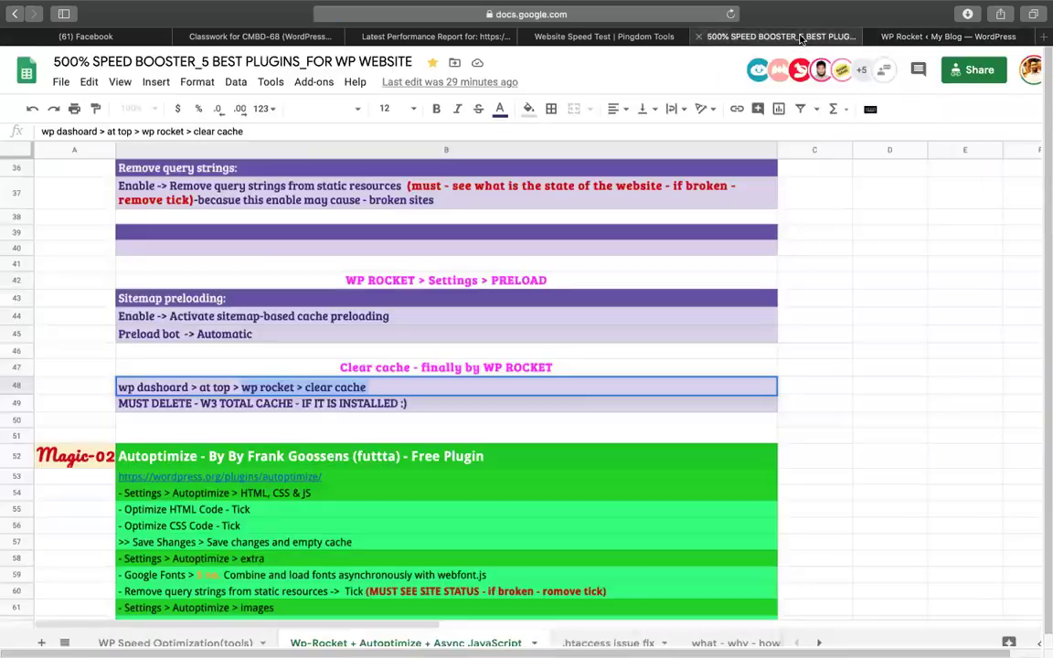
pyautogui.click(146, 407)
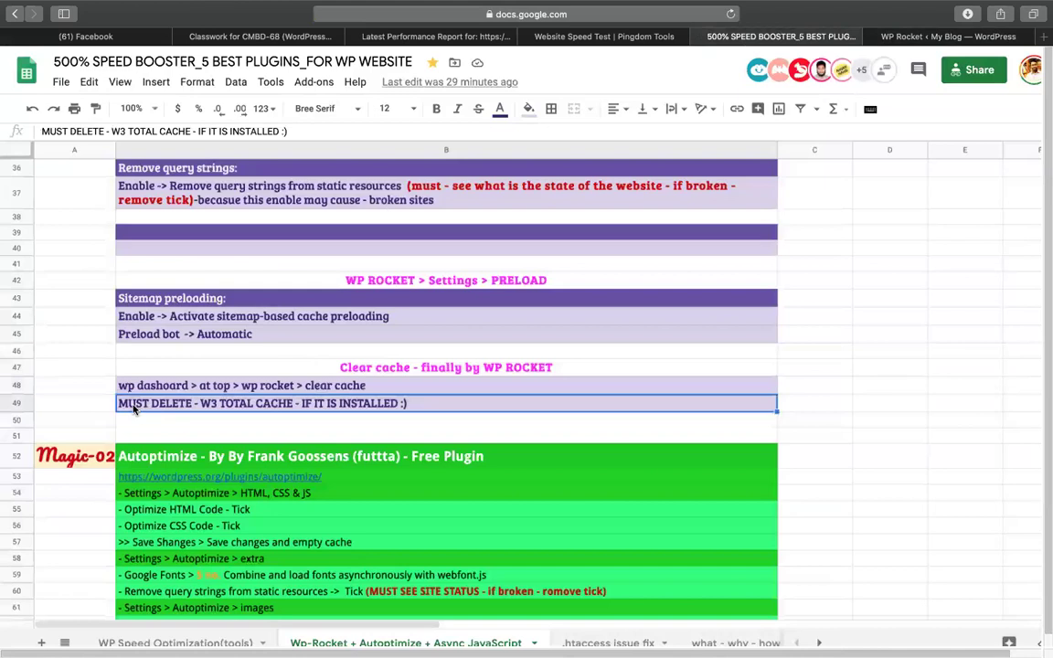
pyautogui.doubleClick(198, 407)
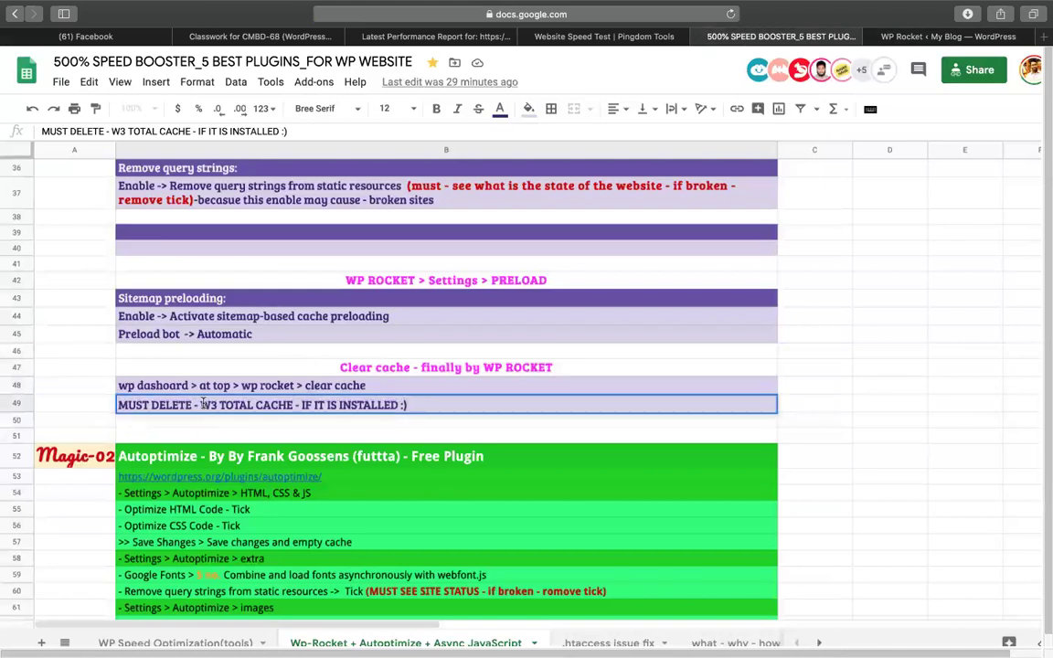
pyautogui.moveTo(201, 404); pyautogui.dragTo(295, 406)
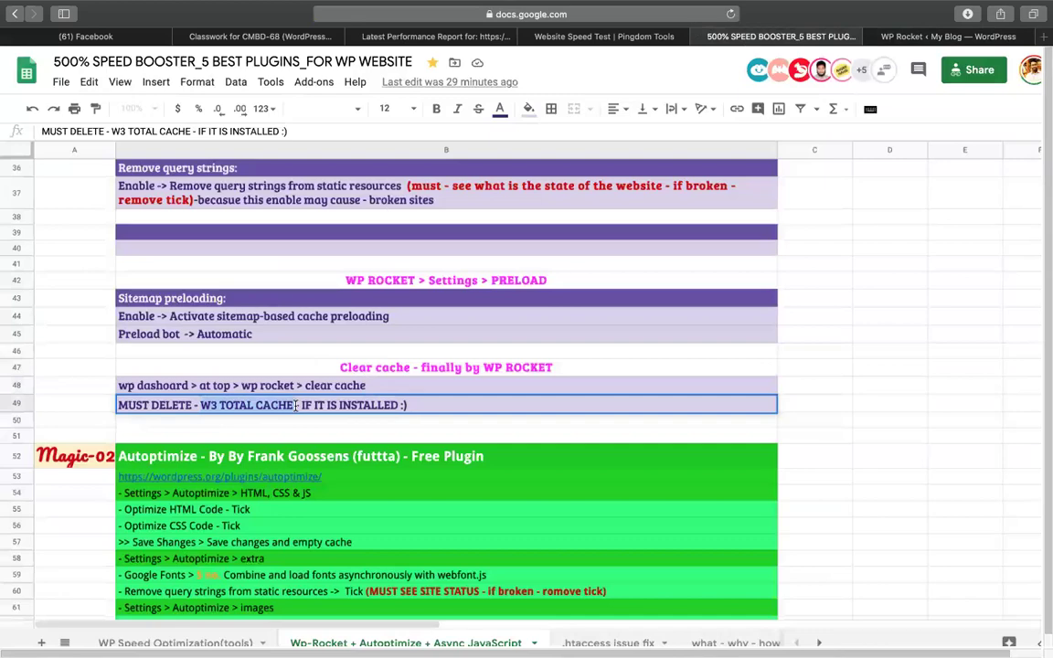
# Clear the WP Rocket cache from the admin-bar menu and go back to the GTmetrix report.
pyautogui.click(941, 37)
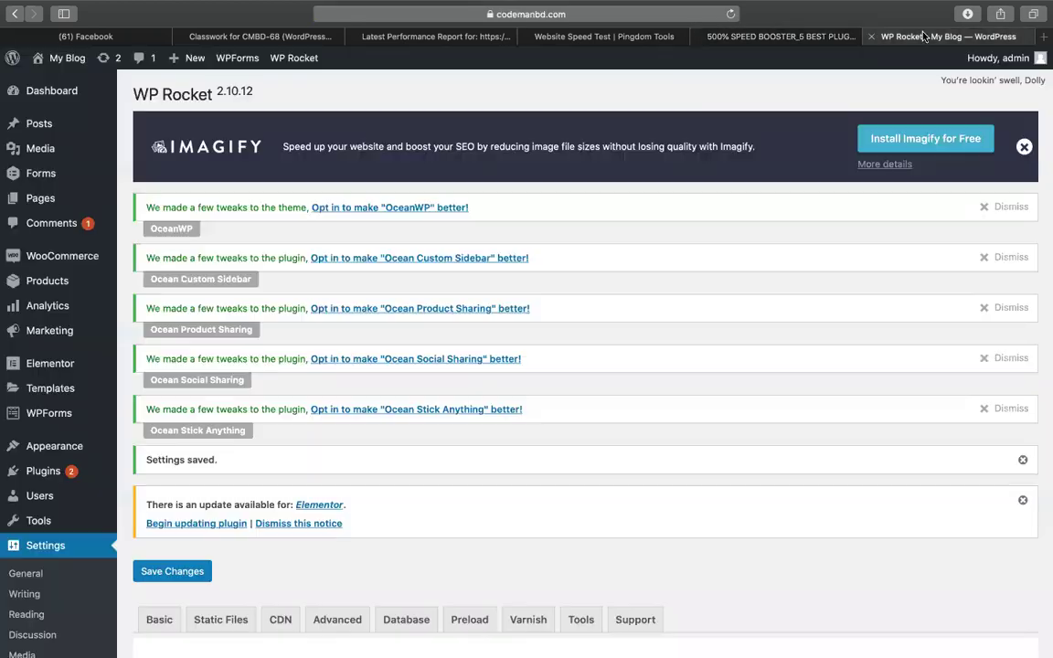
pyautogui.scroll(-10, 498, 371)
pyautogui.scroll(15, 492, 380)
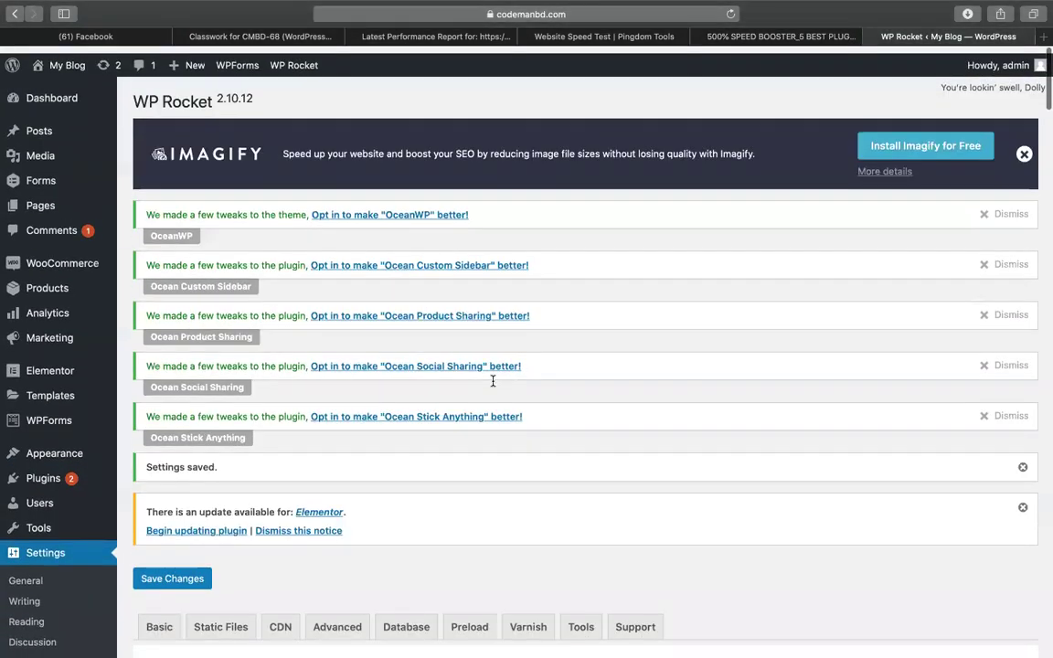
pyautogui.moveTo(286, 59)
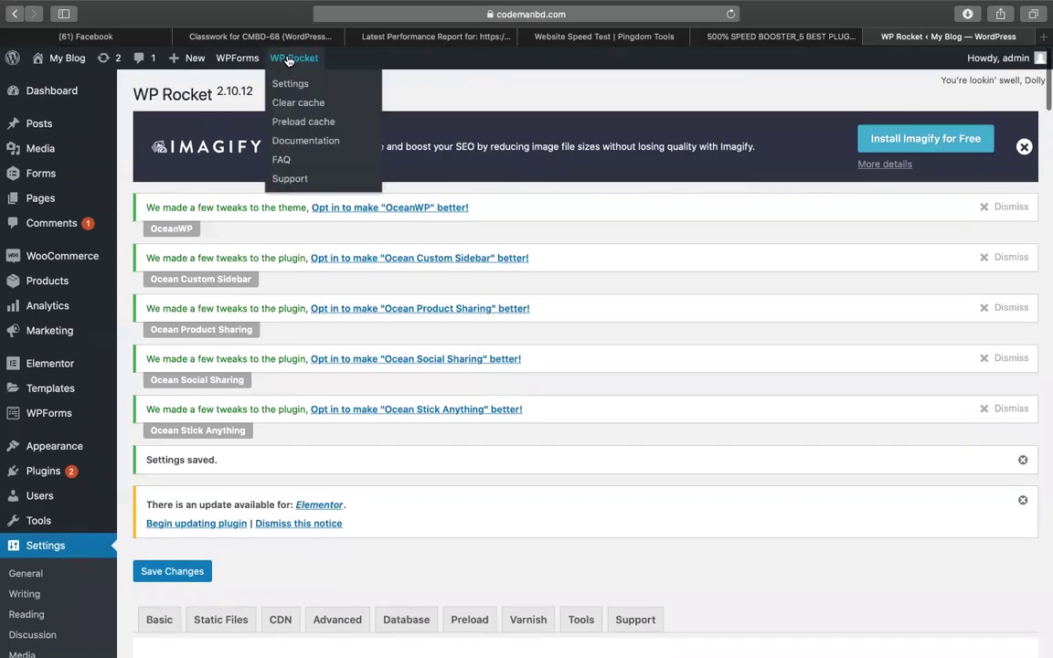
pyautogui.click(287, 103)
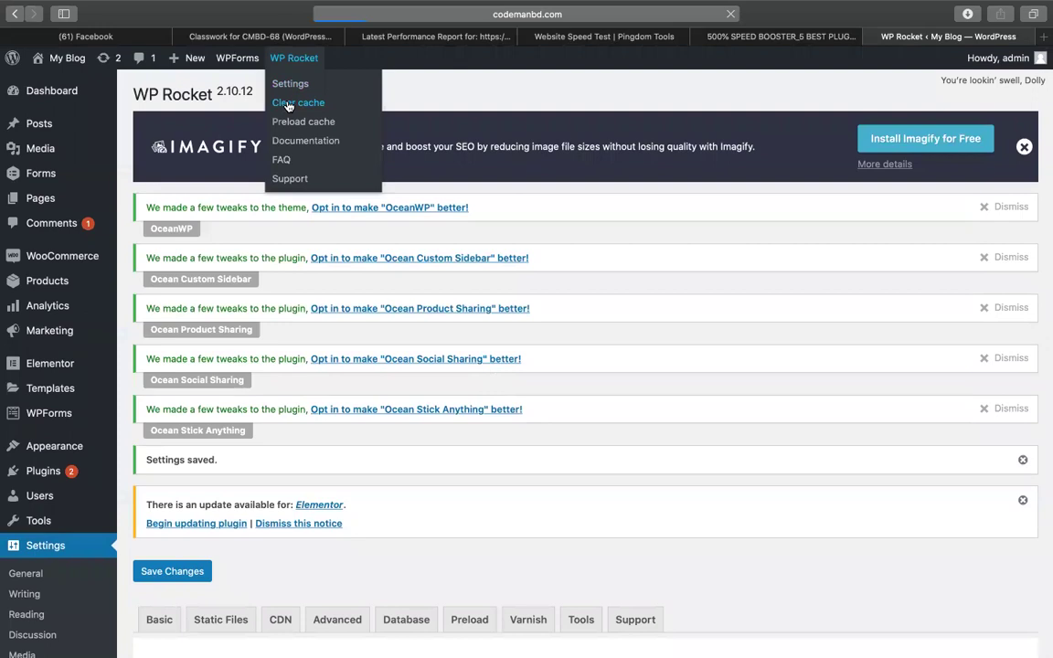
pyautogui.click(416, 35)
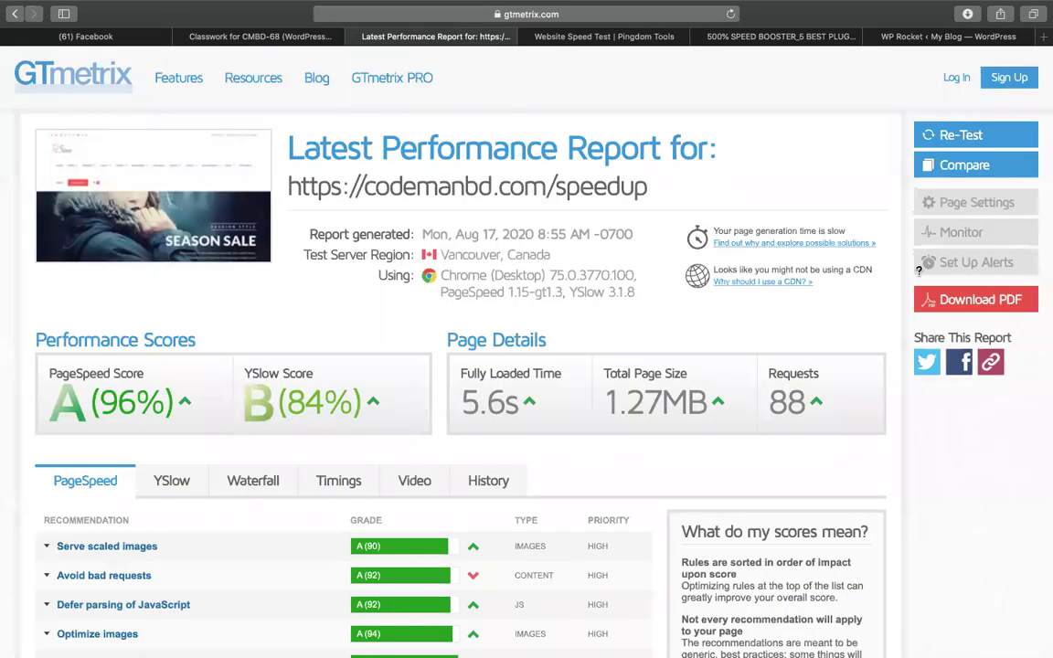
# Re-test codemanbd.com/speedup in GTmetrix and start a new Pingdom speed test.
pyautogui.click(957, 144)
pyautogui.click(585, 36)
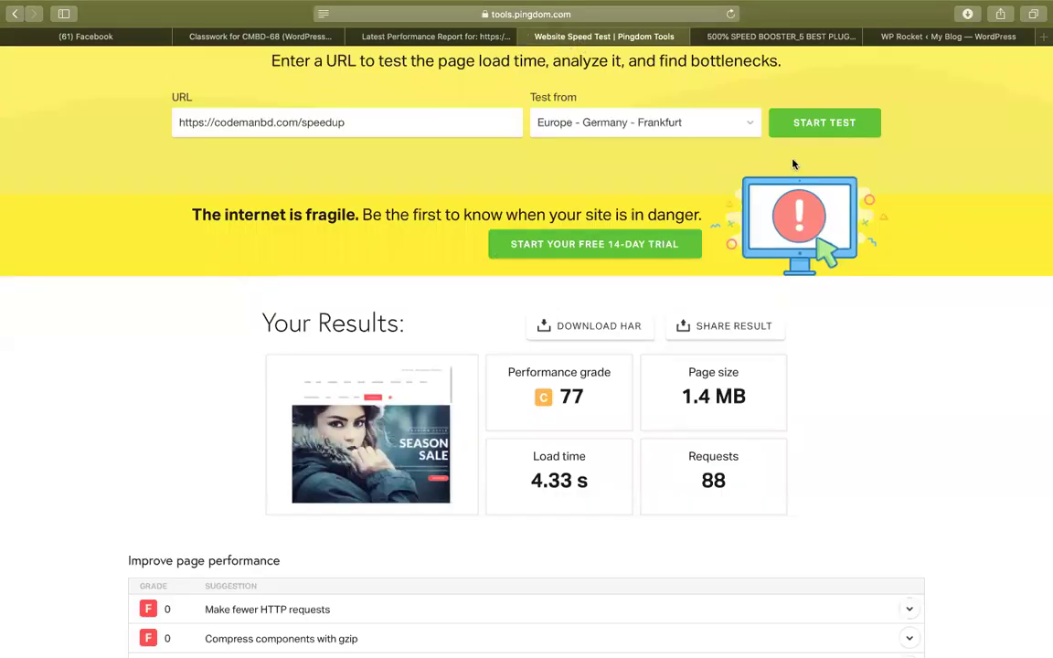
pyautogui.click(814, 124)
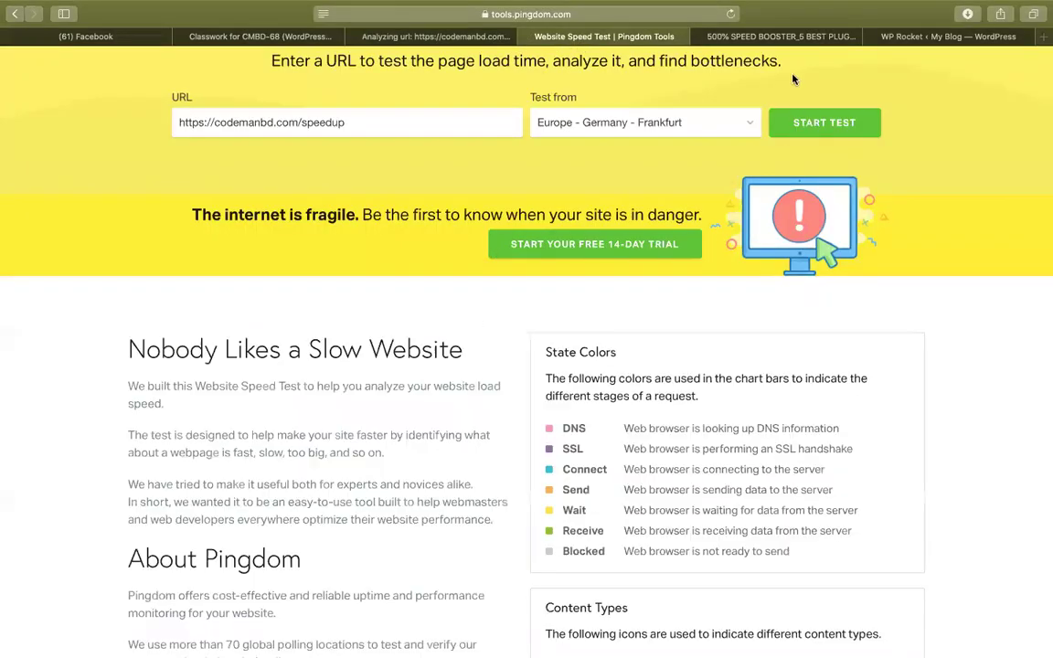
# Check GTmetrix progress, then start typing 'GOO' into a new browser tab.
pyautogui.click(702, 39)
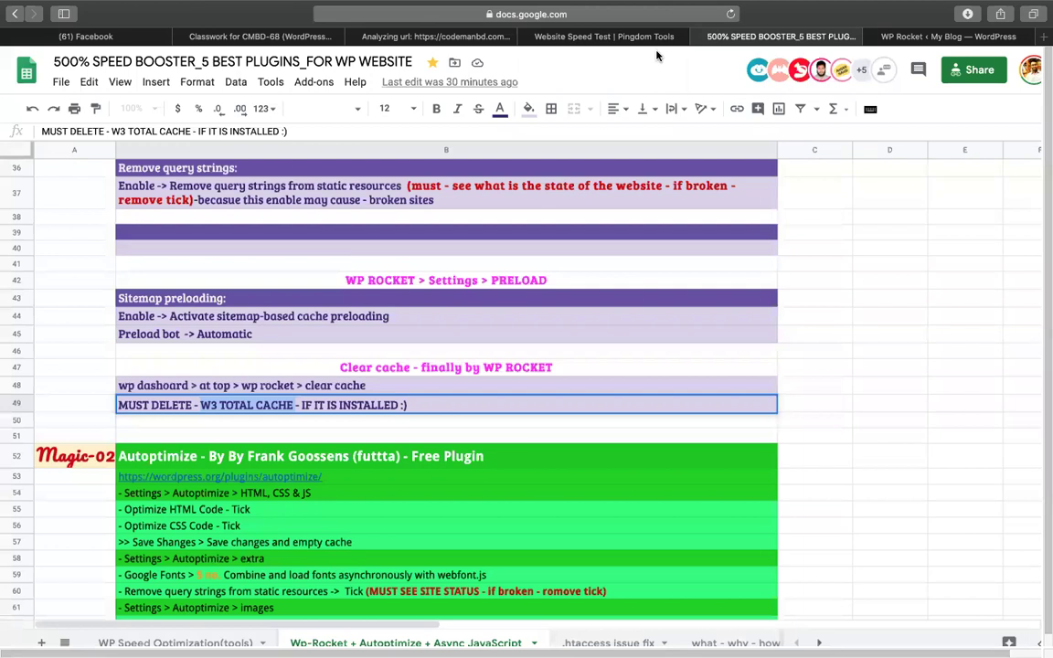
pyautogui.click(500, 34)
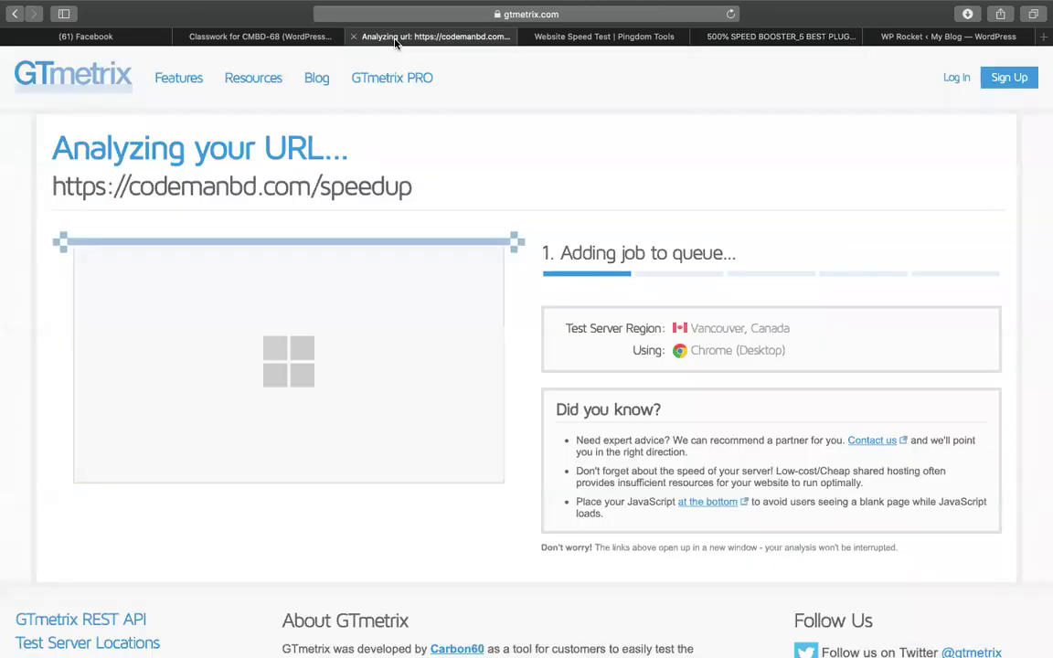
pyautogui.click(953, 41)
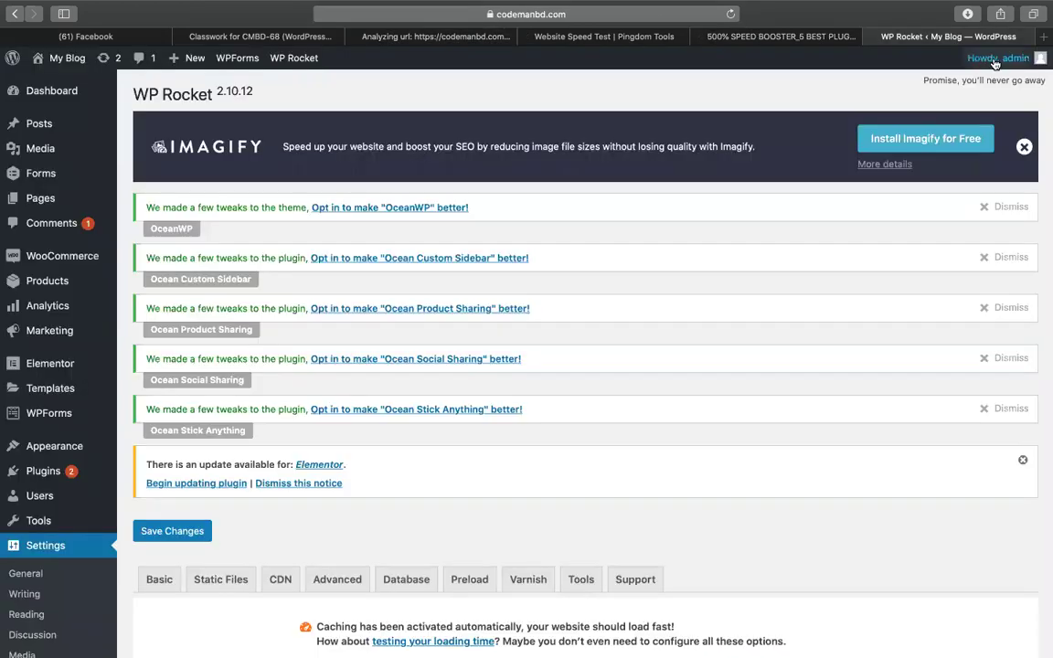
pyautogui.click(1042, 36)
pyautogui.write('GOO')
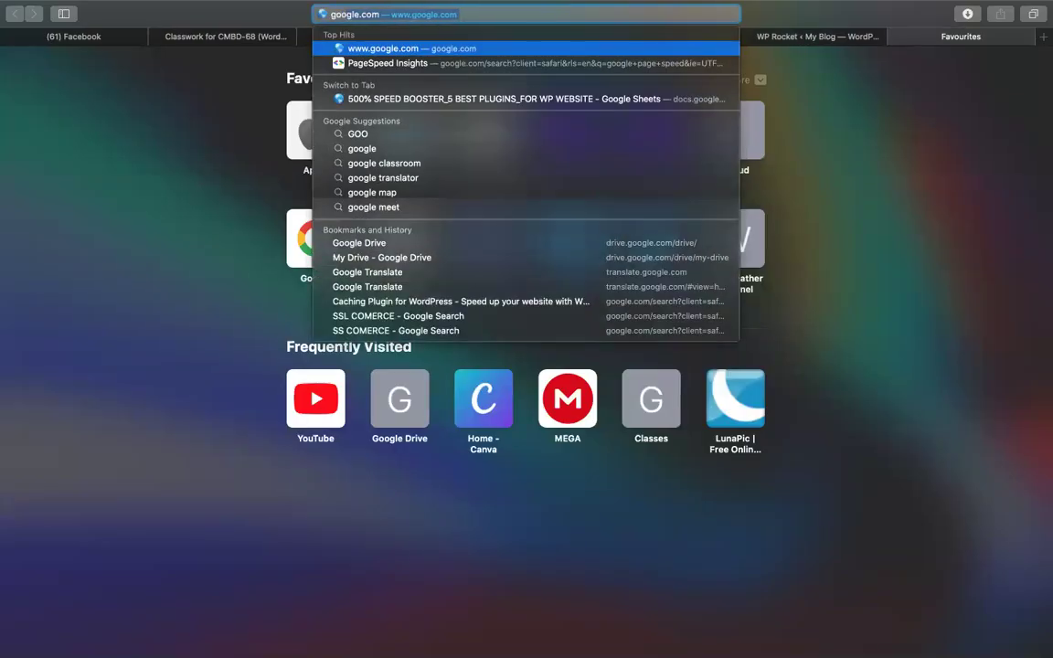
# Search Google for 'google page speed' while checking Pingdom and GTmetrix progress.
pyautogui.press('Down')
pyautogui.press('Return')
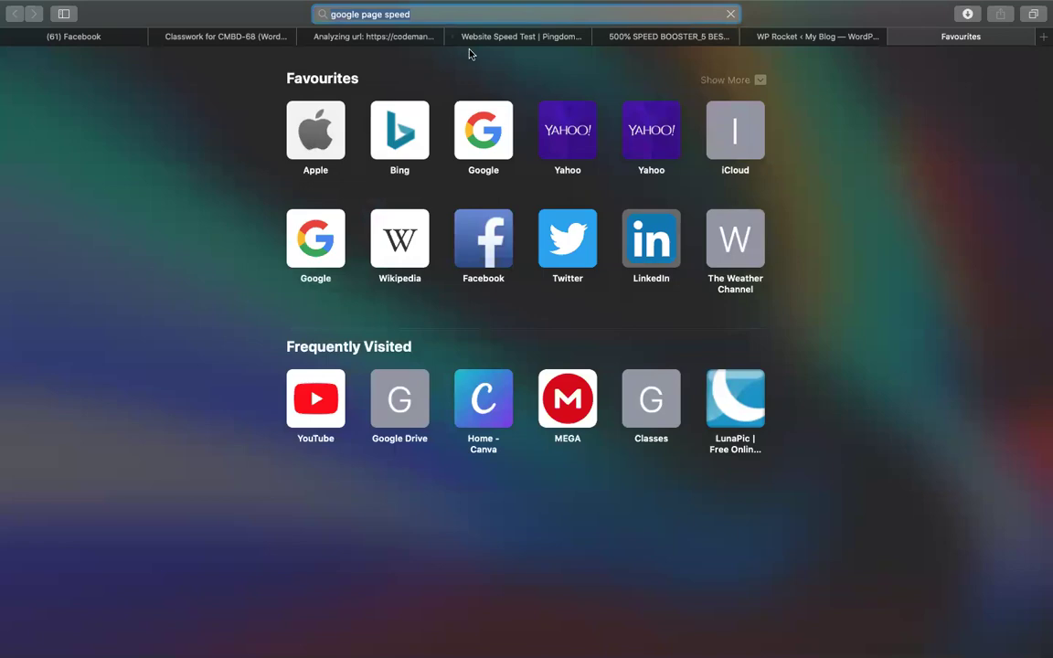
pyautogui.click(507, 41)
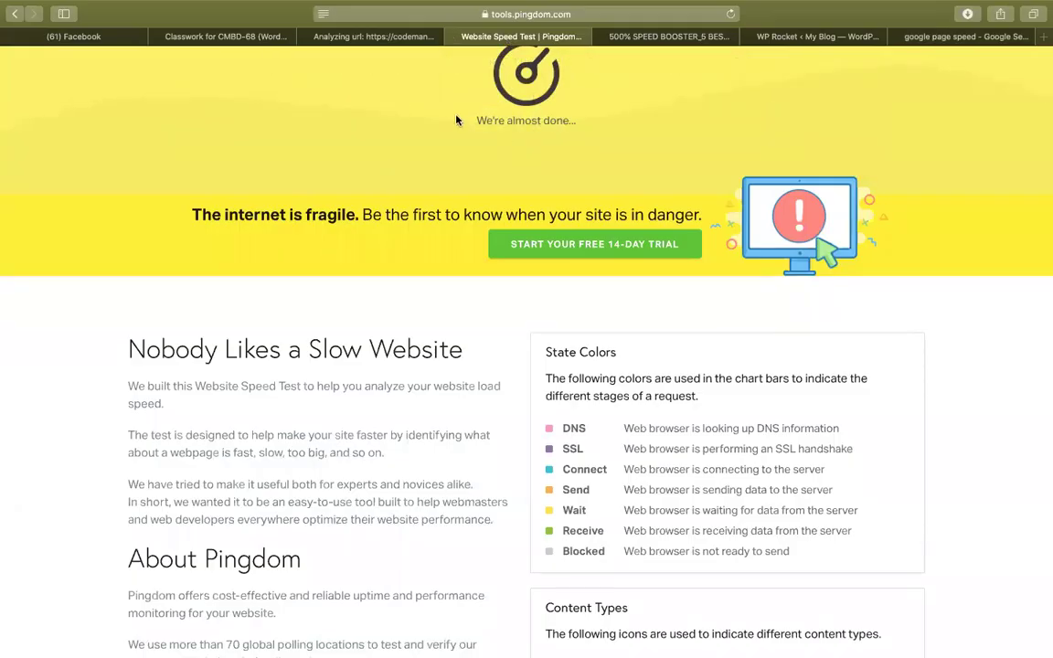
pyautogui.click(400, 37)
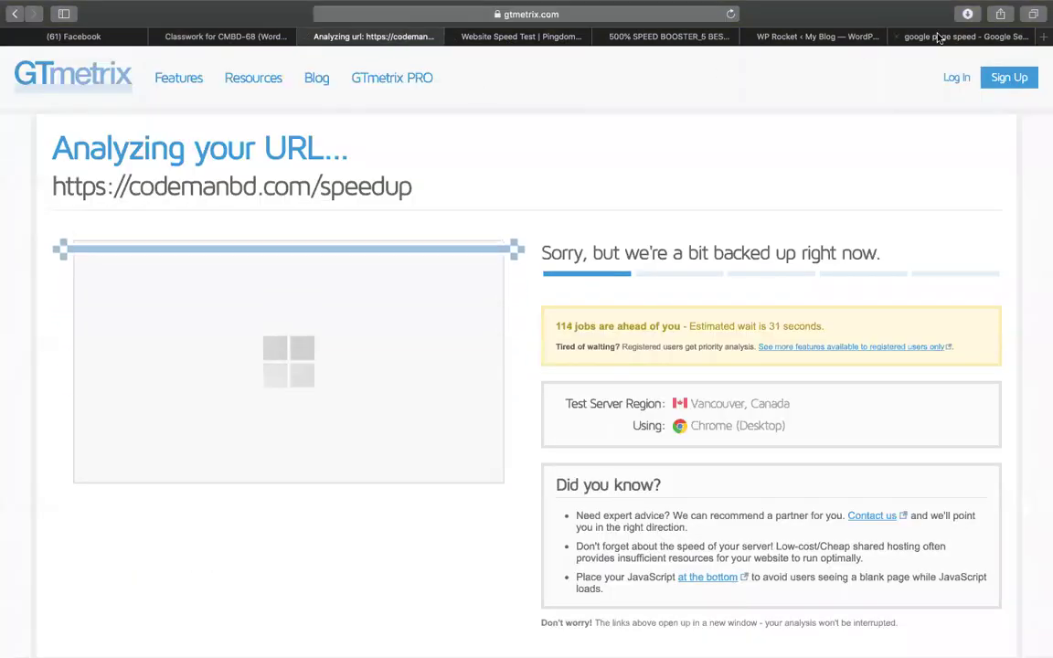
pyautogui.click(939, 37)
# Analyze the pasted codemanbd.com/speedup address in PageSpeed Insights.
pyautogui.click(182, 197)
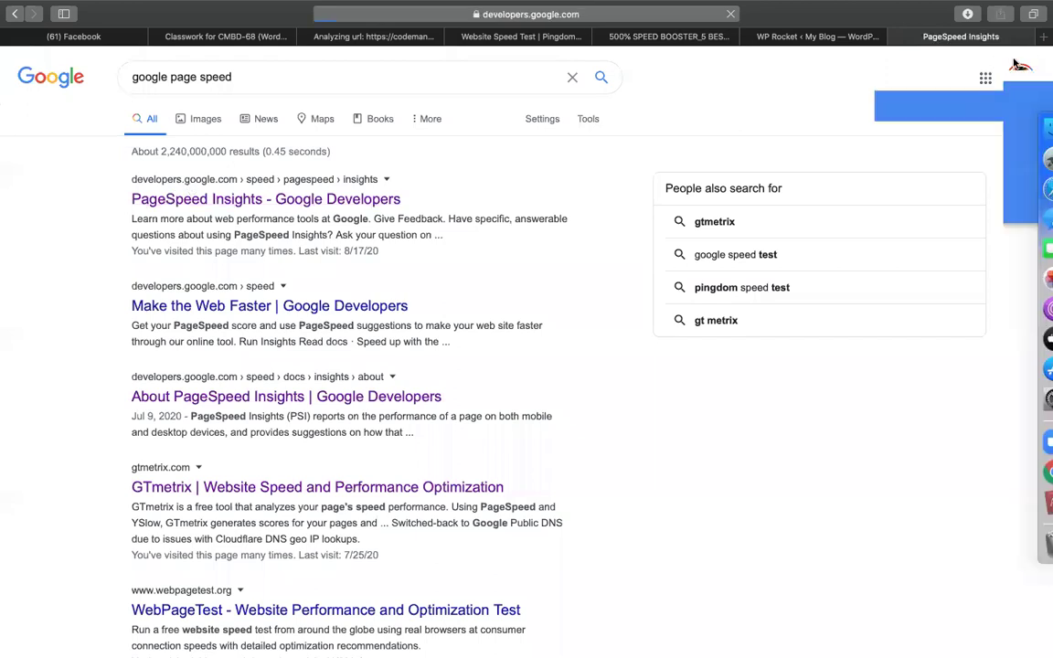
pyautogui.click(486, 199)
pyautogui.write('https://codemanbd.com/speedup')
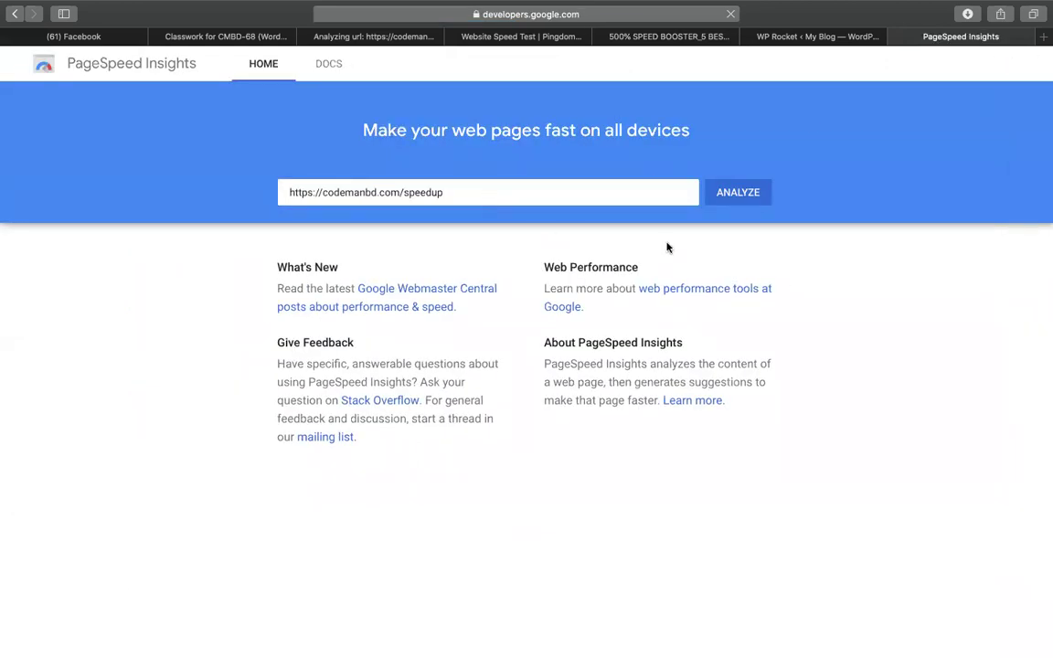
pyautogui.click(739, 192)
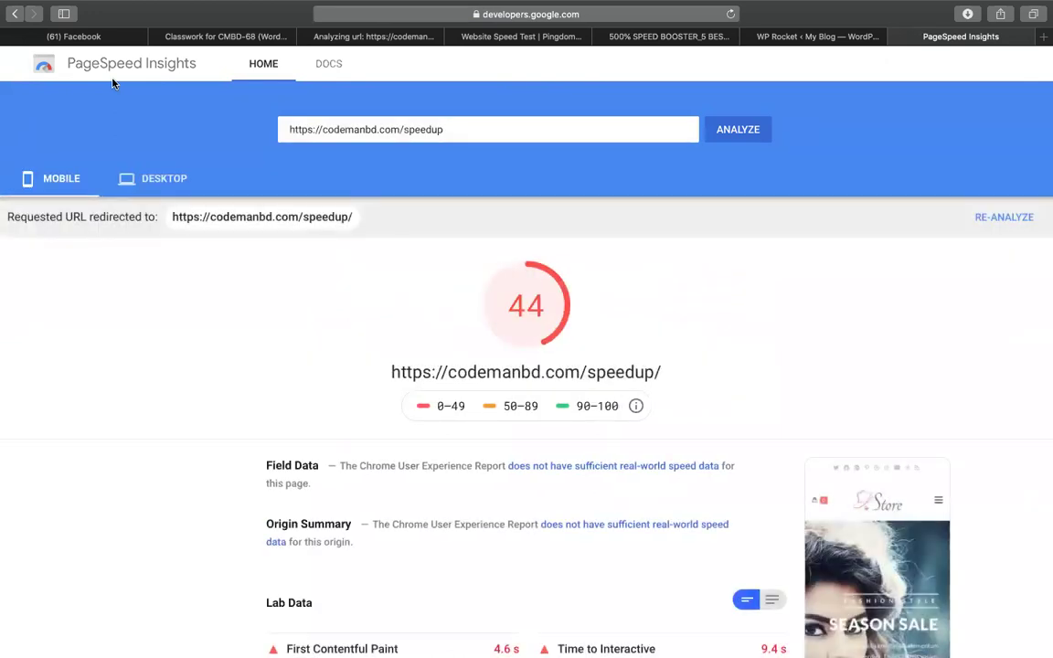
# Compare desktop 59 against mobile 44, then review Pingdom's grade 78, 5.35 s result.
pyautogui.click(122, 170)
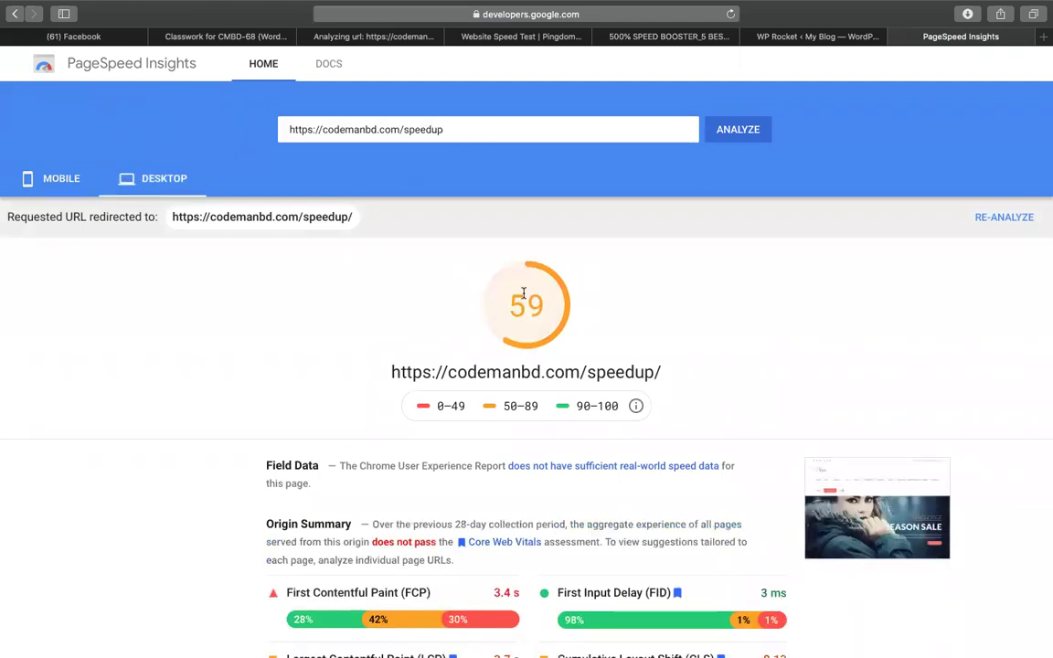
pyautogui.click(75, 174)
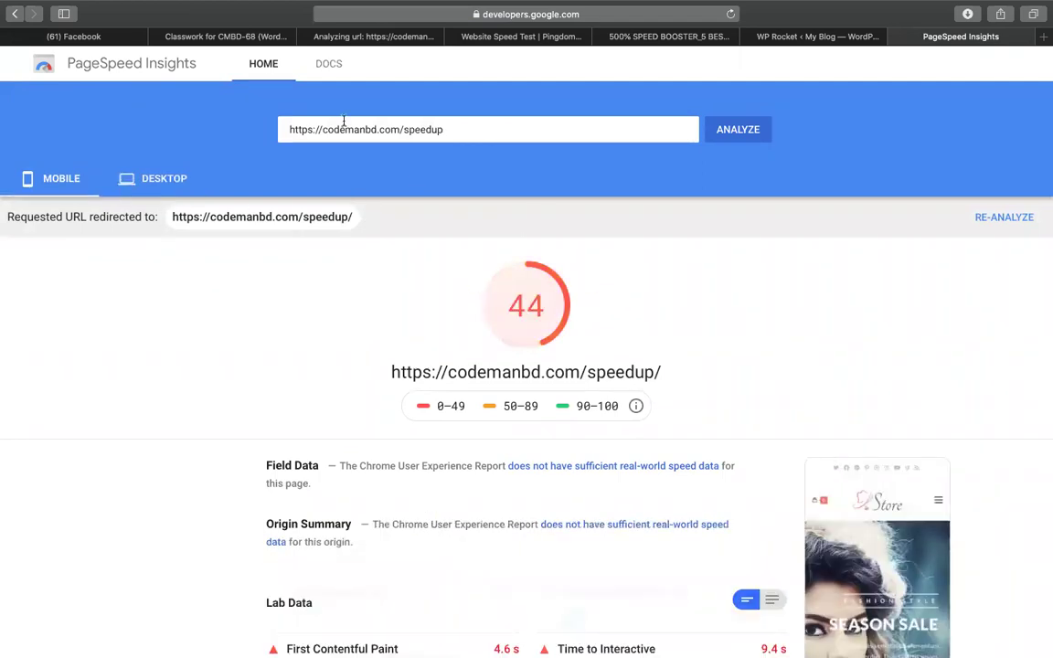
pyautogui.click(804, 37)
pyautogui.click(551, 34)
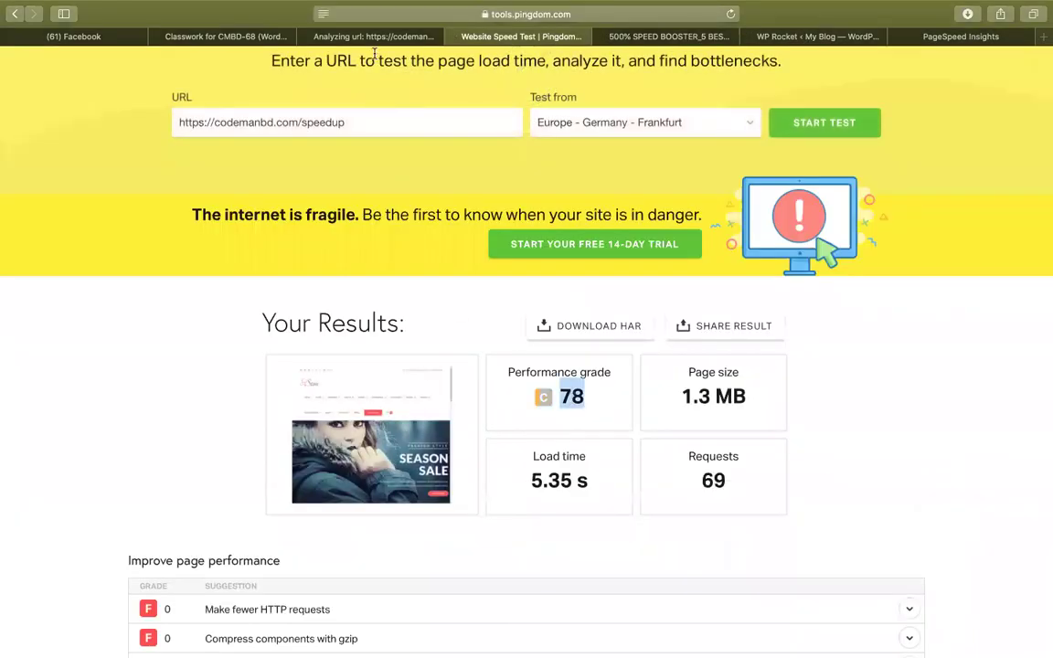
# Check GTmetrix, then select the Magic-02 Autoptimize heading at A52 in the notes sheet.
pyautogui.click(337, 37)
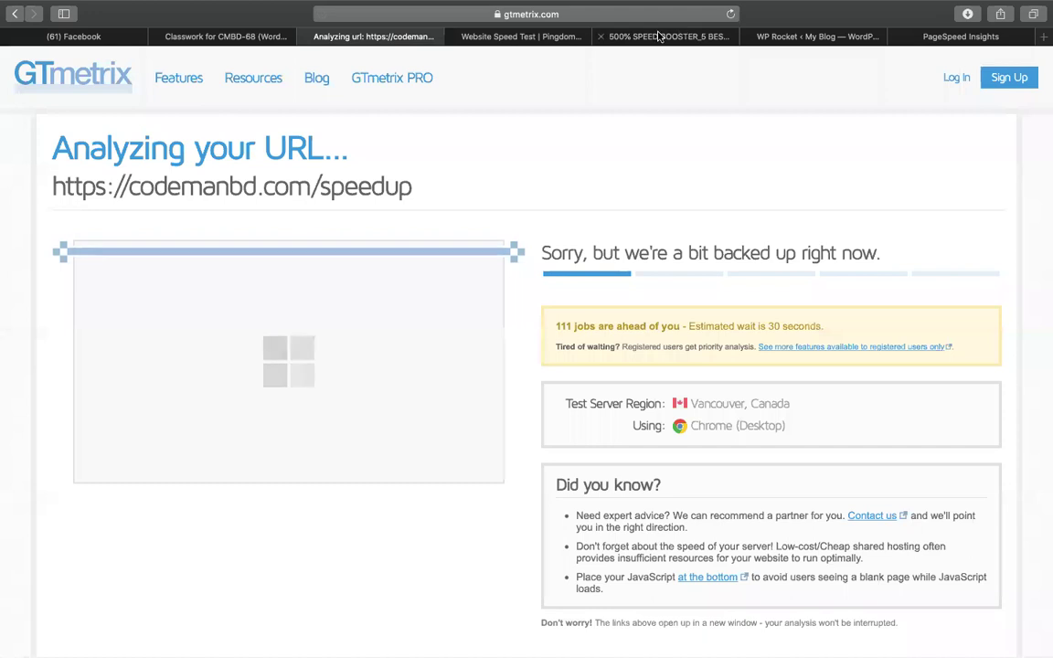
pyautogui.click(682, 35)
pyautogui.click(76, 449)
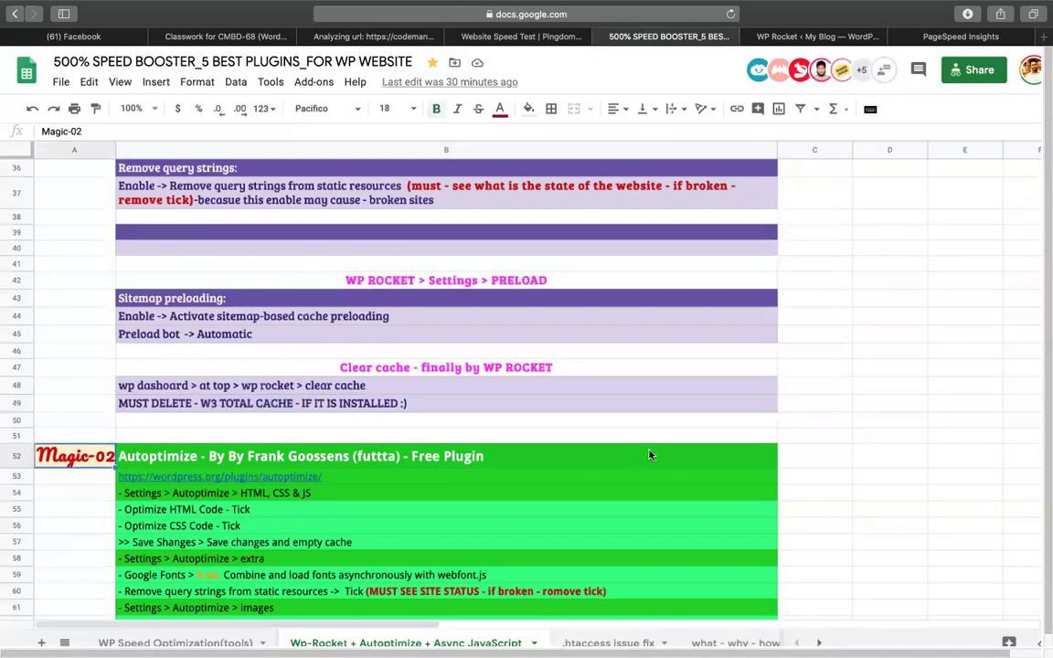
pyautogui.scroll(-3, 649, 455)
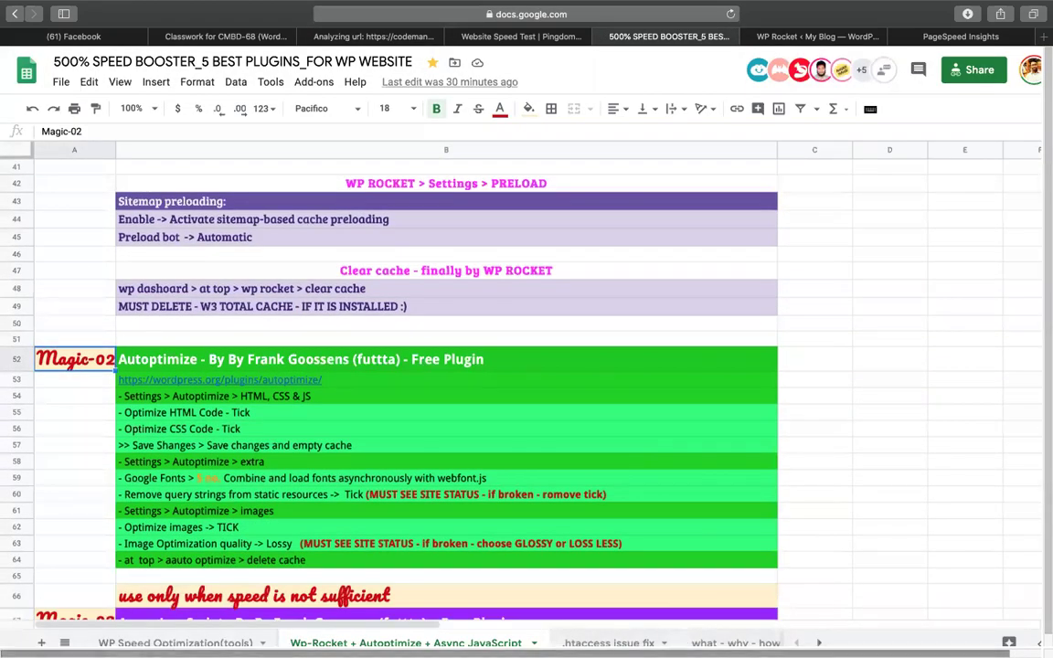